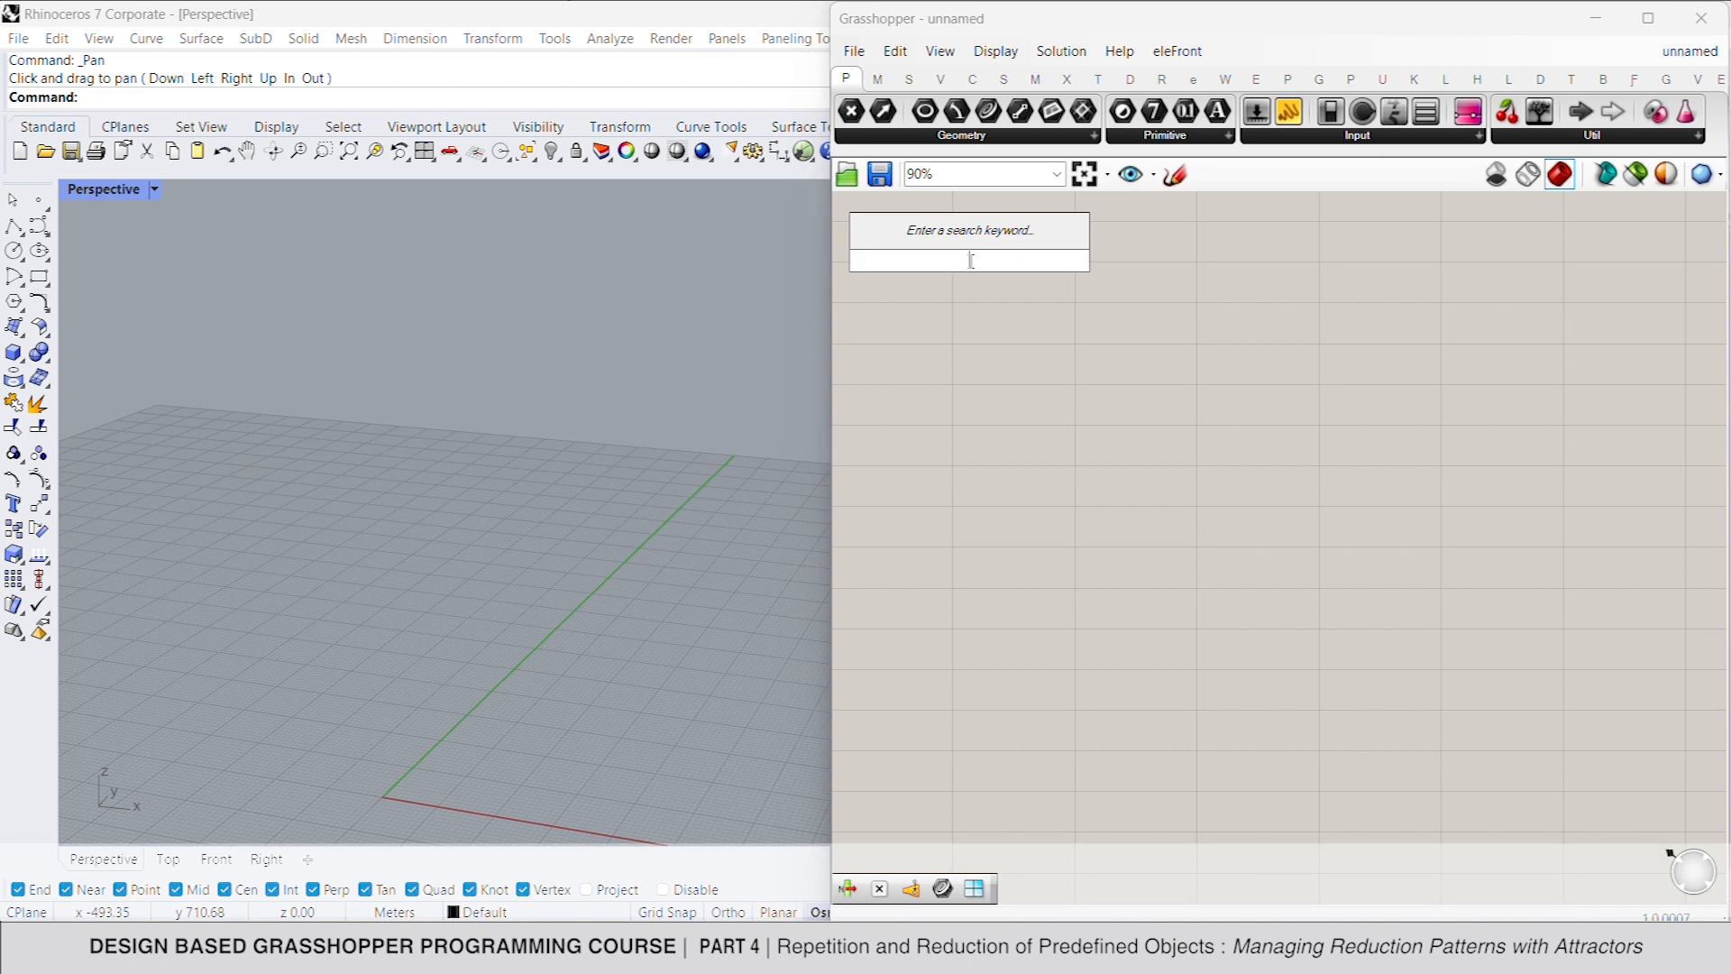
Step: Add a Rectangle component and feed its X and Y sizes from number sliders set to 3 and 1
left_click(978, 245)
left_click_drag(989, 278, 1081, 299)
double_click(939, 289)
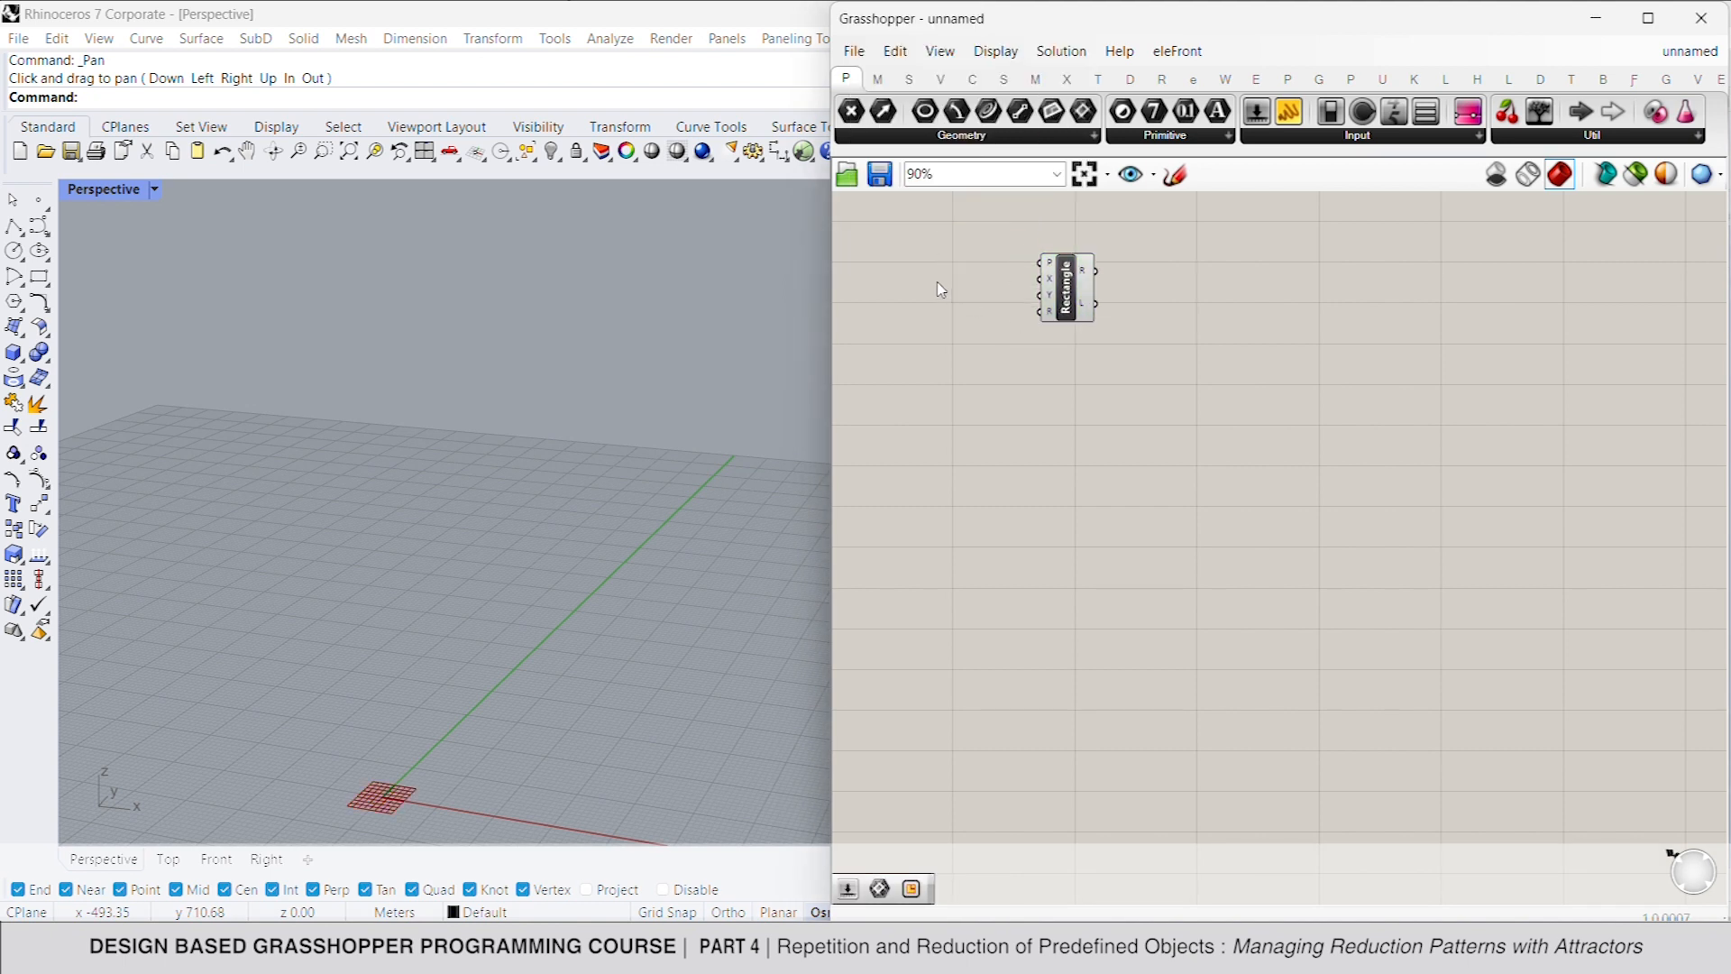
type("3")
key("Return")
type("1")
double_click(937, 299)
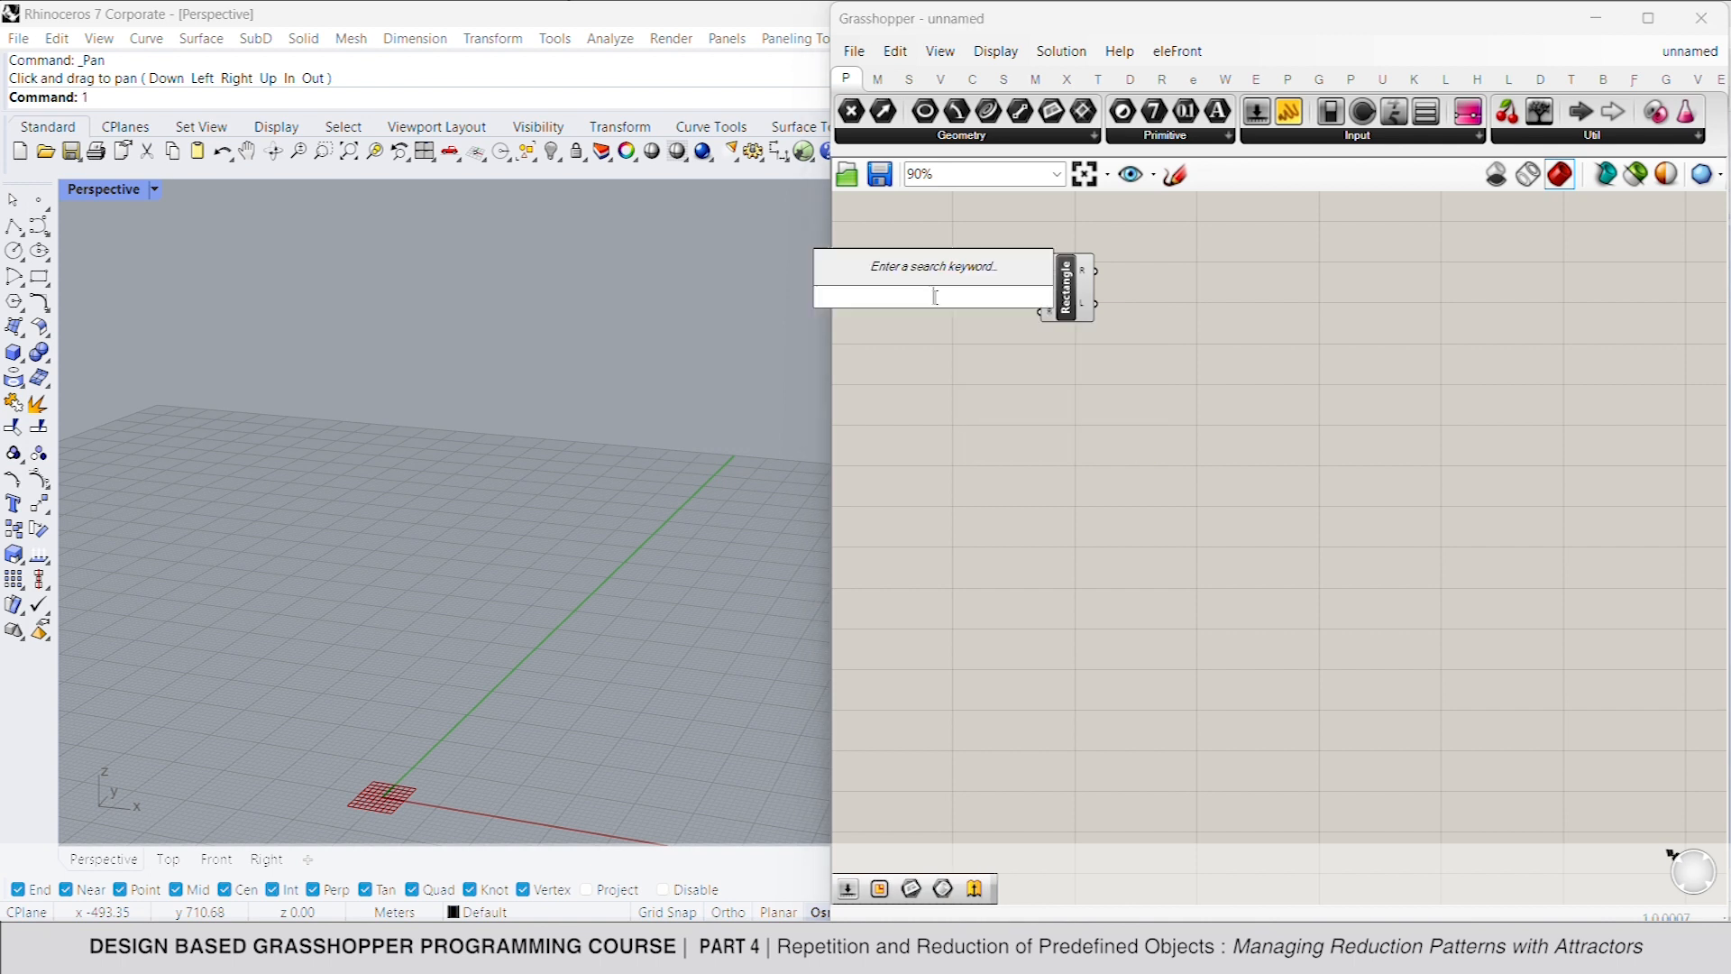
type("1")
key("Return")
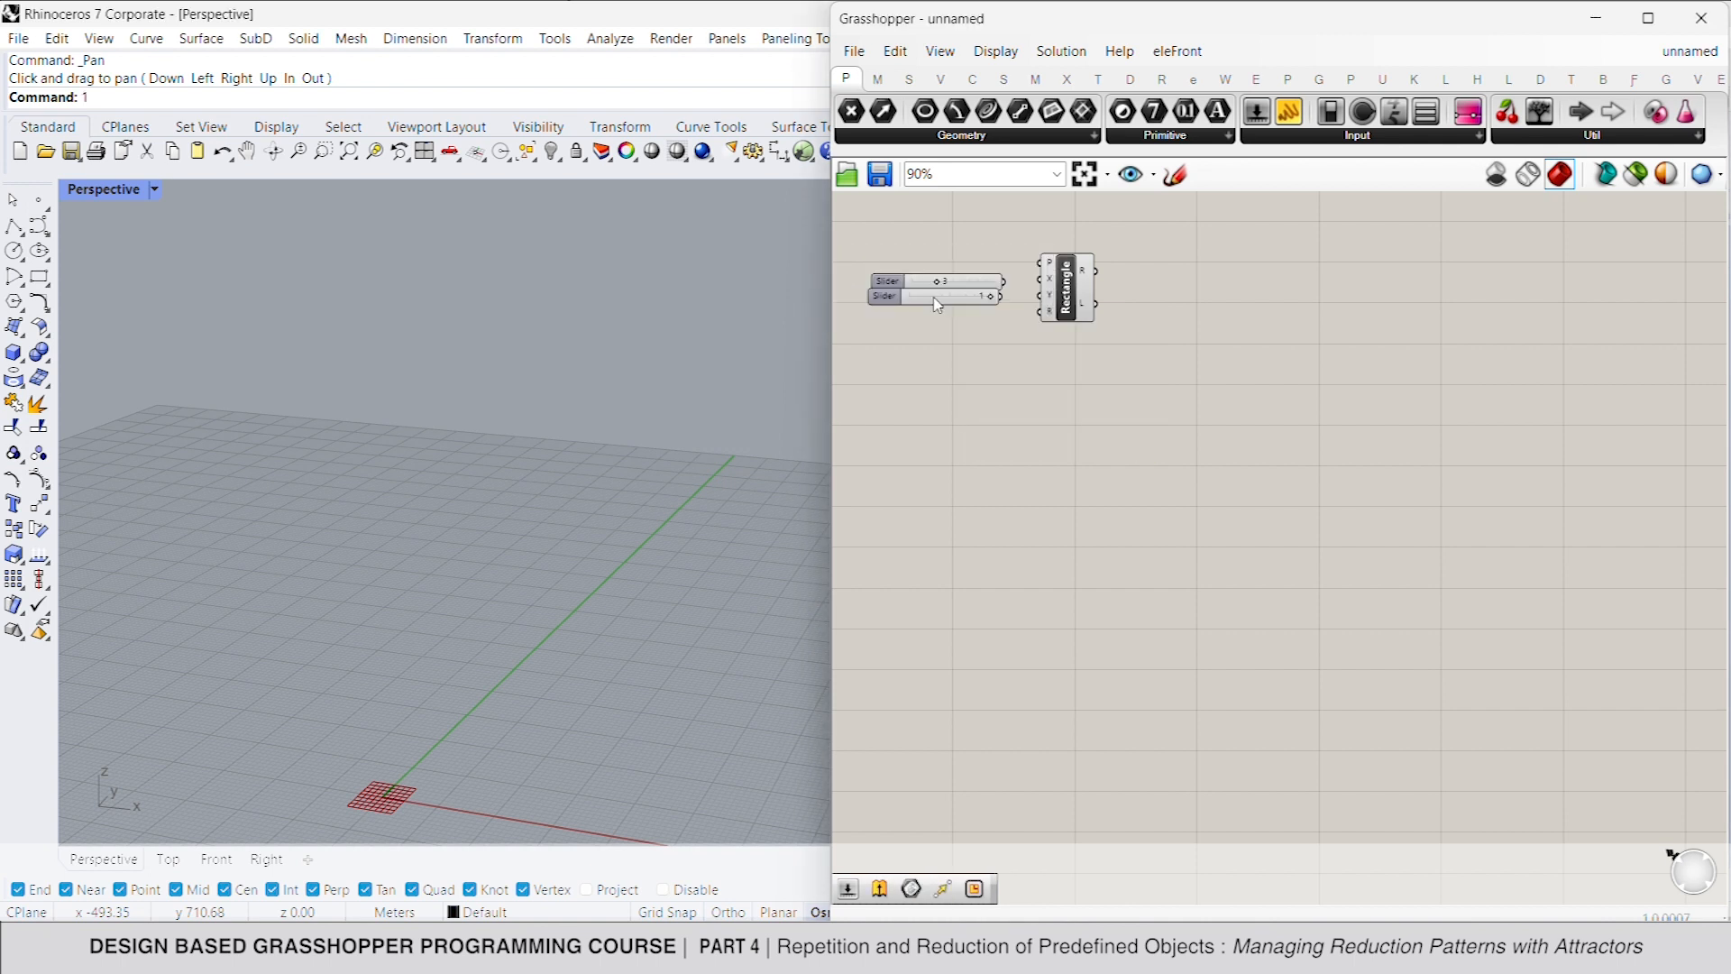
left_click_drag(1047, 298, 1003, 280)
Step: Add a Move component and connect the rectangle output to its geometry input
double_click(1206, 287)
type("move")
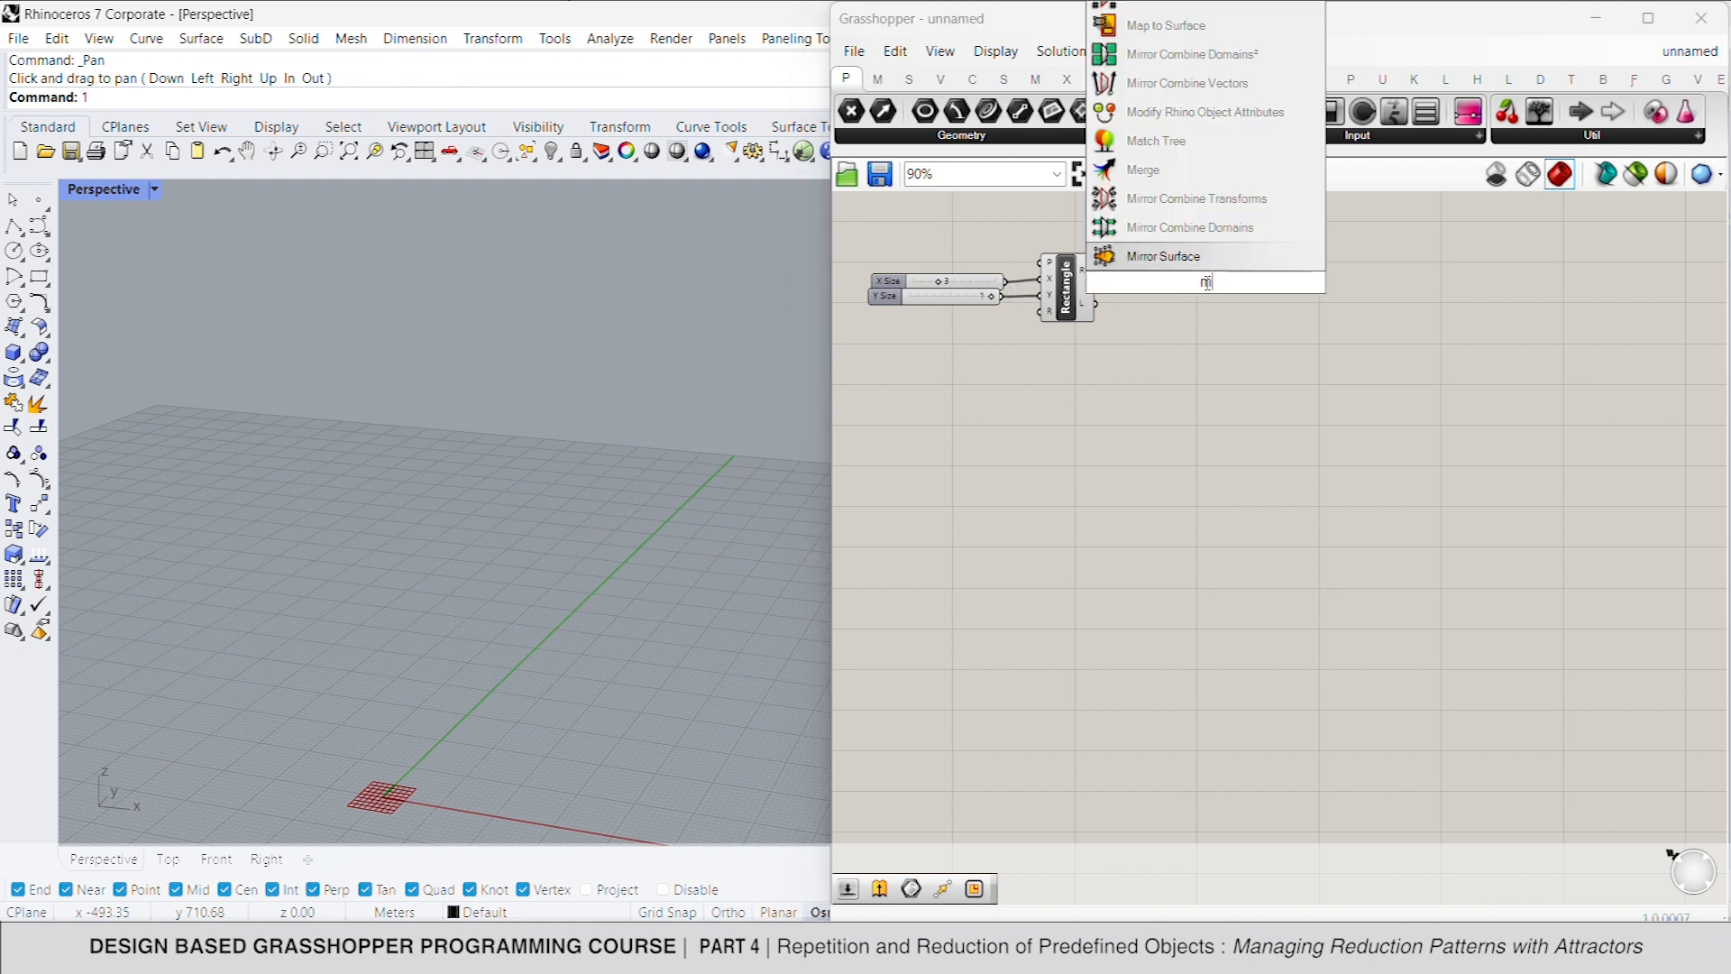
key("Return")
left_click_drag(1177, 272, 1095, 271)
Step: Add a number slider of 10 and connect it to the factor of a new Unit X vector
double_click(943, 354)
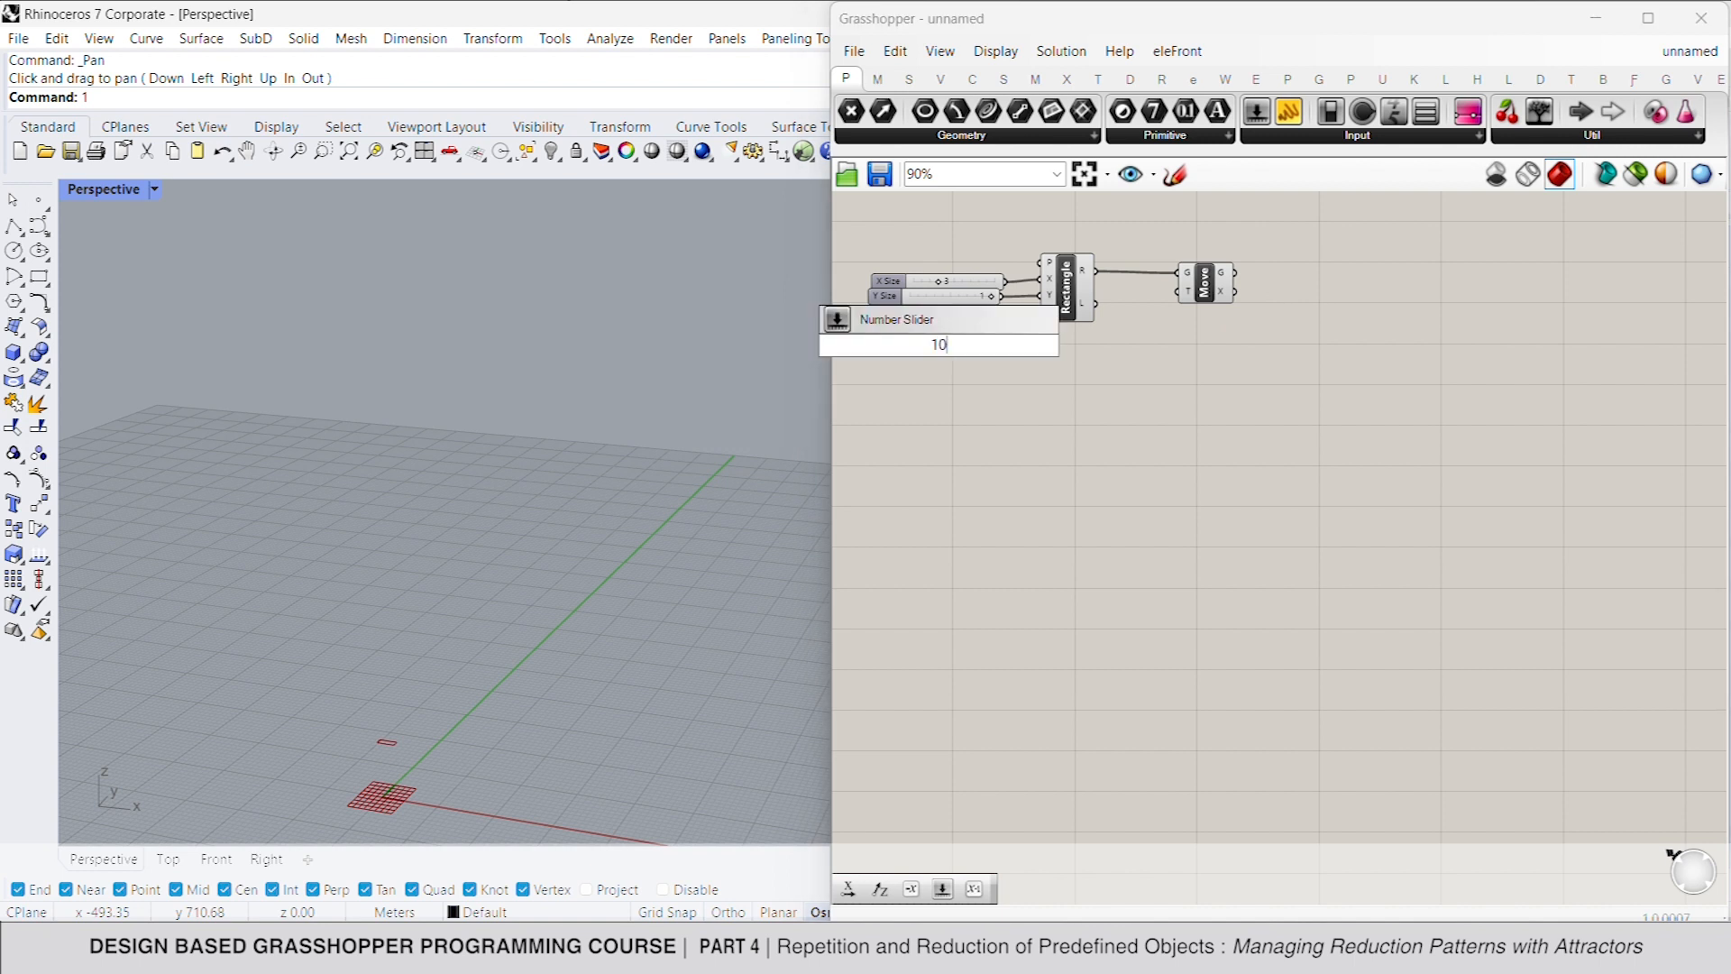
key("Return")
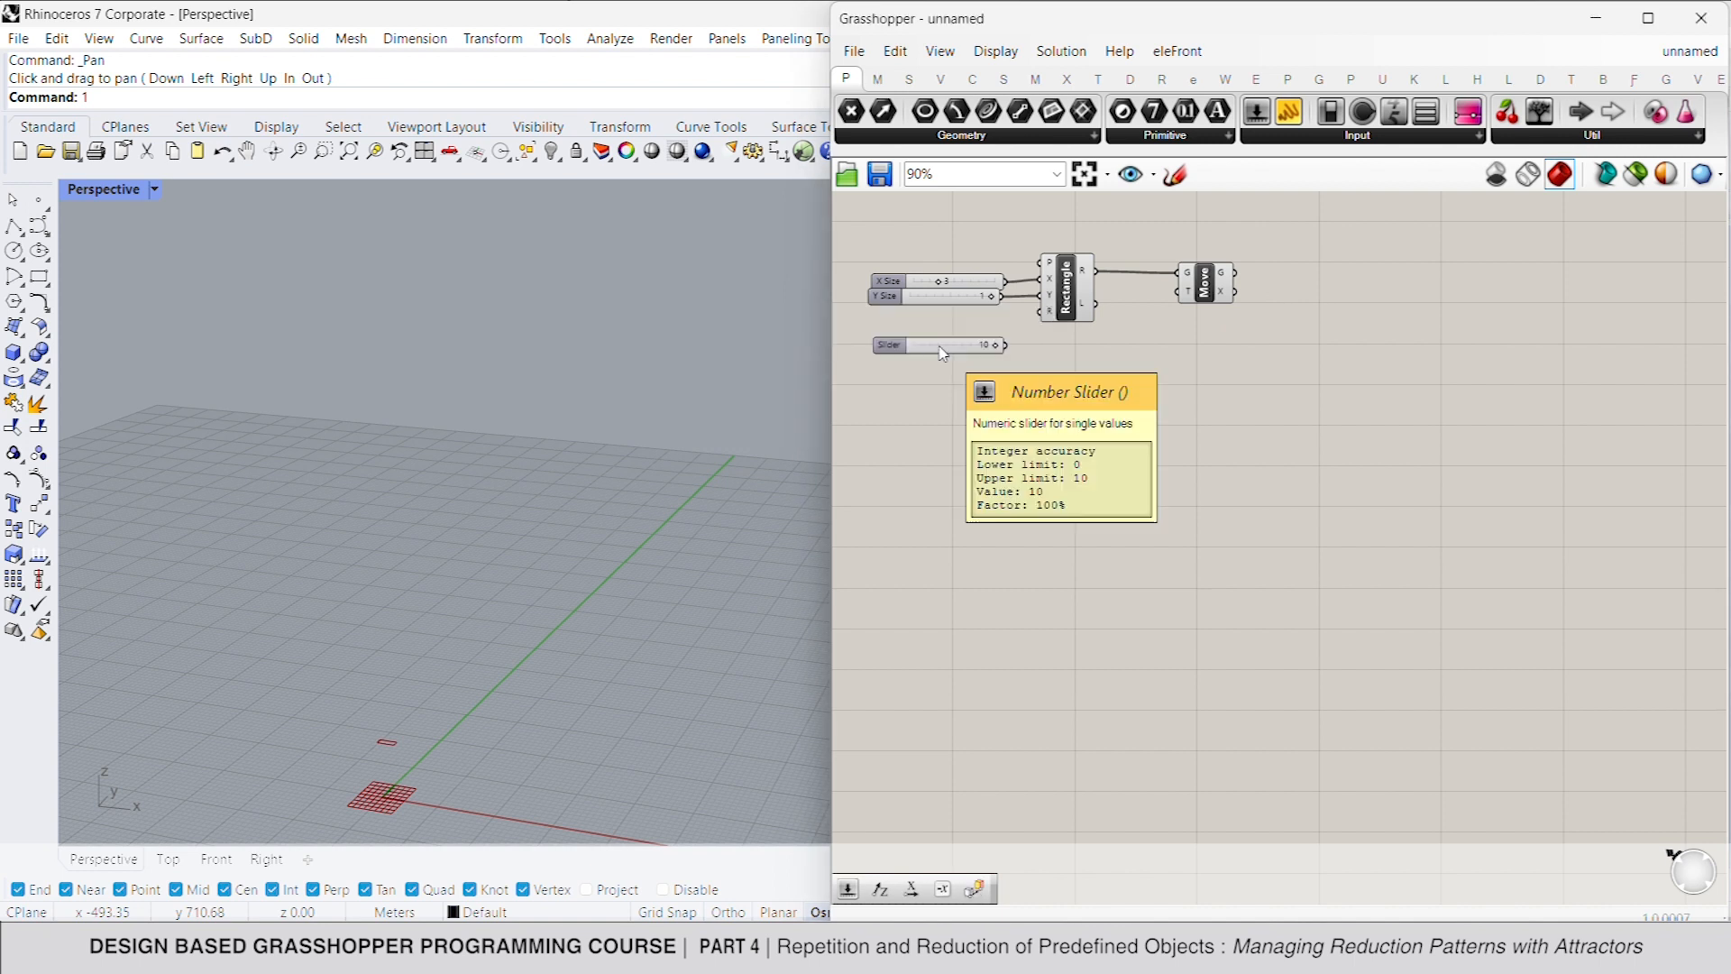
double_click(1068, 345)
type("x")
left_click(1051, 272)
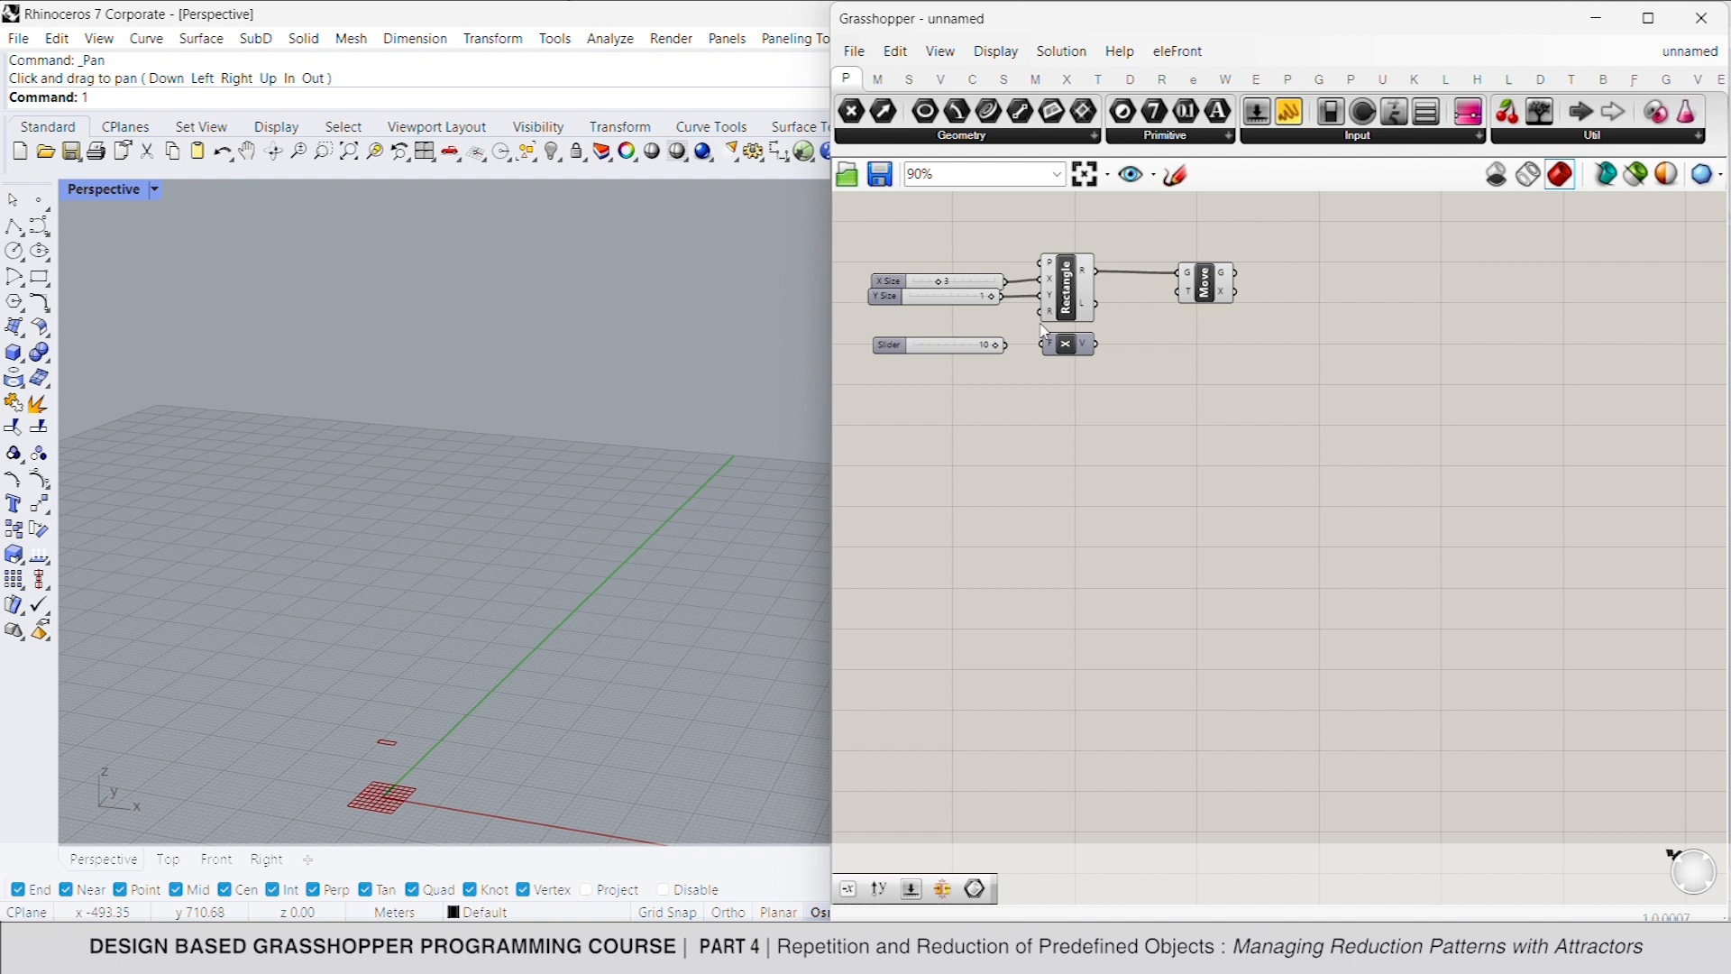
left_click_drag(1045, 346, 1006, 344)
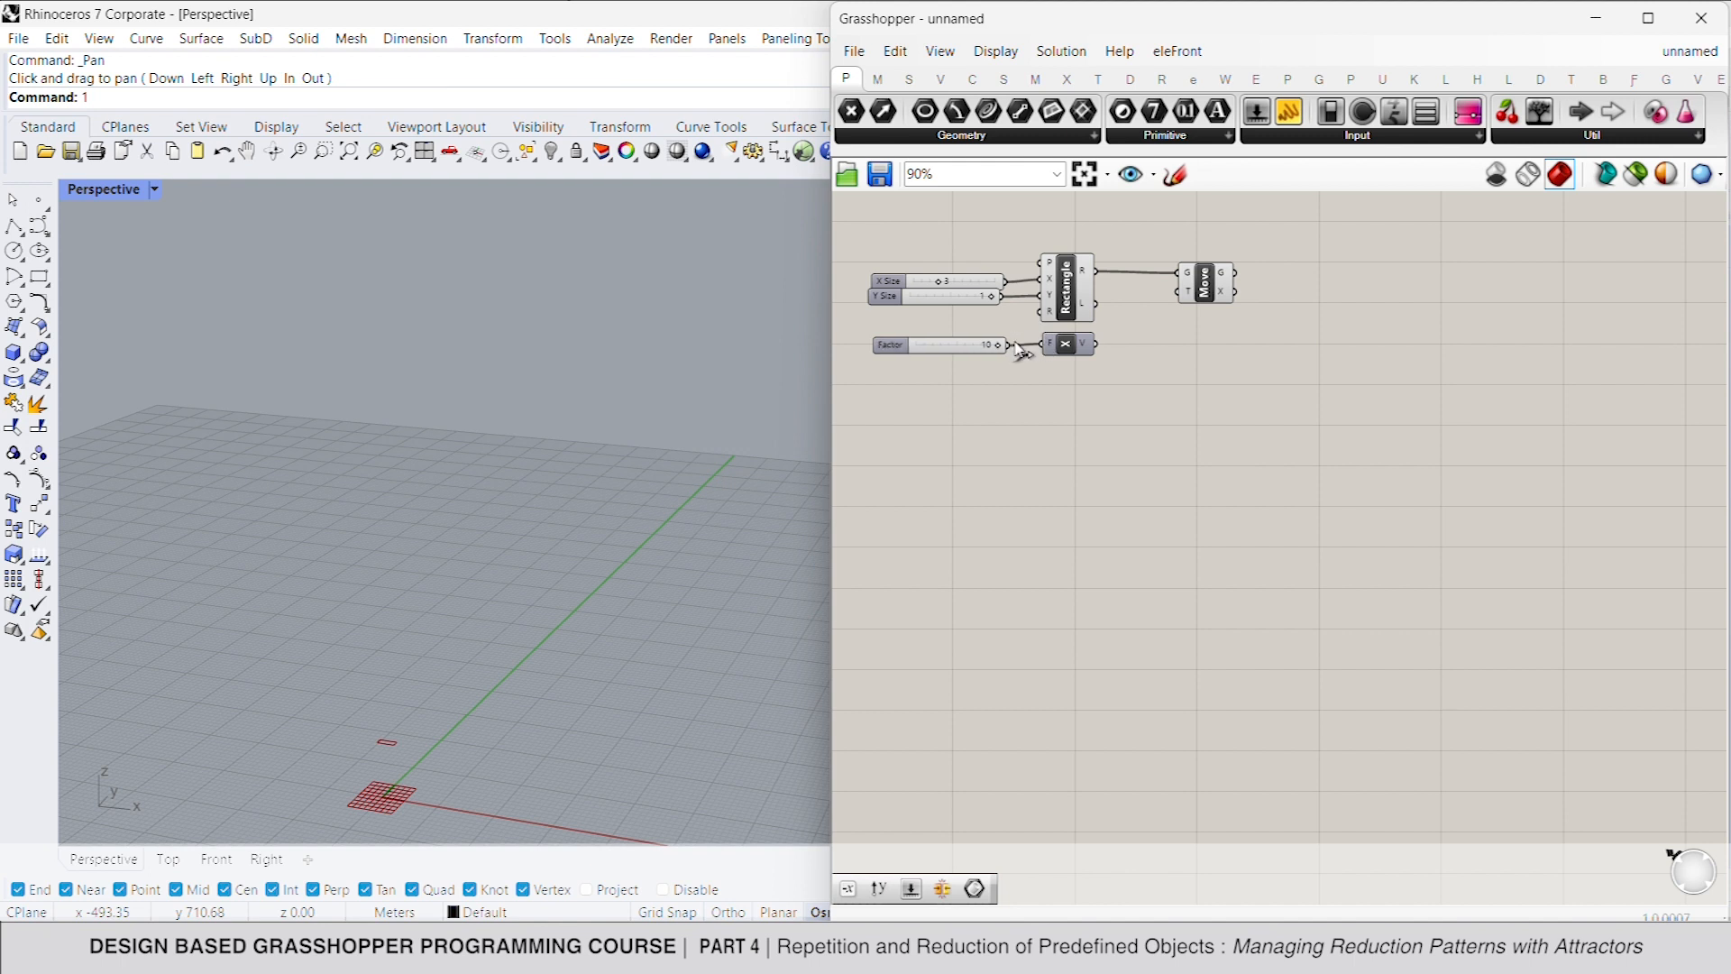
Step: Add a Negative component and route the Unit X vector through it into the Move component's motion input
double_click(1138, 346)
type("neg")
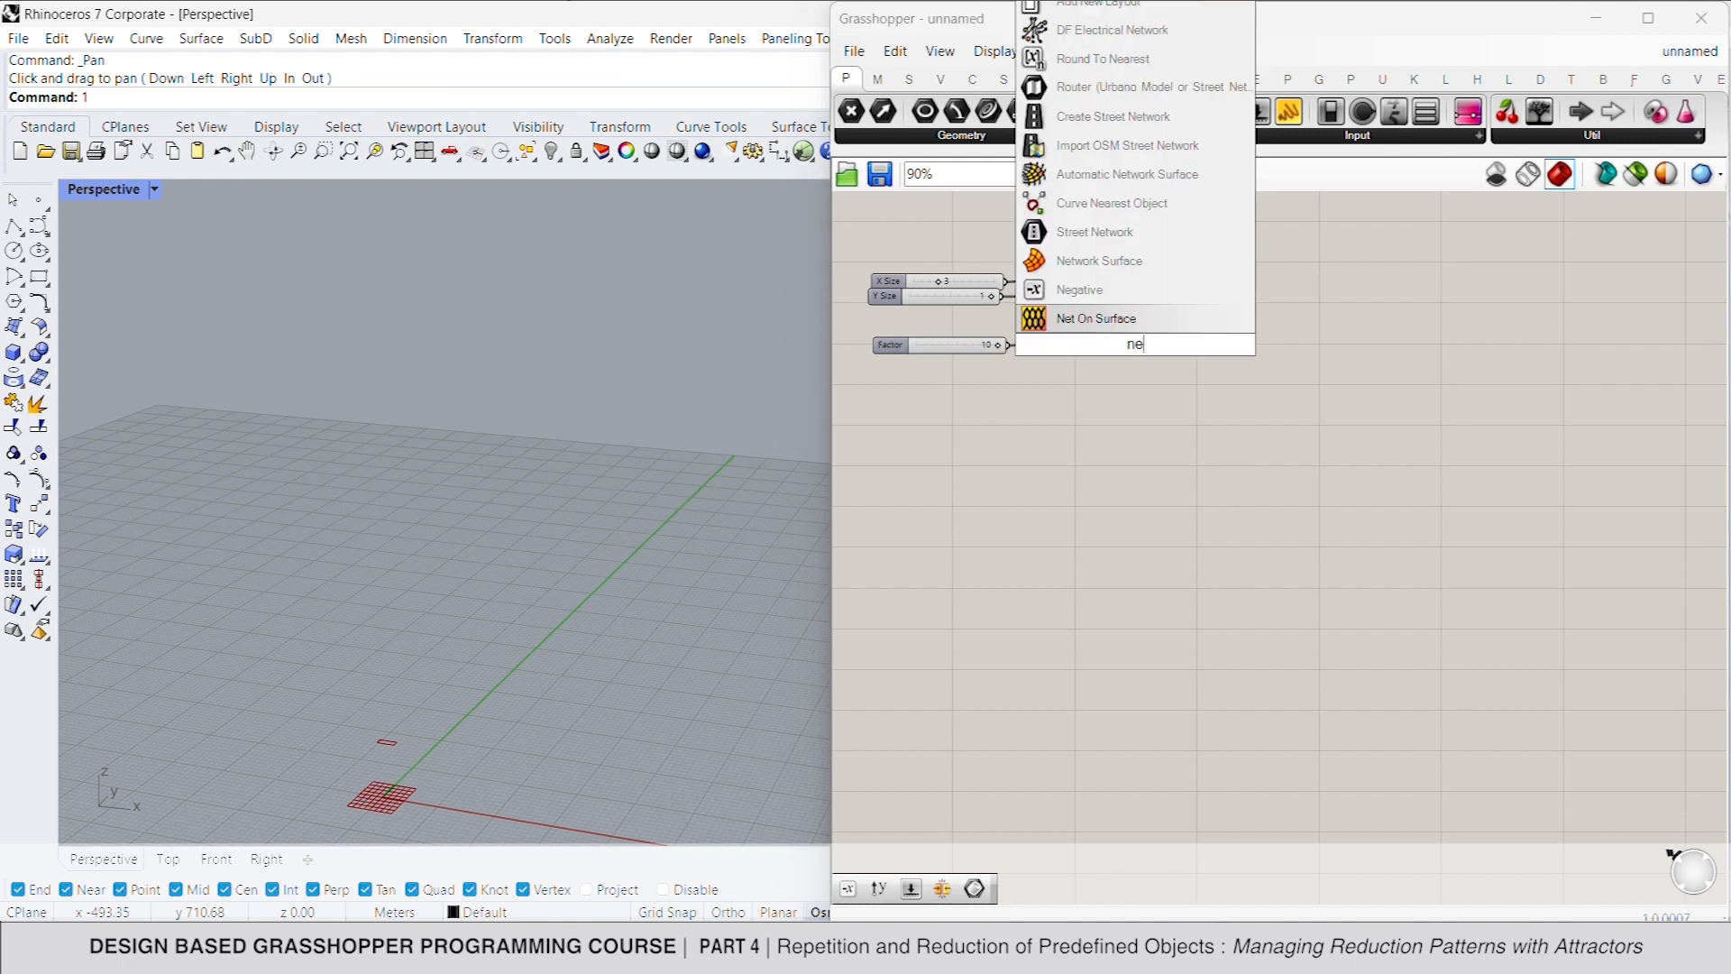
key("Return")
left_click_drag(1097, 346, 1182, 290)
left_click(1232, 287)
left_click(1298, 278)
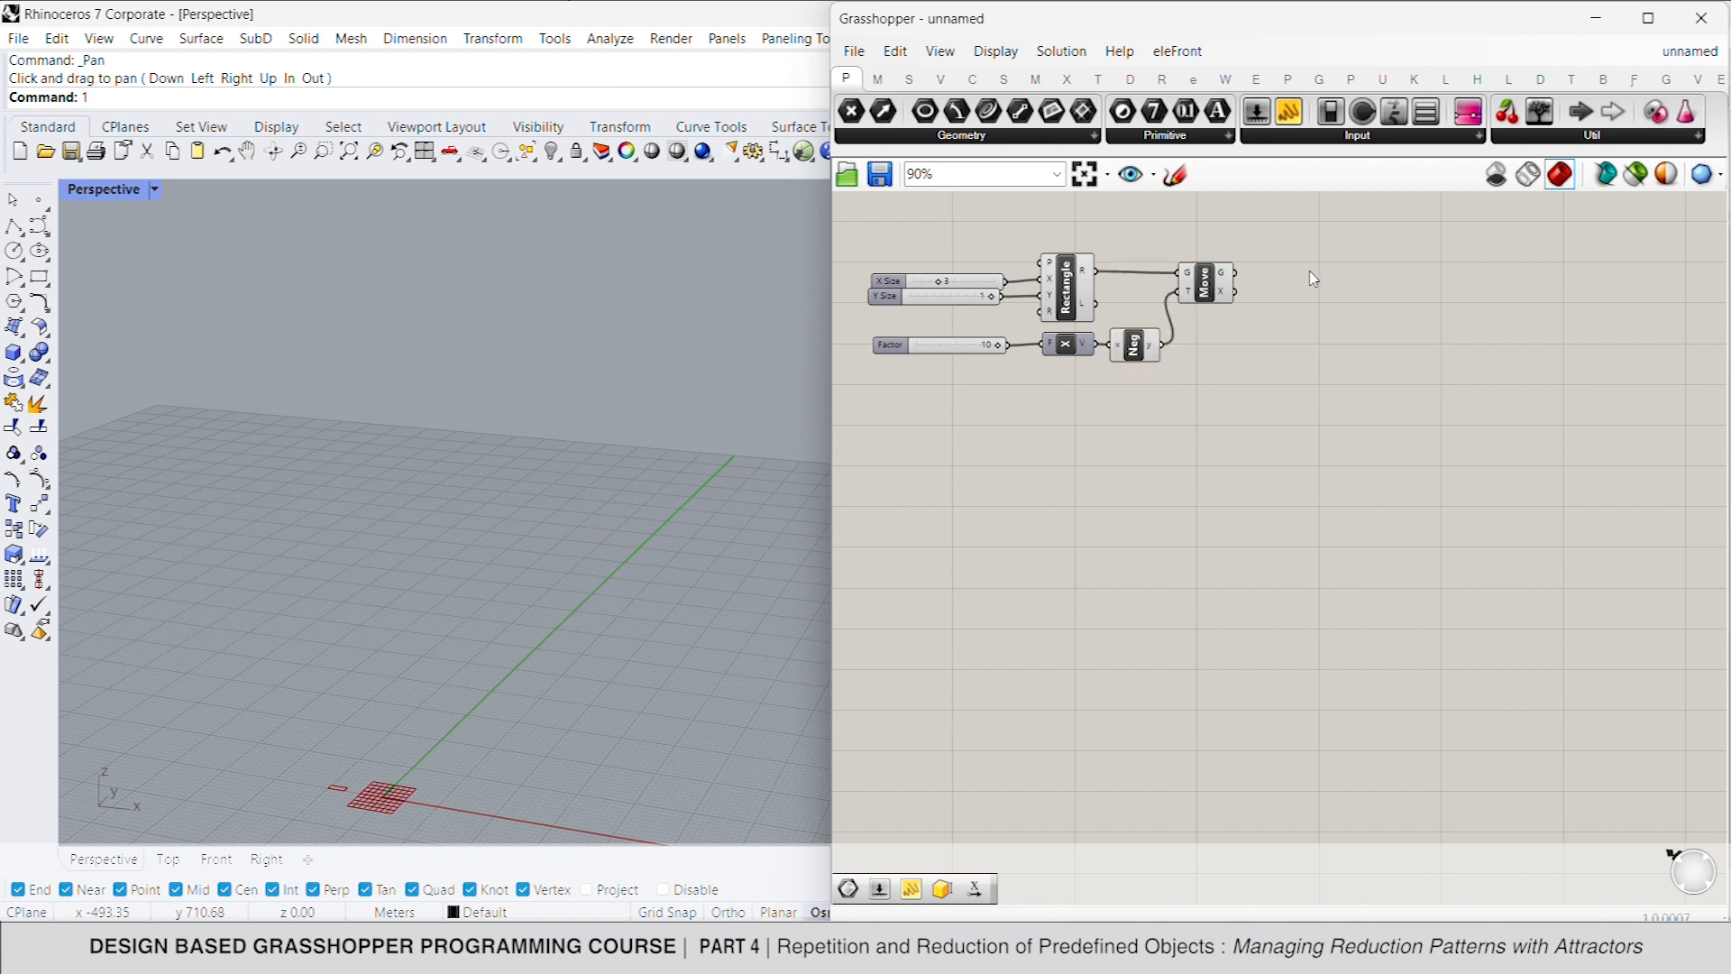
Step: Add a Box Rectangle component and connect the moved geometry to its rectangle input
double_click(1313, 279)
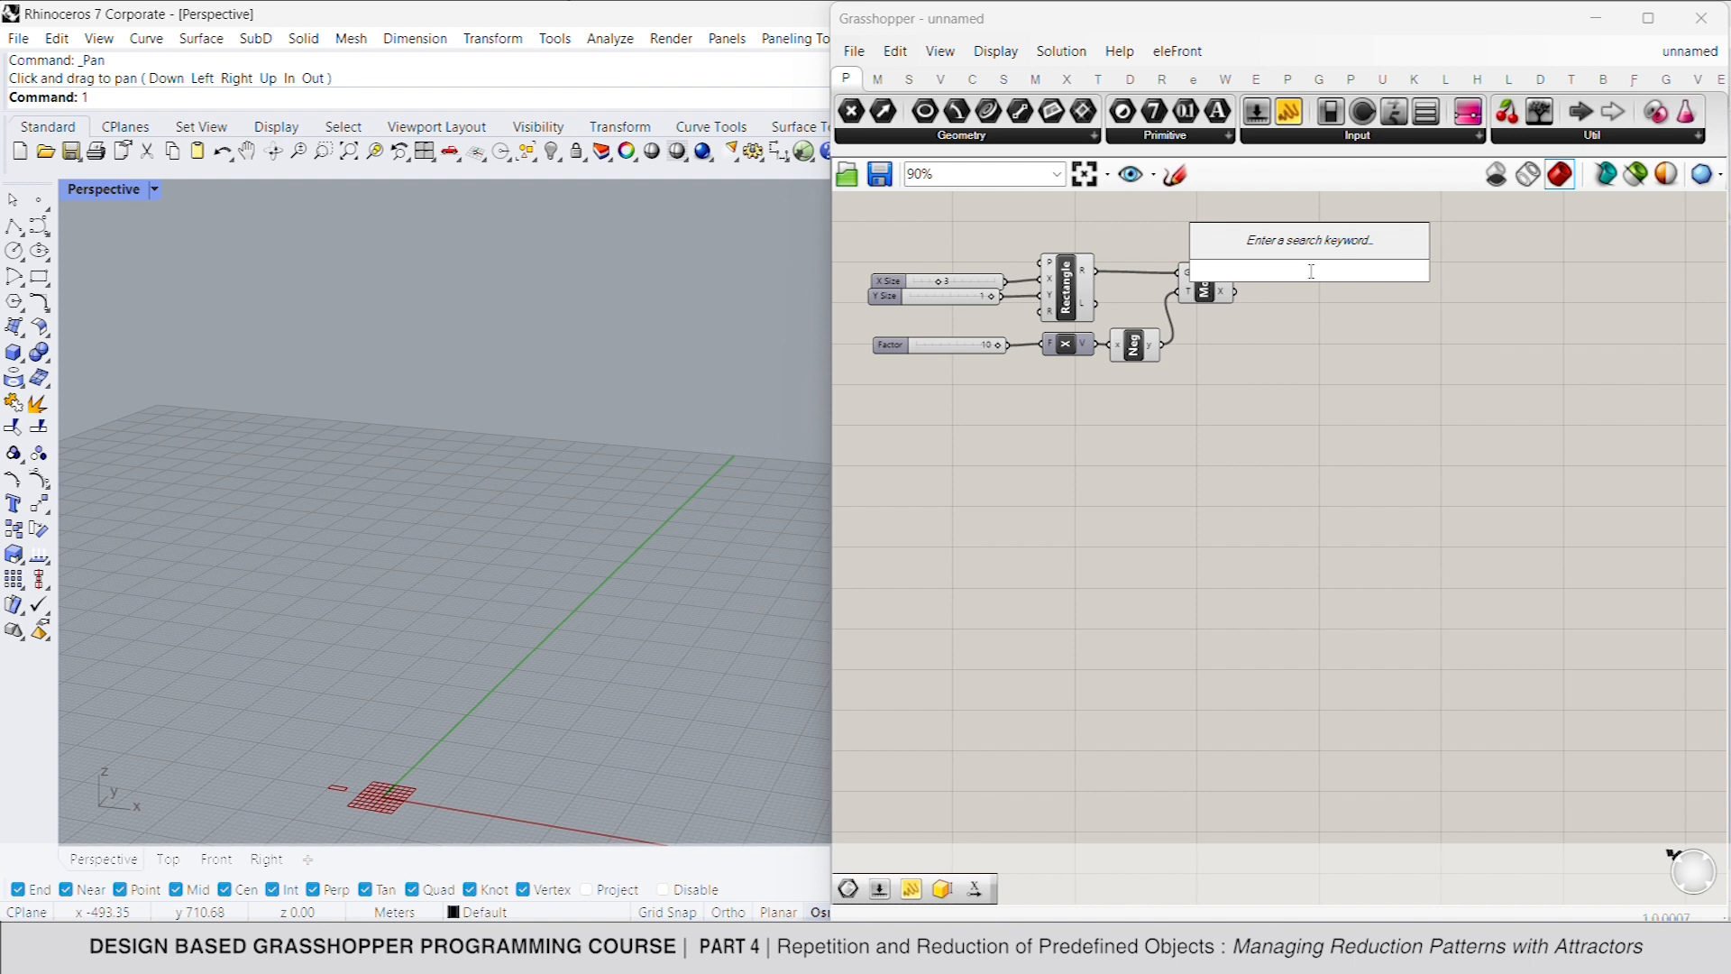
type("box re")
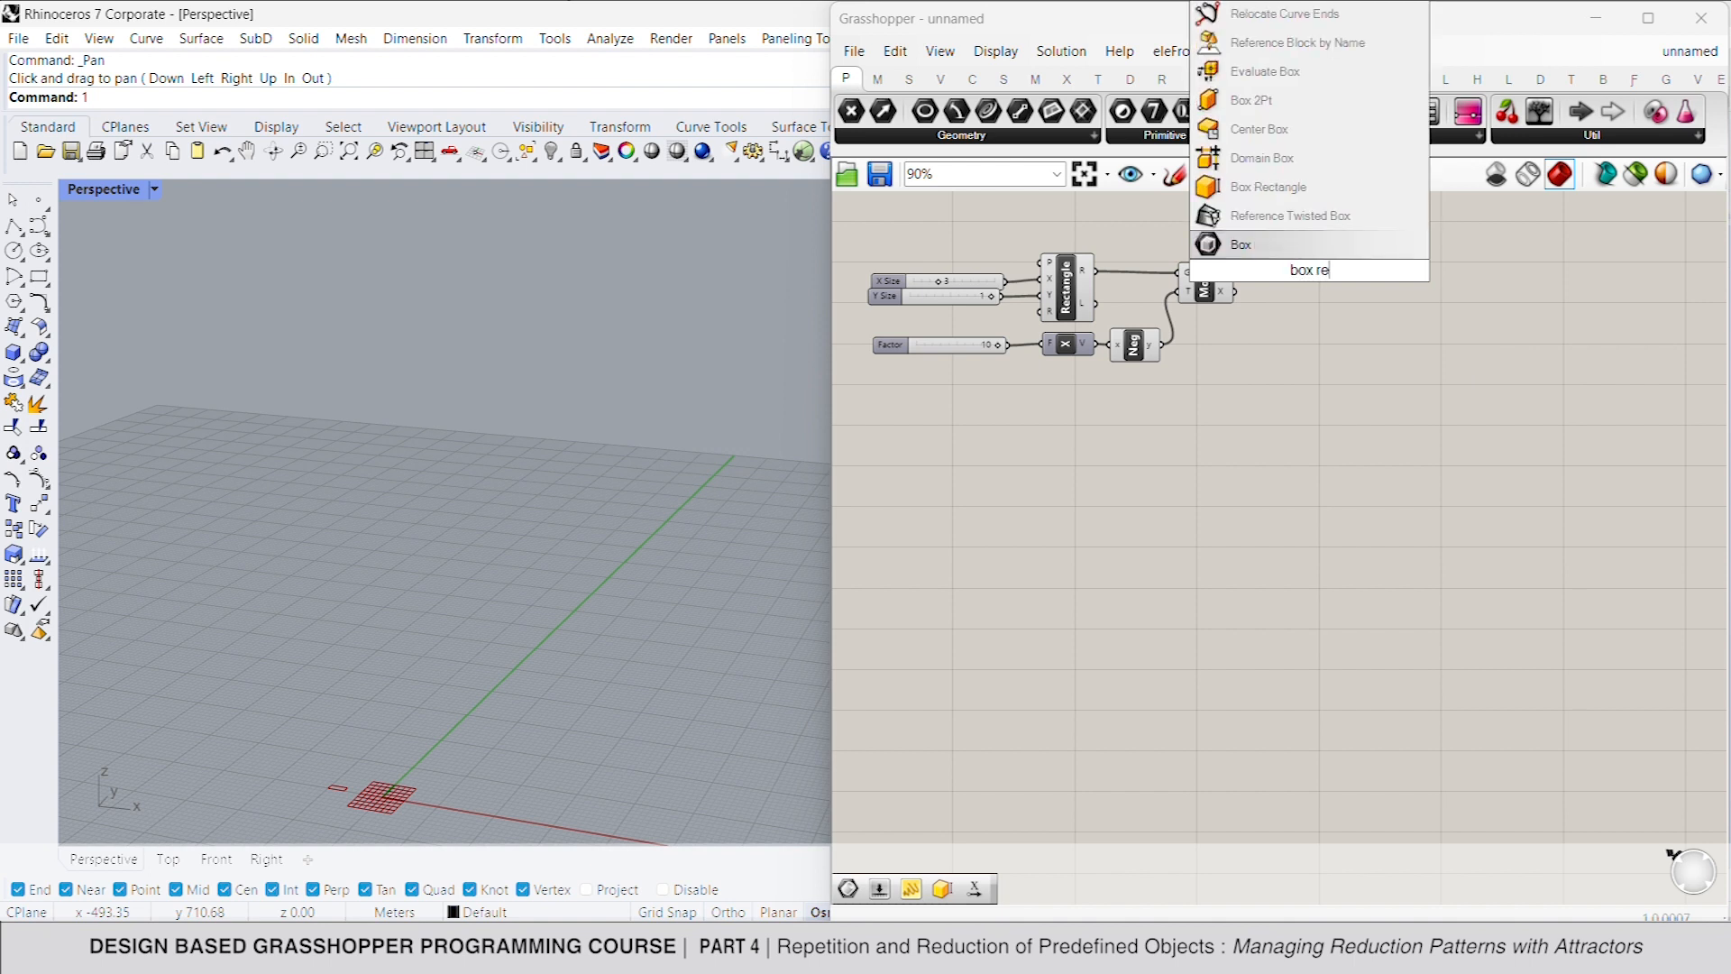
left_click(1269, 186)
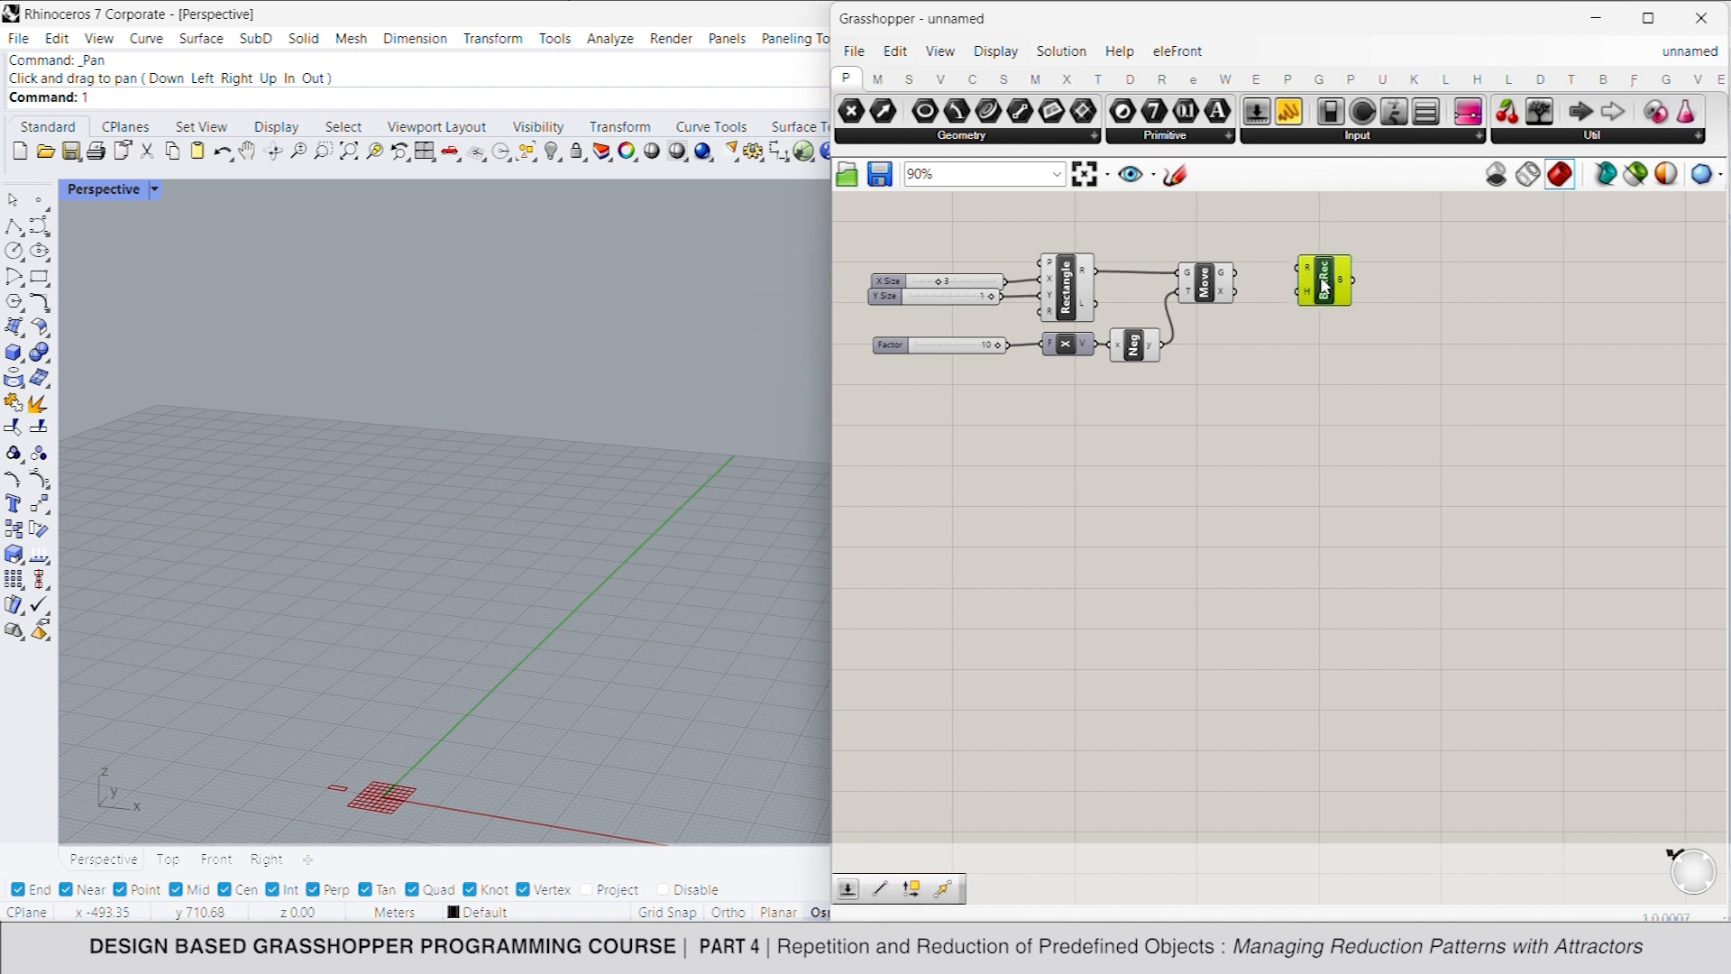
left_click_drag(1300, 270, 1235, 273)
Step: Add a number slider of 0.1 and connect it to the Box Rectangle's height
double_click(1228, 307)
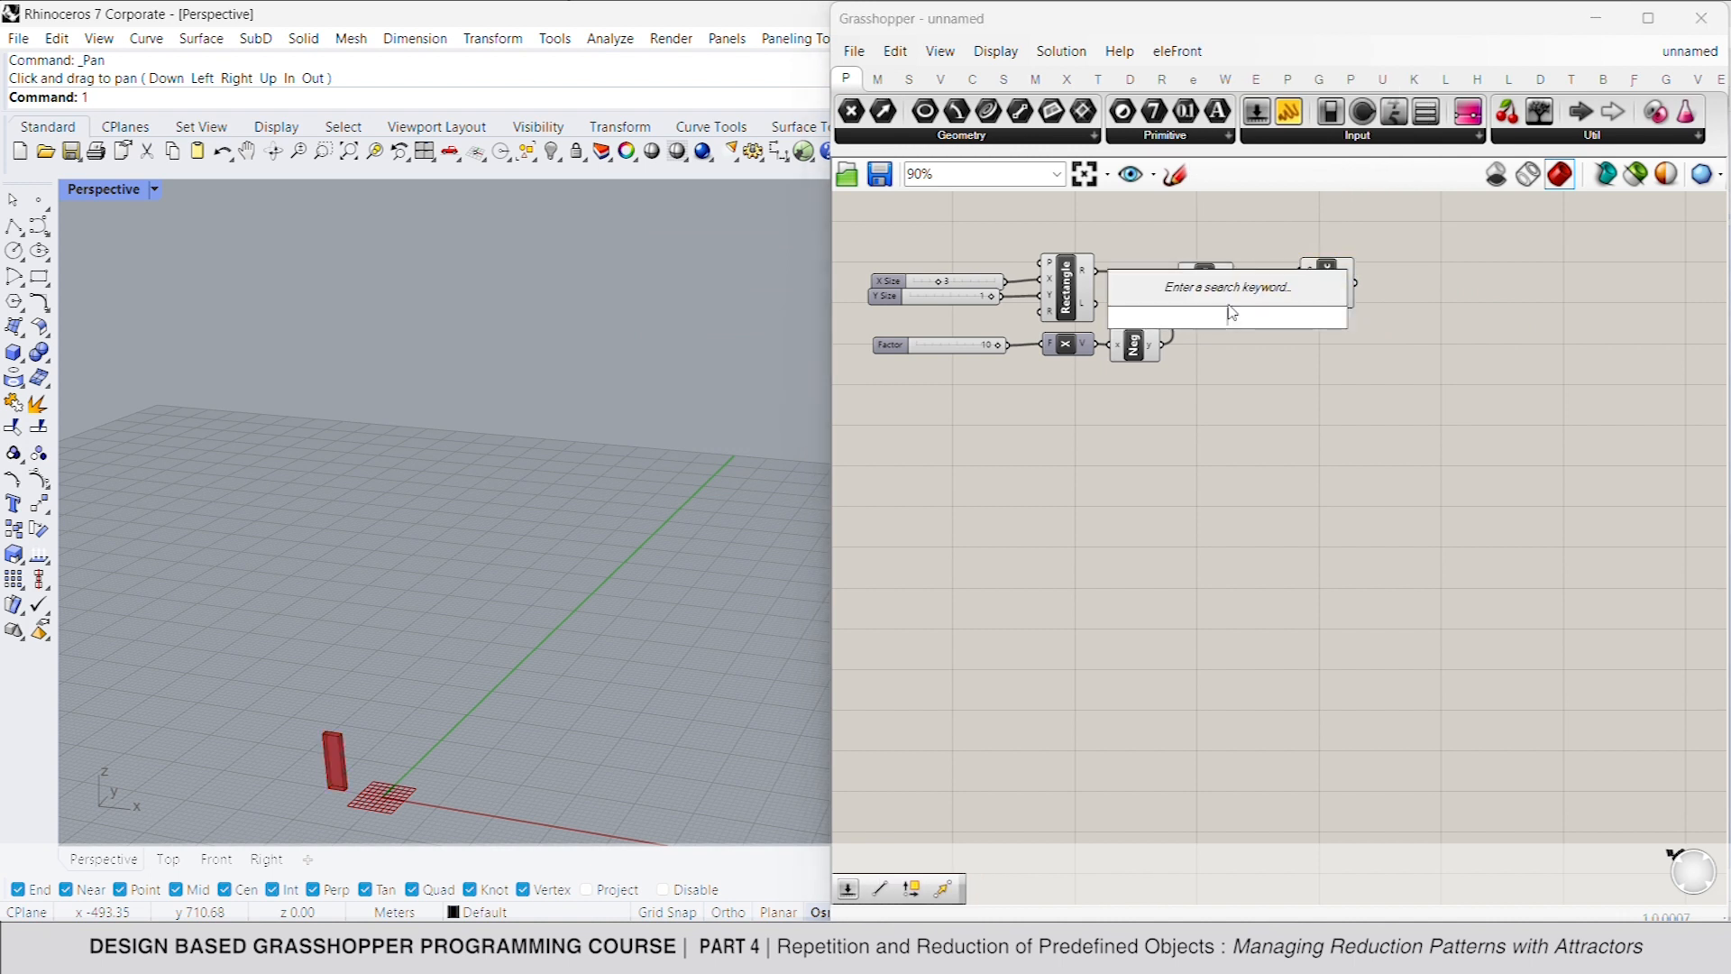
type("0.1")
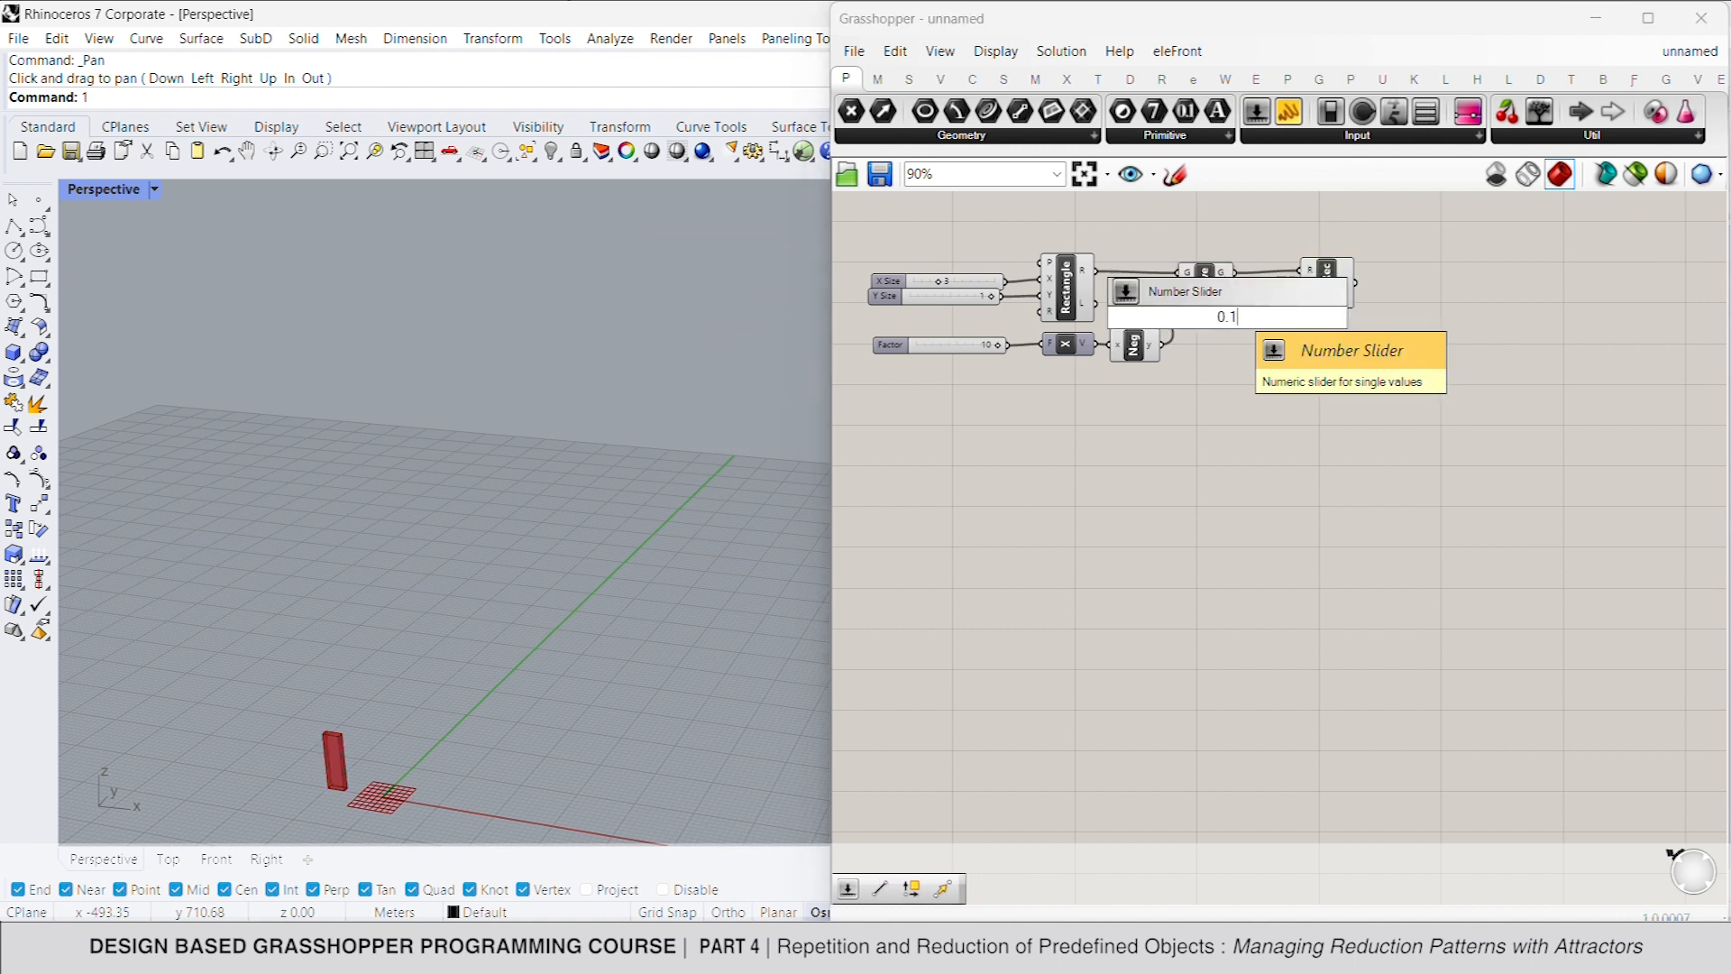
key("Return")
left_click_drag(1295, 308, 1308, 294)
left_click(1322, 303)
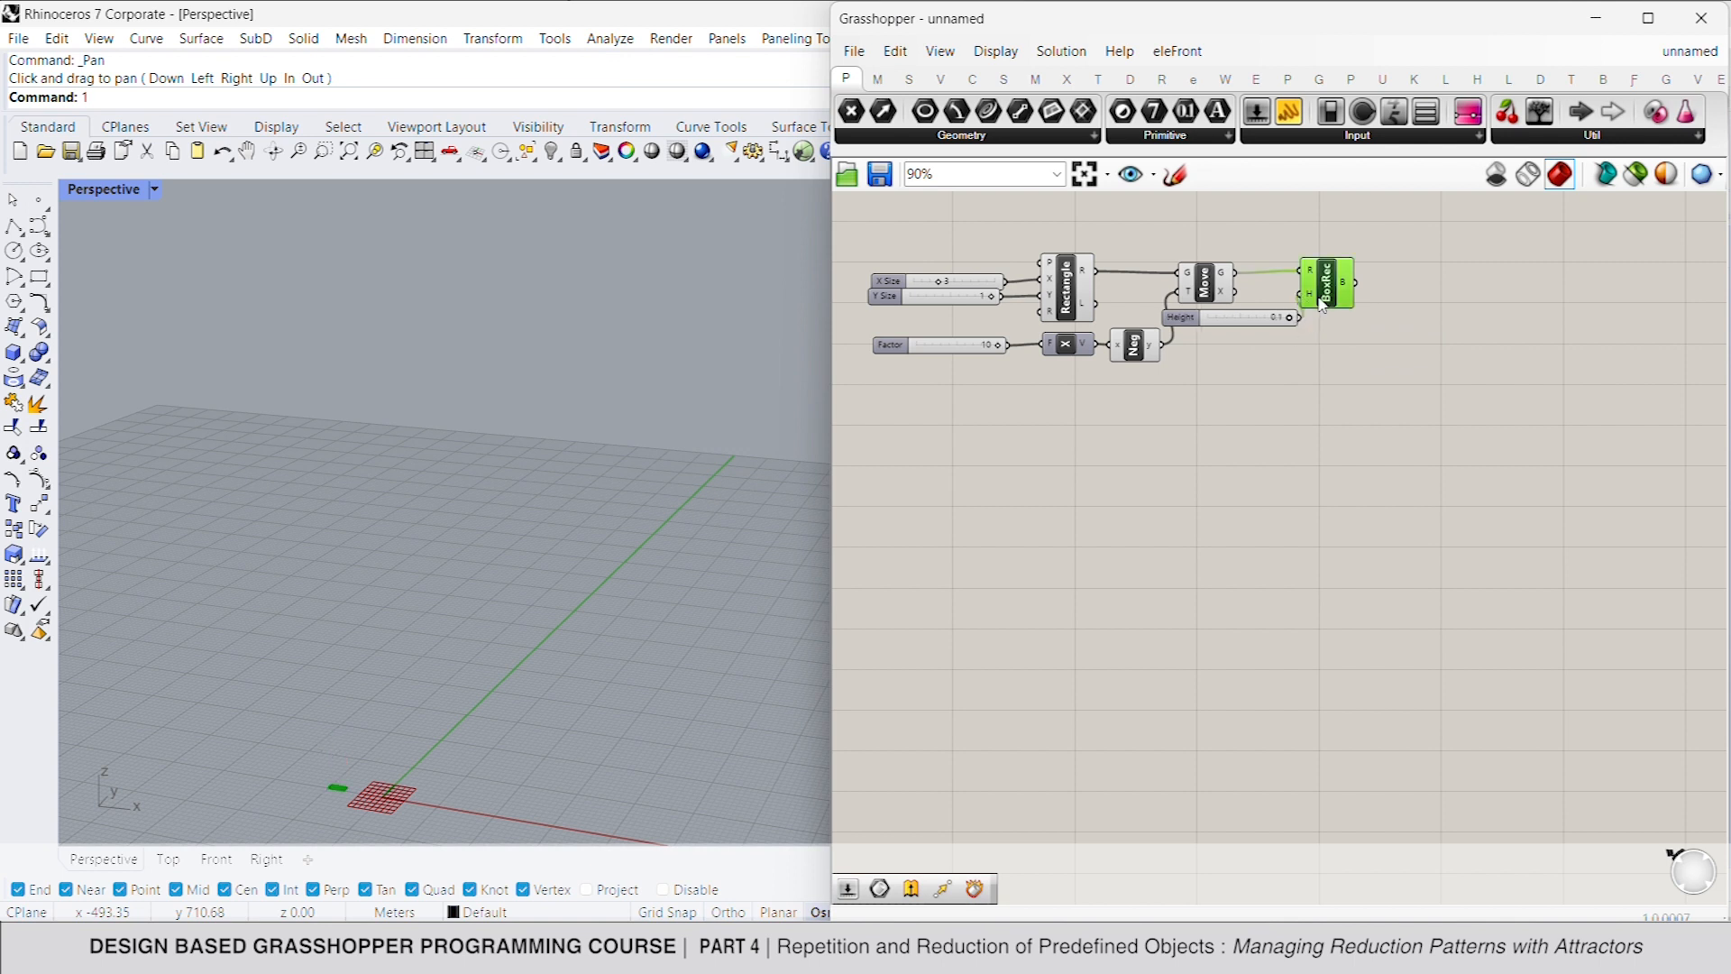
left_click(1302, 416)
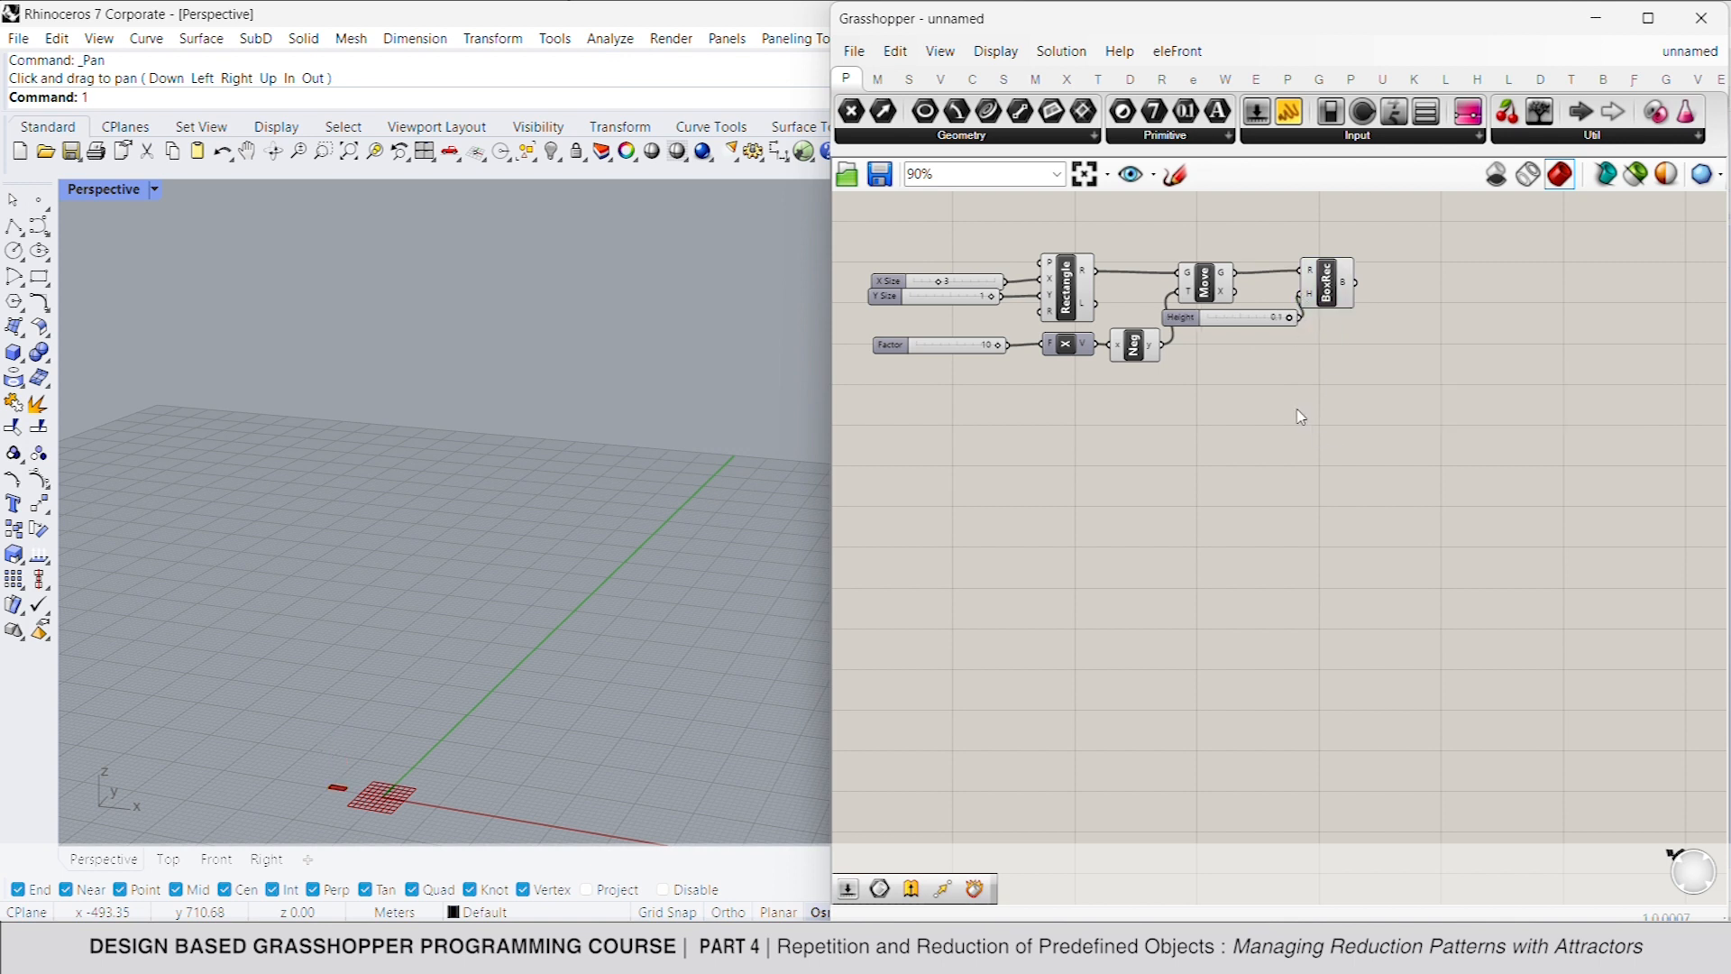
Step: Duplicate the Rectangle component below the first group and drive both its X and Y sizes with one slider of 20
left_click(1066, 291)
left_click_drag(1067, 292, 1079, 521, "alt")
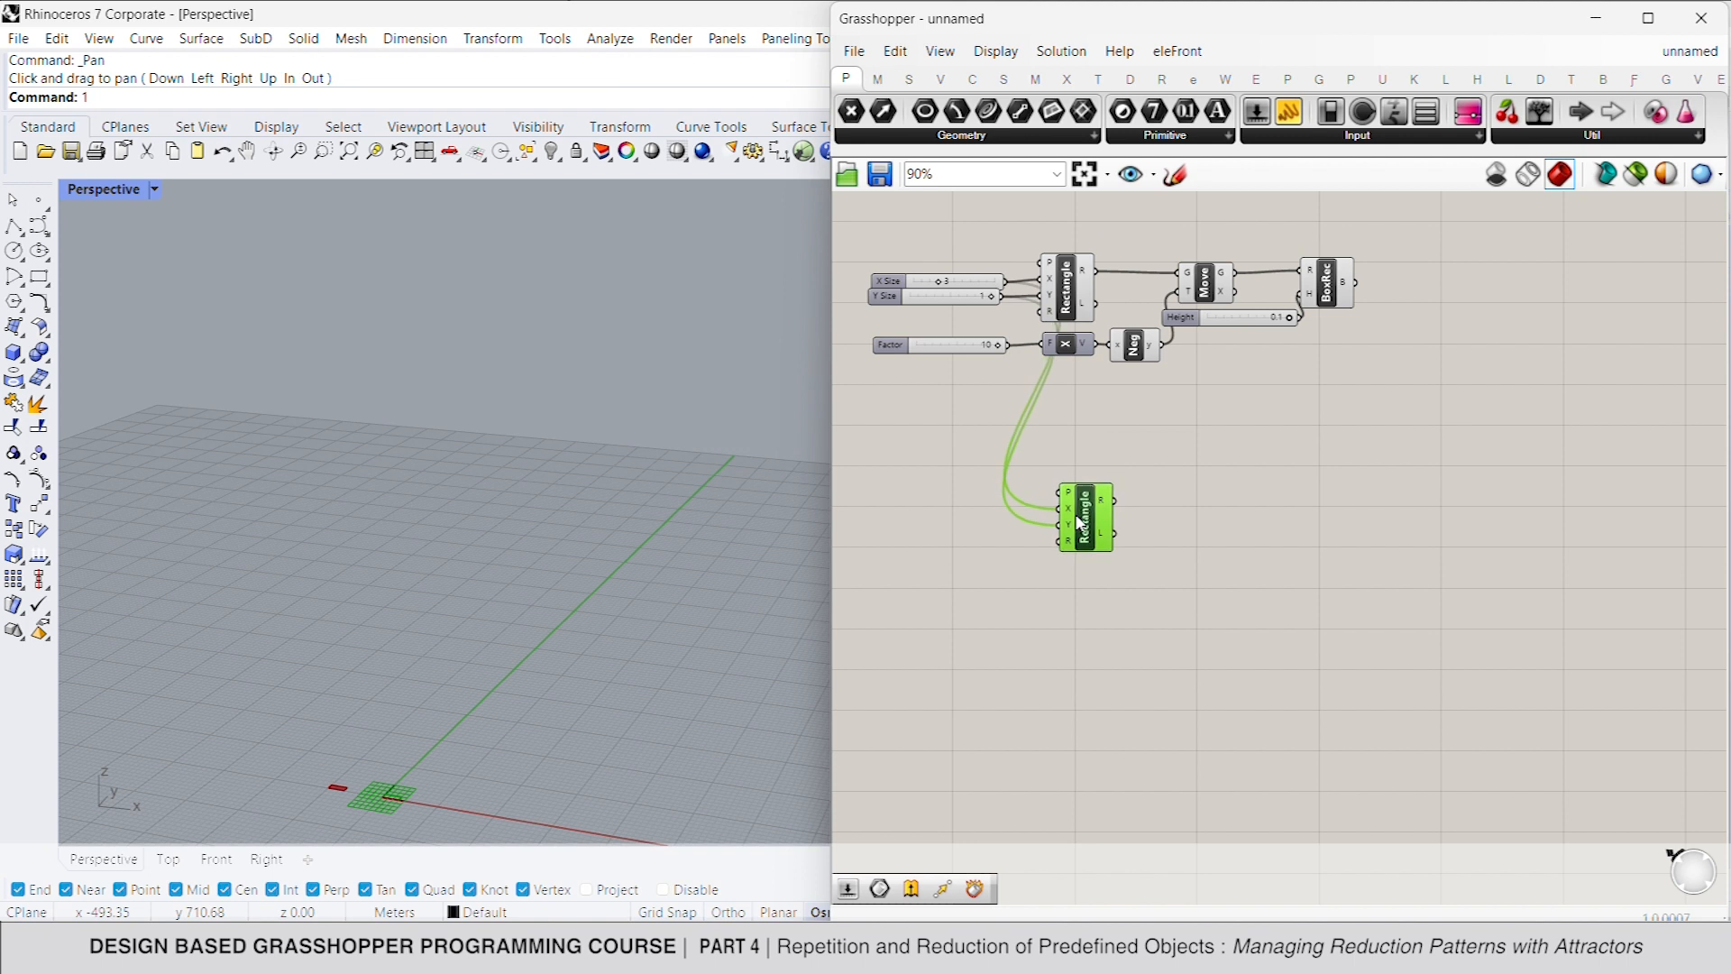
double_click(917, 520)
type("20")
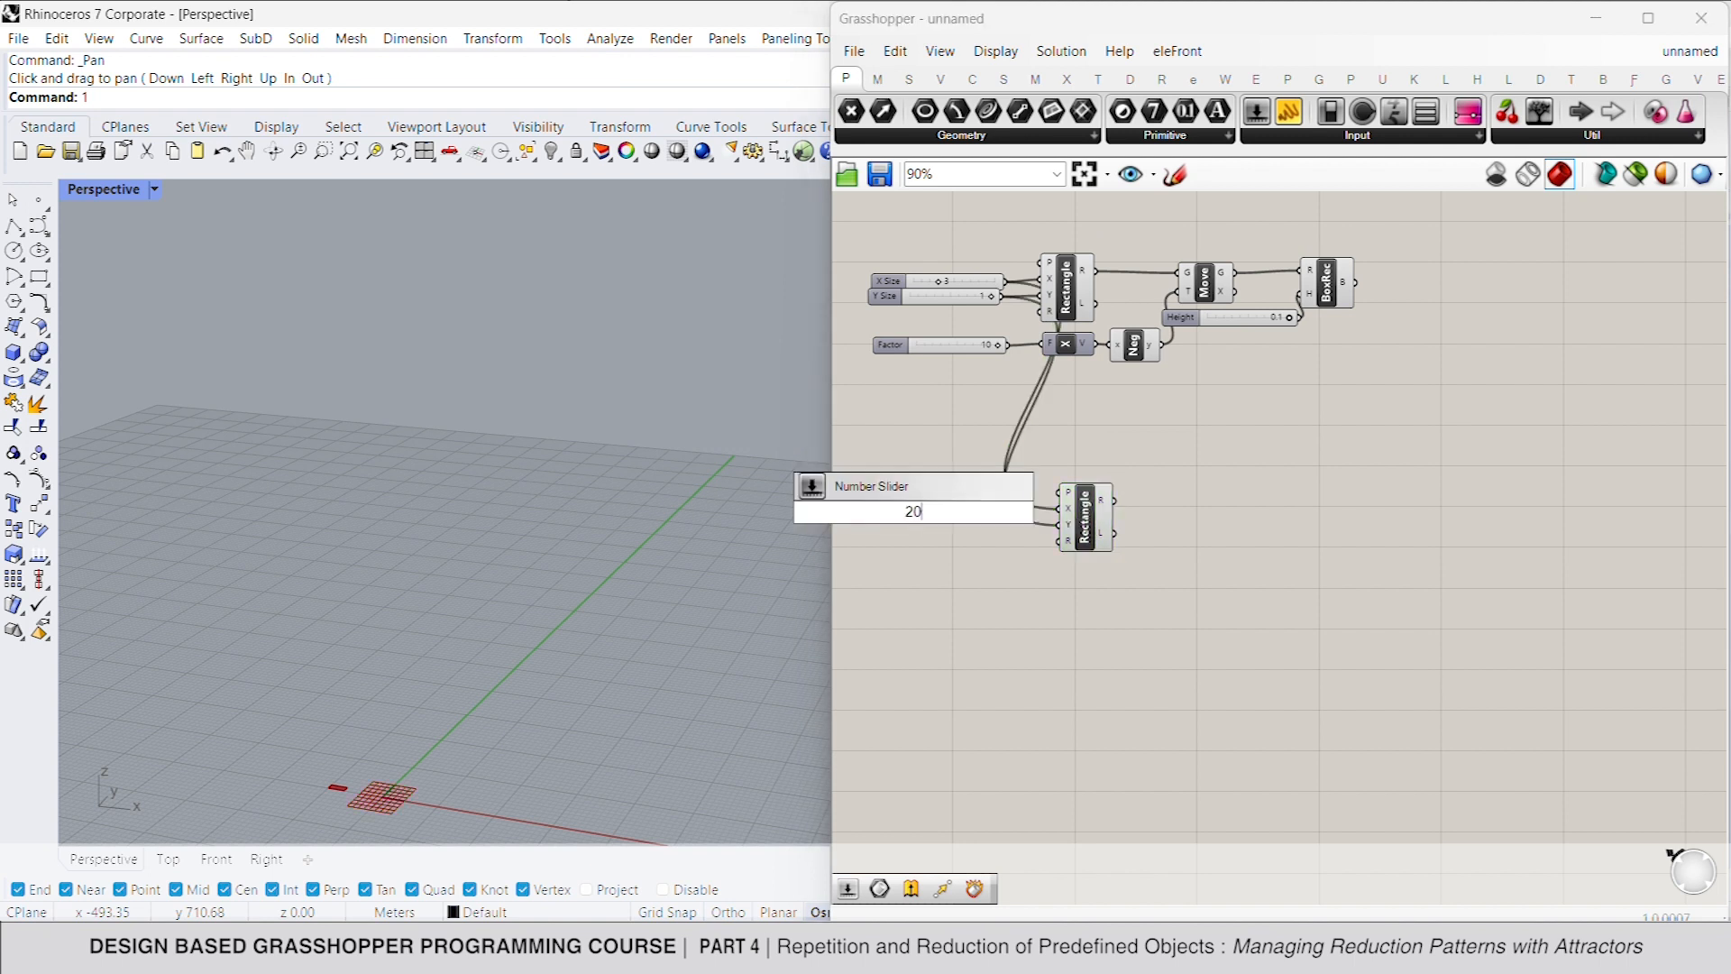
key("Return")
mouse_move(1060, 508)
left_mouse_down()
mouse_move(981, 512)
mouse_move(1060, 525)
left_mouse_up()
Step: Add an Extrude component and connect the duplicated rectangle to its base input
double_click(1193, 509)
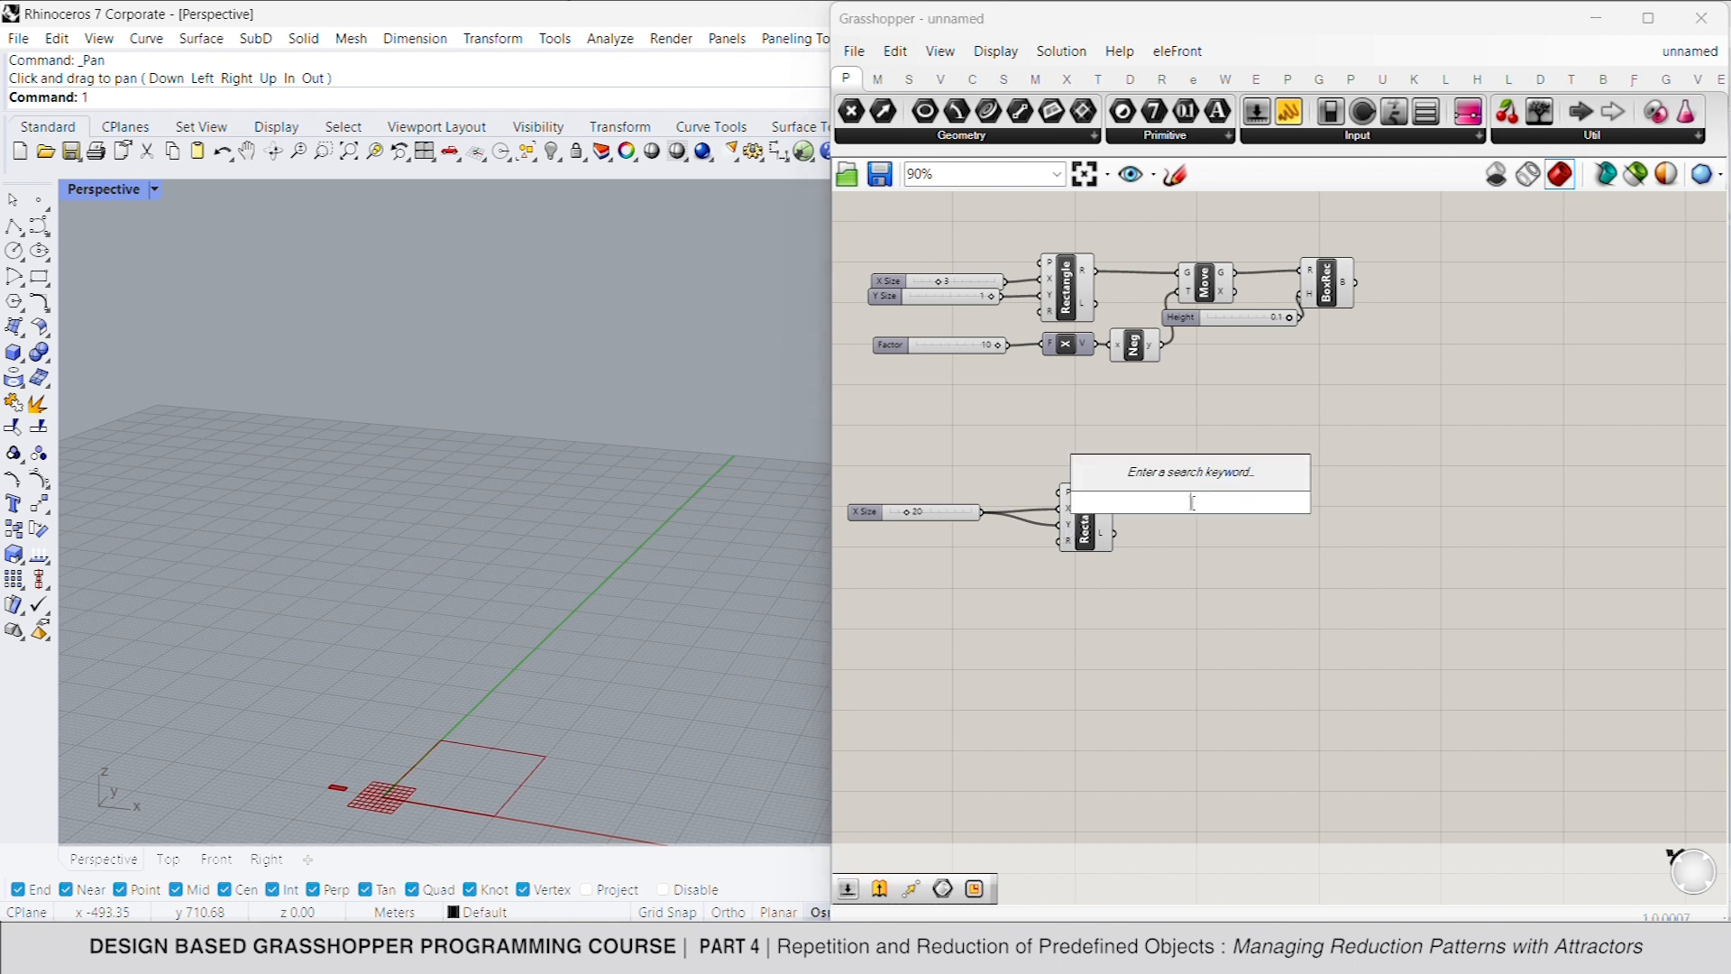
type("extr")
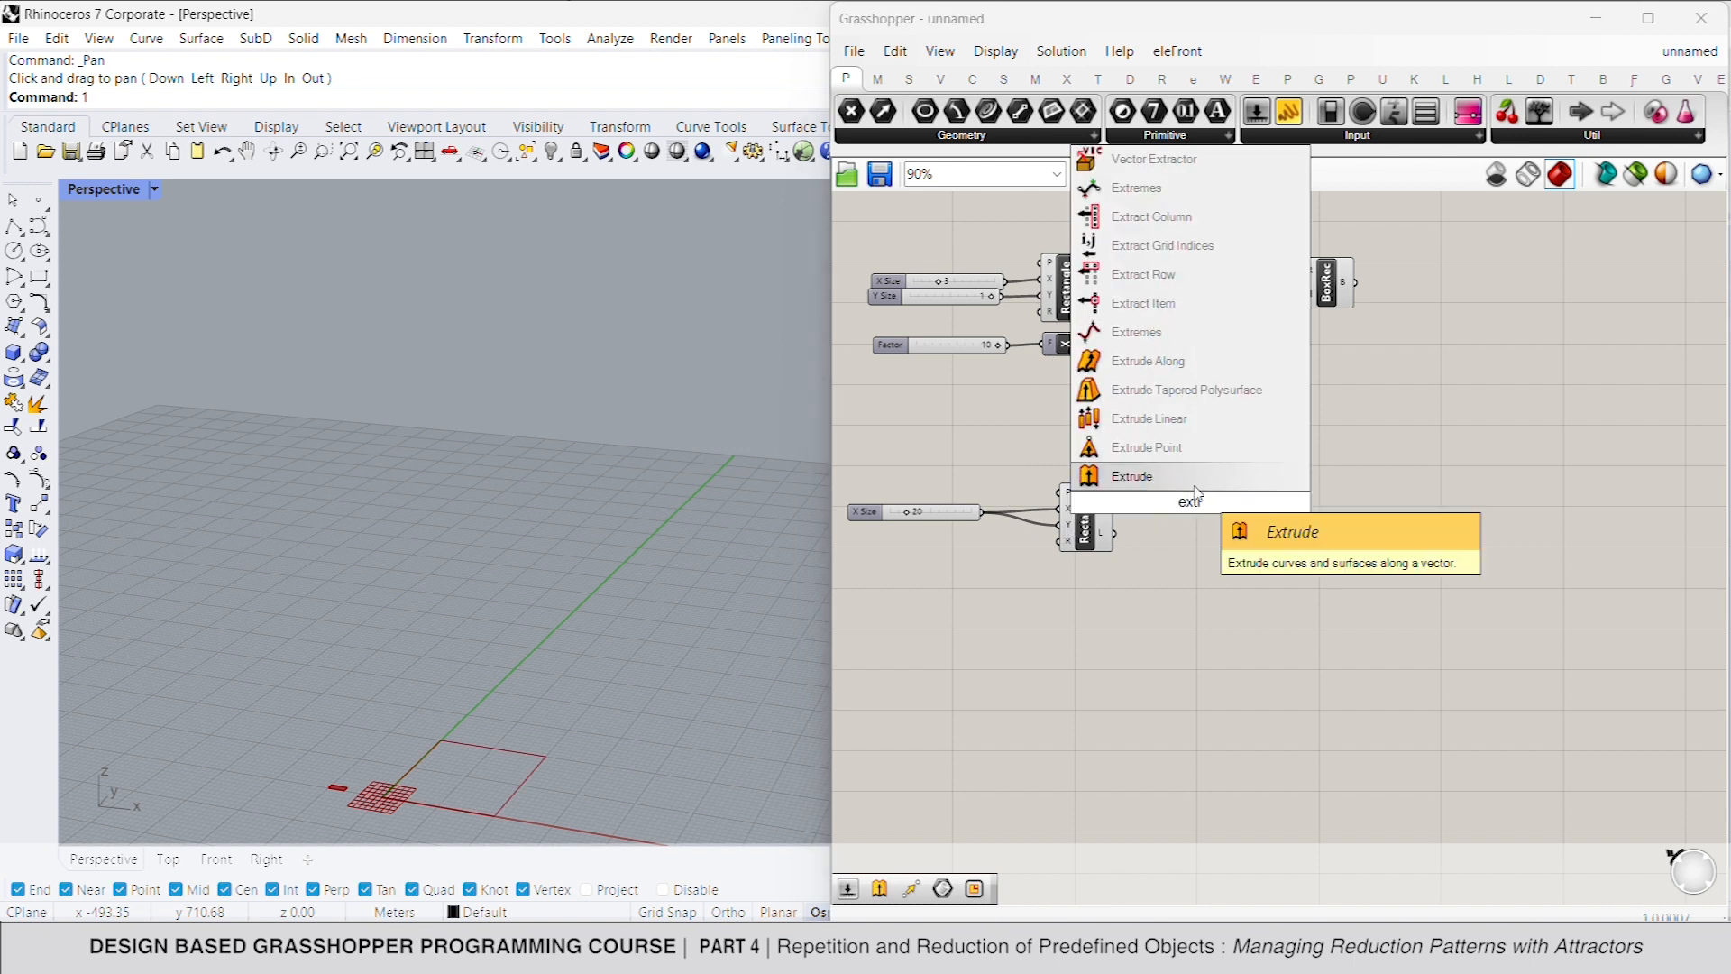
key("Return")
left_click_drag(1164, 495, 1127, 508)
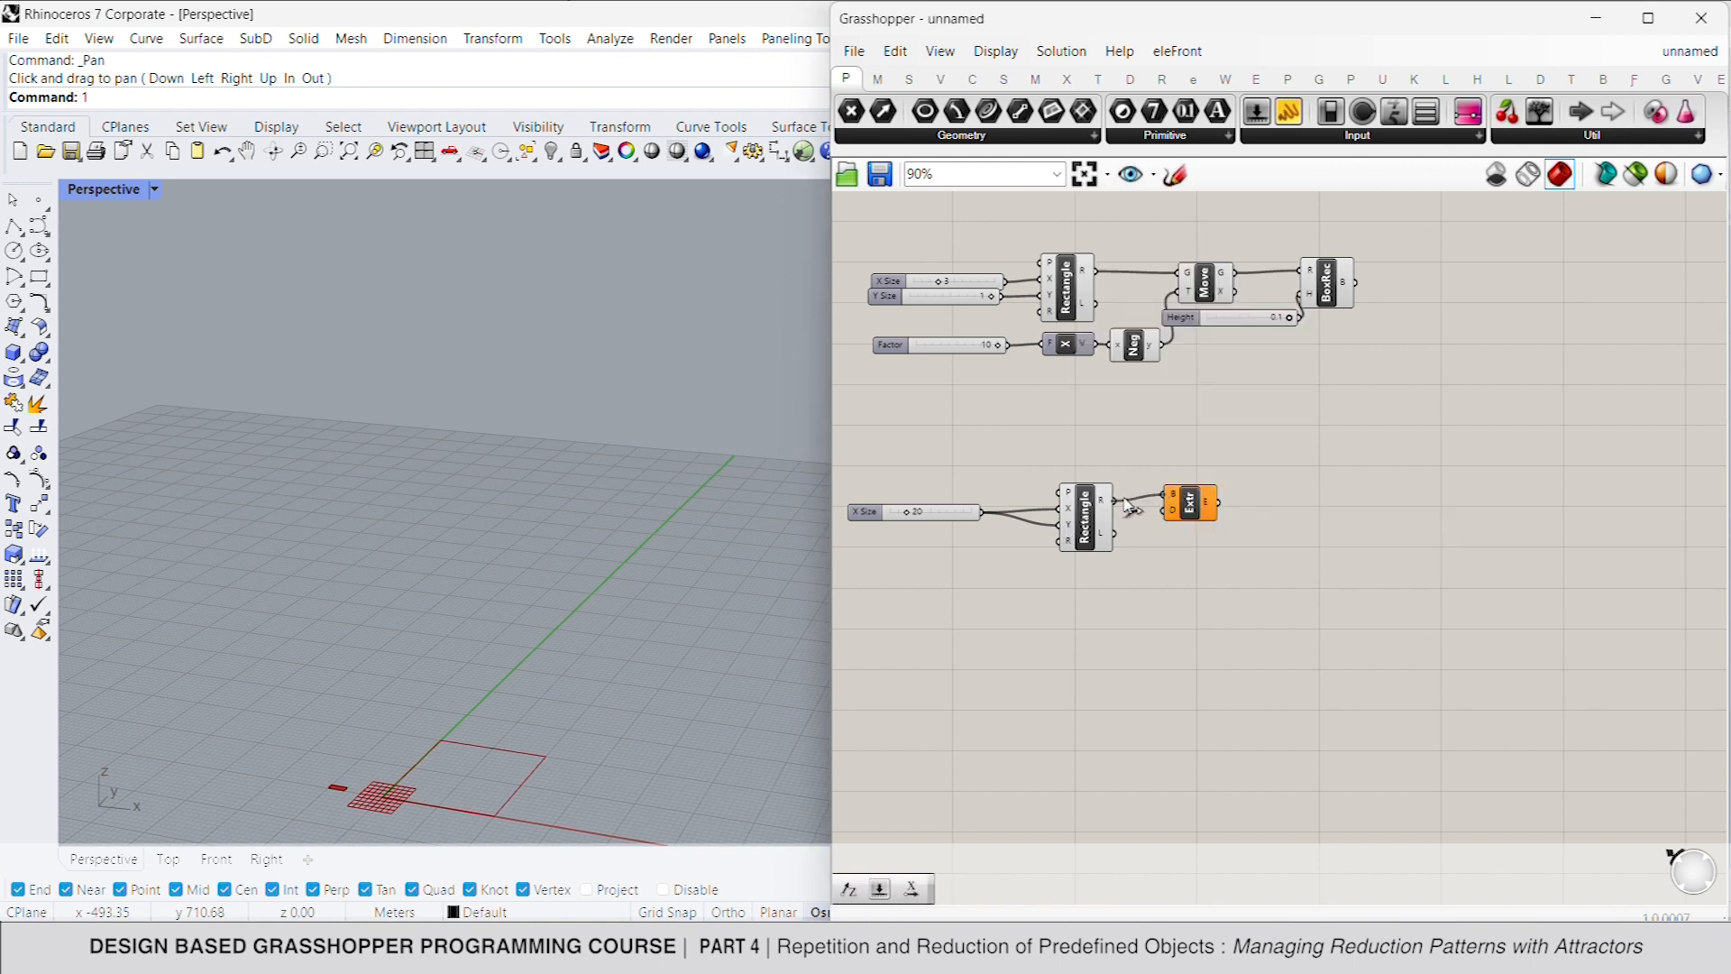
Step: Set the extrusion direction with a Unit Z vector whose factor comes from a number slider of 90
double_click(1070, 583)
type("z")
left_click(1077, 557)
left_click_drag(1098, 582, 1170, 510)
double_click(944, 577)
type("90")
key("Return")
left_click_drag(1012, 577, 1046, 581)
left_click(1195, 517)
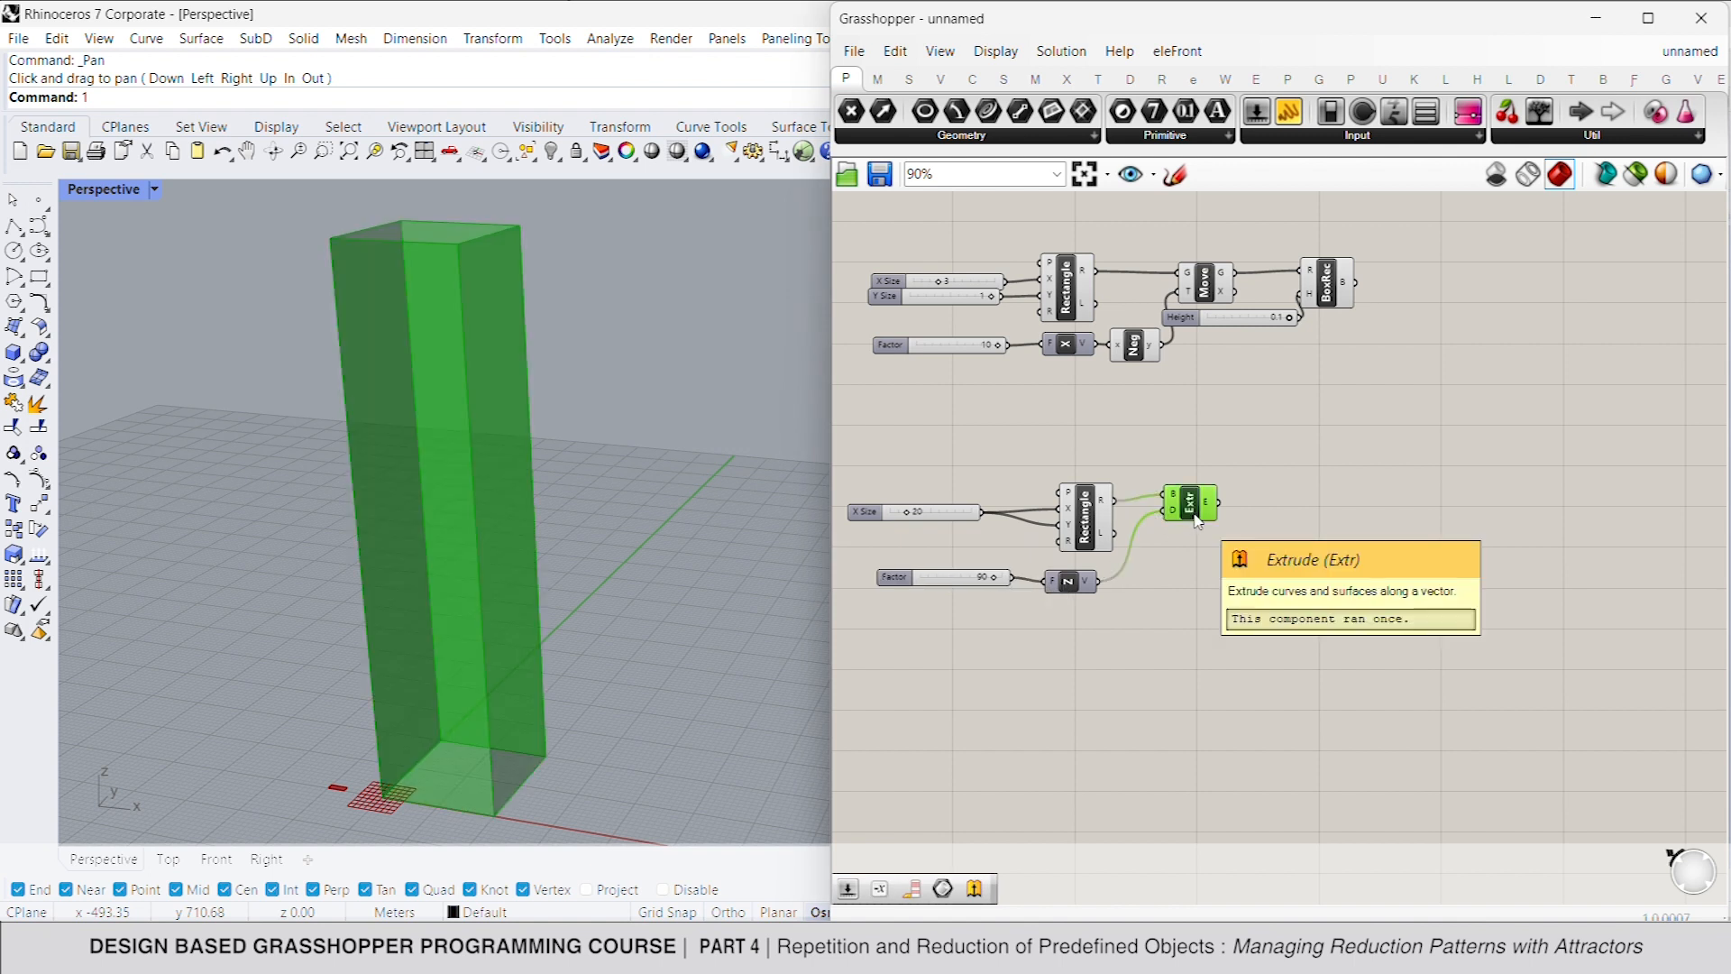
Step: Turn off the preview of the components feeding the Box Rectangle and of the lower Rectangle component
left_click(1326, 291)
left_click_drag(1224, 412, 855, 218)
right_click(1025, 393)
left_click(1071, 402)
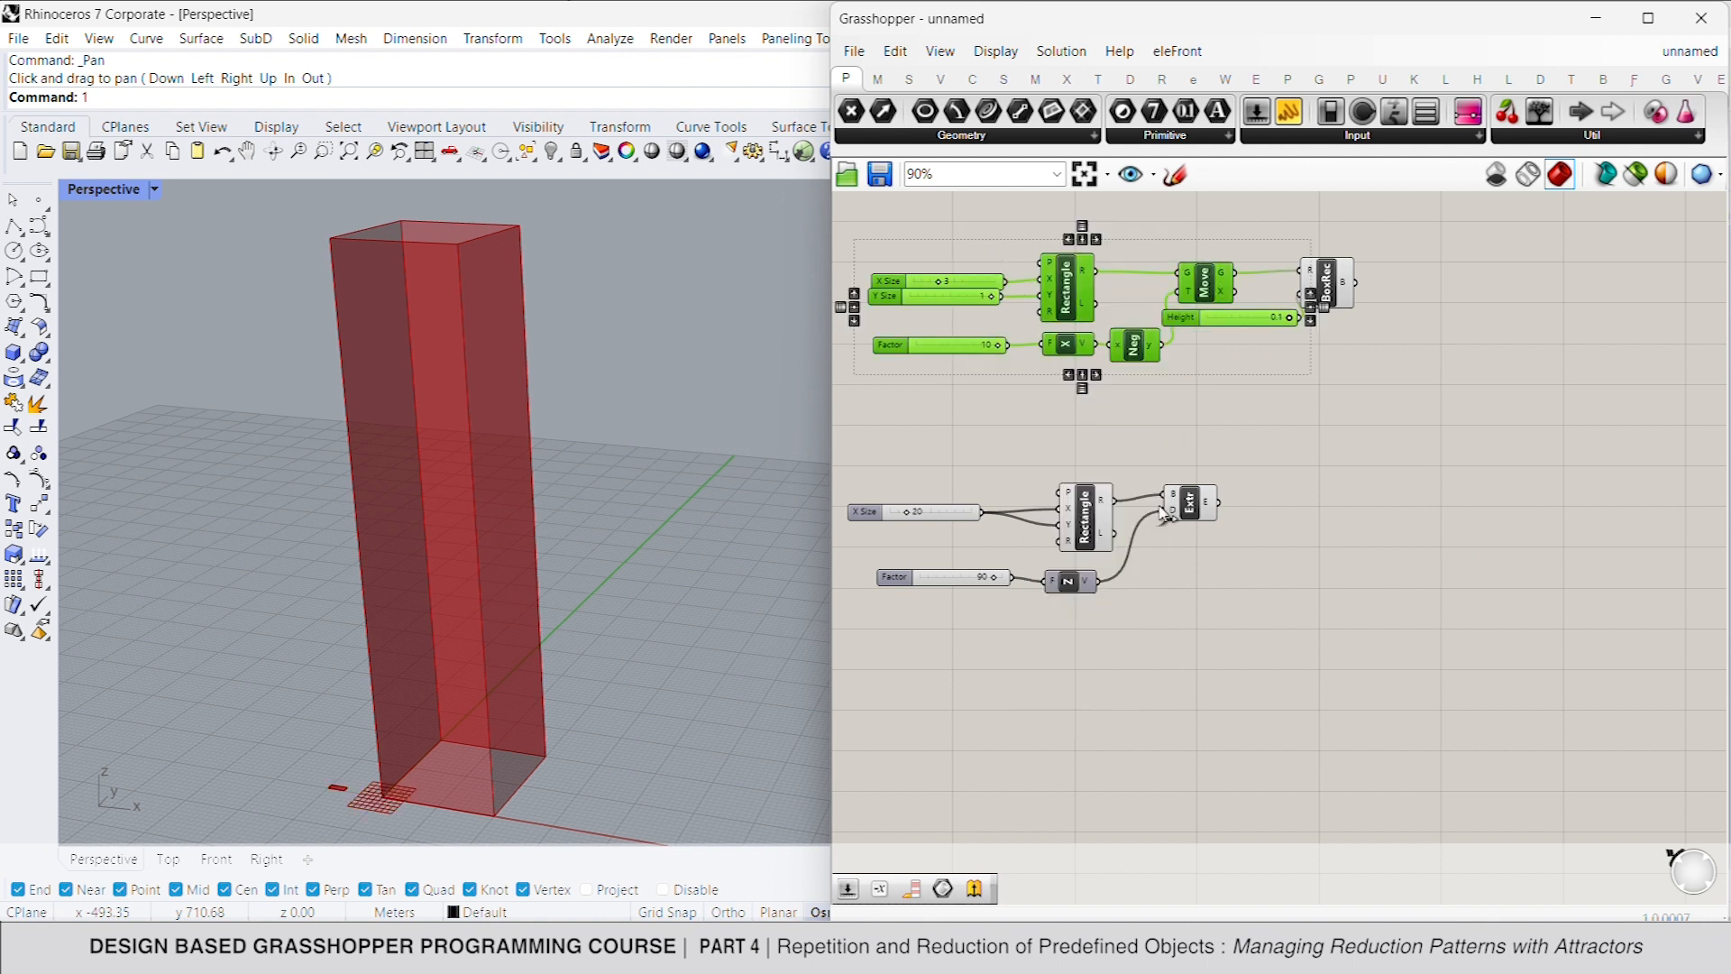
left_click(1090, 514)
right_click(1138, 422)
left_click(1177, 462)
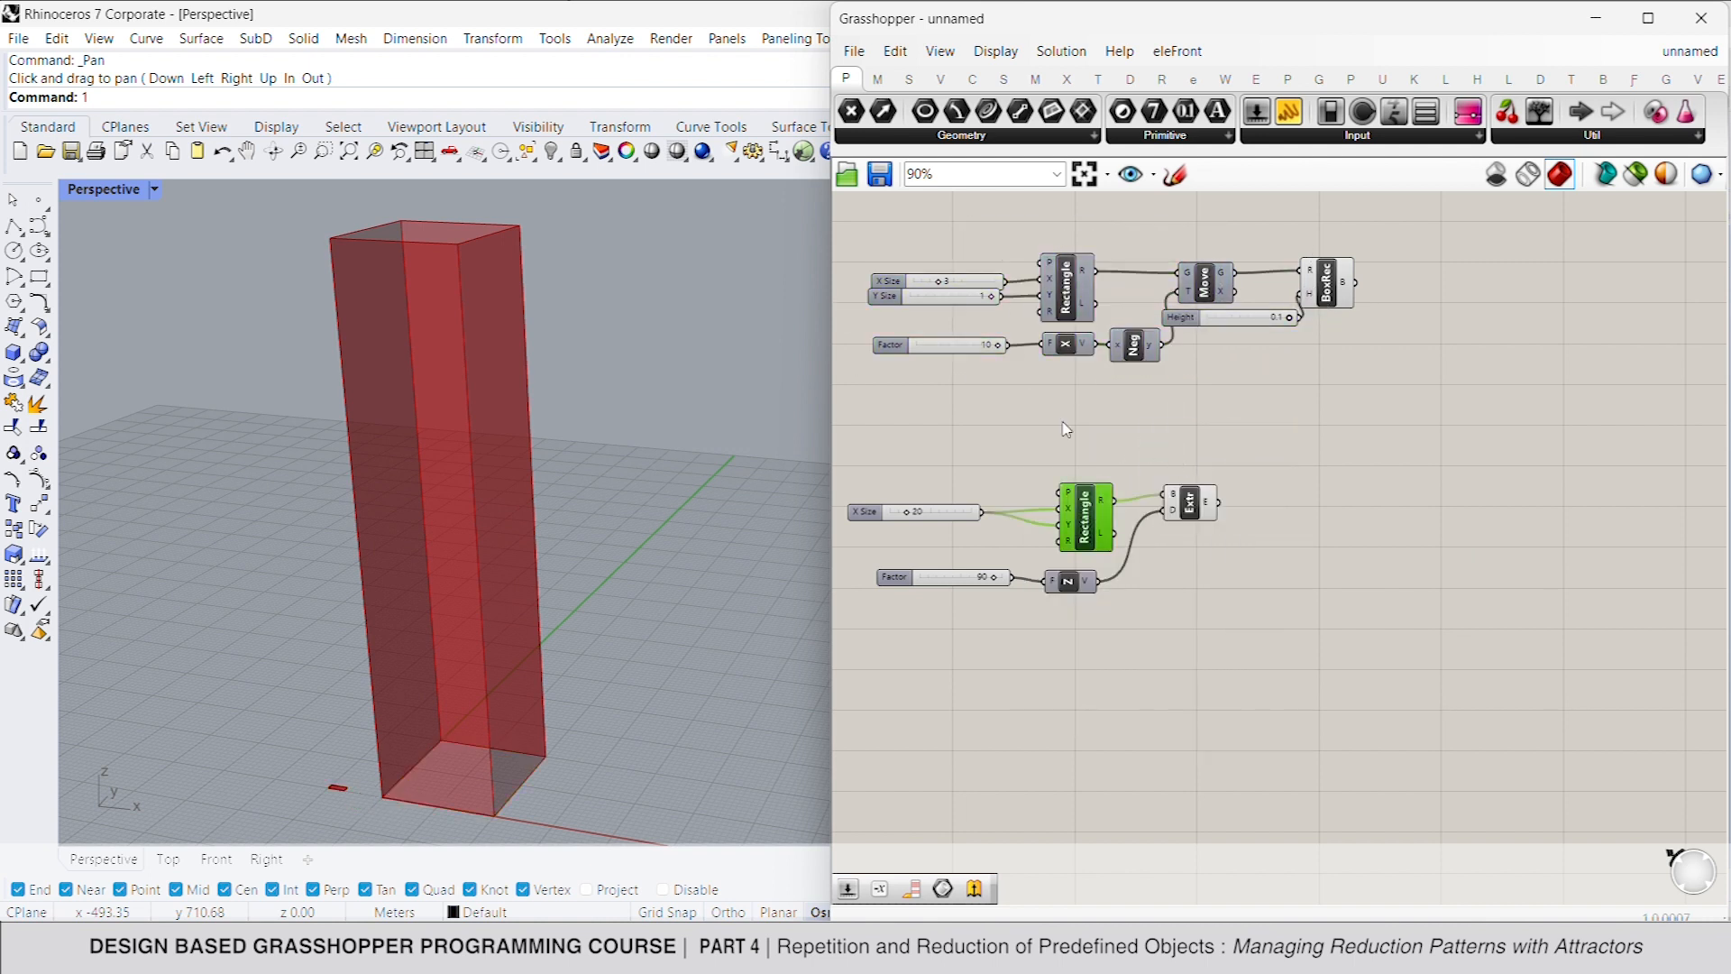
Step: Add a Deconstruct Brep component and connect the extruded tower to its input
double_click(1319, 505)
type("dec")
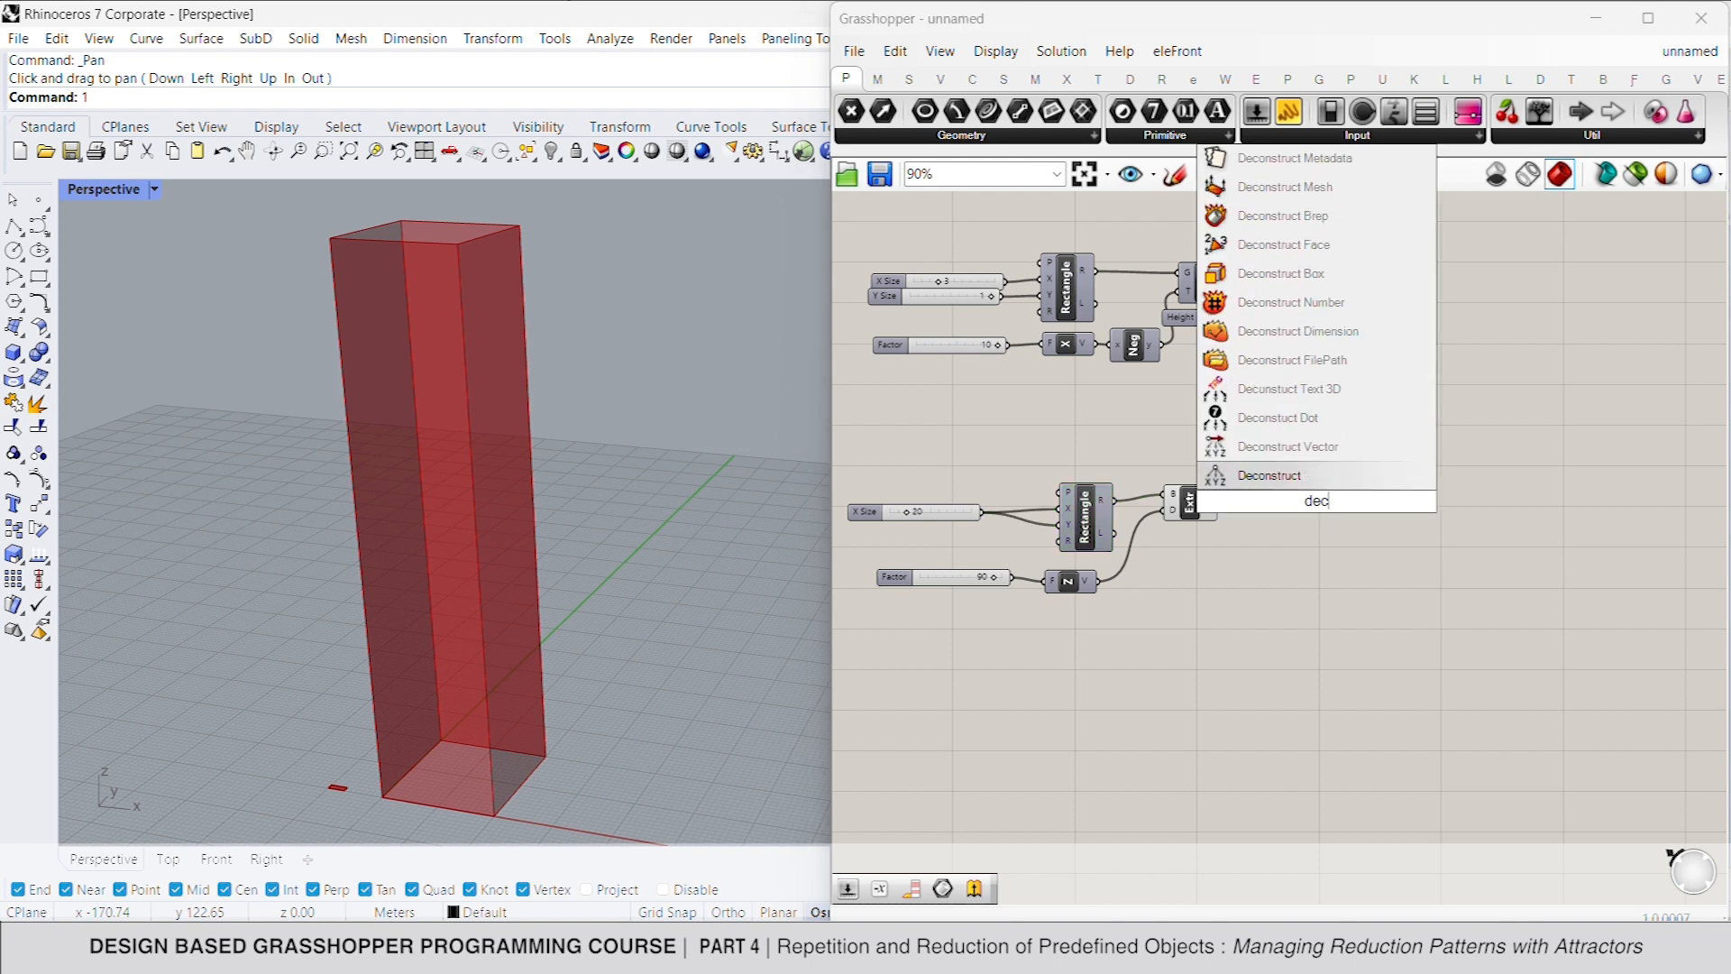
type("onstruct")
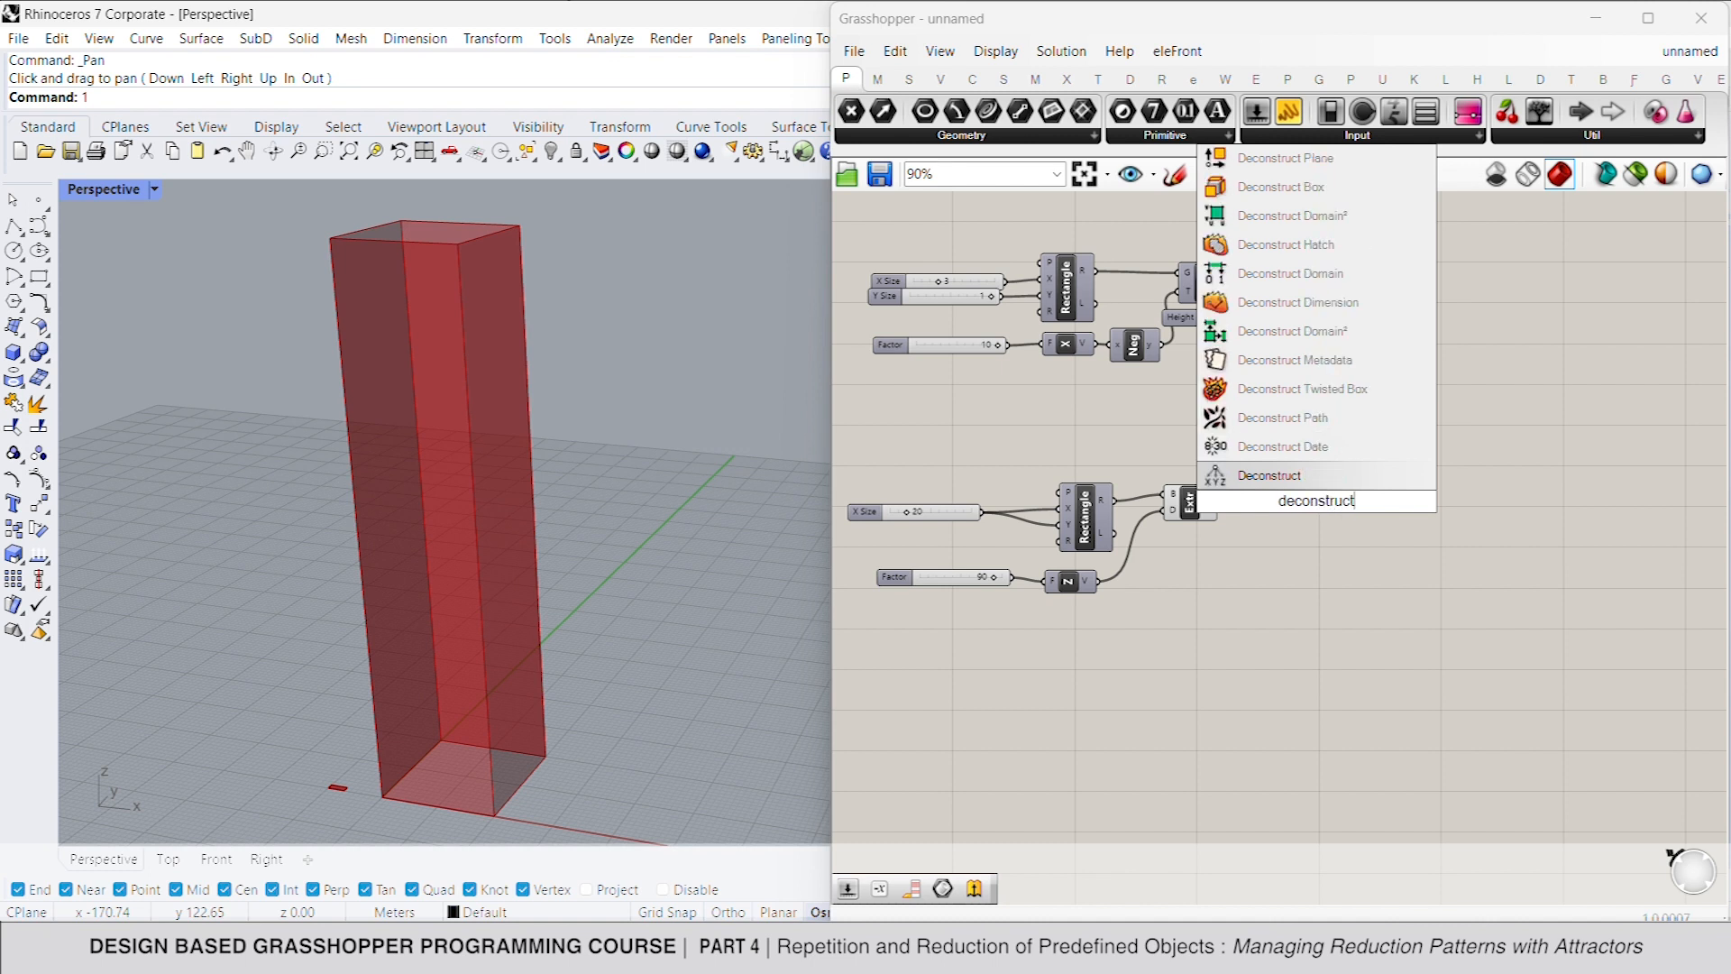
type(" b")
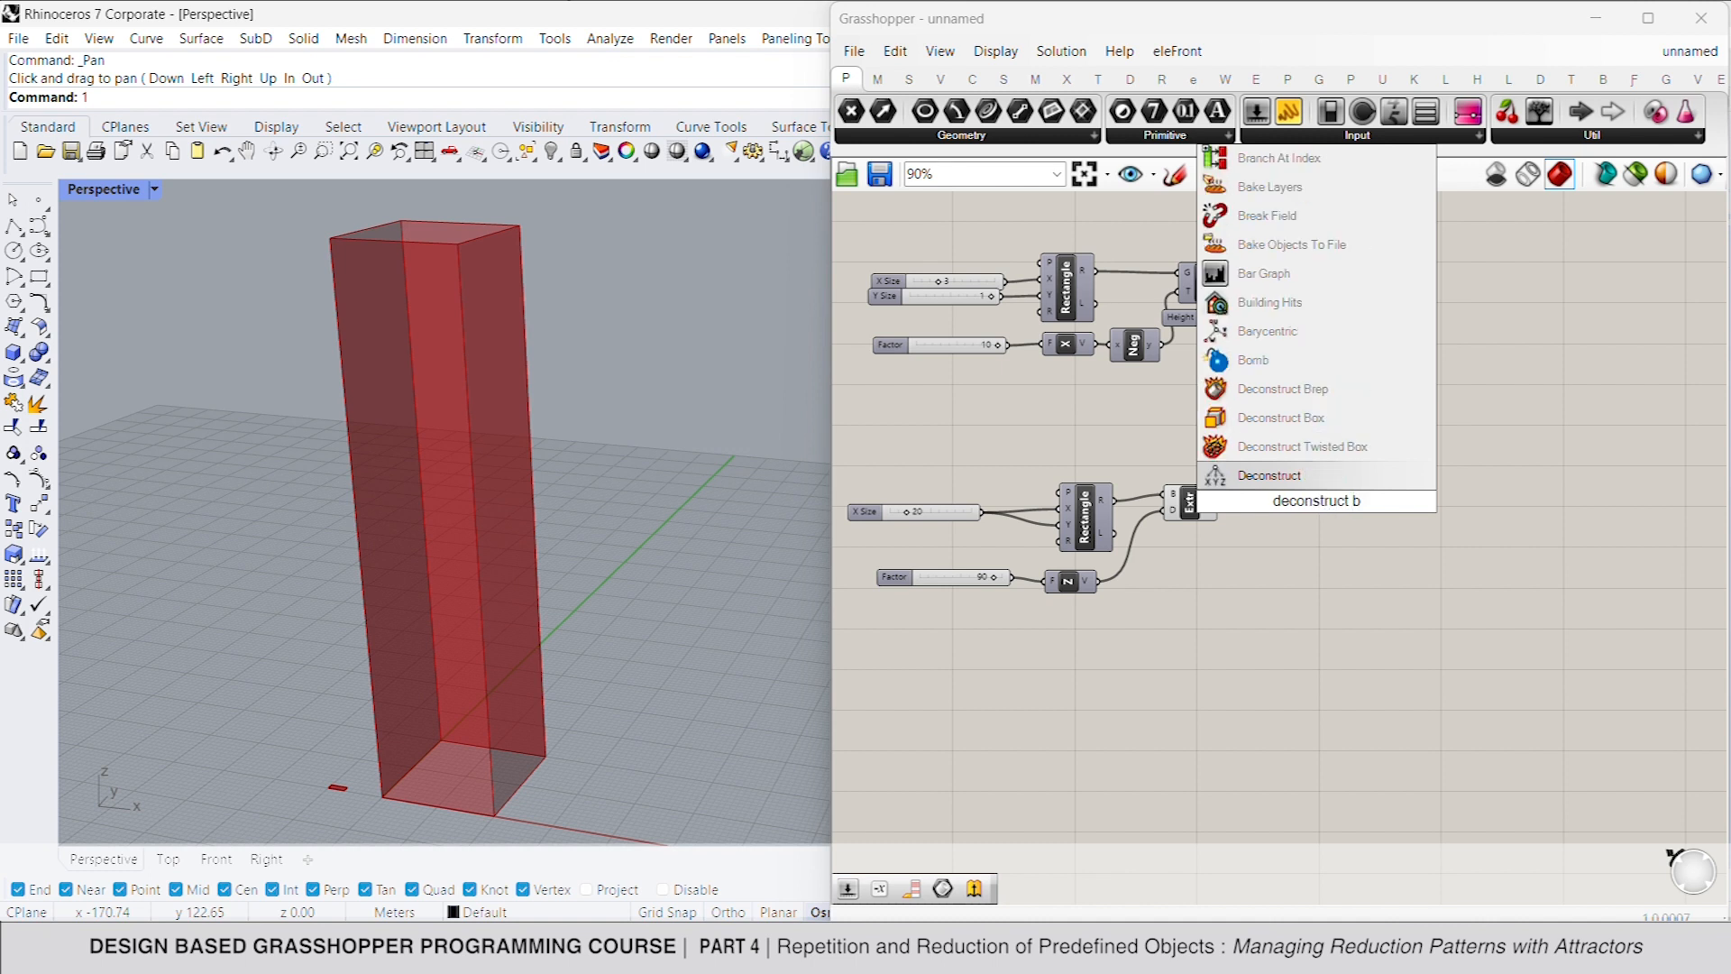
left_click(1299, 389)
left_click_drag(1217, 502, 1292, 502)
Step: Add a Quad Panels component and connect the deconstructed tower faces to its surface input
double_click(1356, 493)
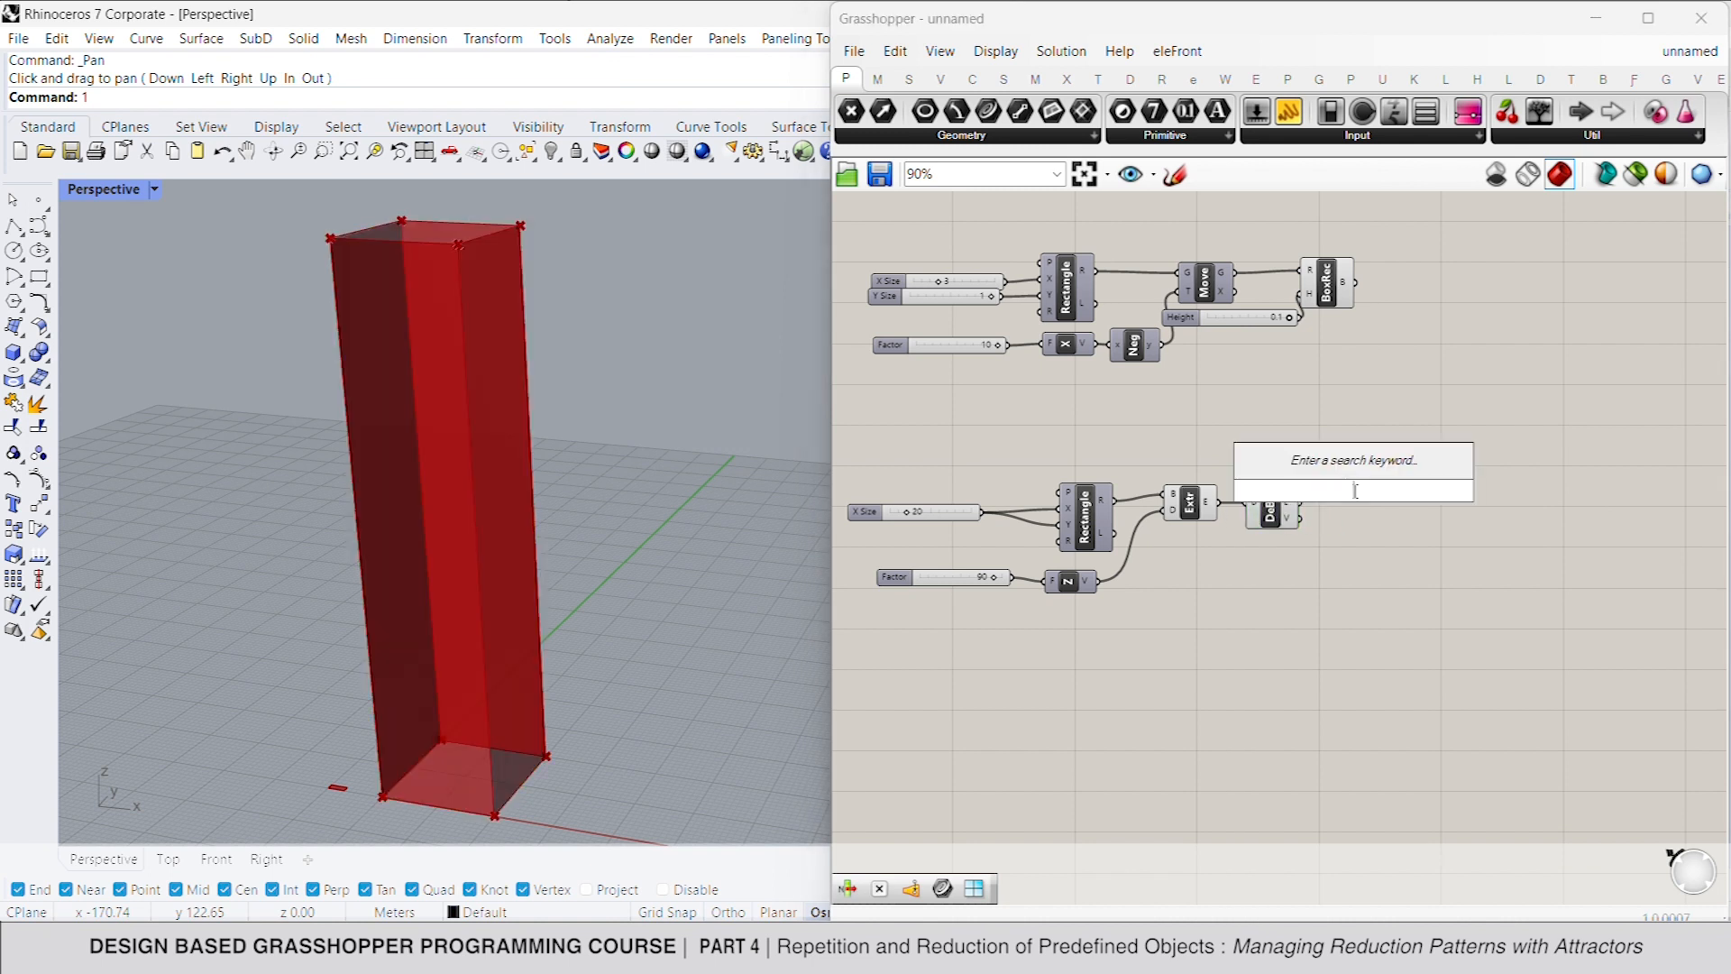
type("quadp")
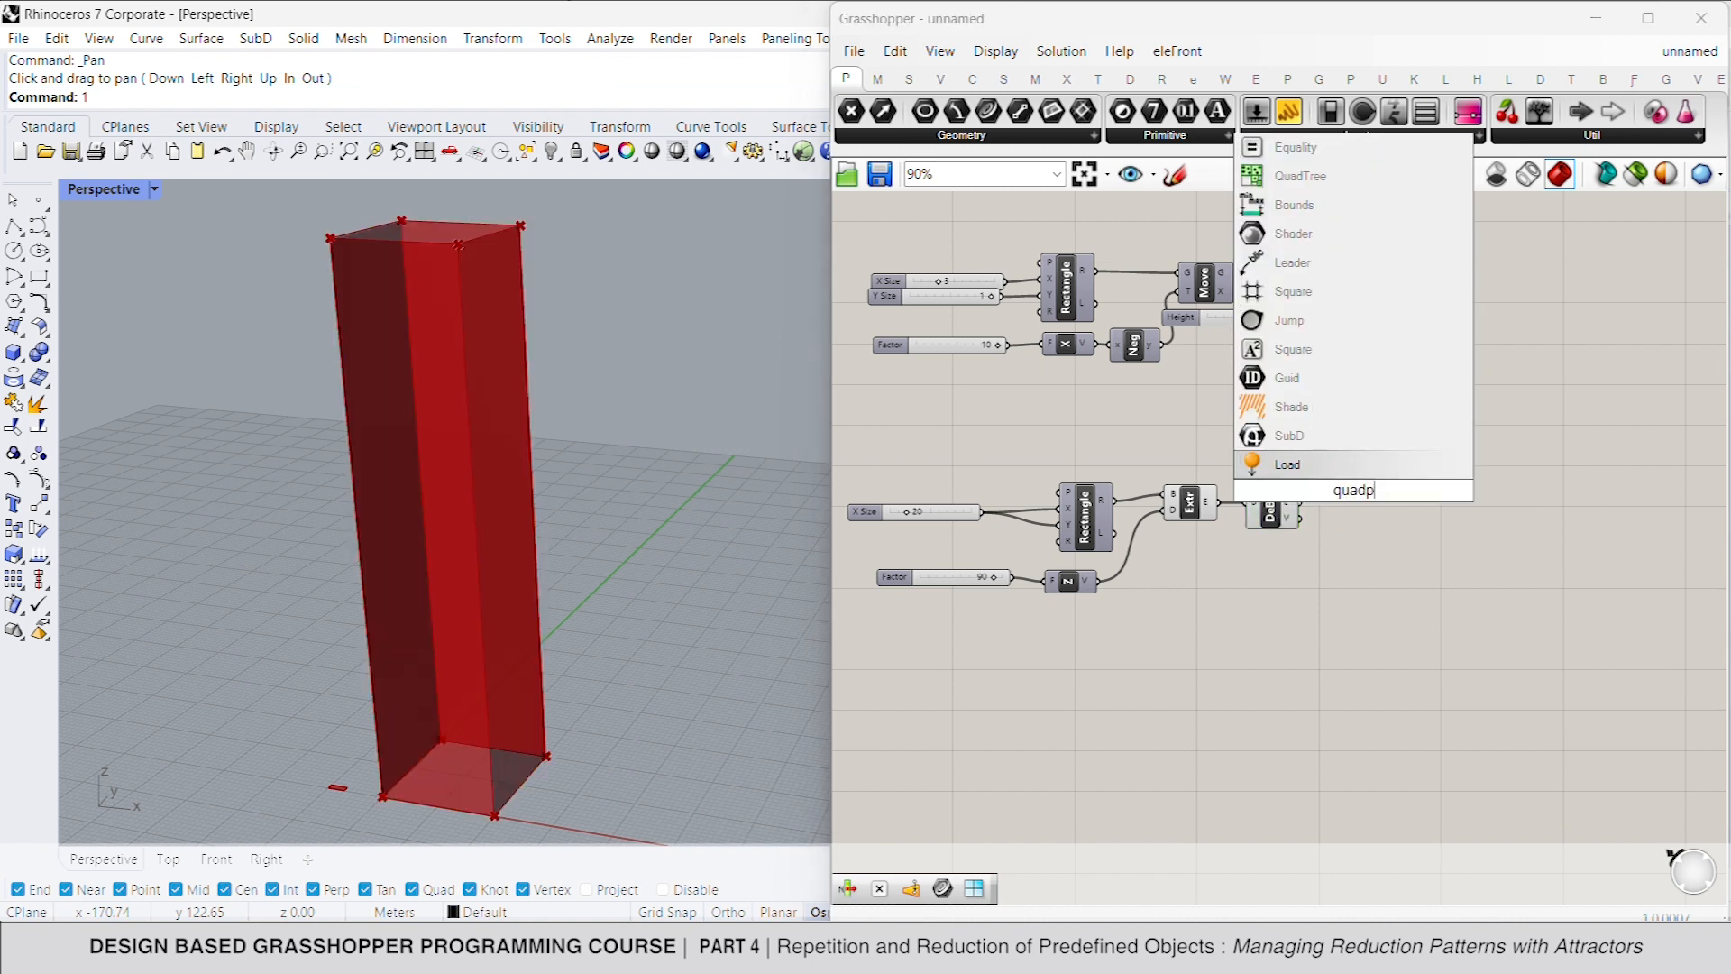
key("BackSpace")
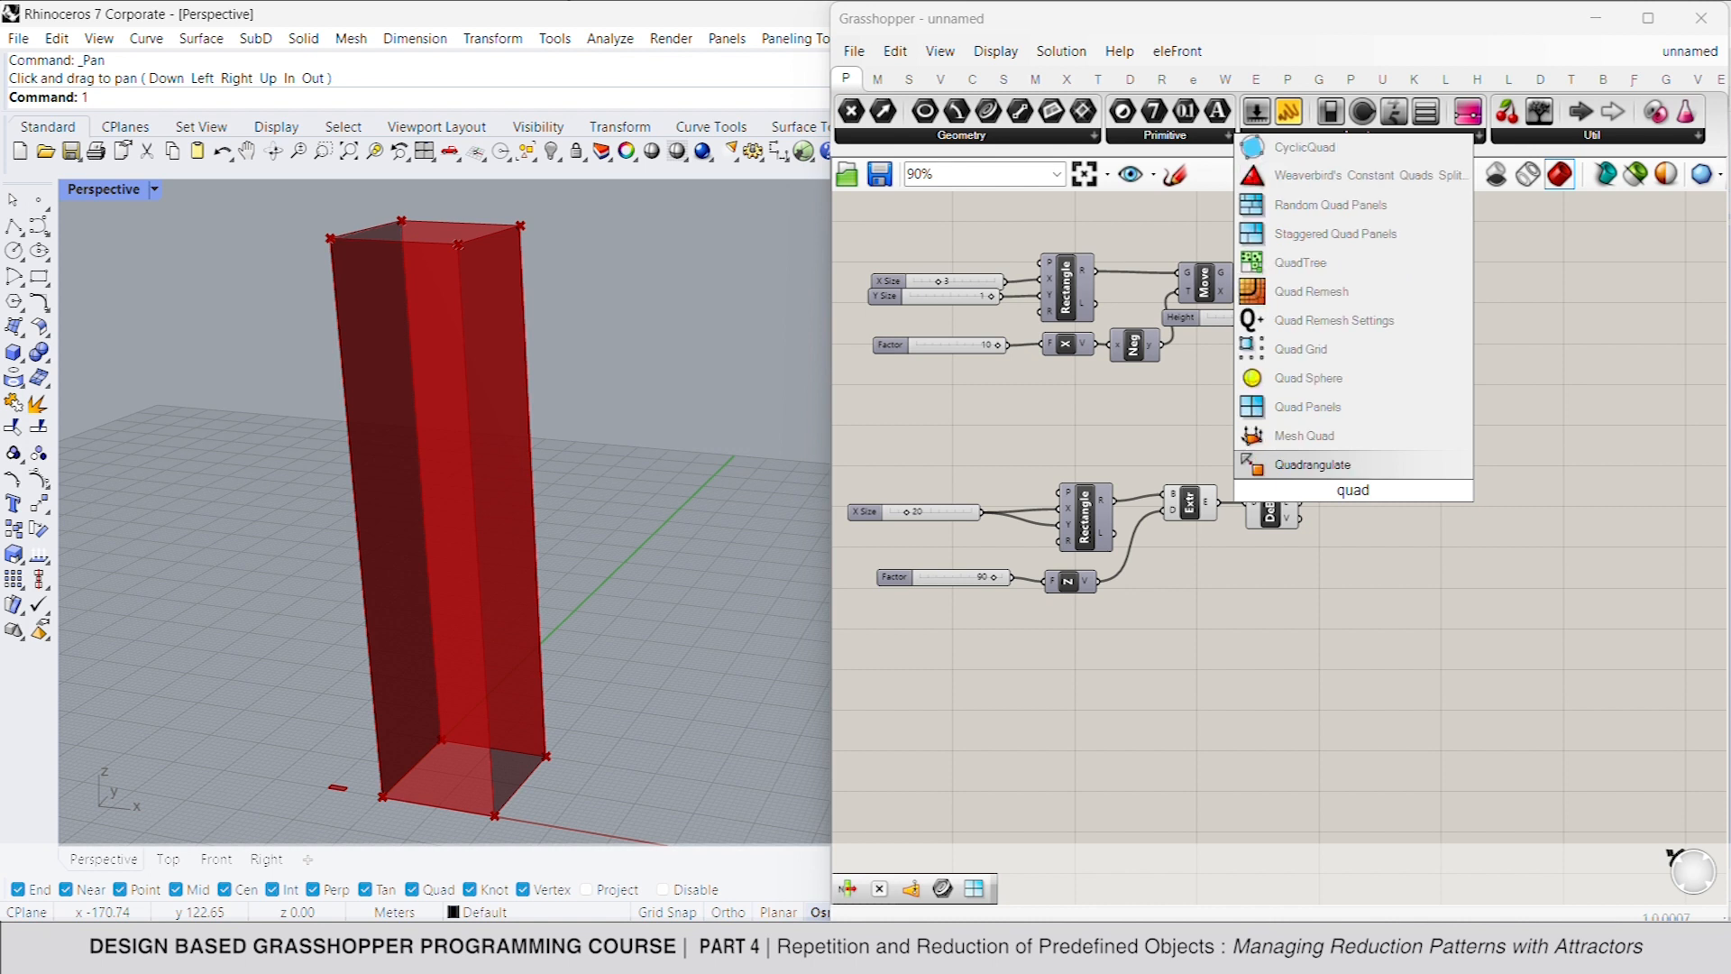
key("Up")
key("Up")
key("Return")
left_click_drag(1399, 510, 1302, 487)
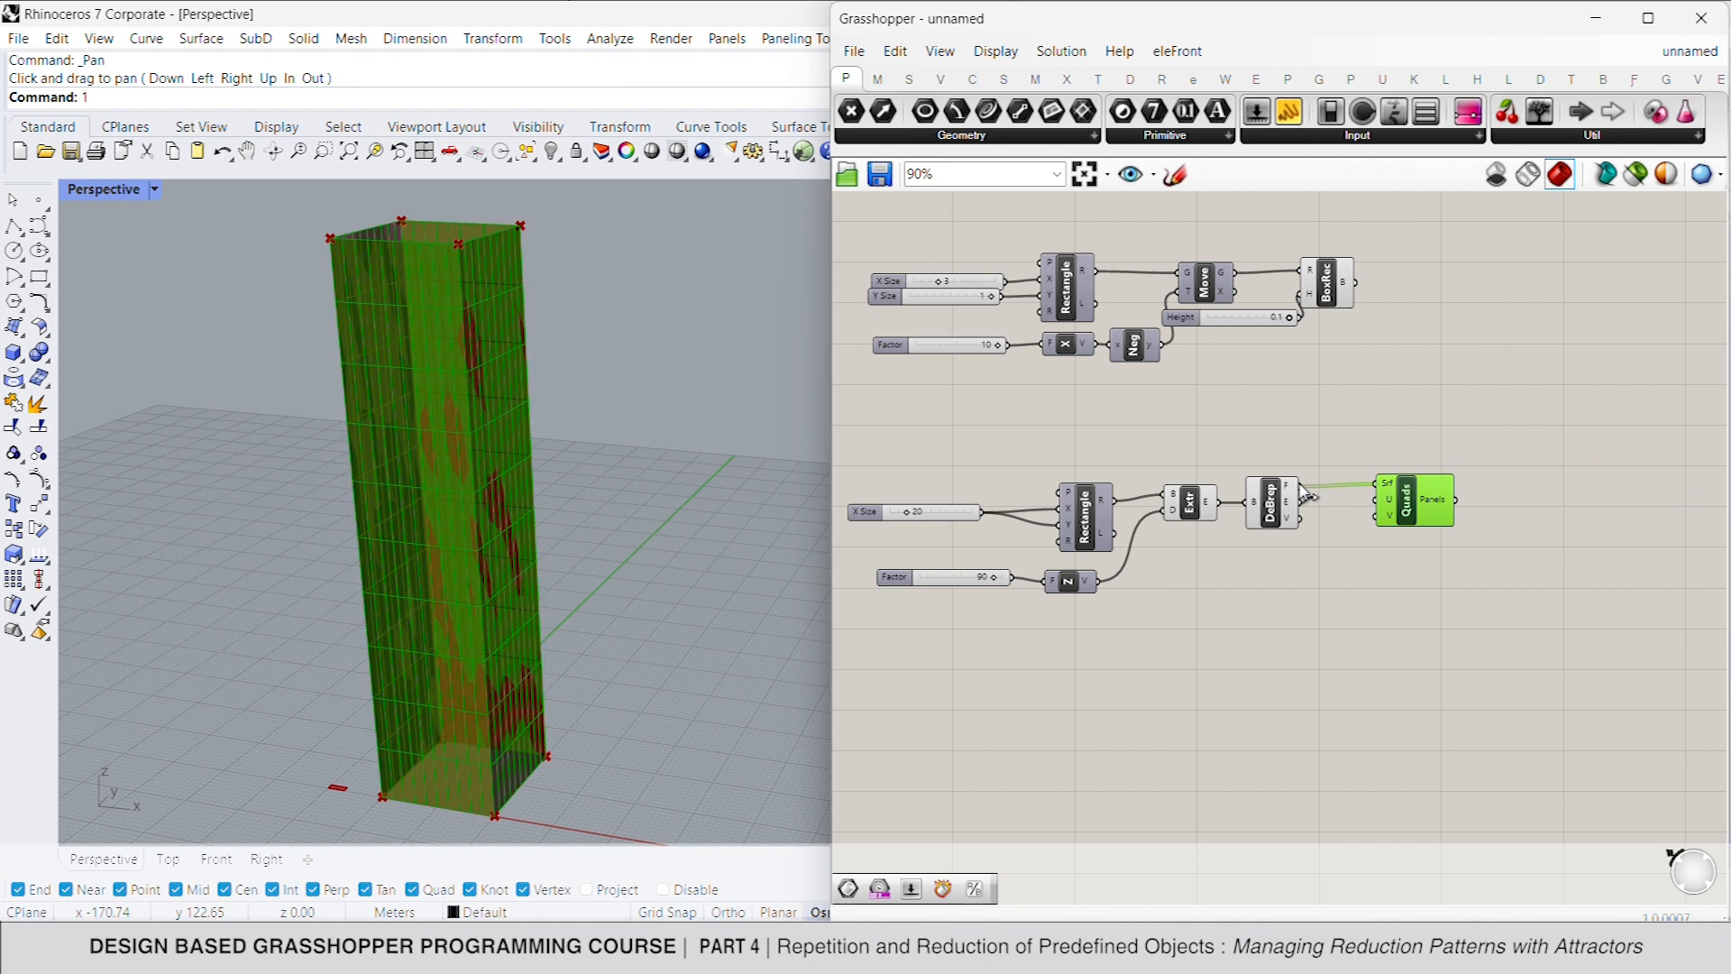
left_click(1299, 565)
Step: Add a Division component with the tower's 20 size slider as A and the small rectangle's Y size slider as B
double_click(1296, 556)
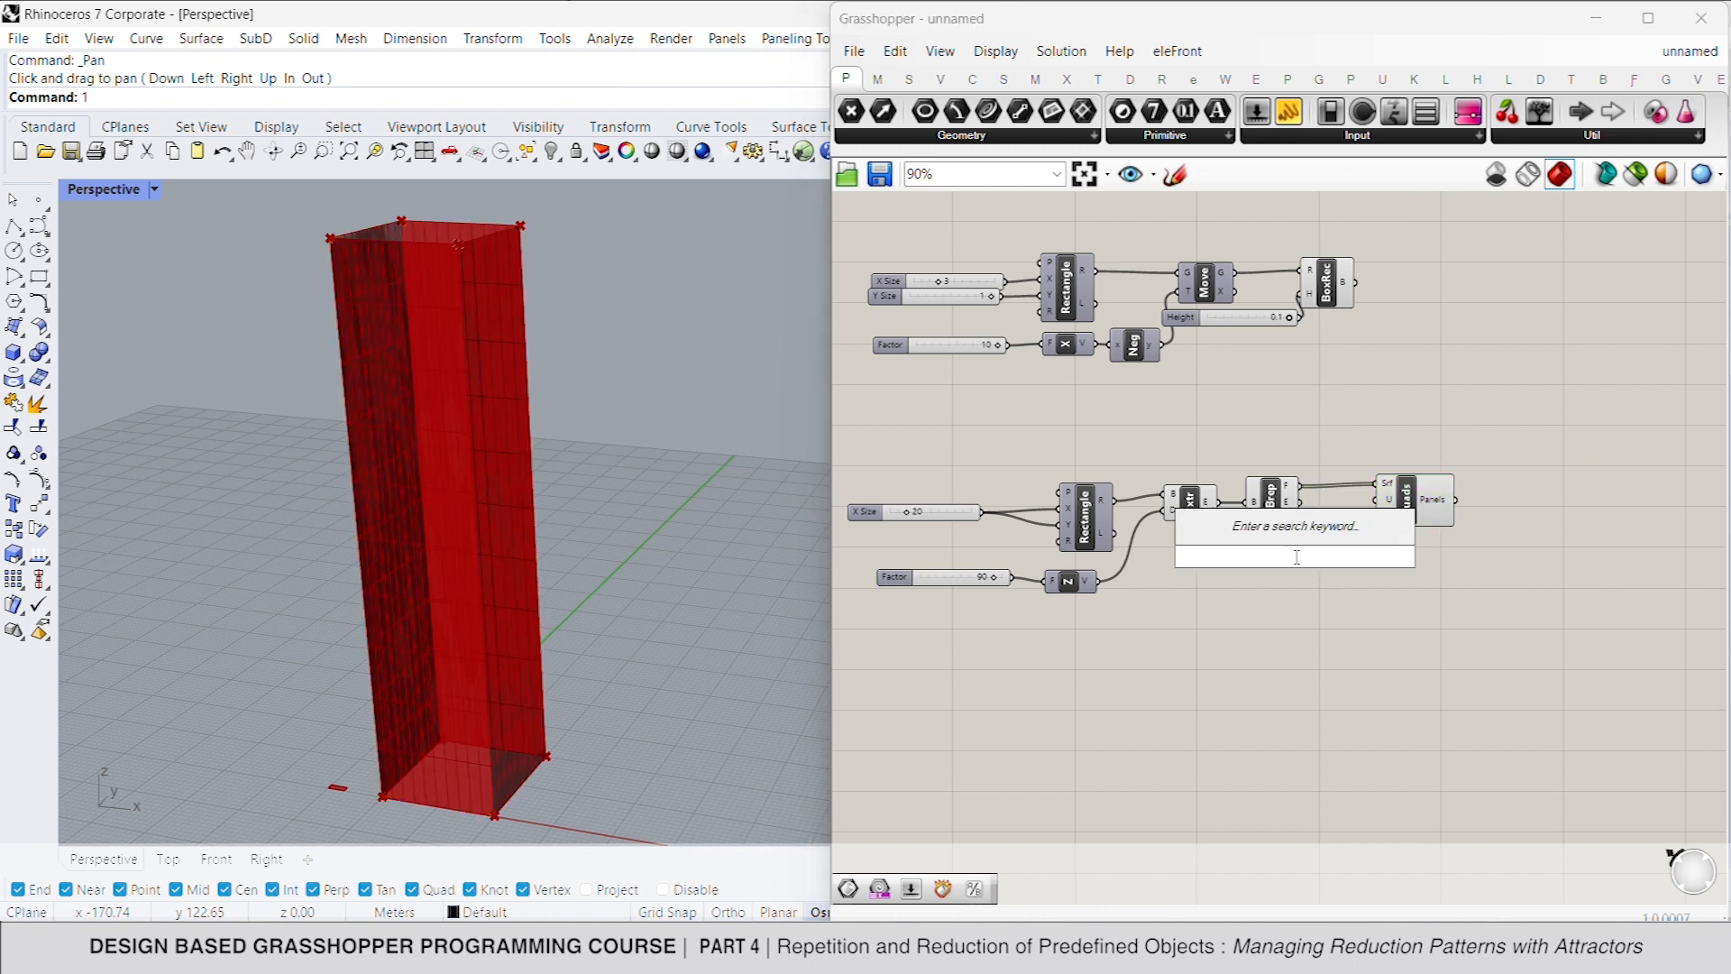
type("/")
key("Return")
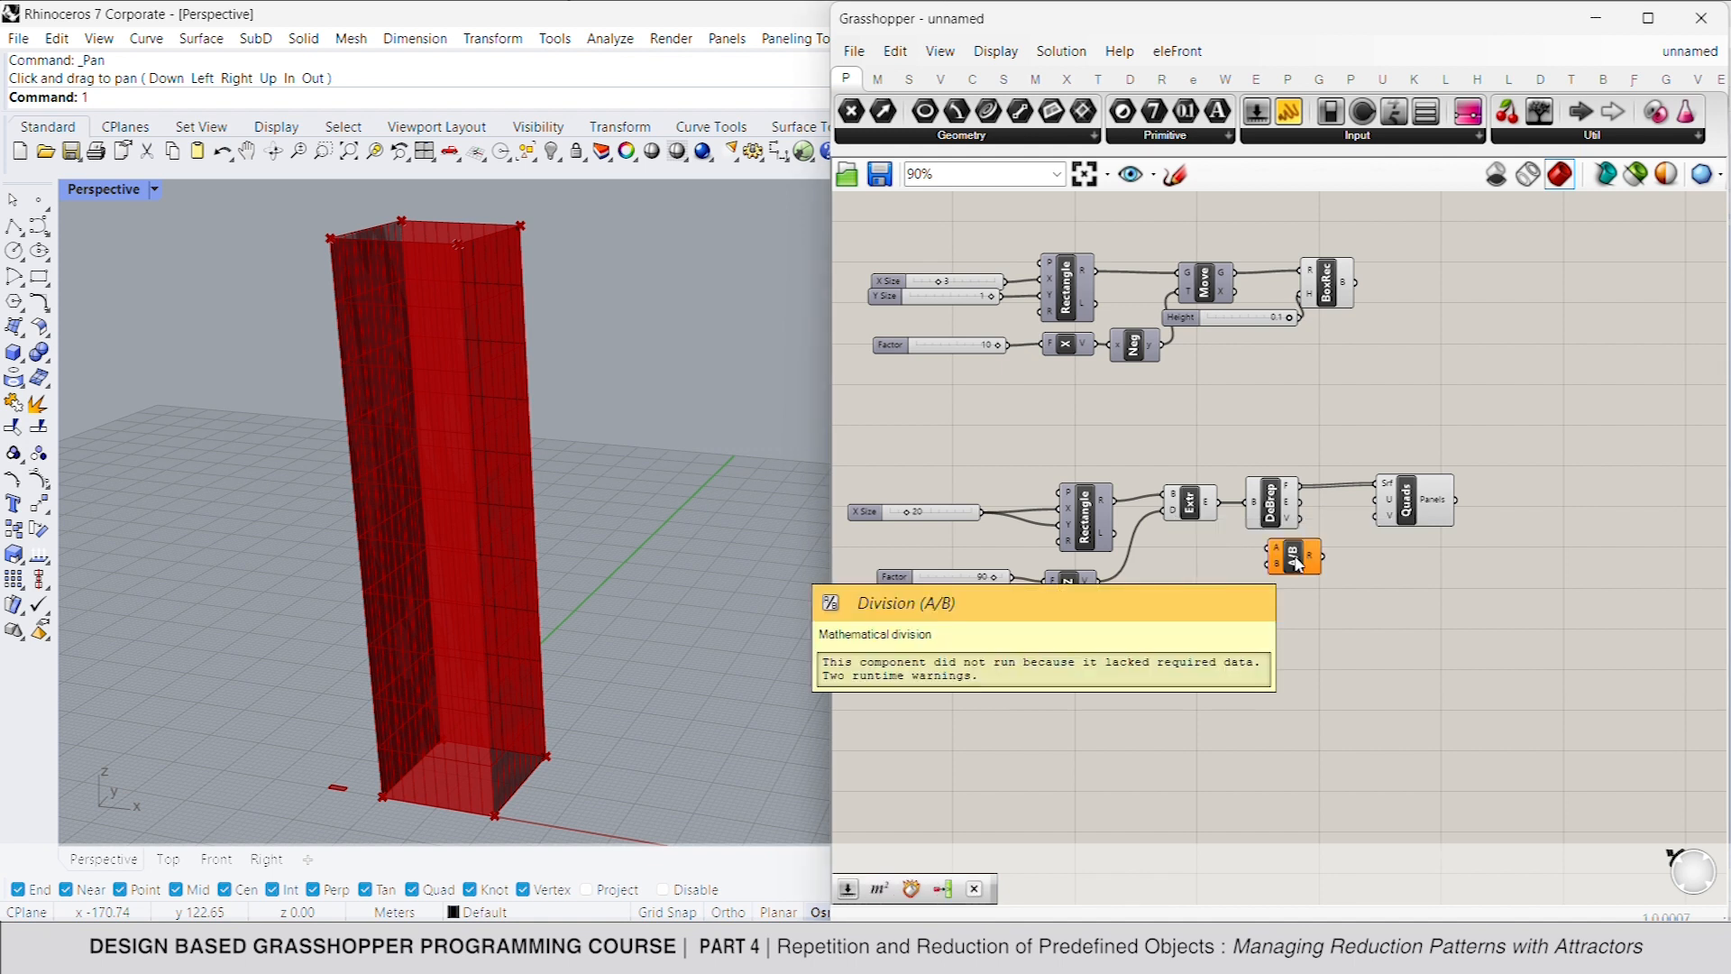
left_click_drag(1273, 547, 1003, 511)
left_click_drag(1274, 567, 1003, 297)
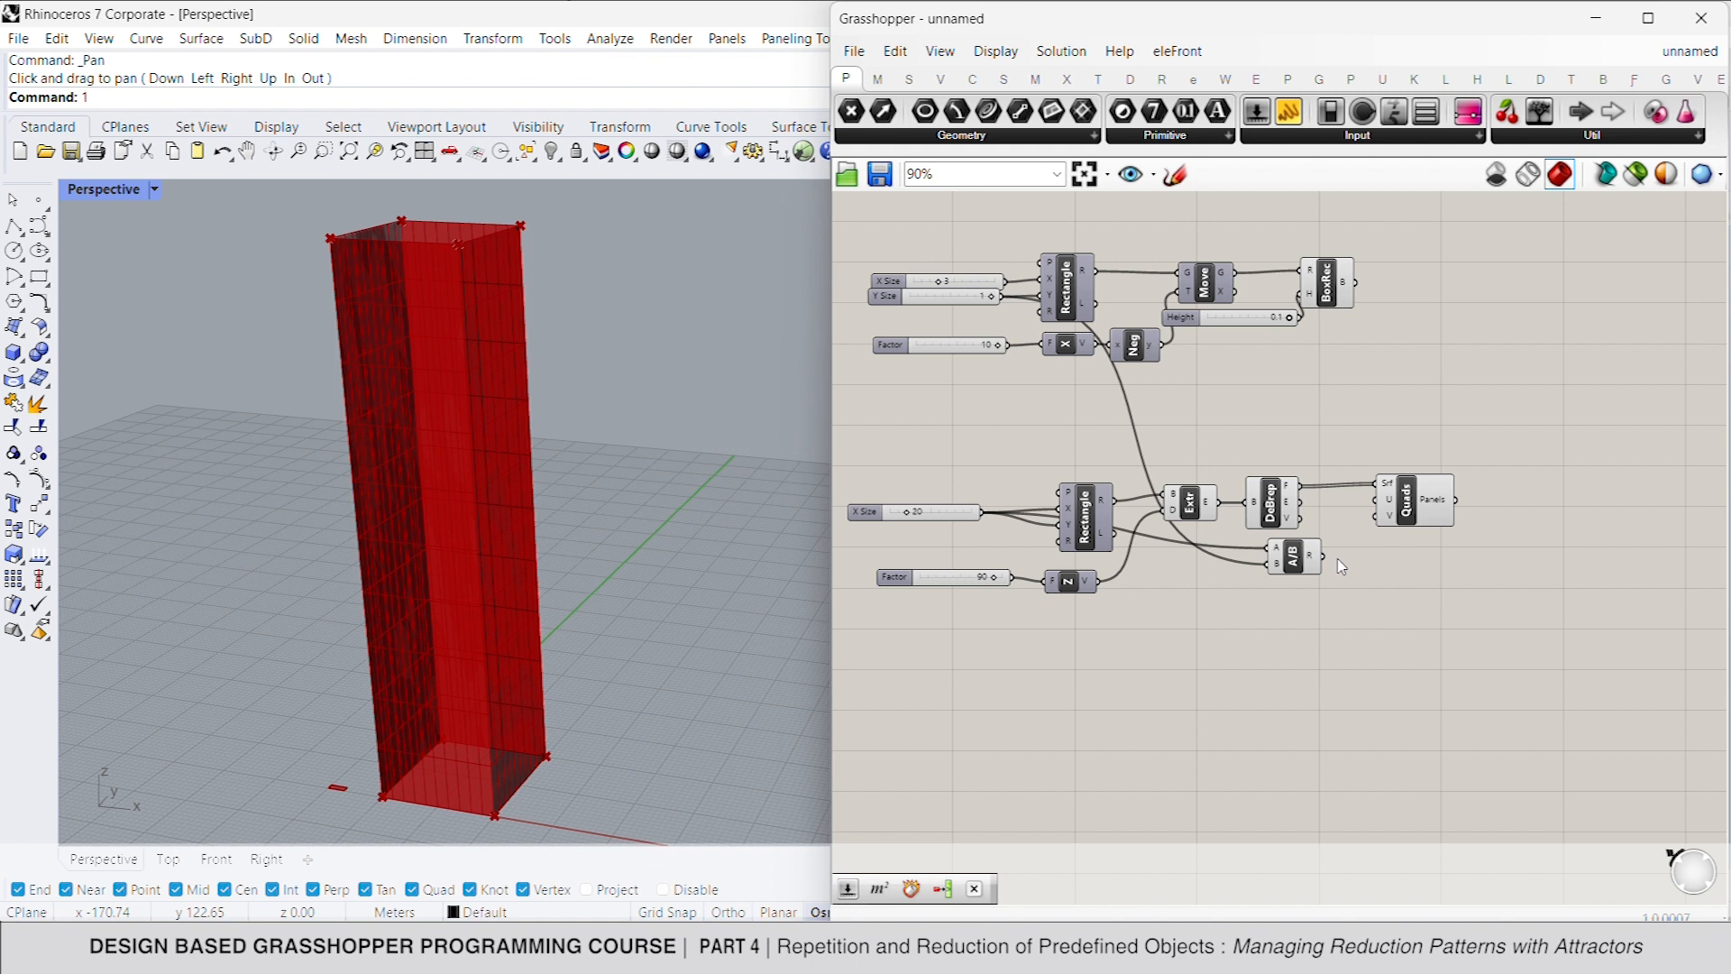
Step: Wire the Division result into Quad Panels' U input and a duplicate Division of the 90 factor by the X size slider into V
left_click_drag(1323, 557, 1375, 517)
left_click(1303, 566)
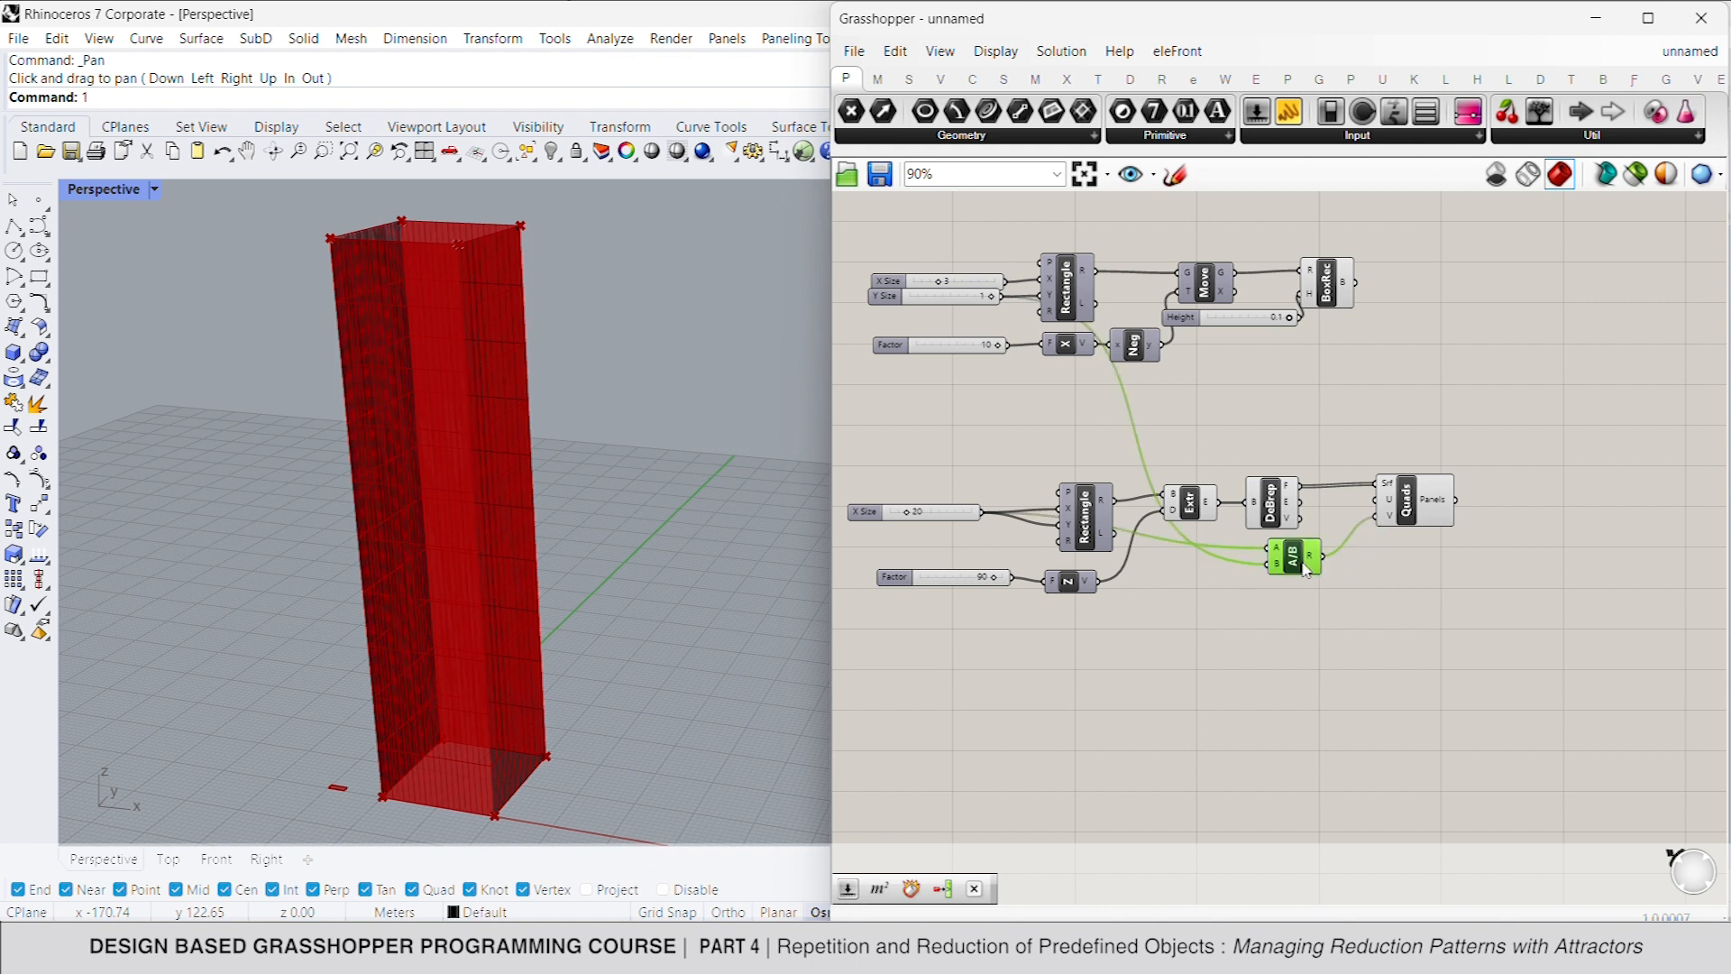
key("ctrl+c")
key("ctrl+v")
left_click_drag(1303, 566, 1098, 582)
left_click_drag(1280, 614, 1094, 305)
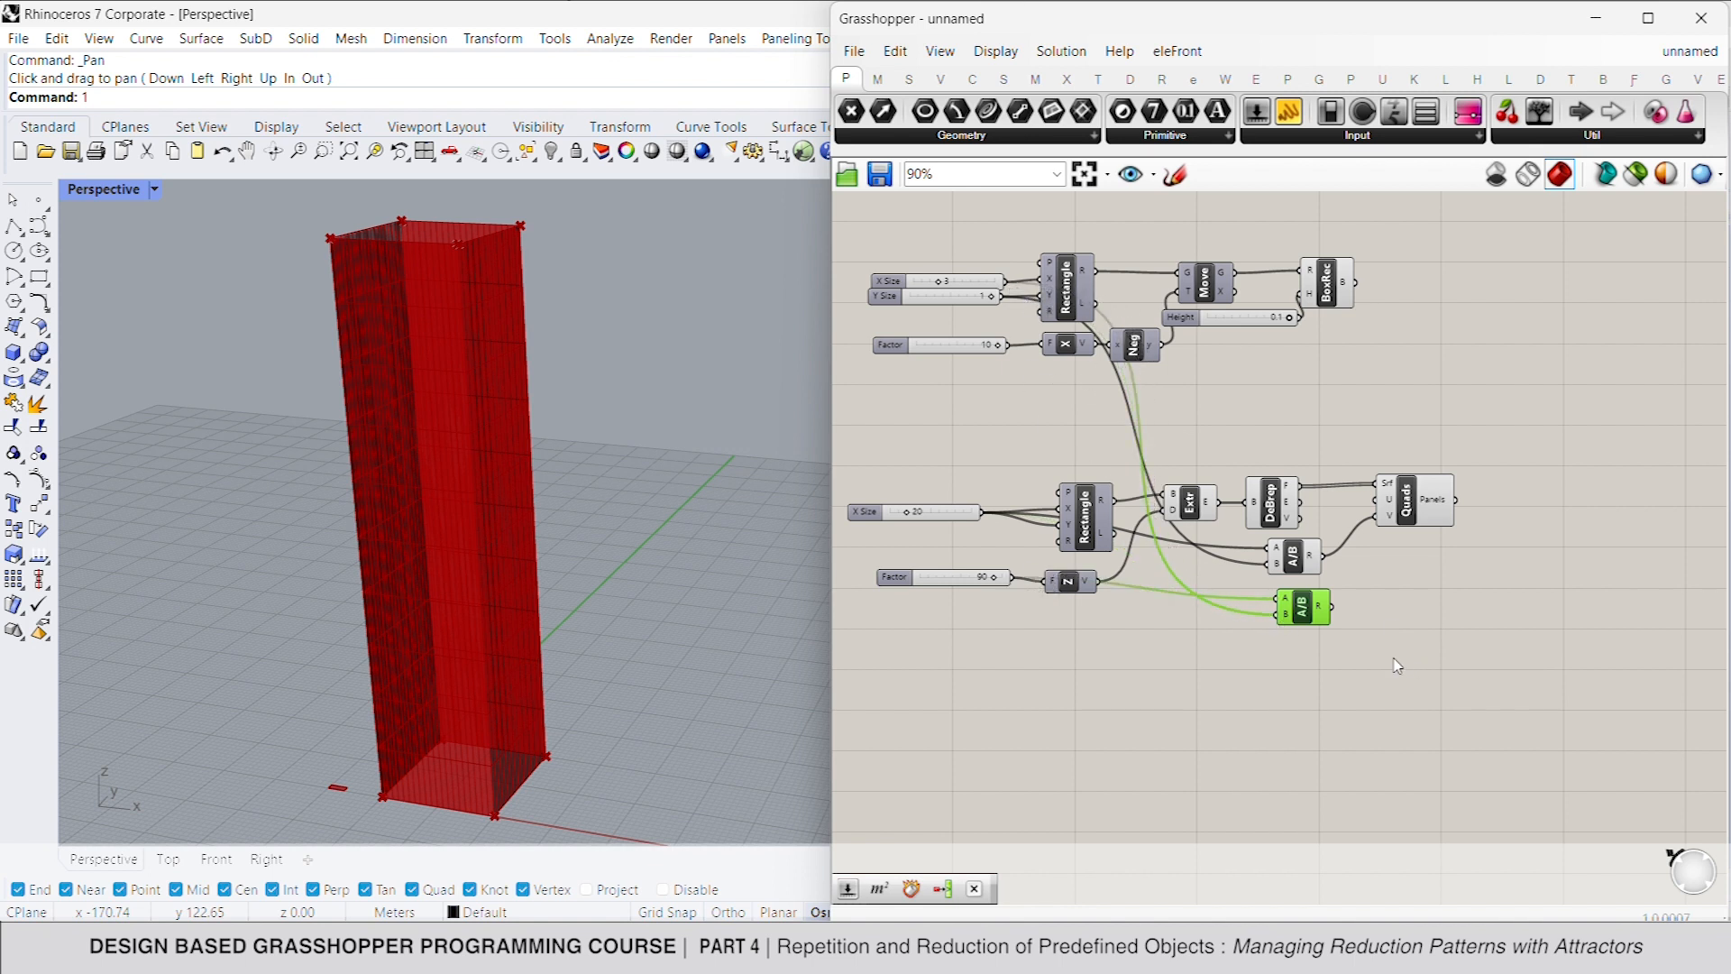
left_click_drag(1334, 606, 1381, 516)
Step: Turn off the preview of the tower's Extrude, Deconstruct Brep and two Division components
left_click(1410, 509)
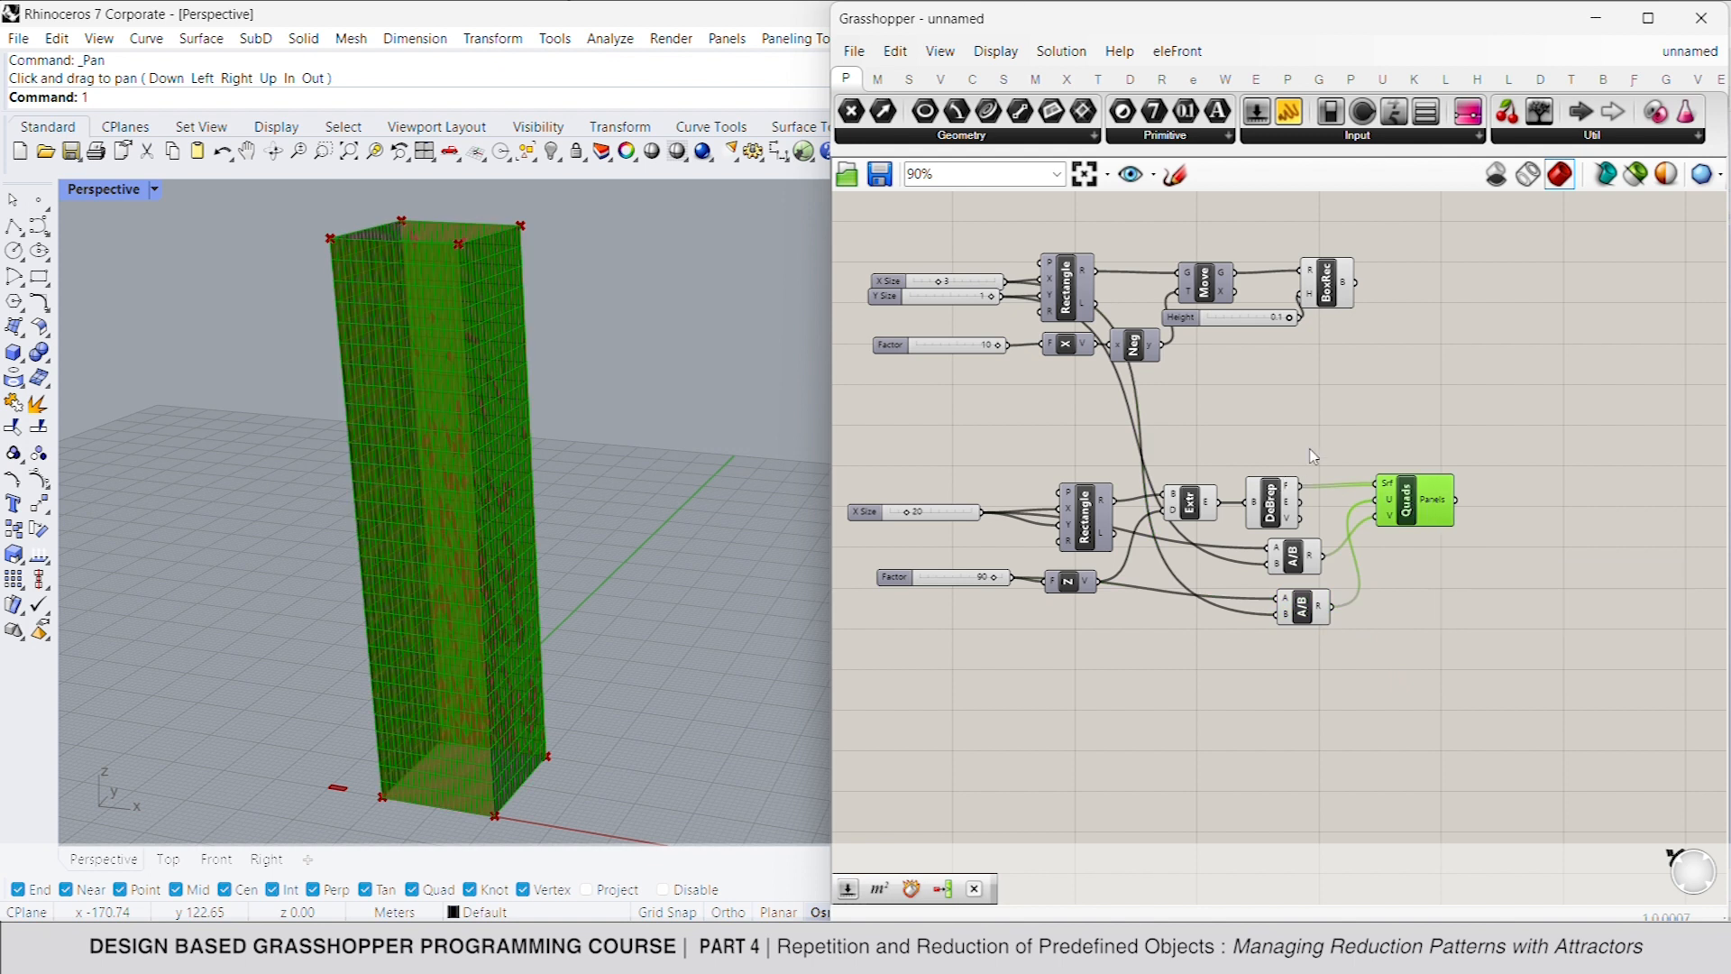
left_click(1355, 552)
left_click_drag(1340, 649, 1178, 462)
right_click(1247, 429)
left_click(1296, 460)
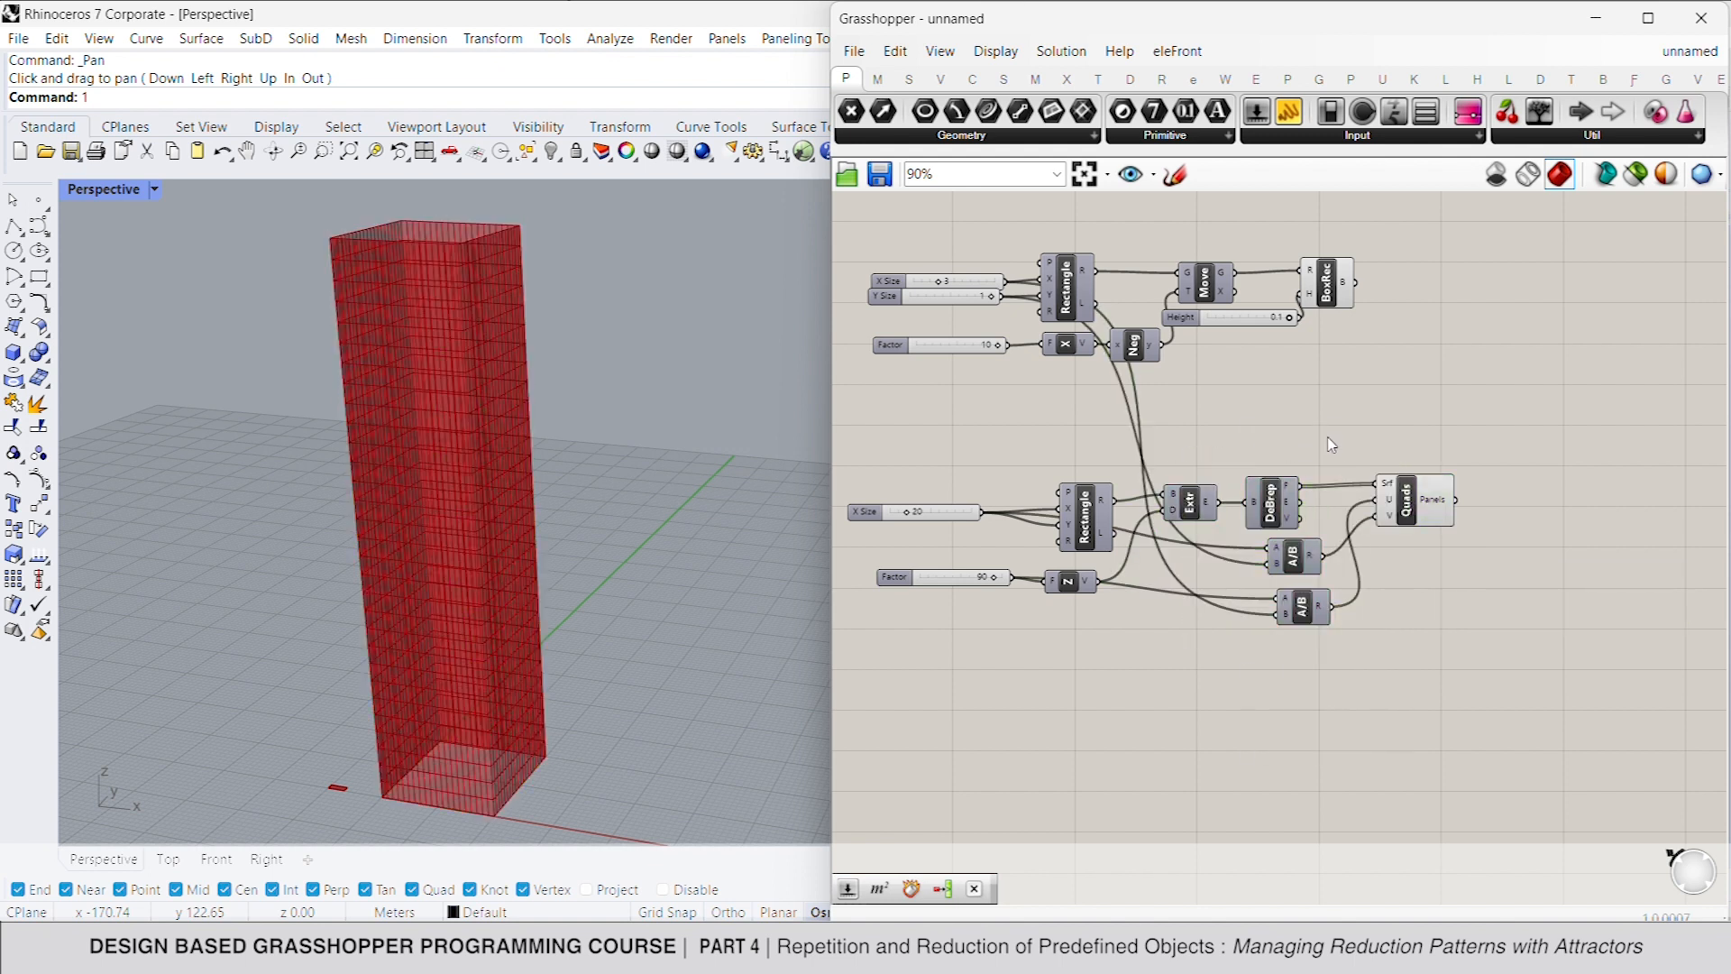
Step: Move Quad Panels aside to make room and add an Area component fed by its Panels output
left_click_drag(1404, 510, 1475, 514)
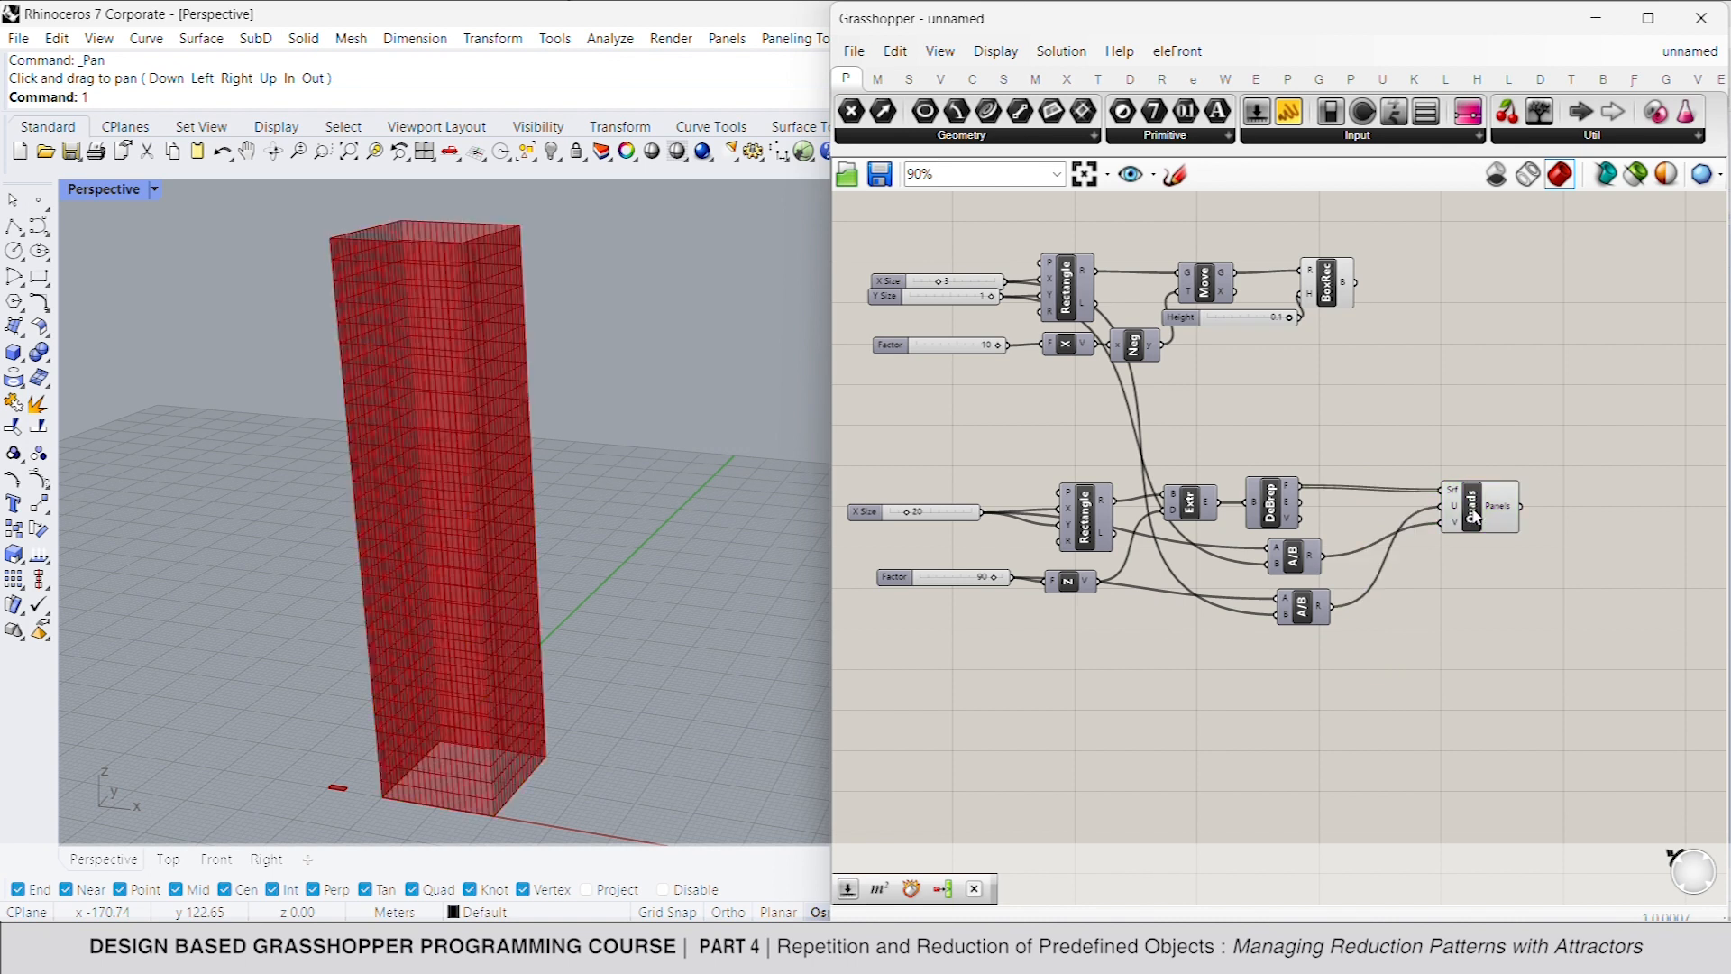
double_click(1578, 519)
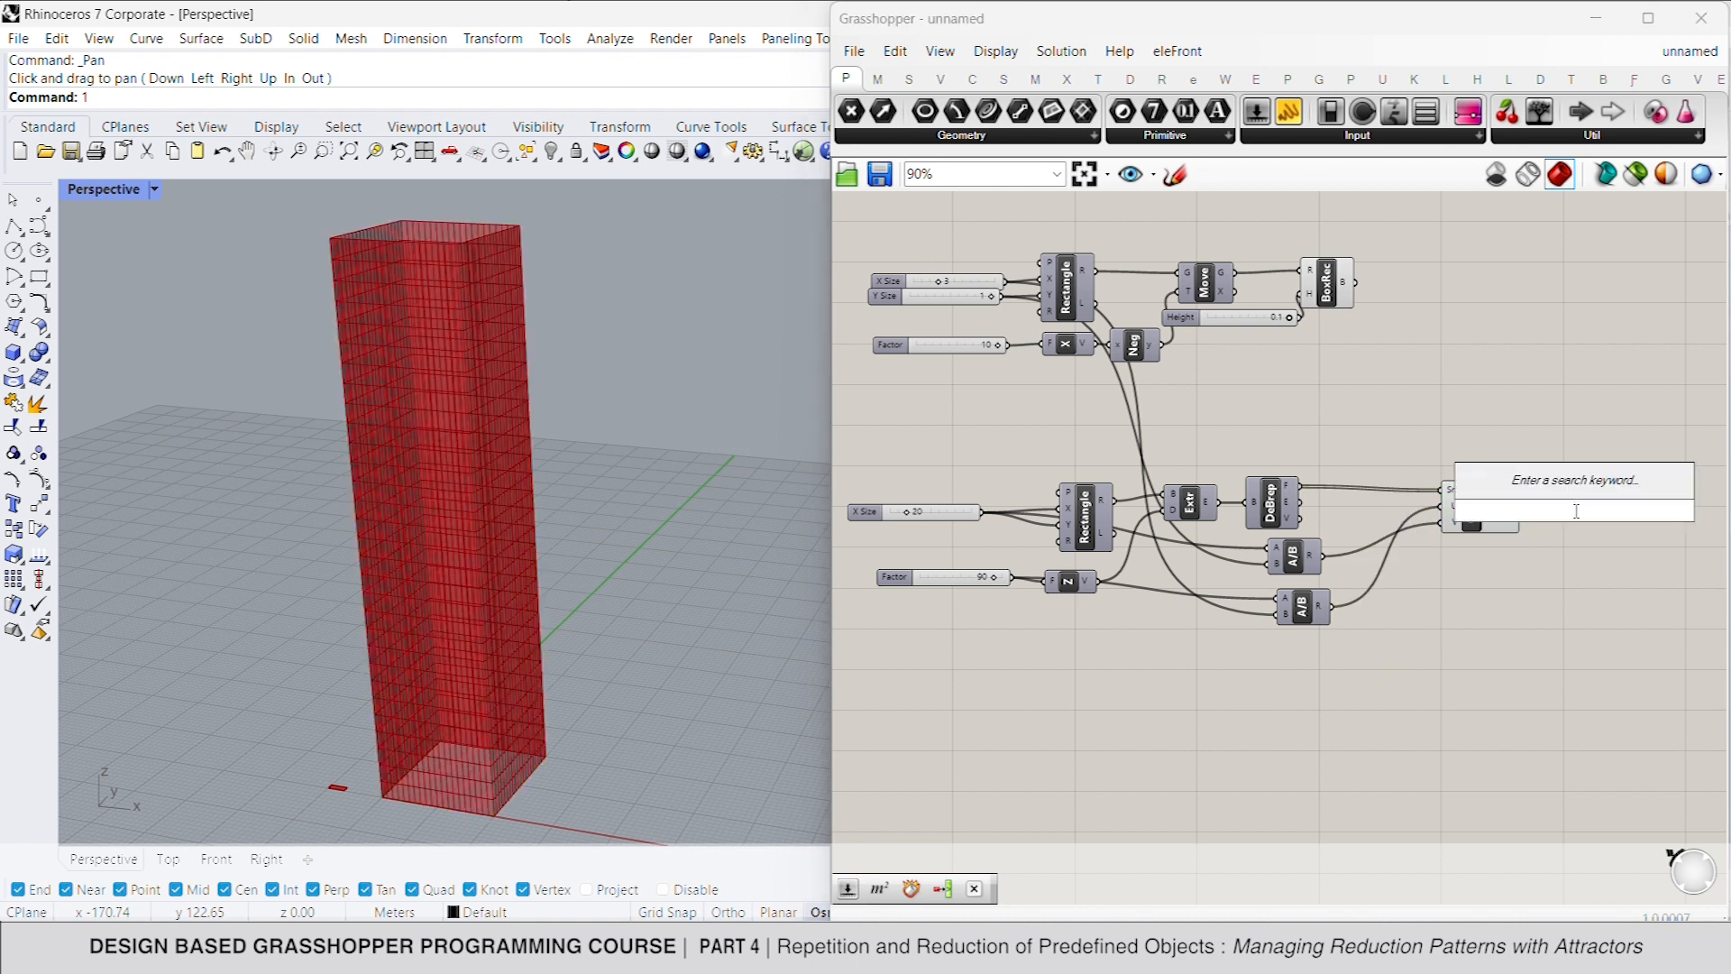
type("area")
key("Return")
left_click_drag(1522, 506, 1550, 510)
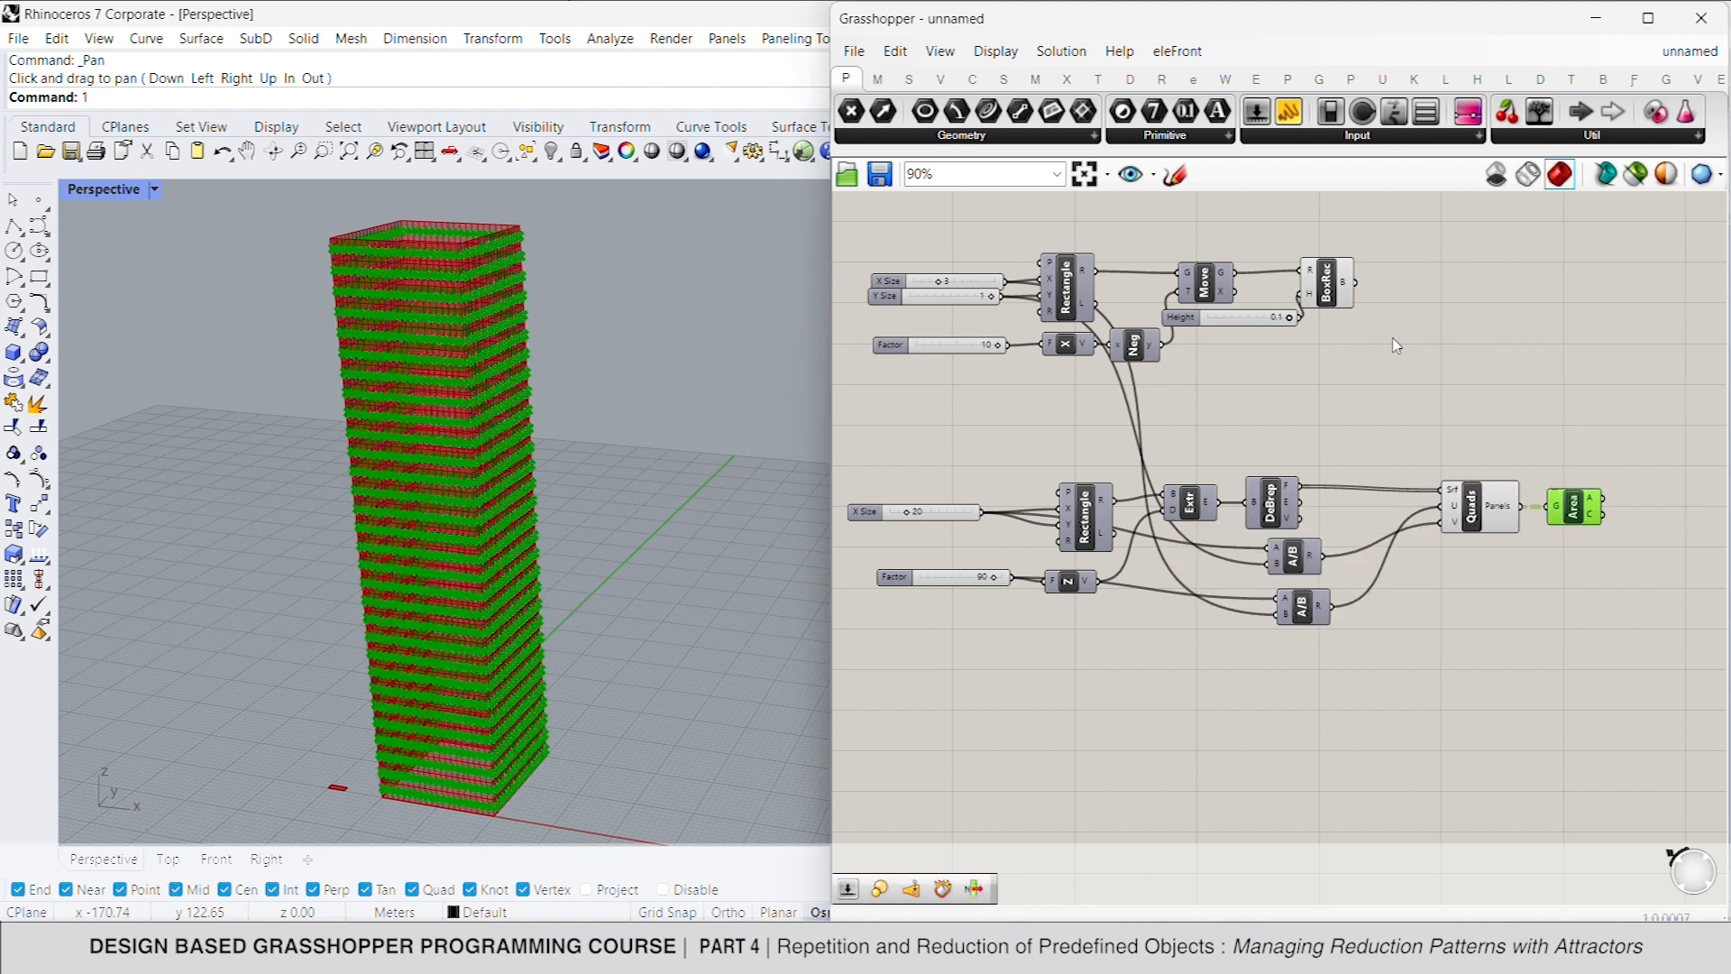
Step: Add a Deconstruct Brep component and connect the Box Rectangle output to its input
double_click(1424, 304)
type("debre")
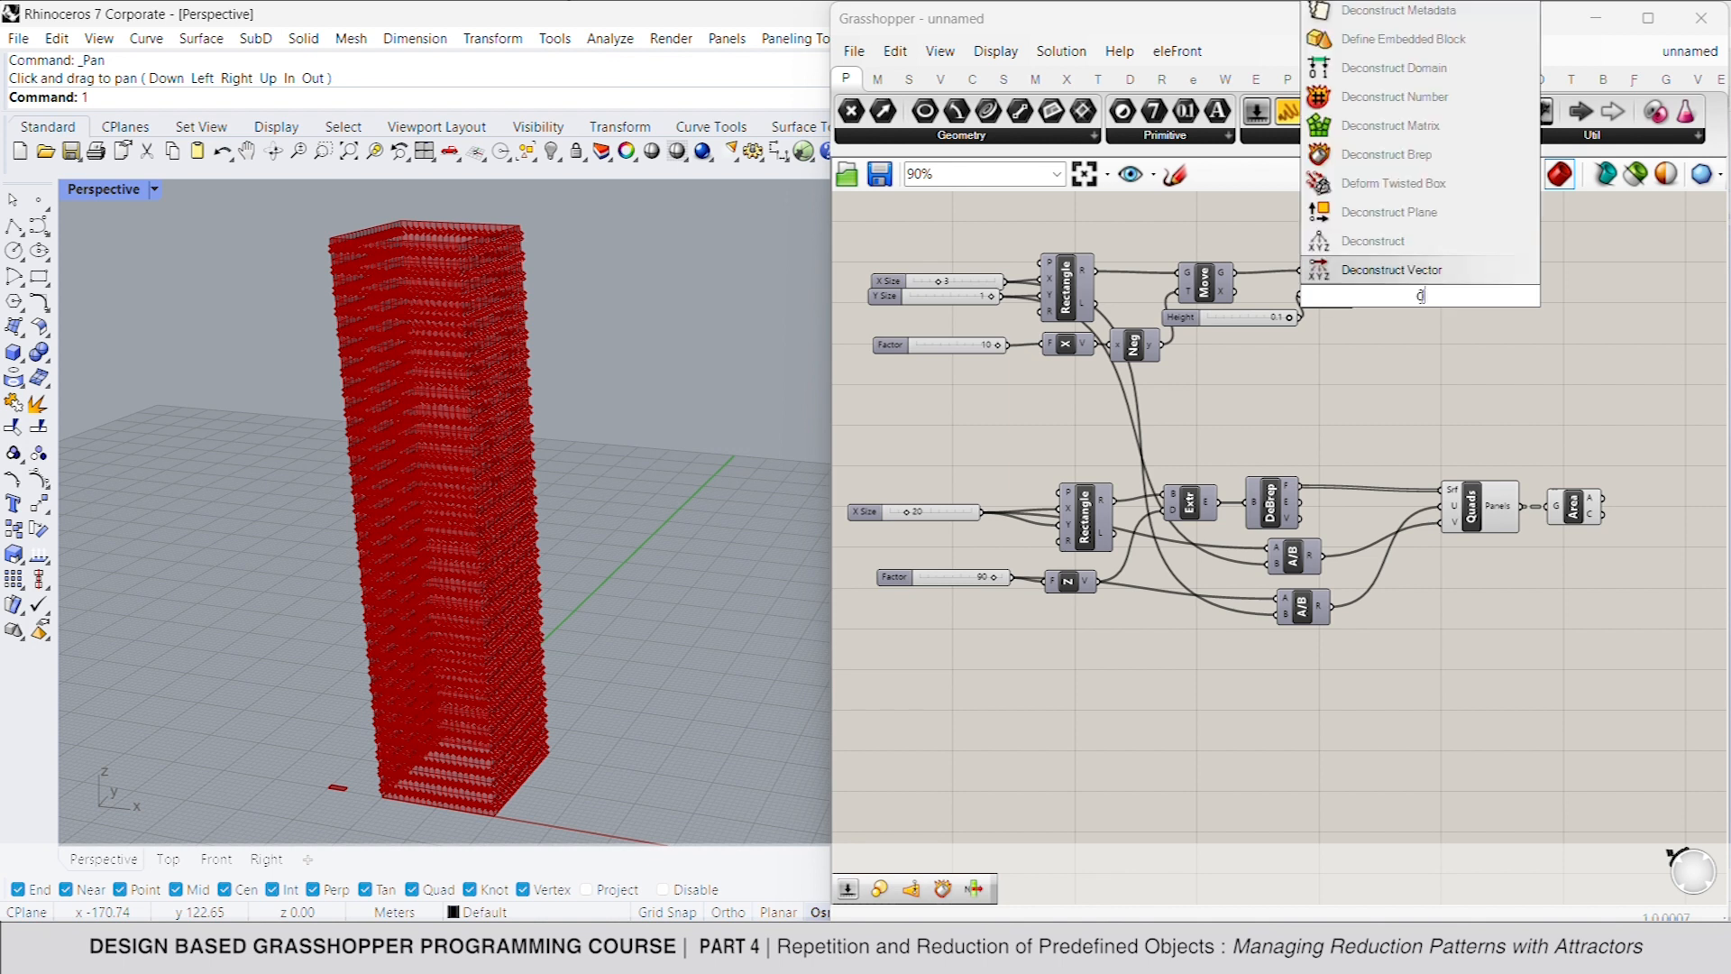
key("Return")
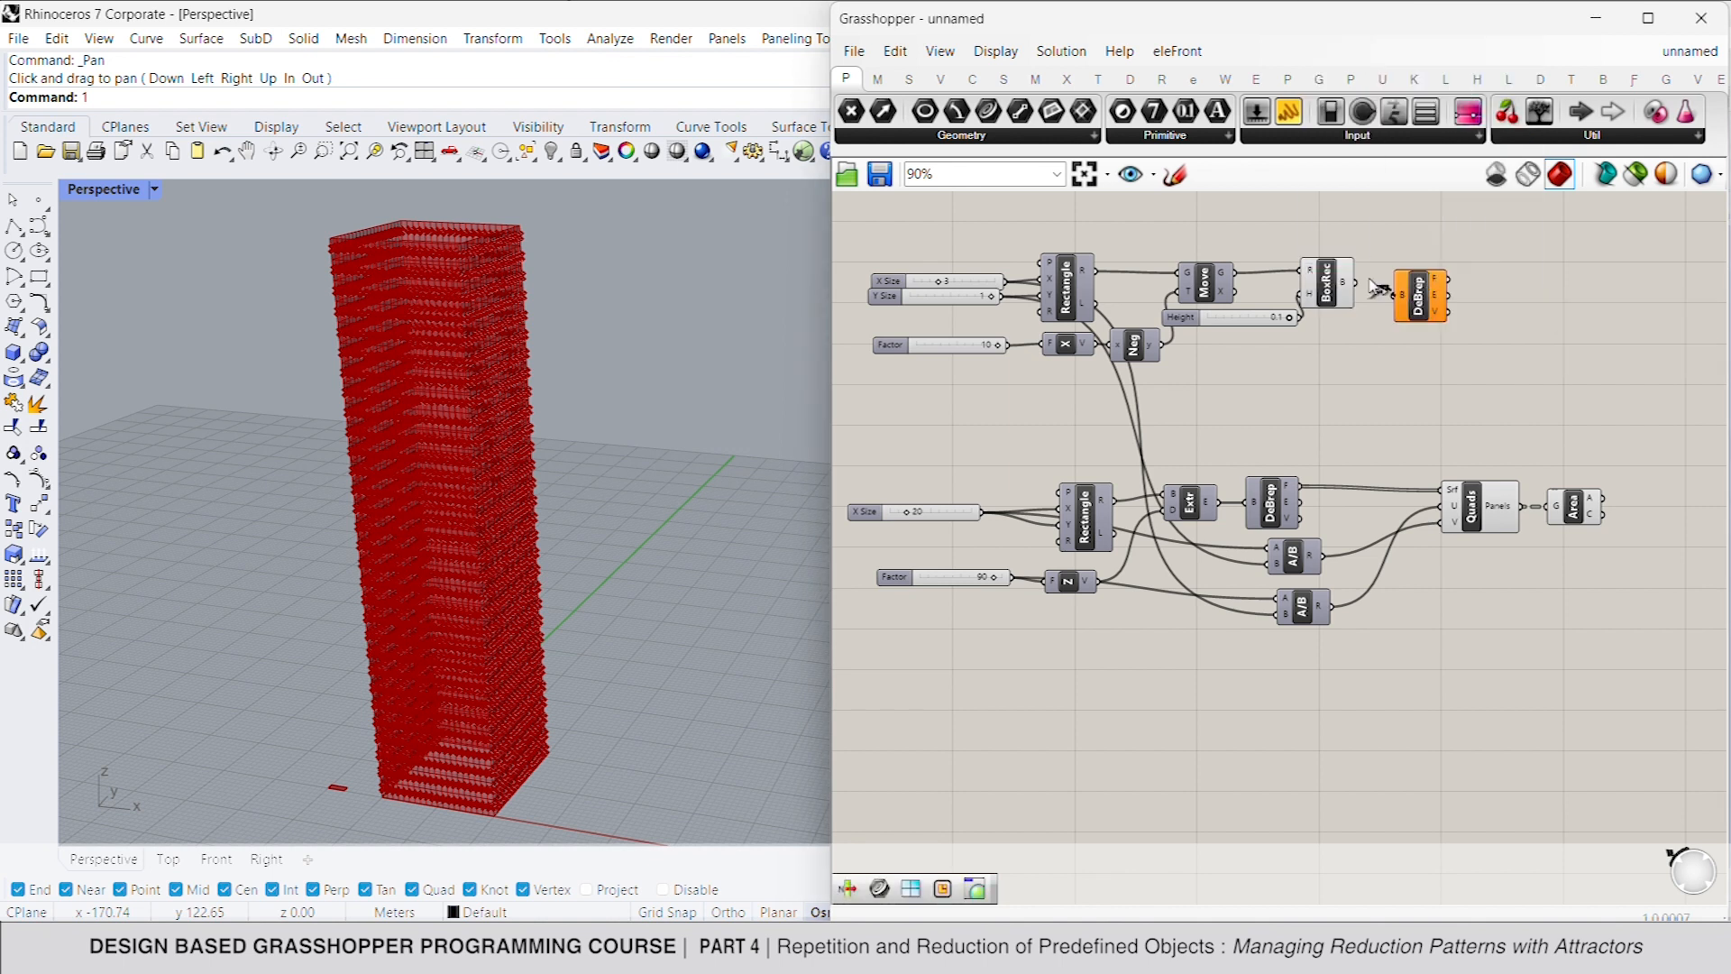
left_click_drag(1352, 282, 1397, 295)
Step: Add a List Item component, feed it the deconstructed box's faces and flatten its list input
double_click(1490, 289)
type("list ite")
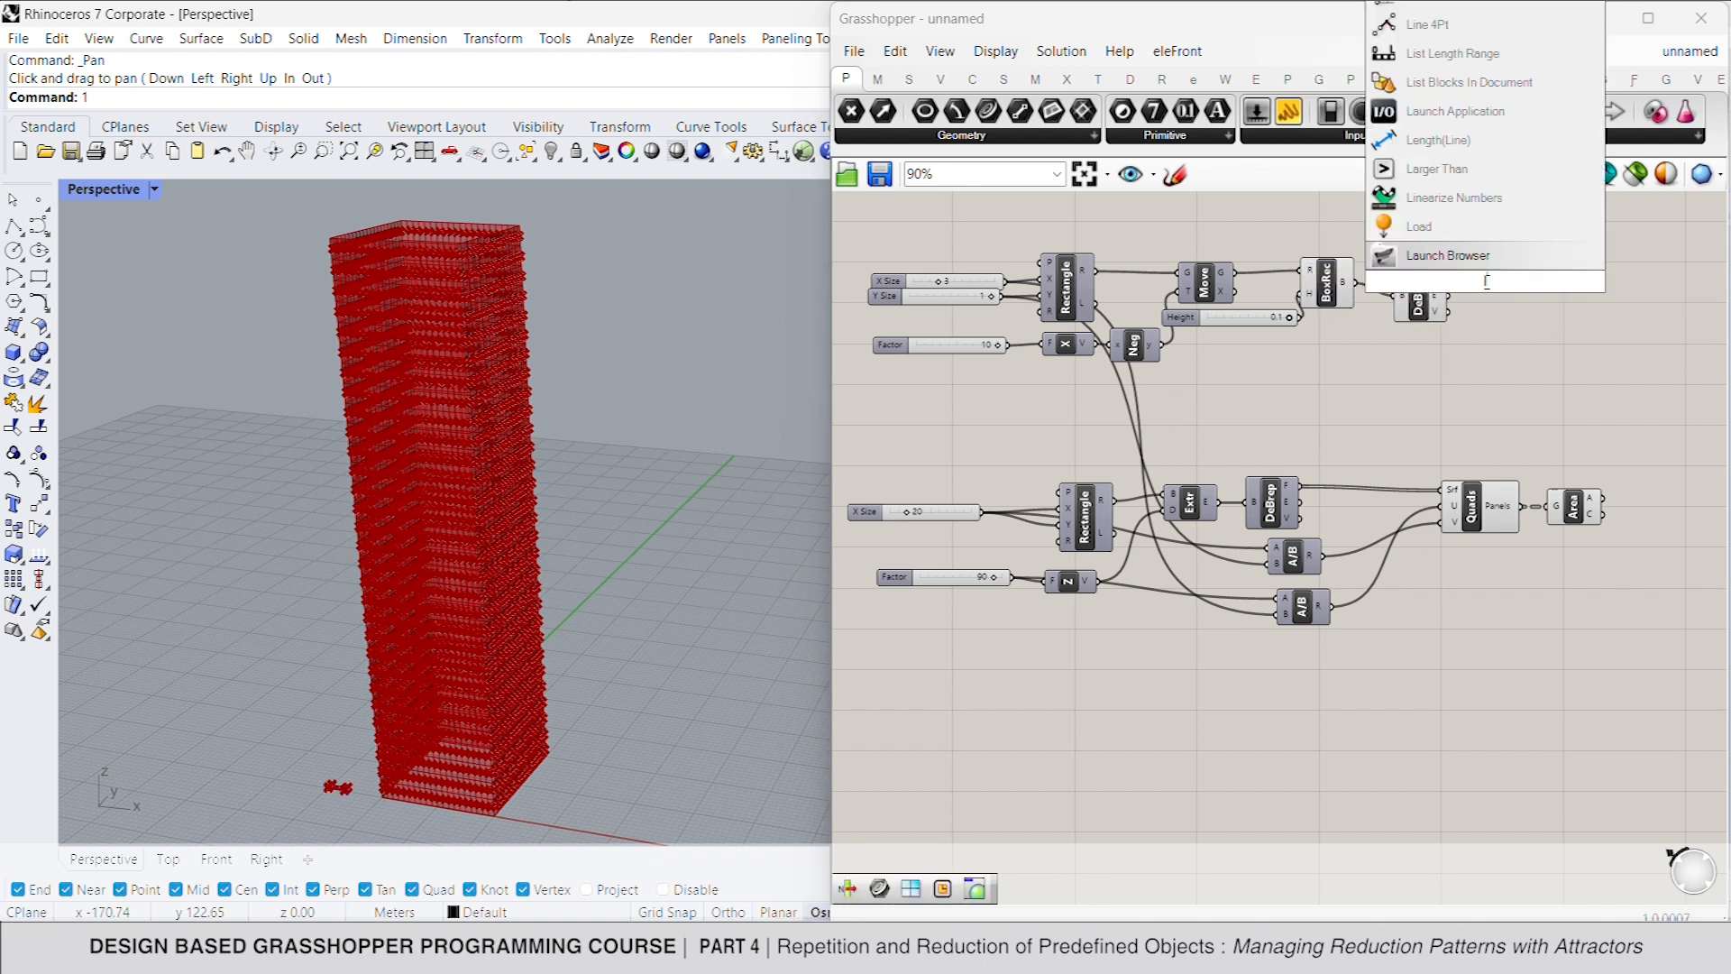
type("m")
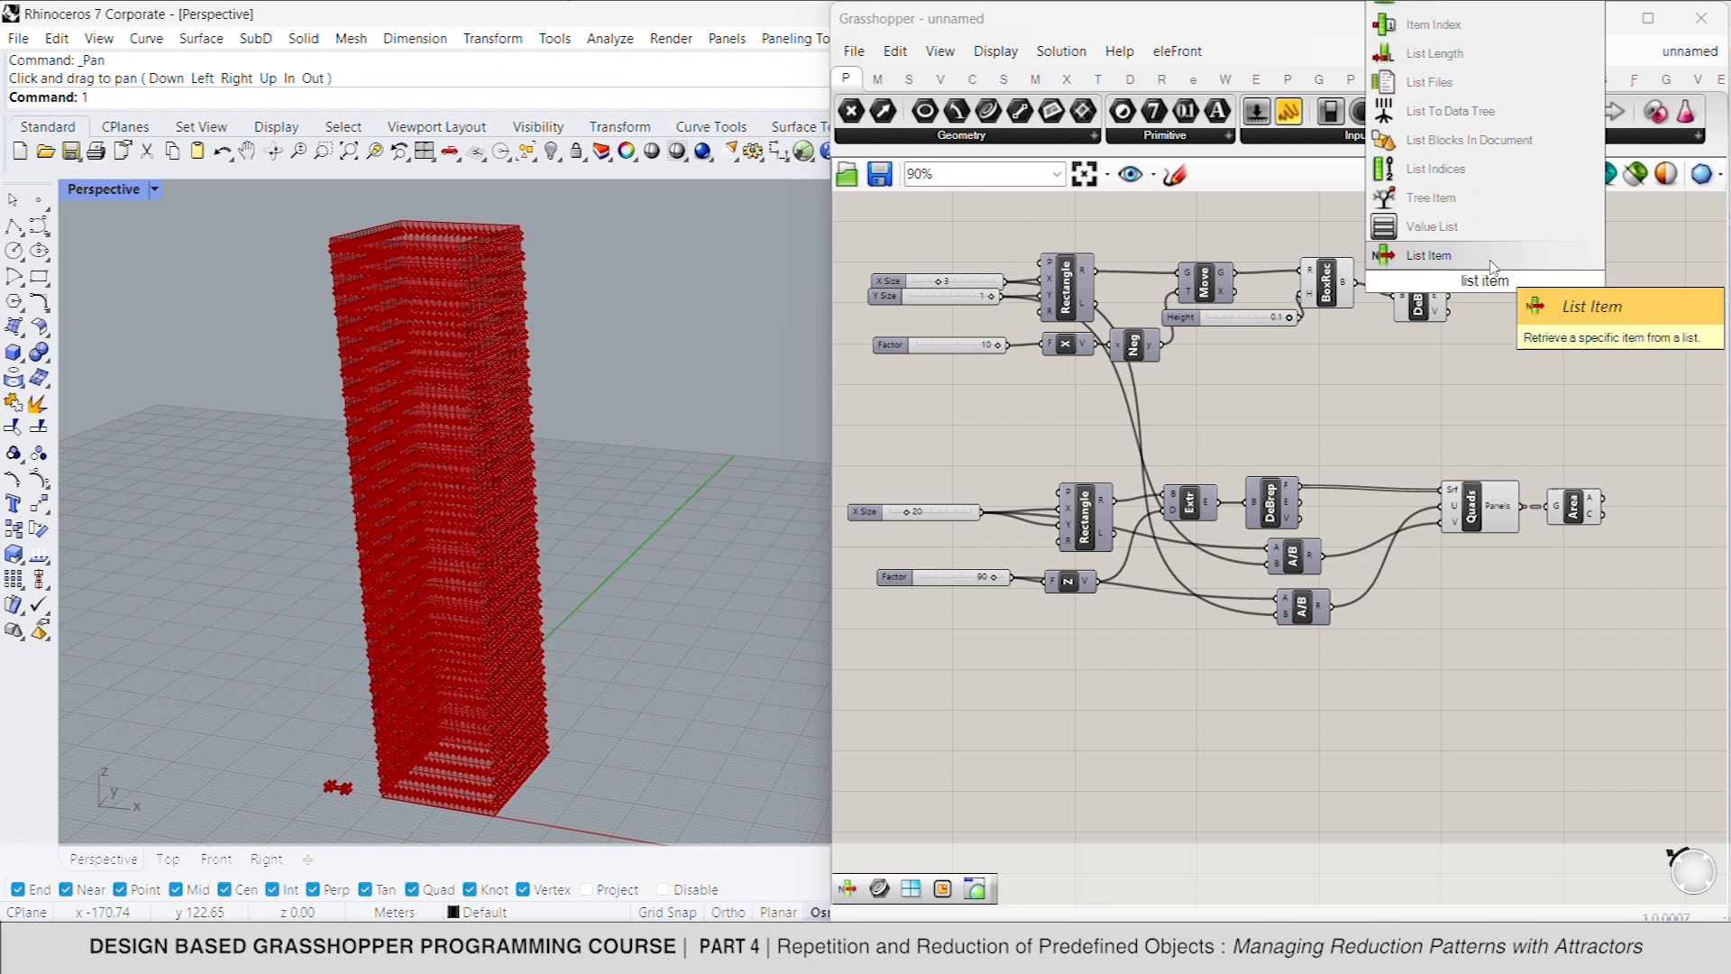
key("Return")
mouse_move(1477, 283)
left_mouse_down()
mouse_move(1527, 291)
mouse_move(1448, 279)
left_mouse_up()
right_click(1510, 280)
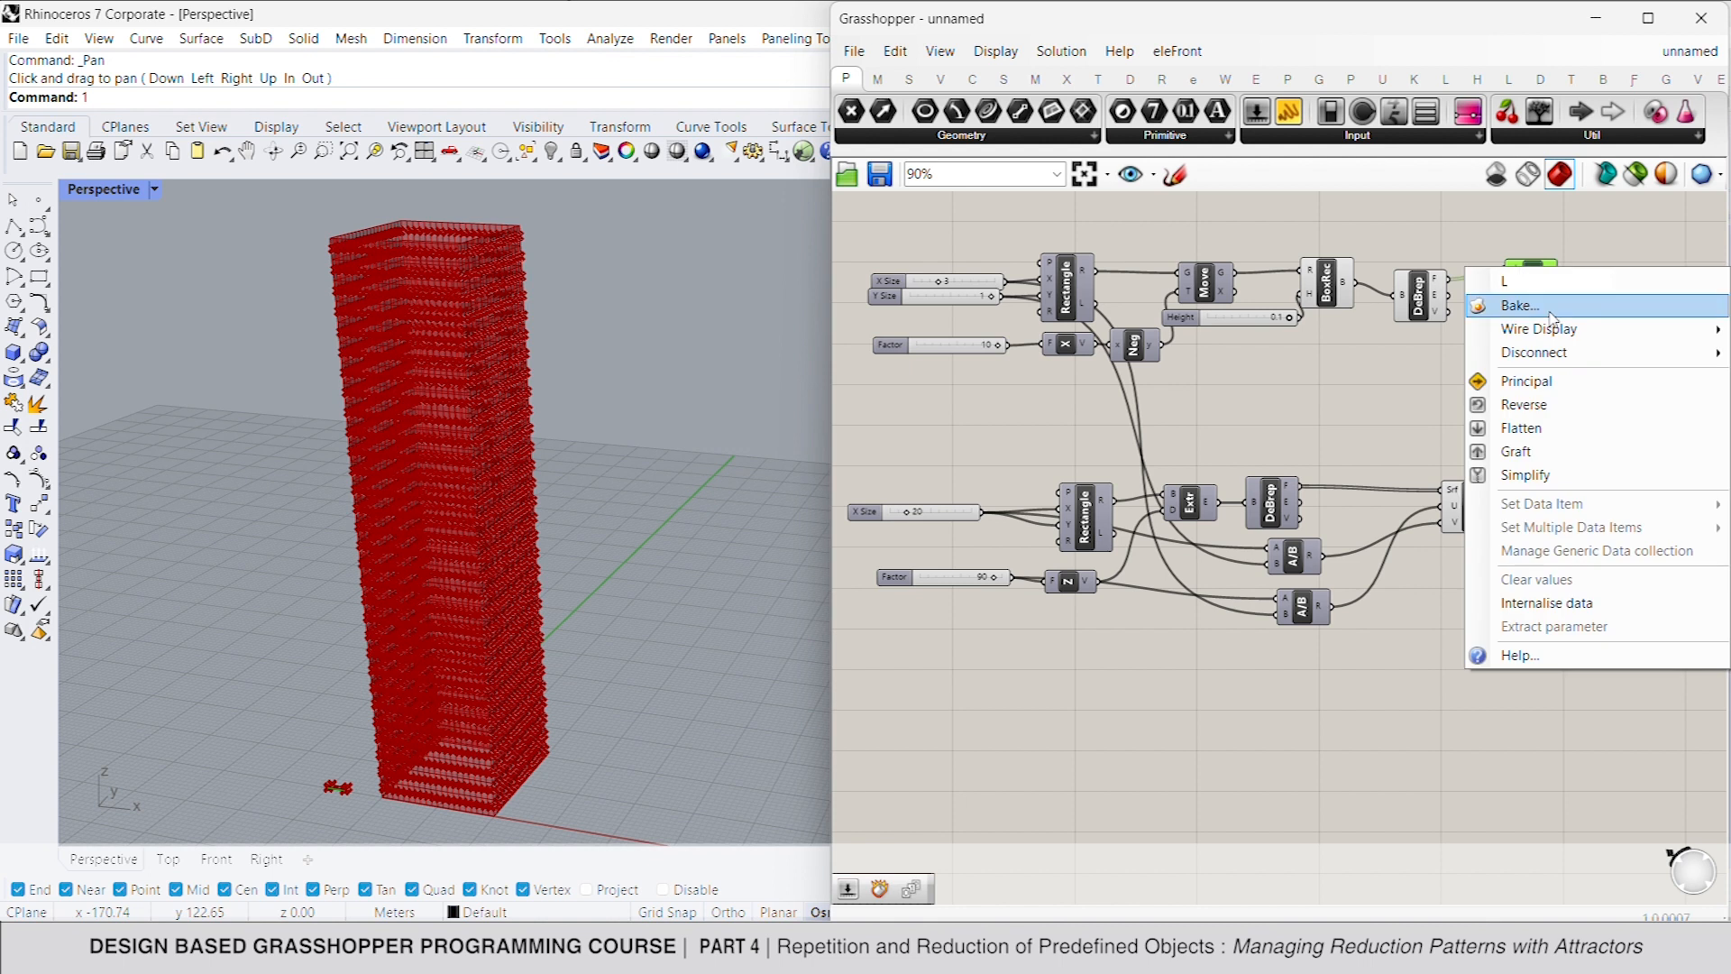
left_click(1550, 429)
Step: Turn off the preview of the Deconstruct Brep connected to the Box Rectangle
left_click_drag(1502, 421, 1391, 264)
right_click(1402, 214)
left_click(1448, 248)
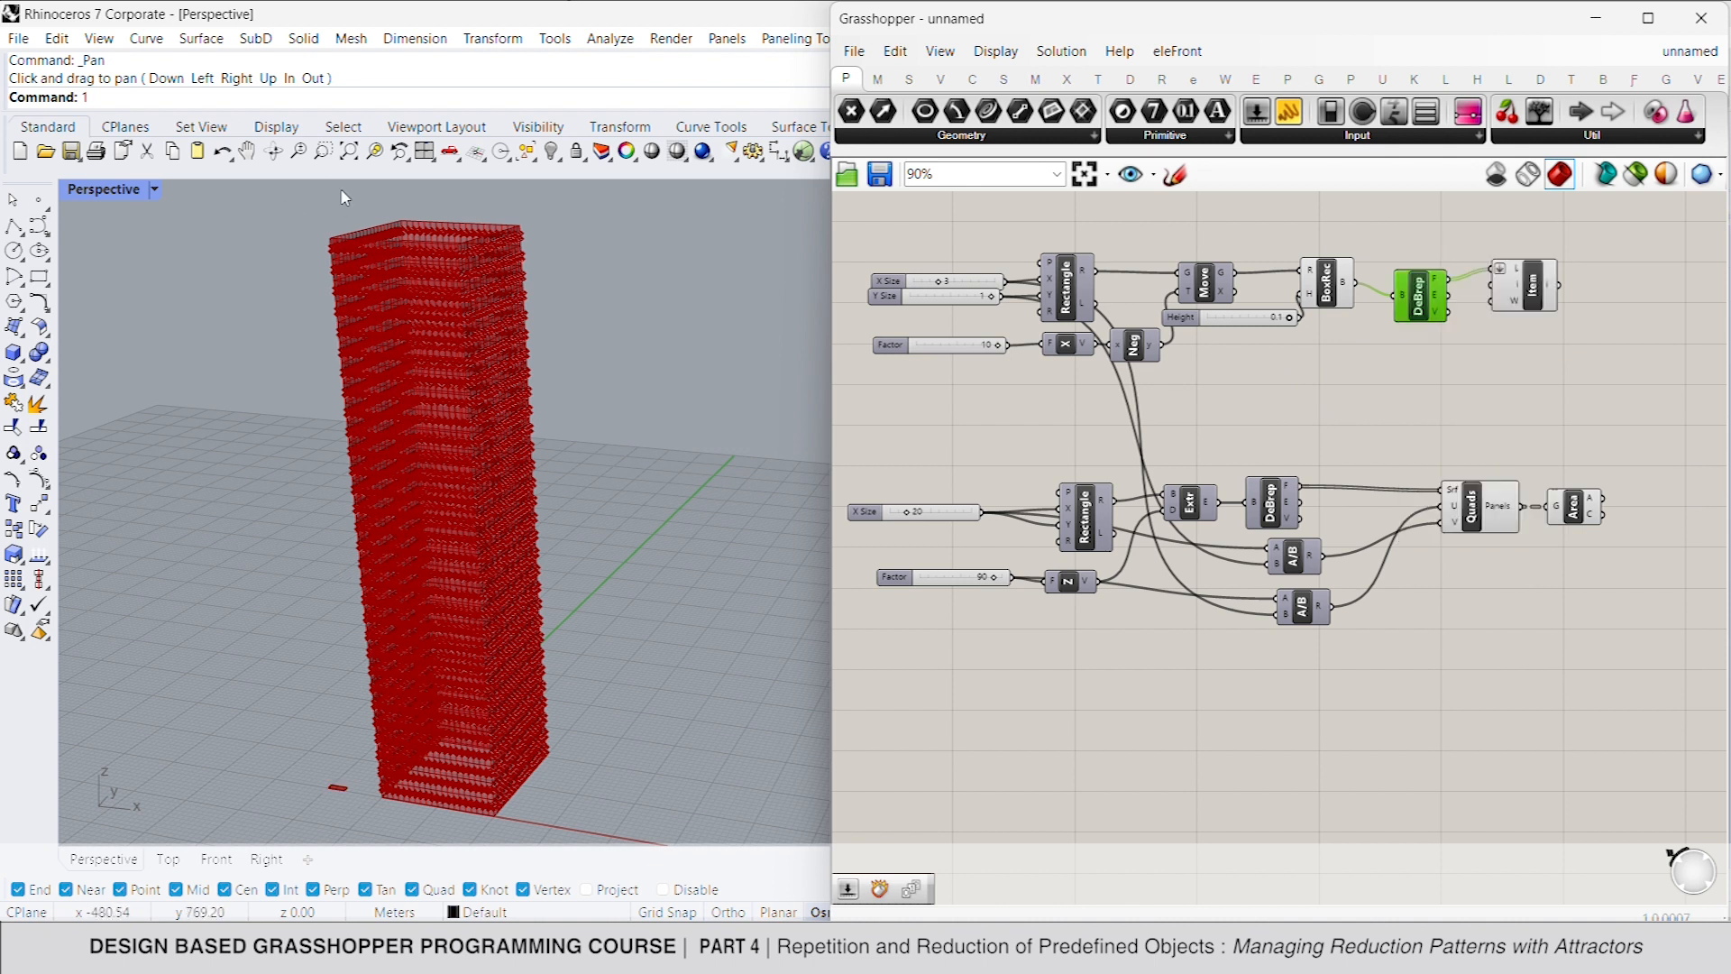
Step: Add a number slider as the List Item's index and set it to 5 to pick the box face
left_click(323, 151)
left_click_drag(360, 772, 327, 806)
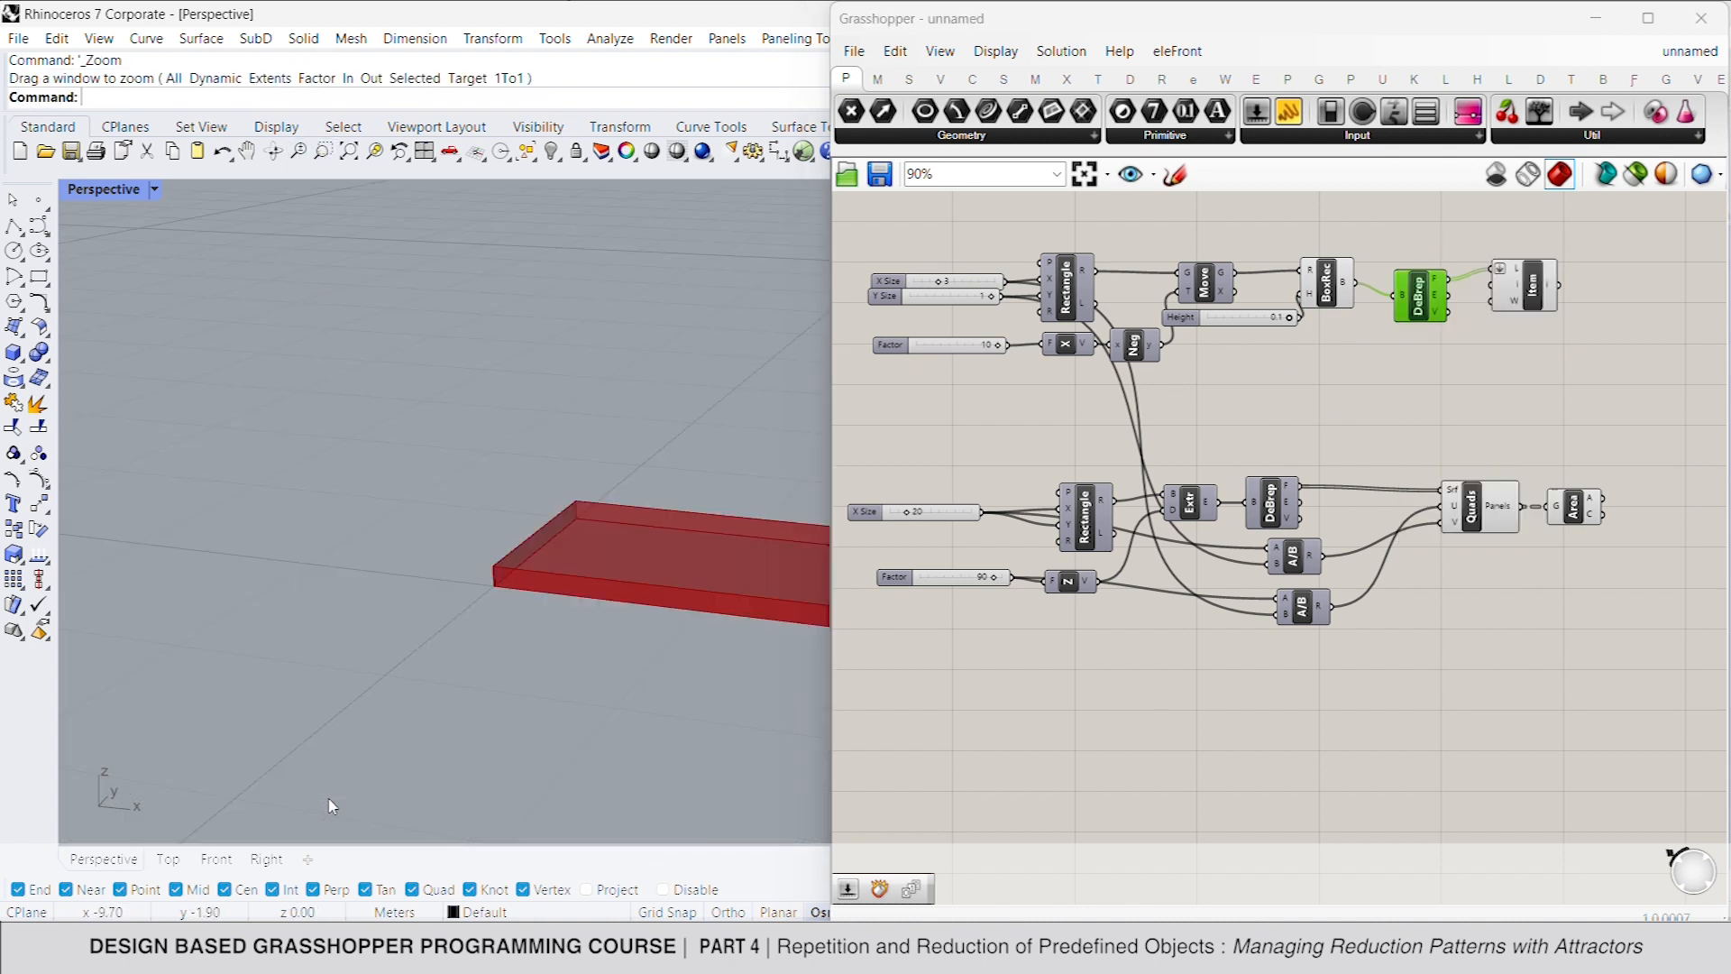
left_click(1506, 347)
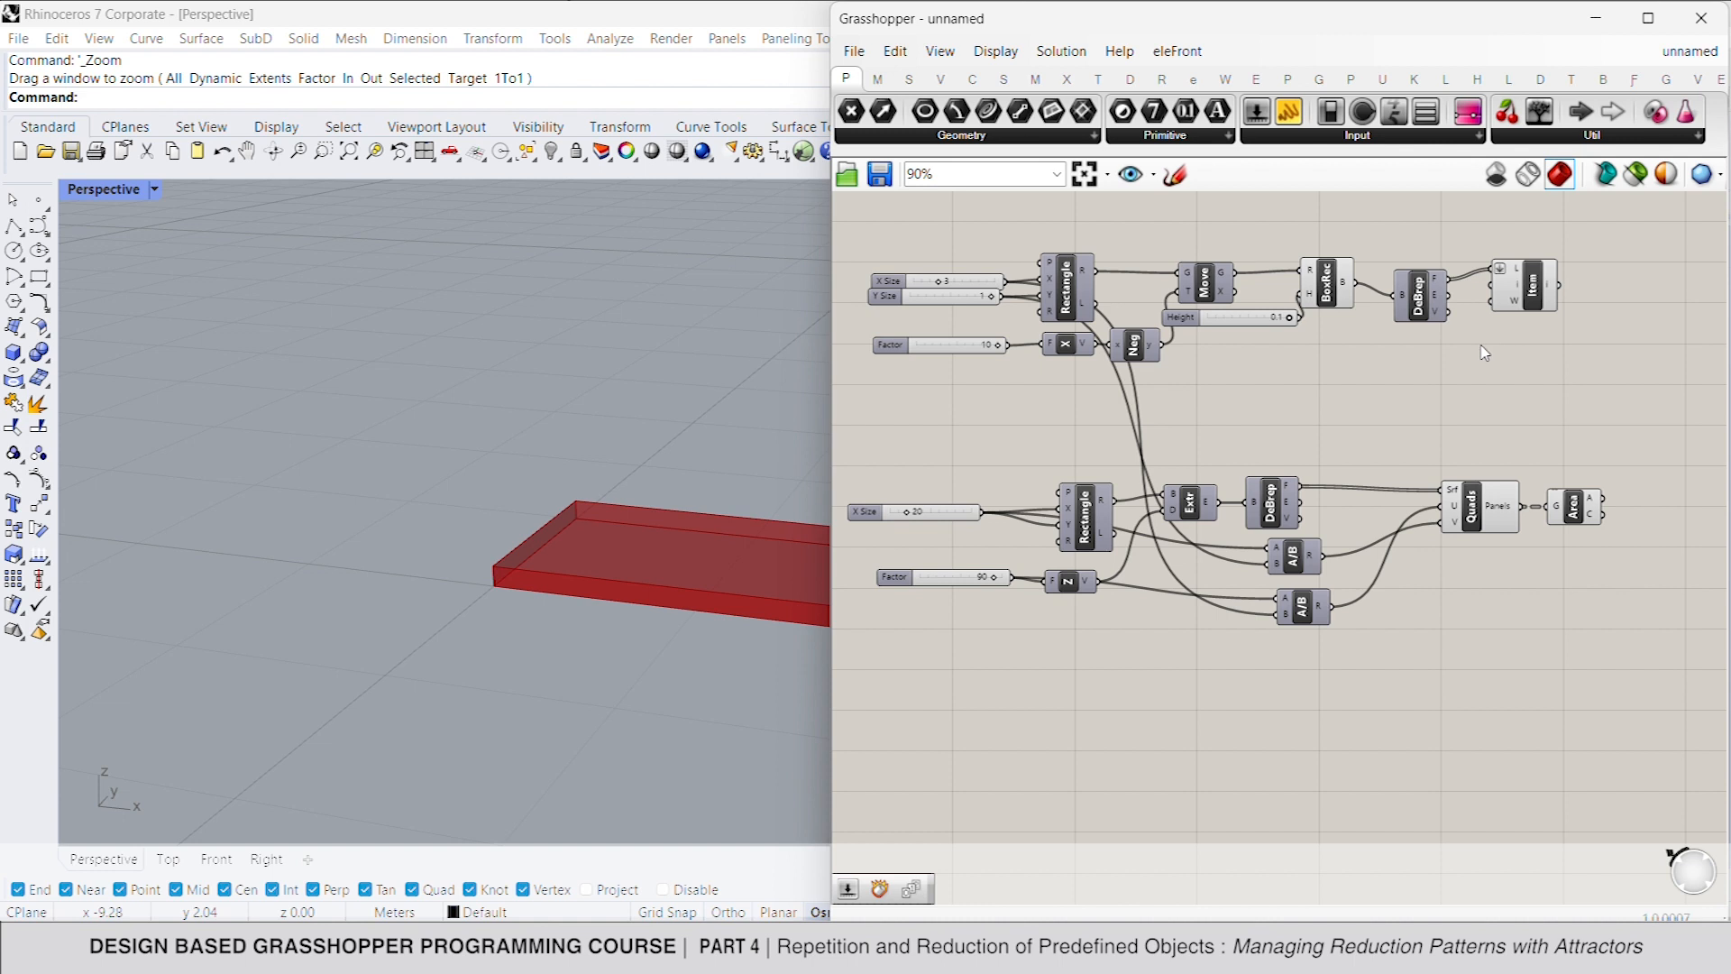
double_click(1412, 372)
type("slider")
key("Return")
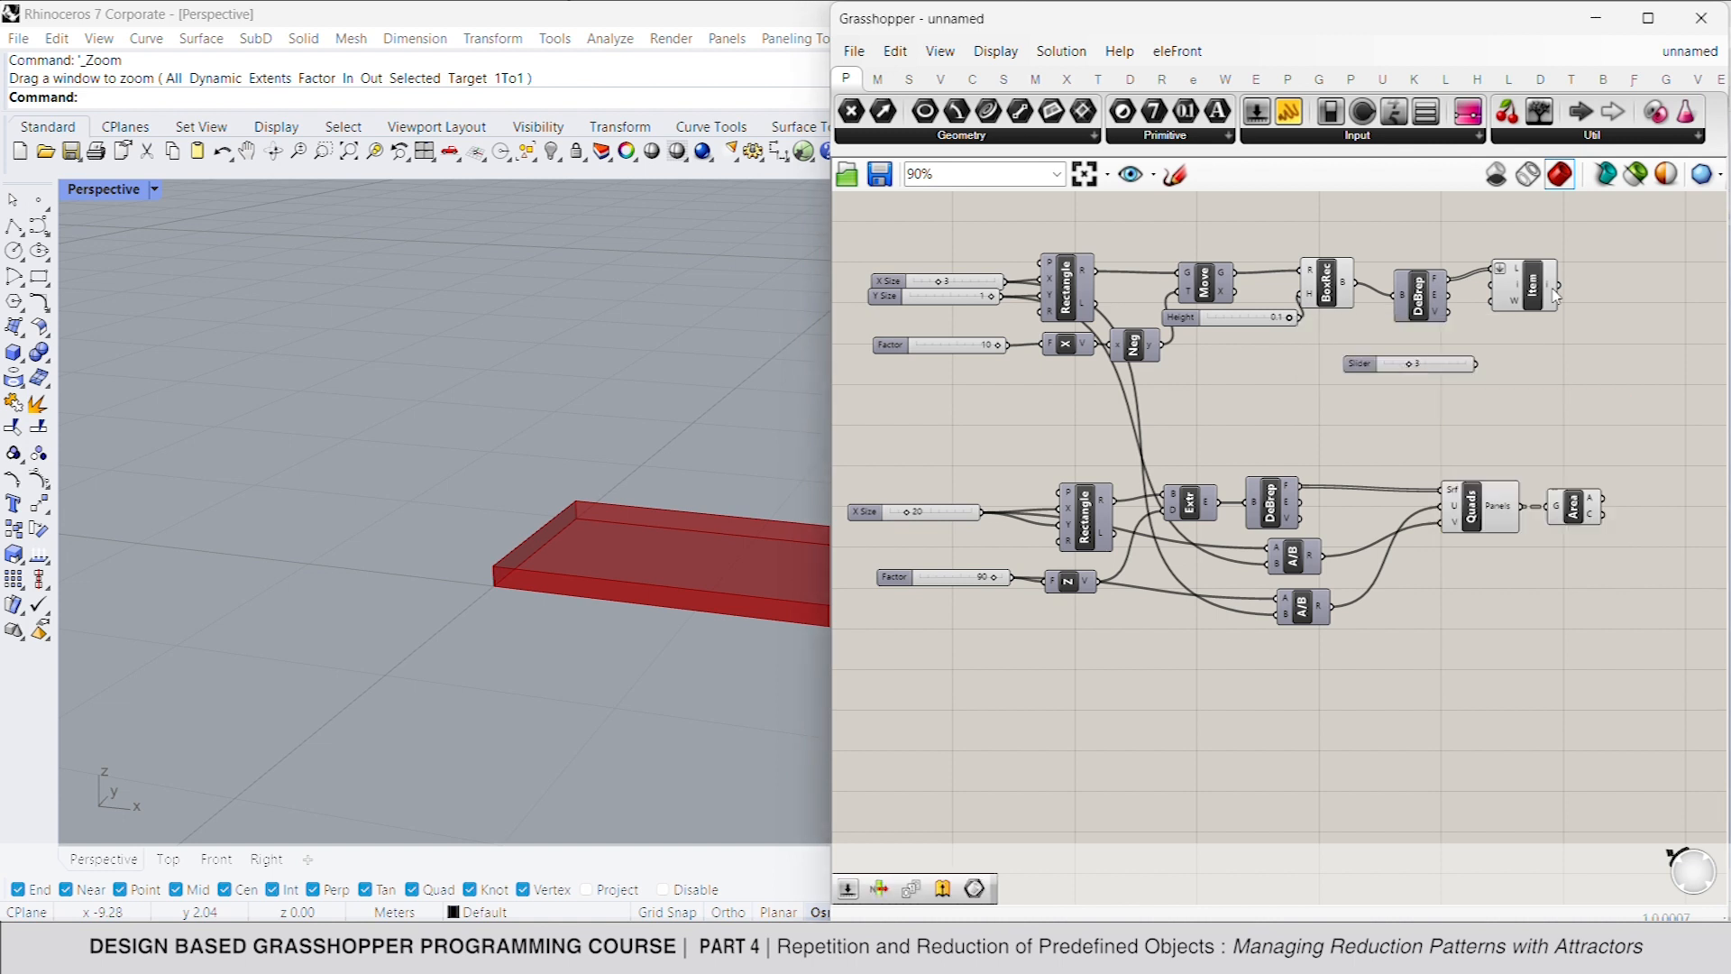
left_click_drag(1490, 286, 1427, 371)
left_click(1531, 293)
left_click(1543, 326)
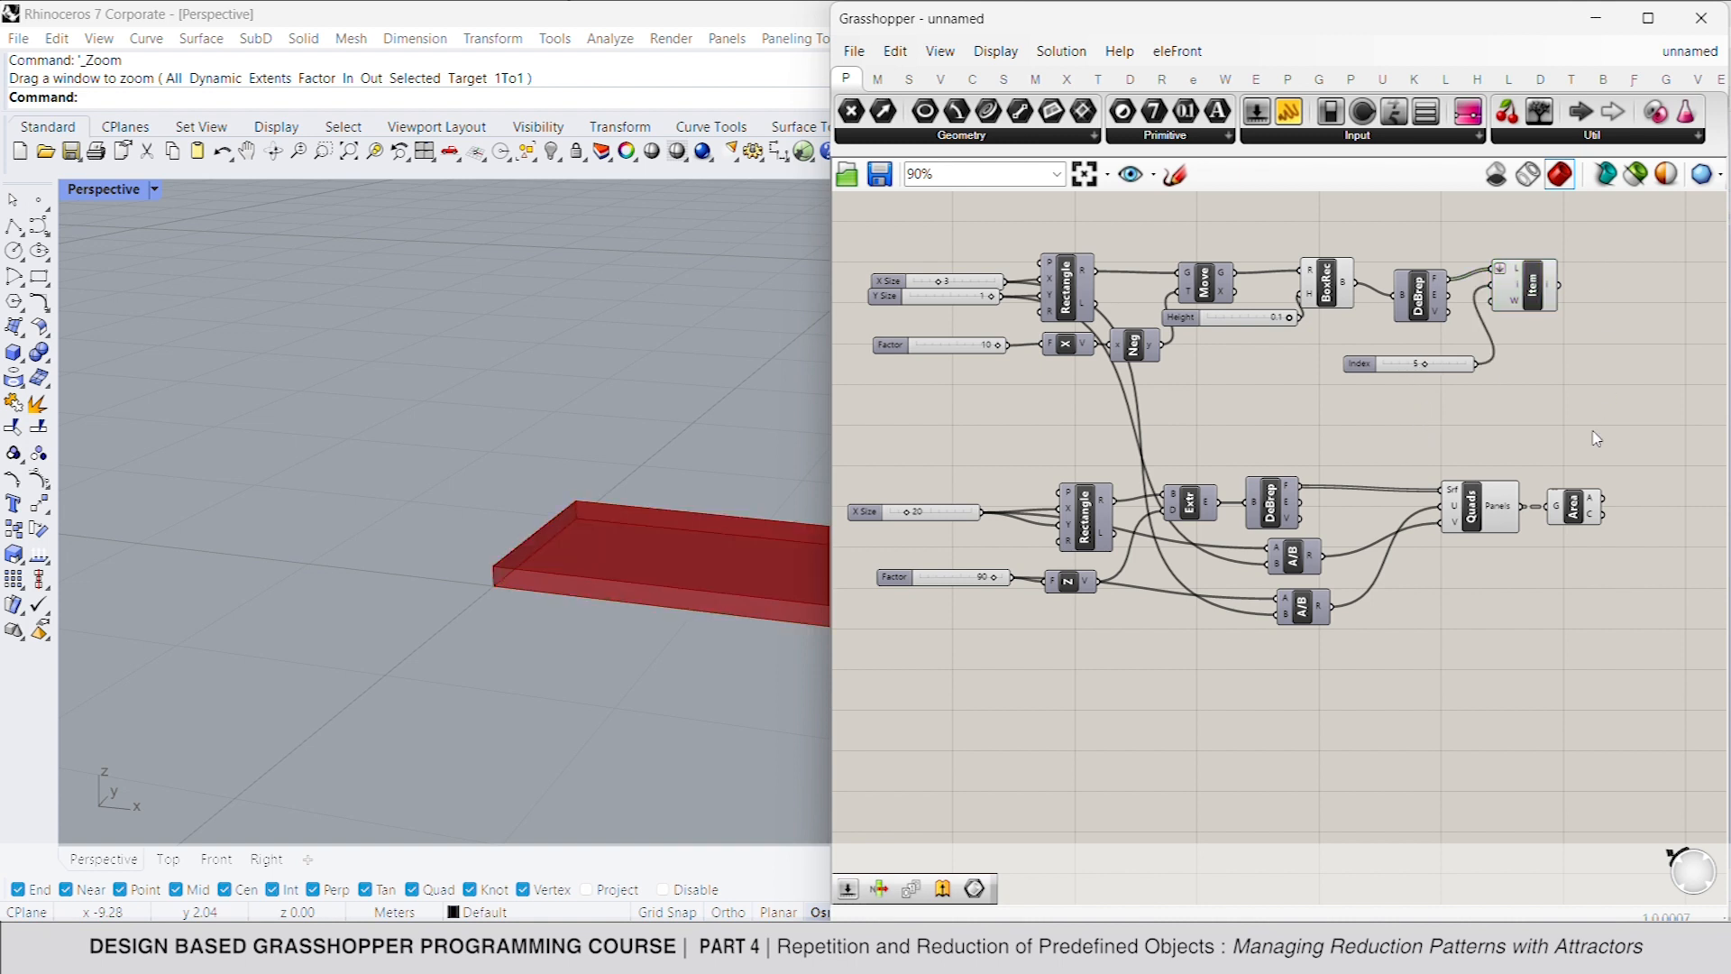
Step: Duplicate the Area component, feed it the List Item's face and check the face's centre point on the box
left_click(1576, 507)
left_click_drag(1576, 503, 1561, 285, "alt")
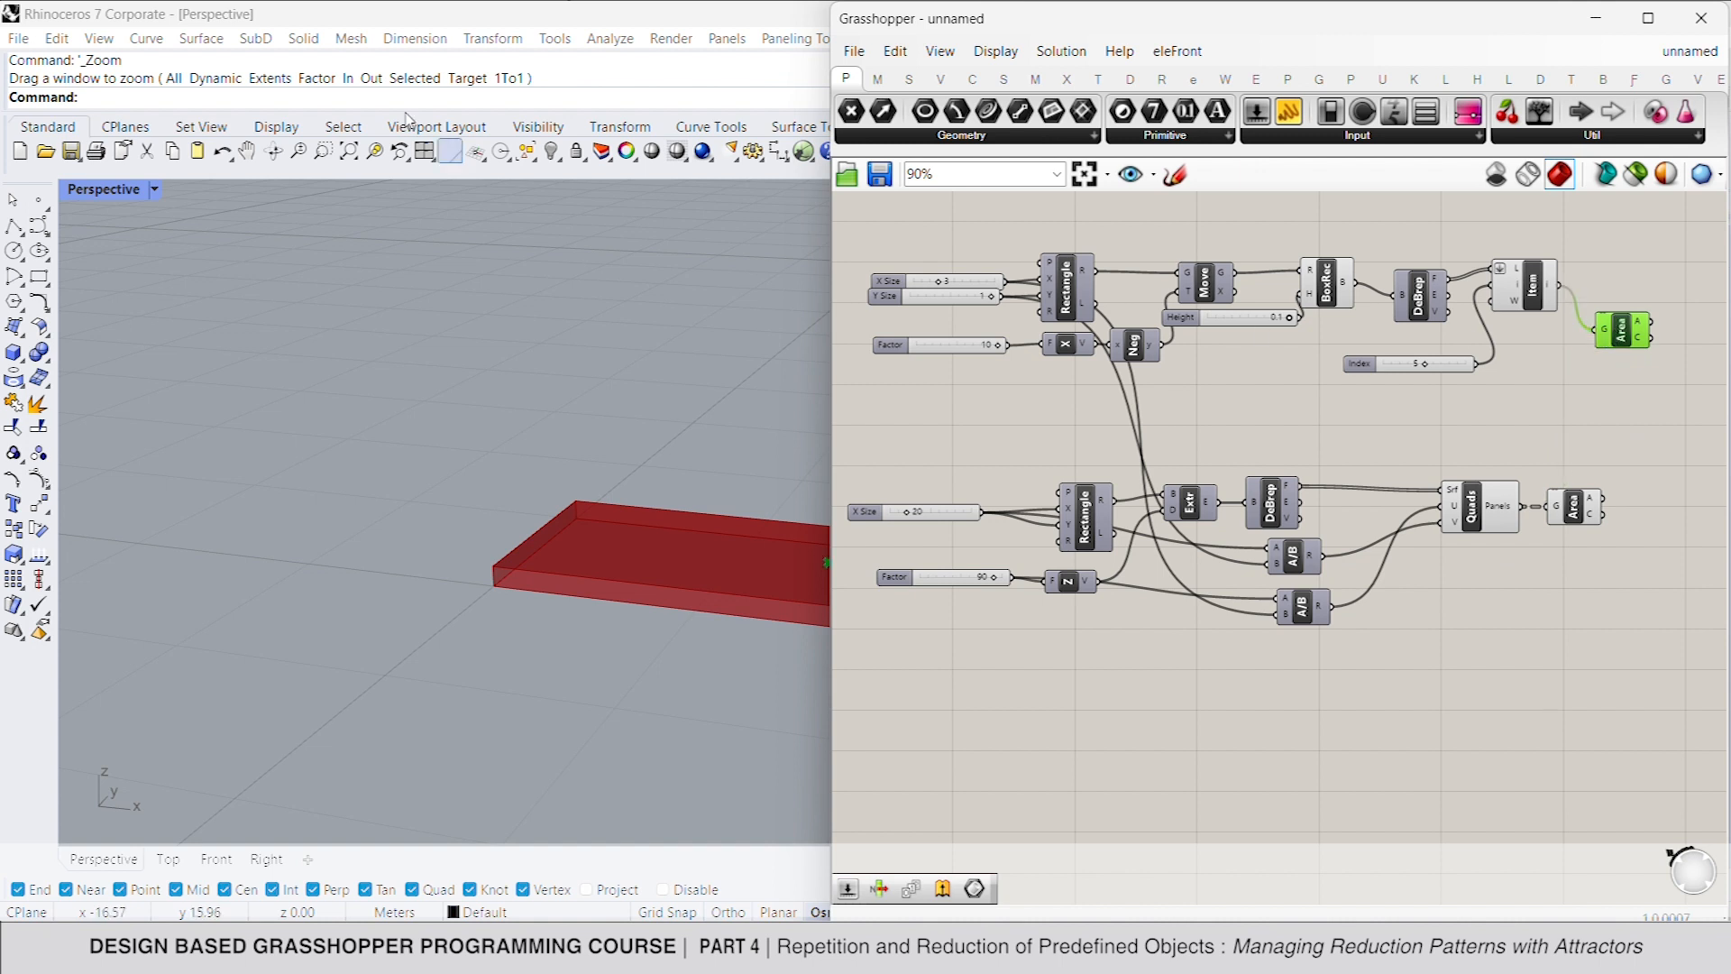
left_click(248, 151)
left_click_drag(553, 383, 182, 384)
key("Escape")
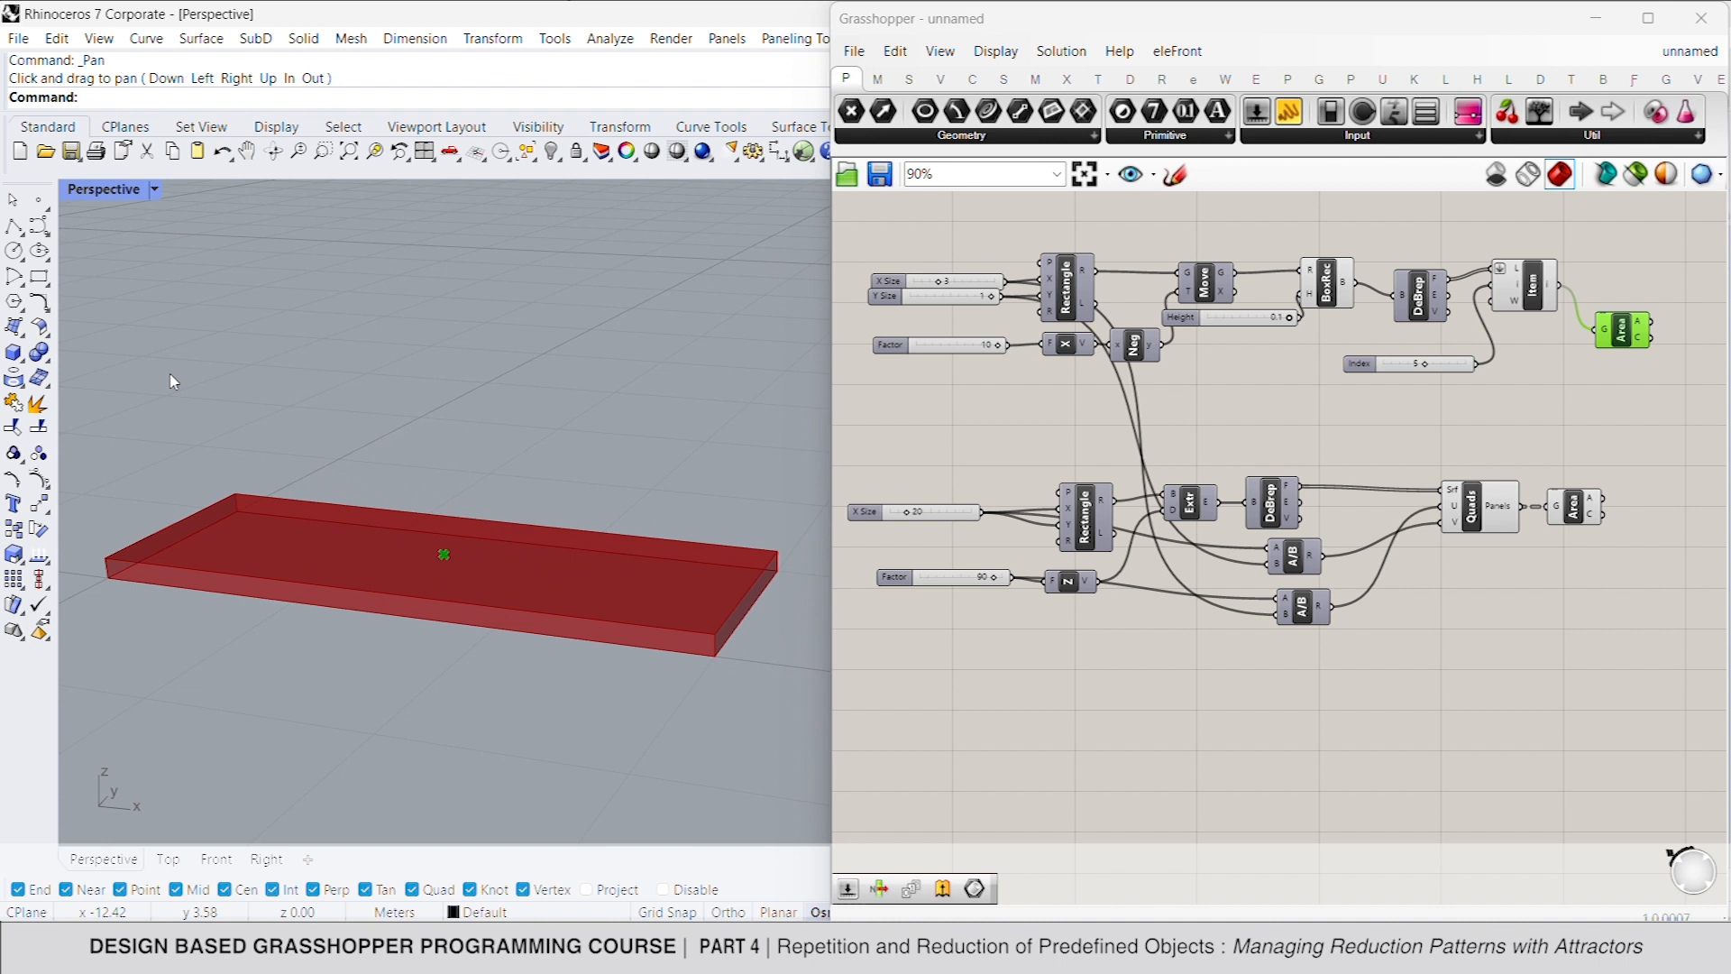
scroll(303, 572, "down", 20)
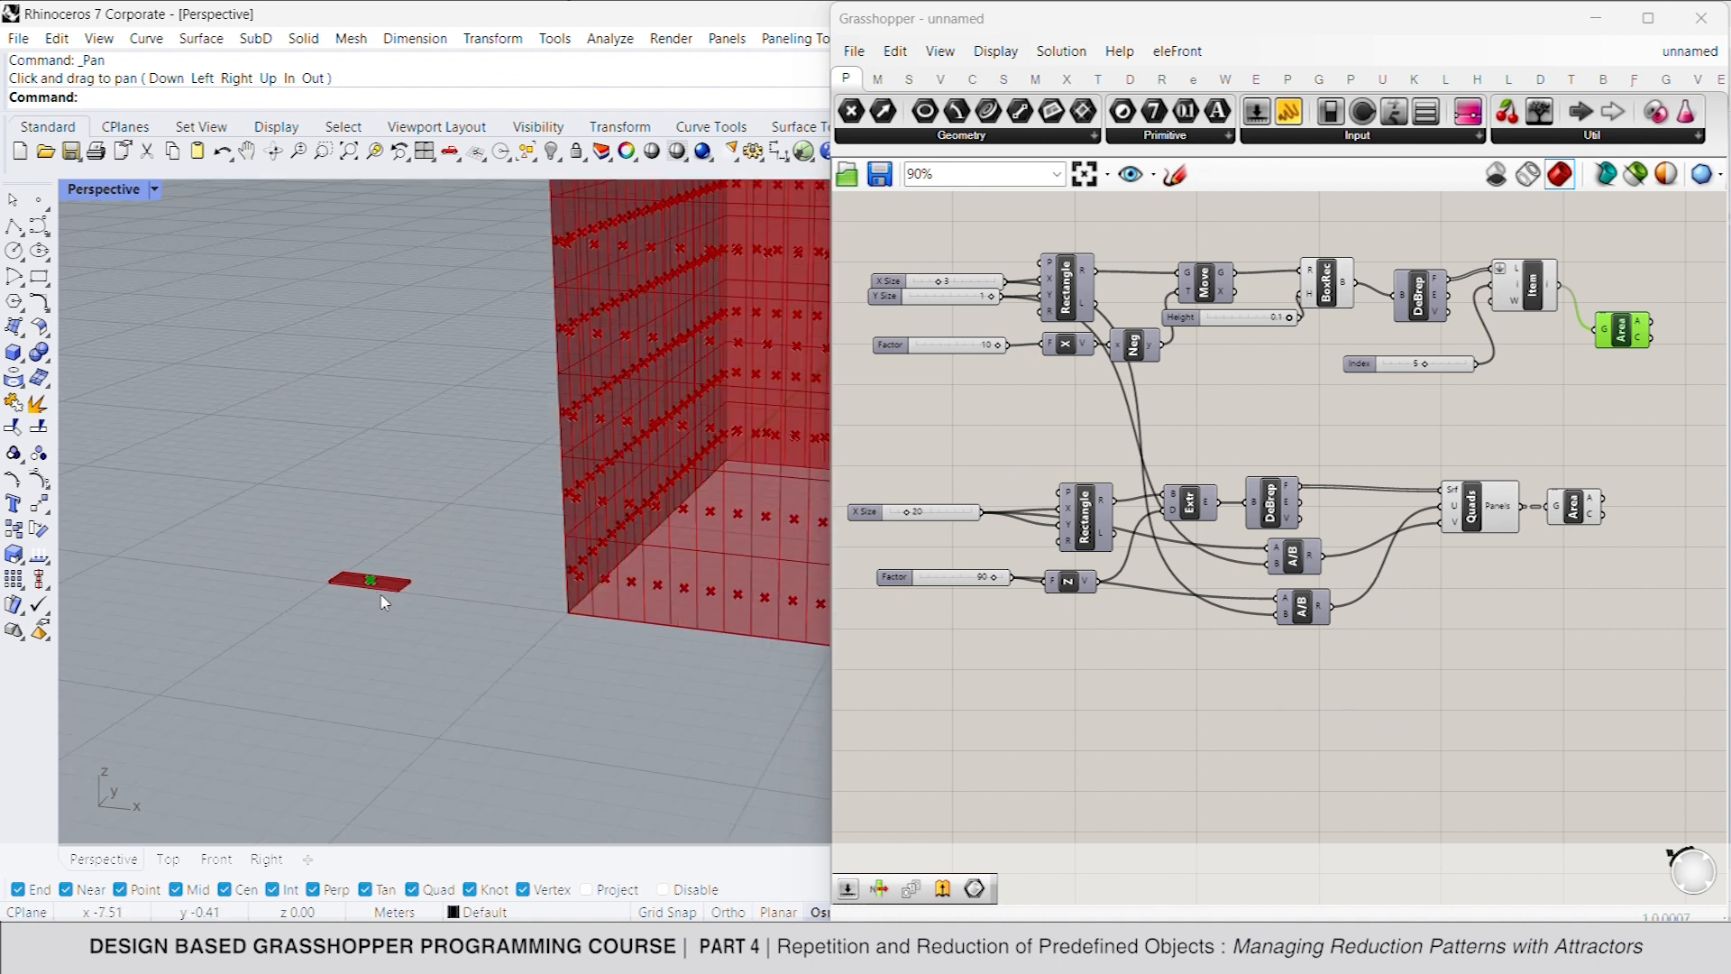
scroll(536, 634, "down", 4)
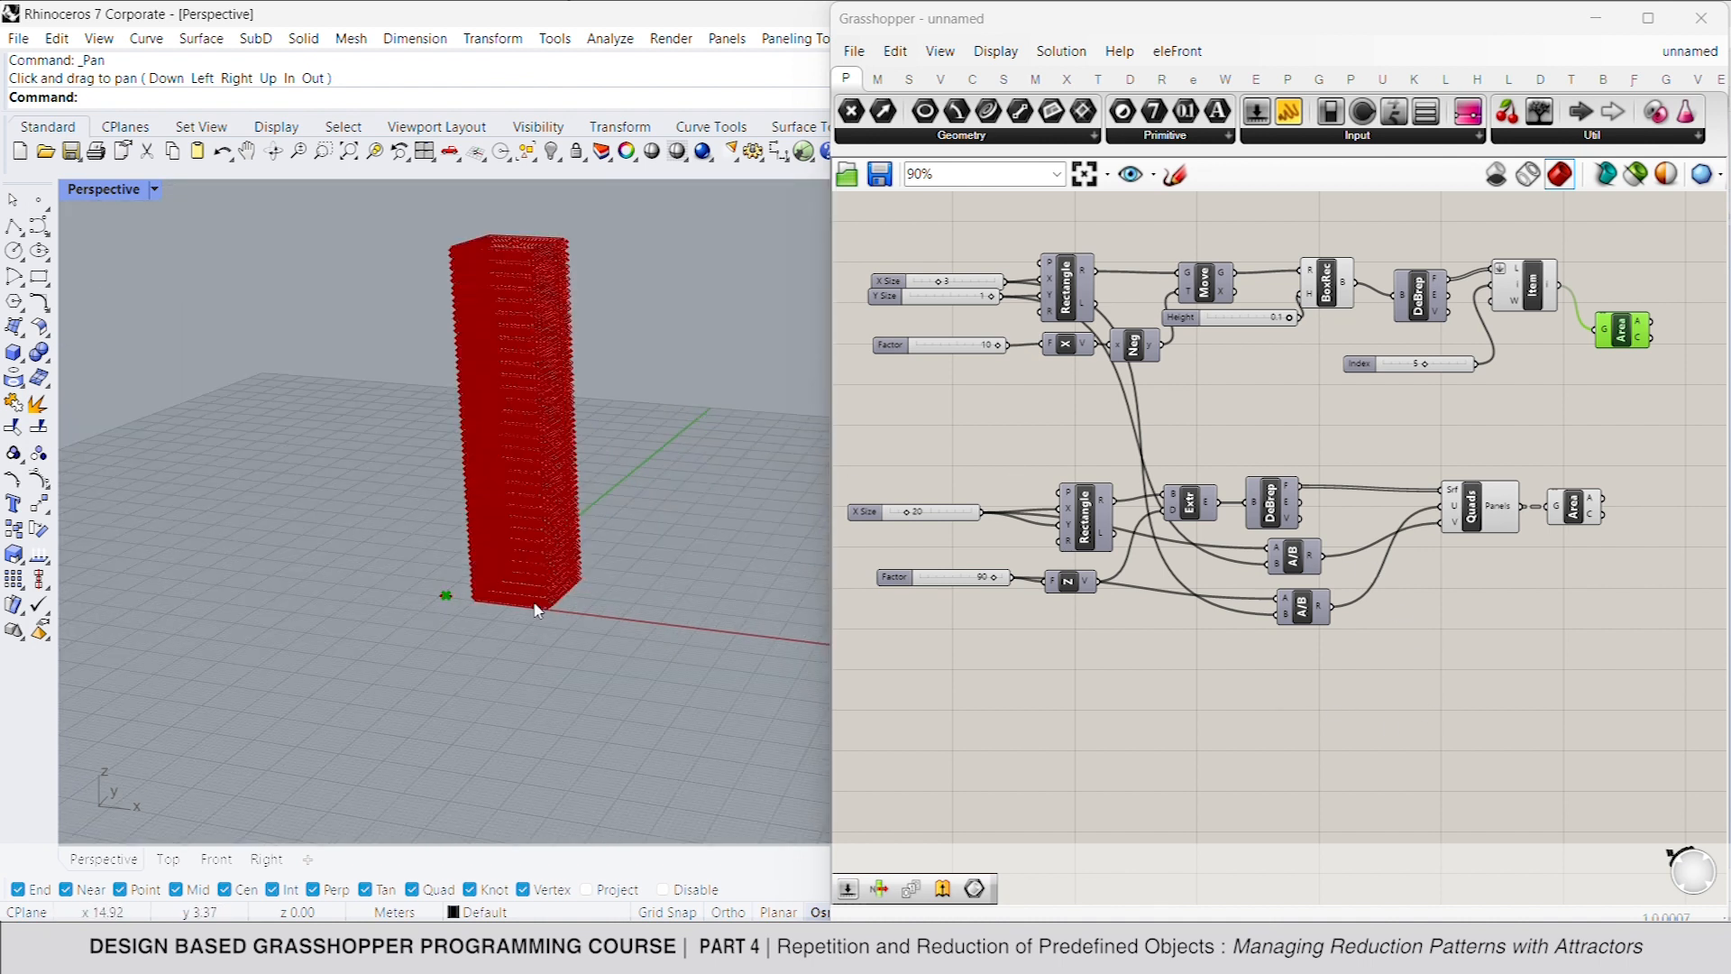
scroll(549, 294, "up", 4)
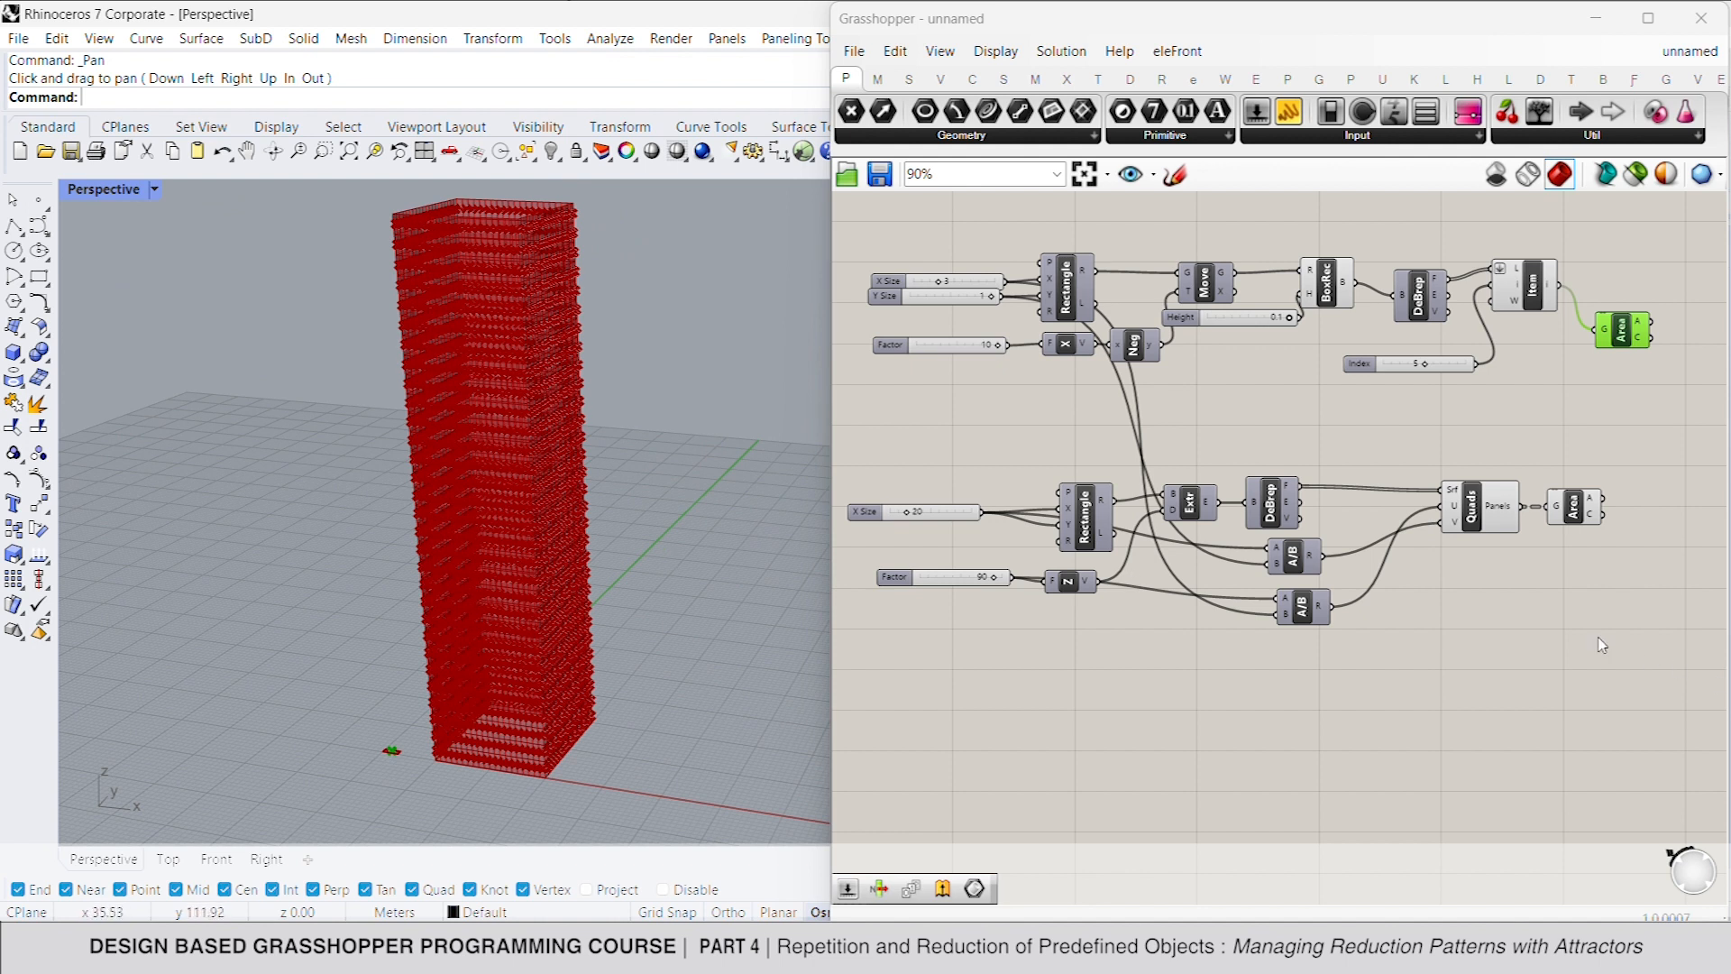
Step: Add a Surface Closest Point component with the panel centroids as points and the deconstructed tower's faces as surface
right_click_drag(1620, 648, 1256, 638)
double_click(1421, 489)
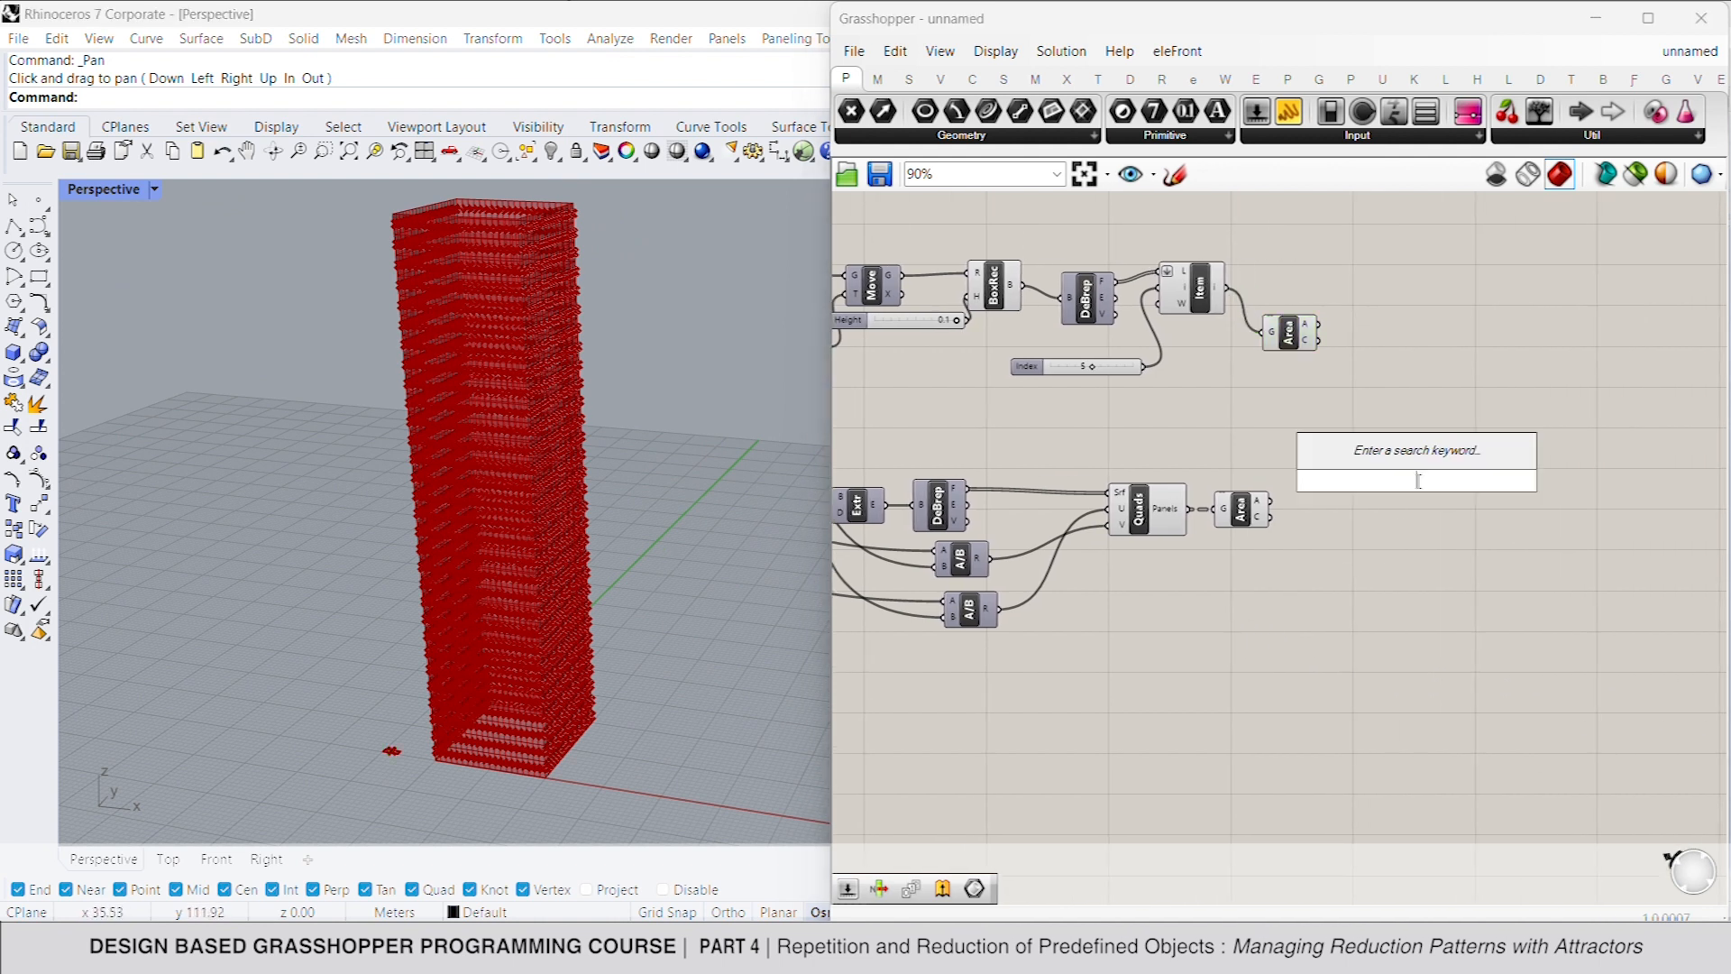
type("surface clo")
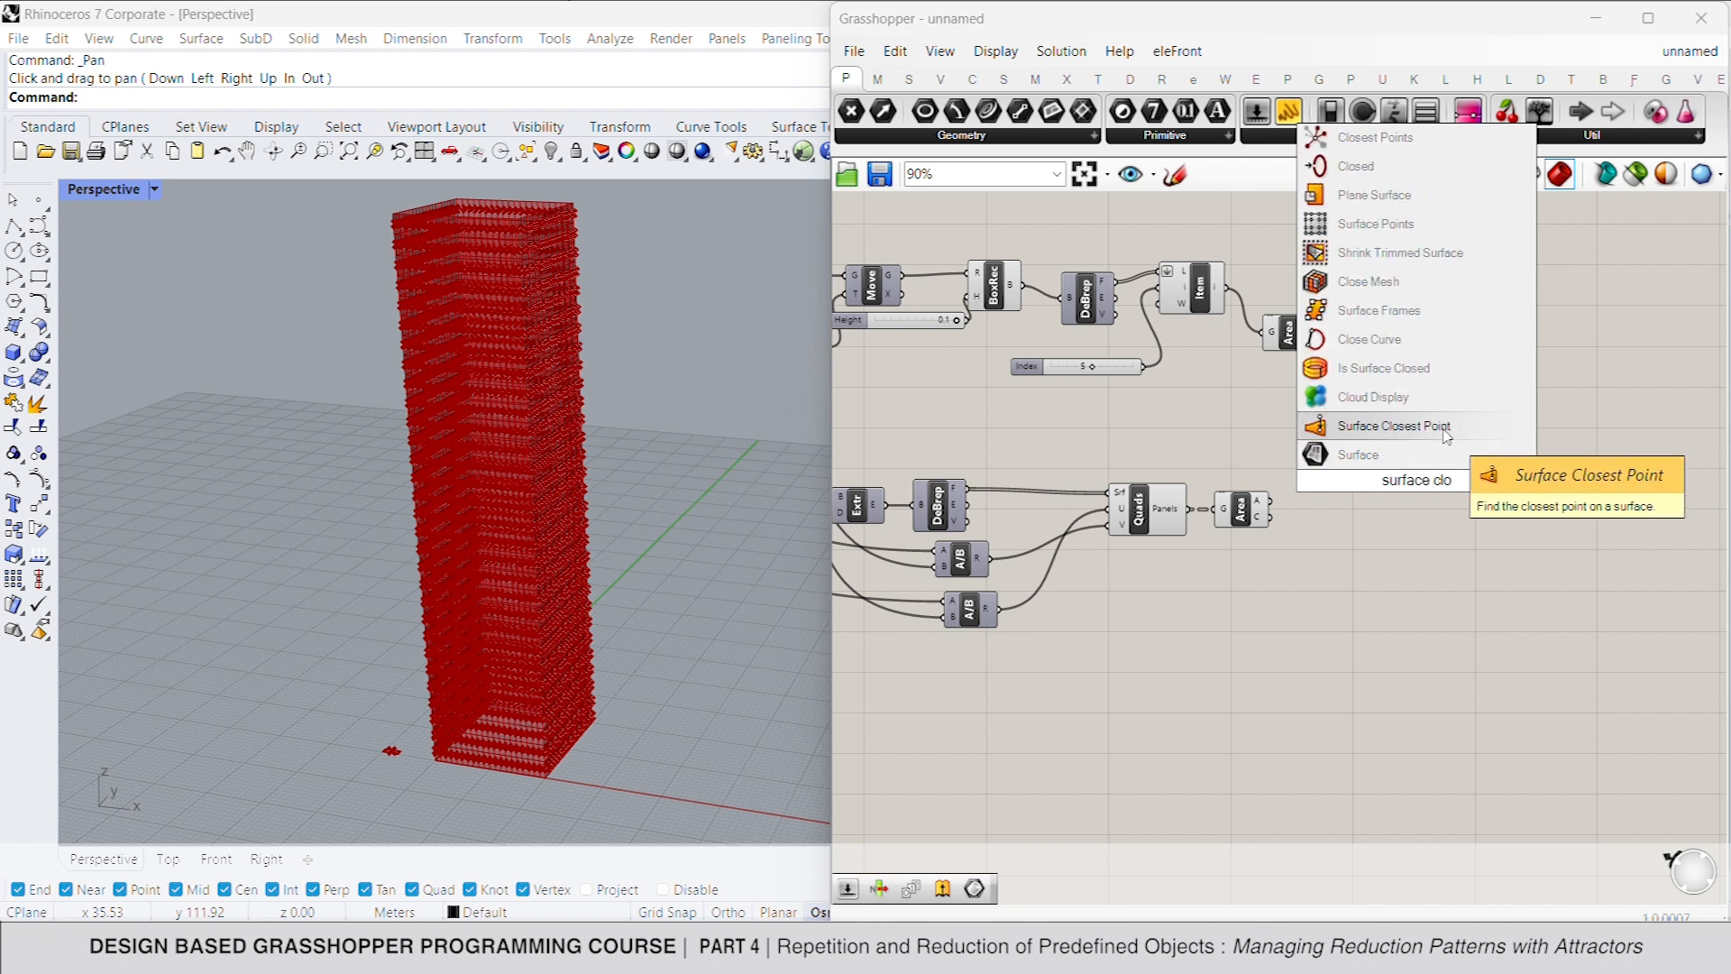
left_click(1394, 426)
left_click_drag(1390, 526, 1269, 517)
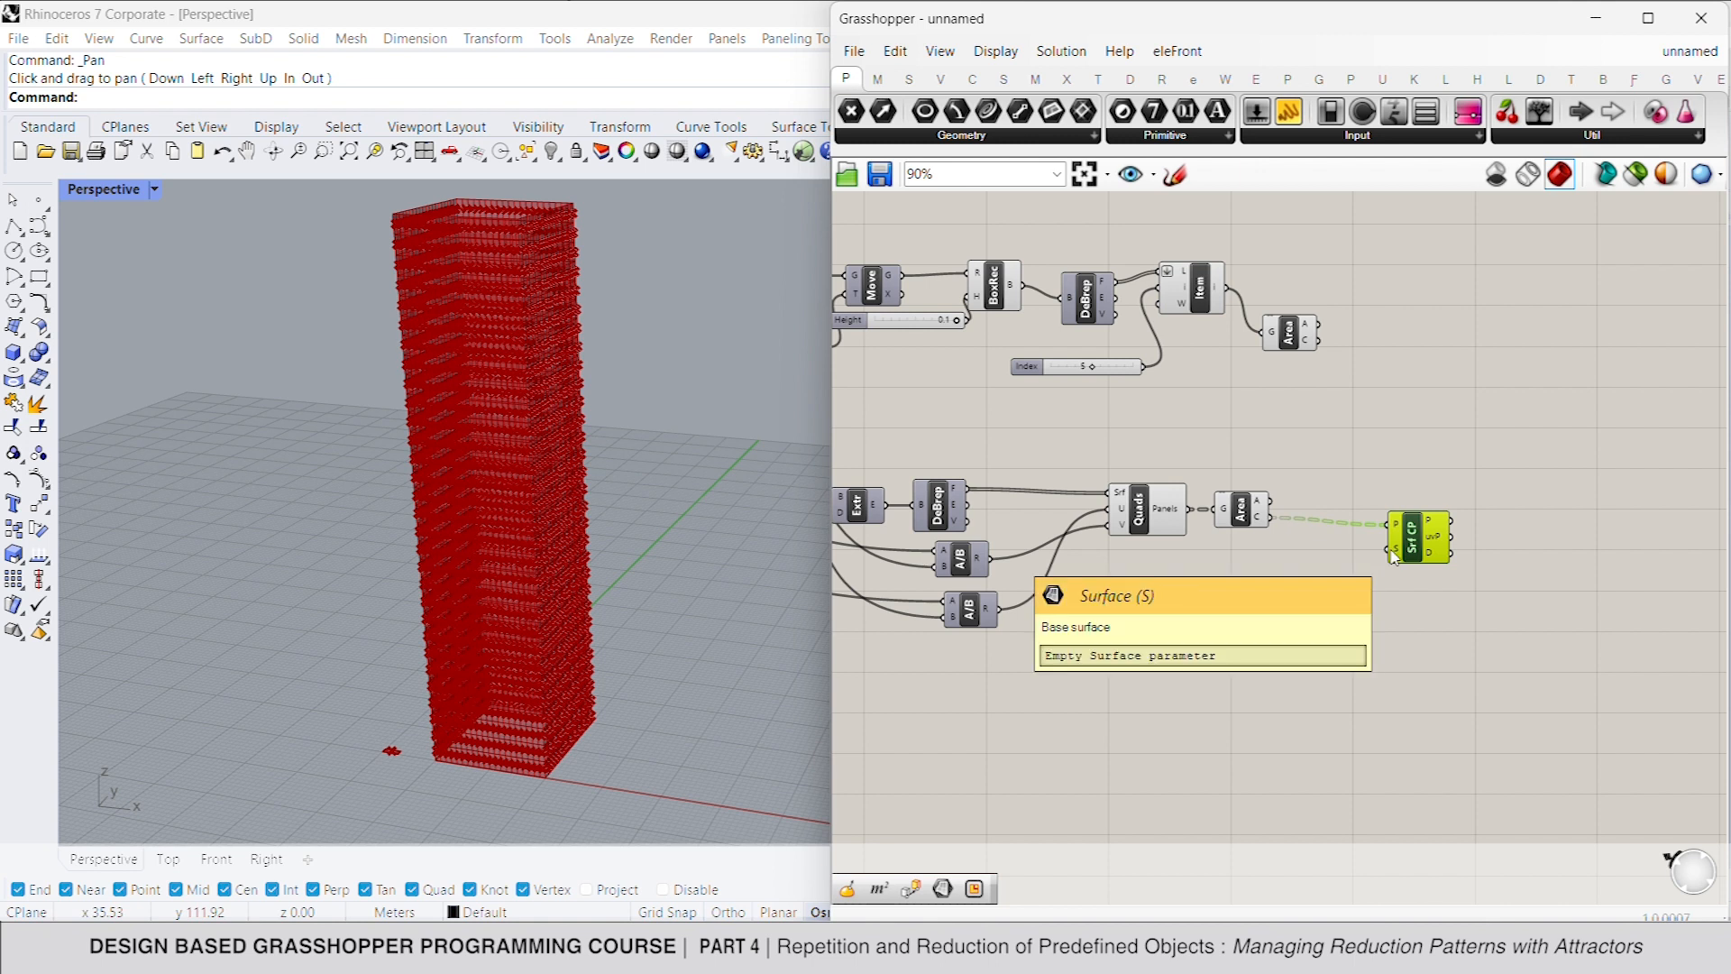
left_click_drag(1391, 552, 967, 489)
Step: Turn off the preview of Quad Panels and its Area component, and graft the tower Deconstruct Brep's faces output
left_click_drag(1256, 607, 1111, 456)
right_click(1232, 436)
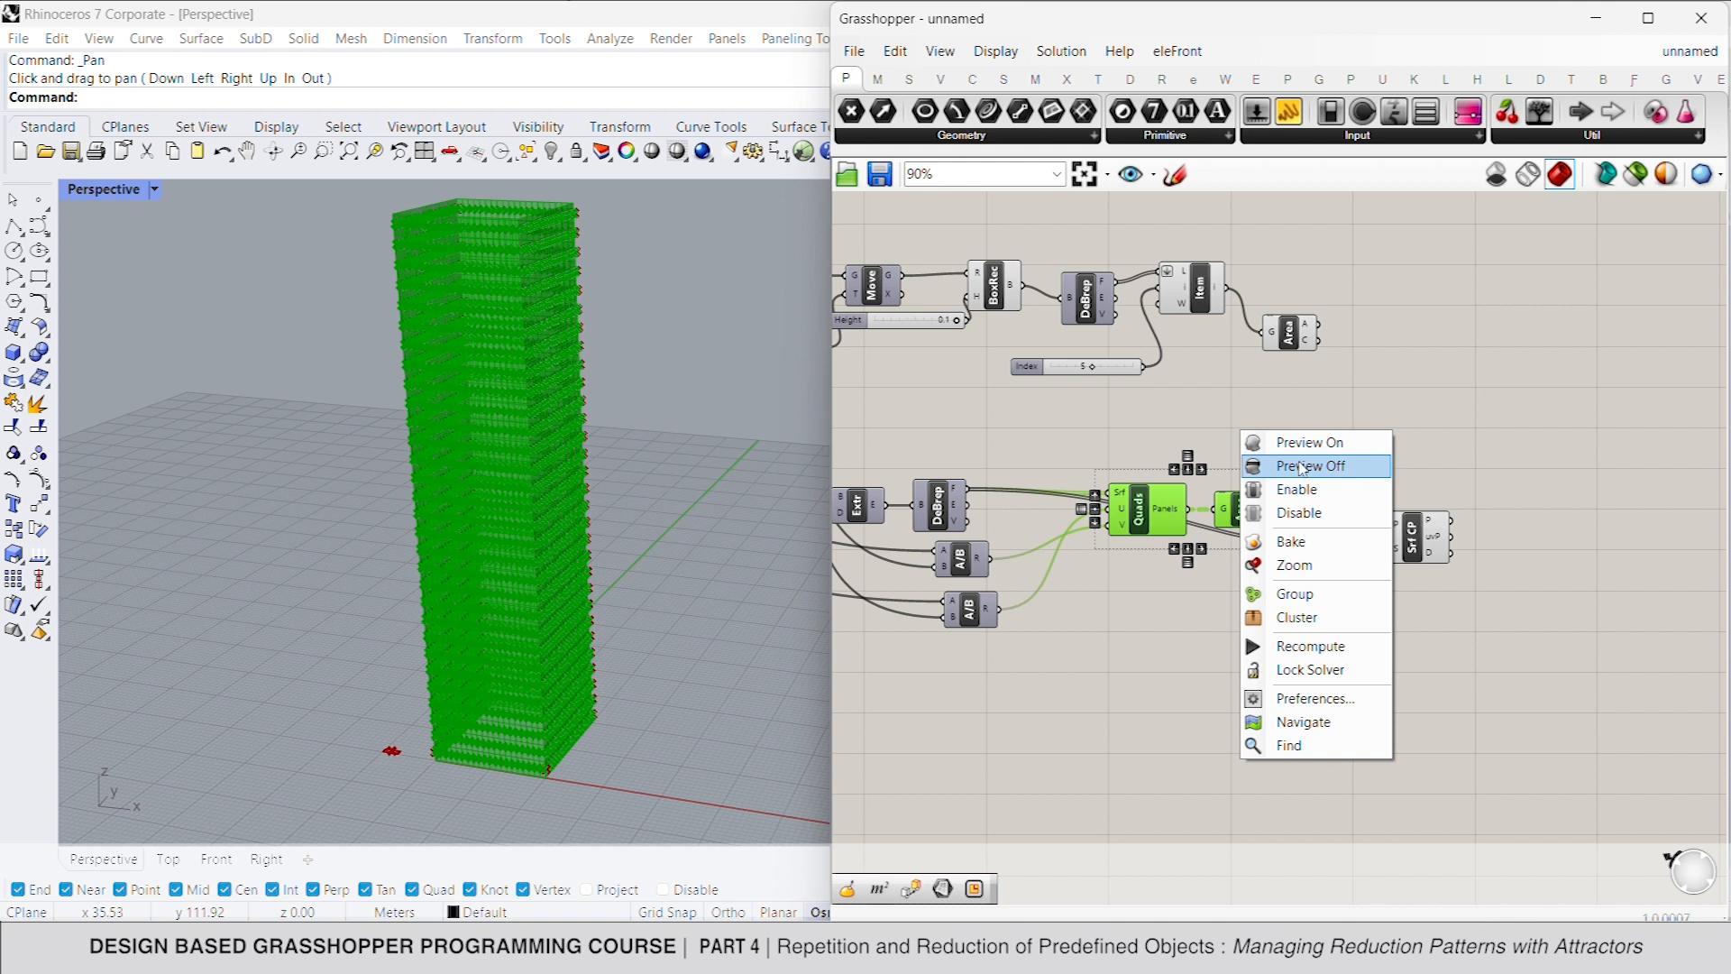
left_click(1314, 466)
left_click(1318, 476)
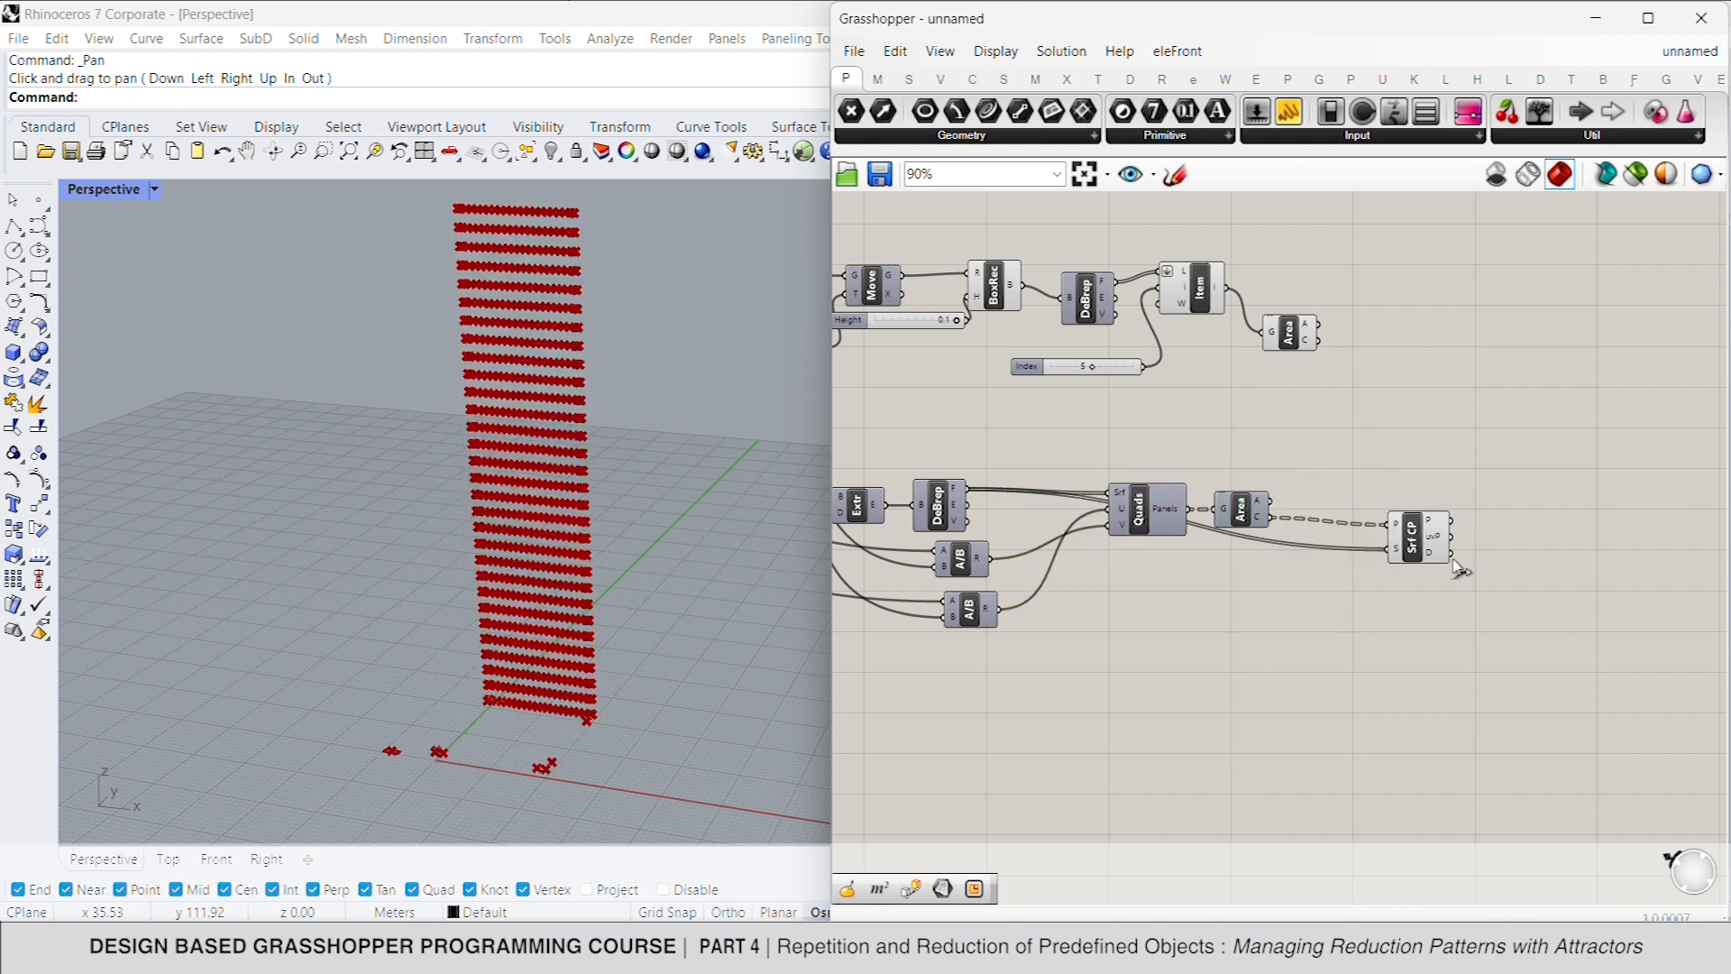
right_click(962, 498)
left_click(1015, 630)
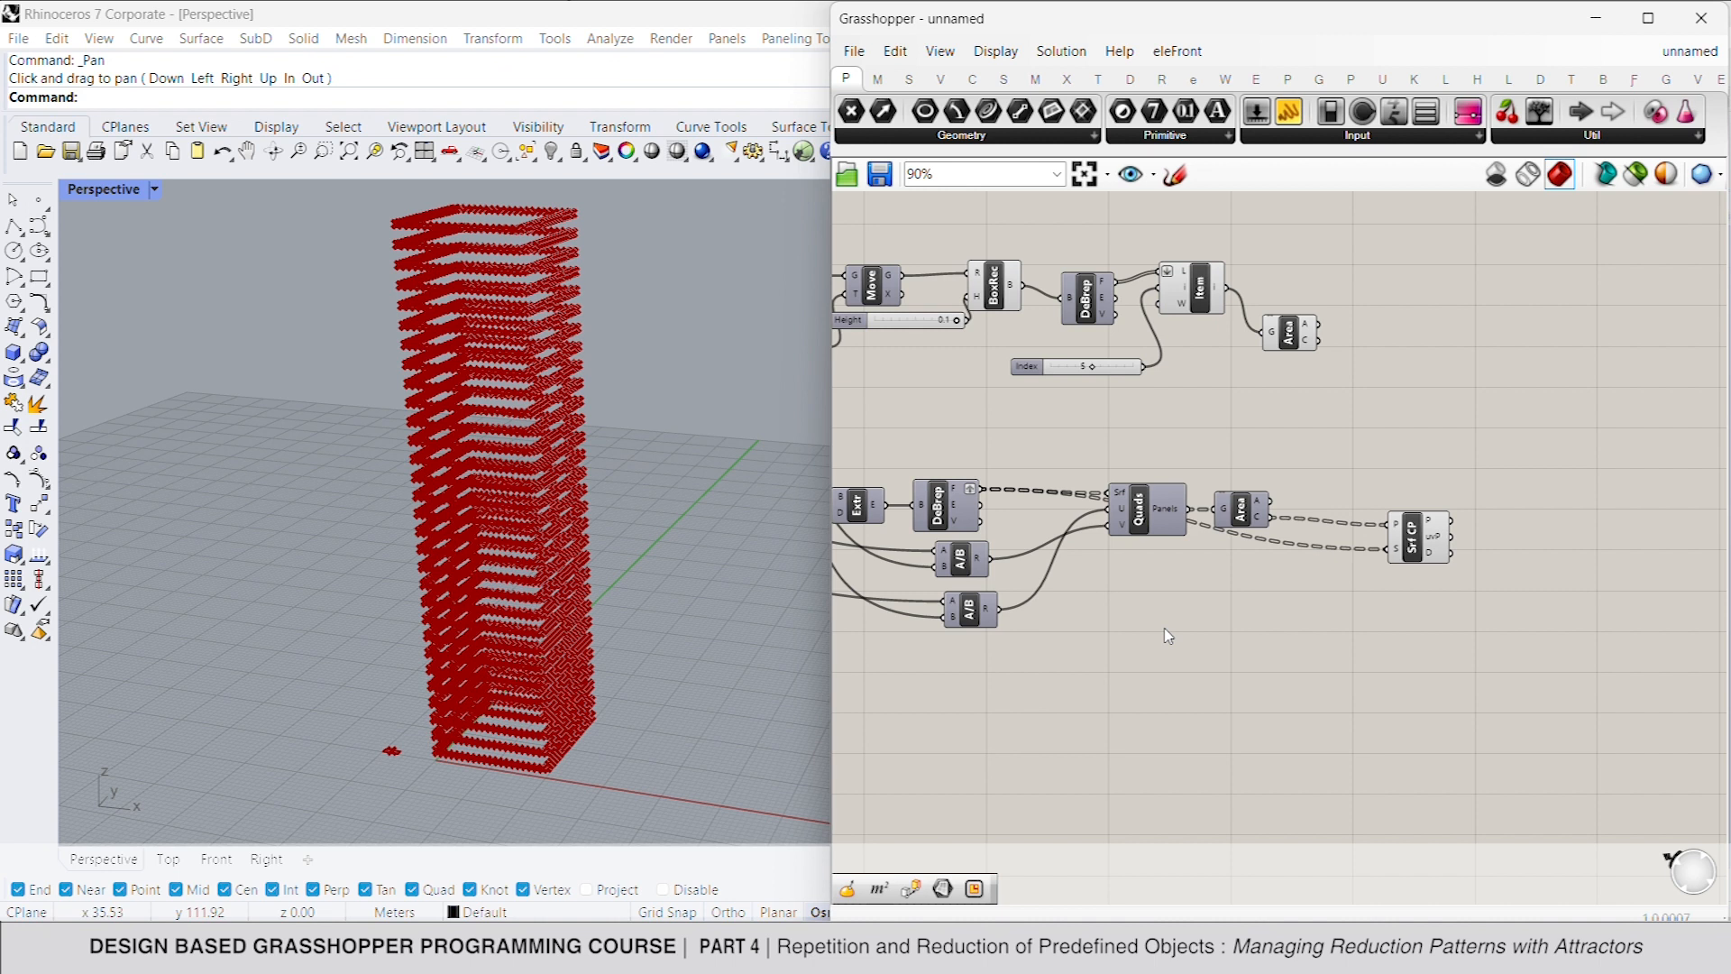
Step: Add an Evaluate Surface component with the tower faces as surface and the Surface Closest Point UV coordinates as point
double_click(1505, 484)
type("evaluate")
left_click(1515, 429)
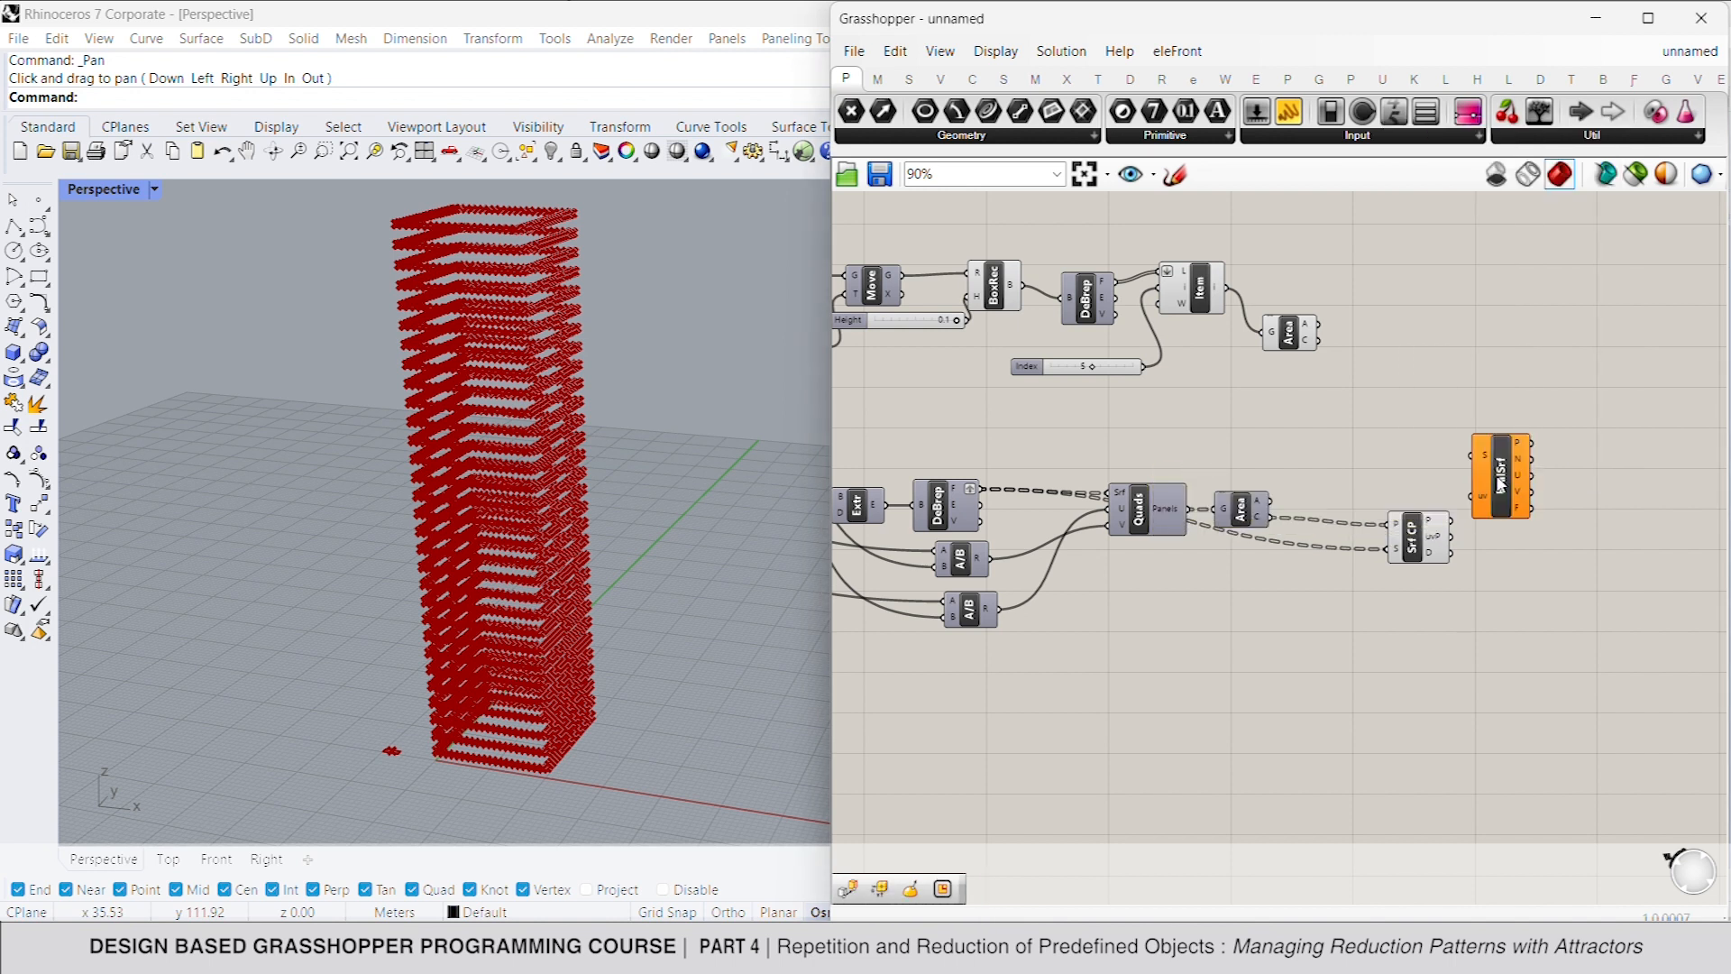
left_click_drag(1497, 479, 1550, 483)
left_click_drag(1458, 547, 1523, 502)
left_click_drag(1458, 452, 974, 487)
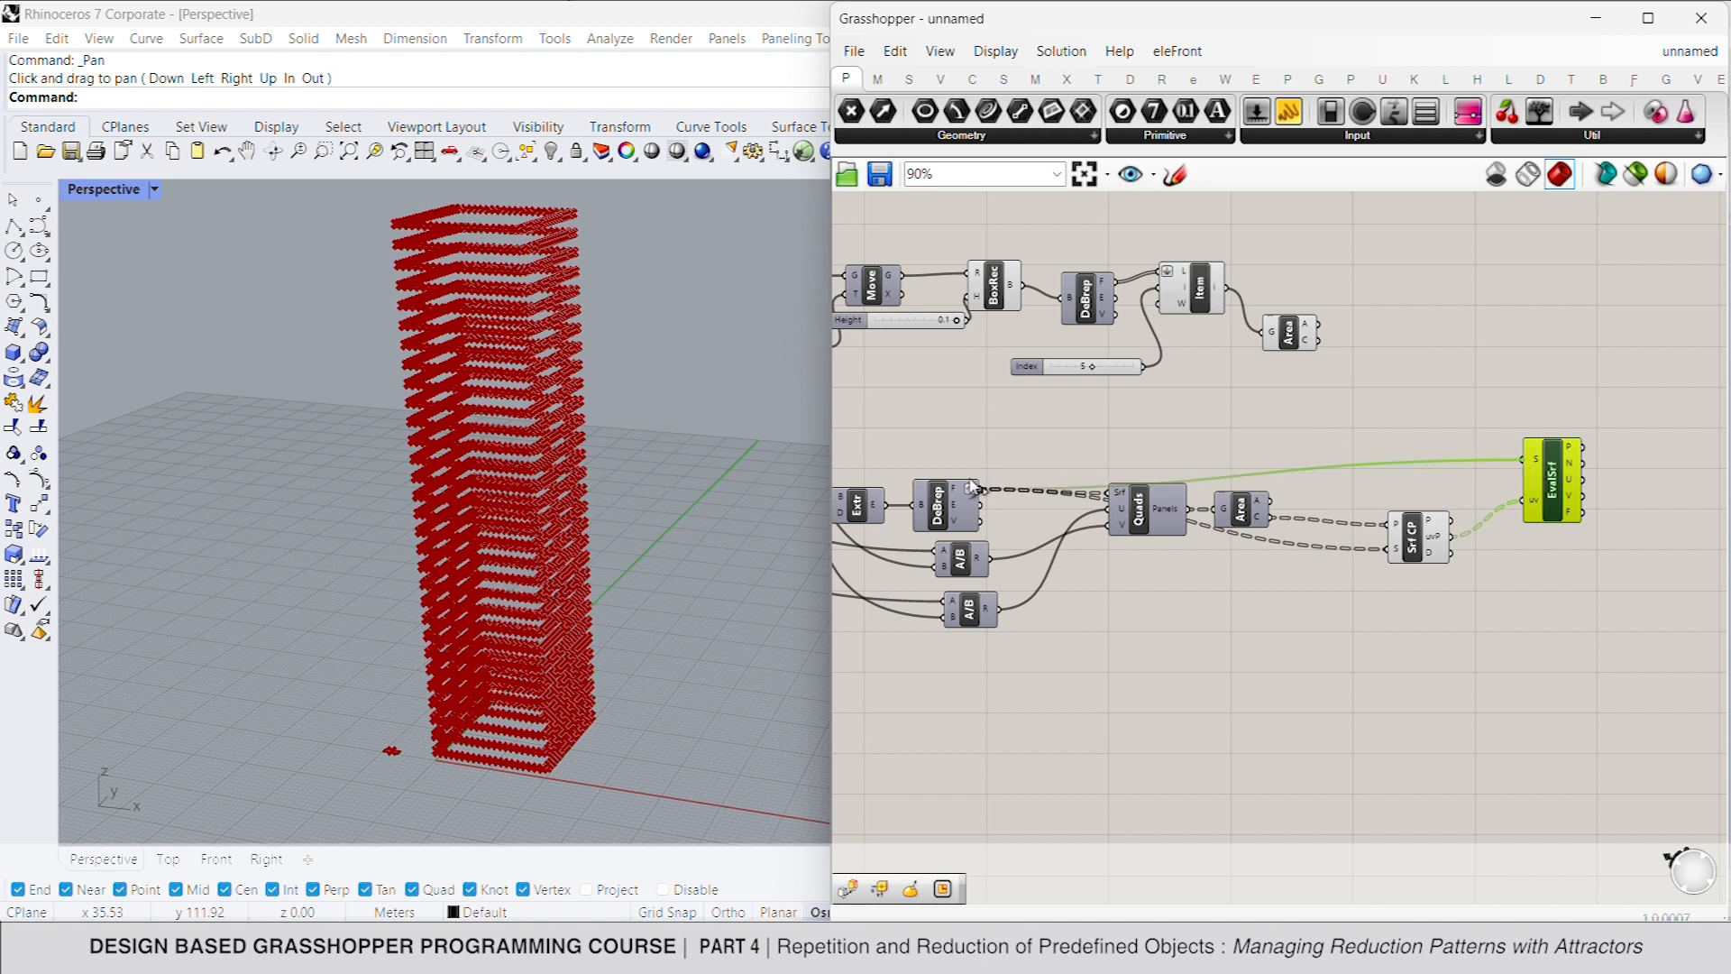
Step: Turn off the preview of Surface Closest Point and reposition the Evaluate Surface component beside it
left_click(1417, 539)
right_click(1425, 410)
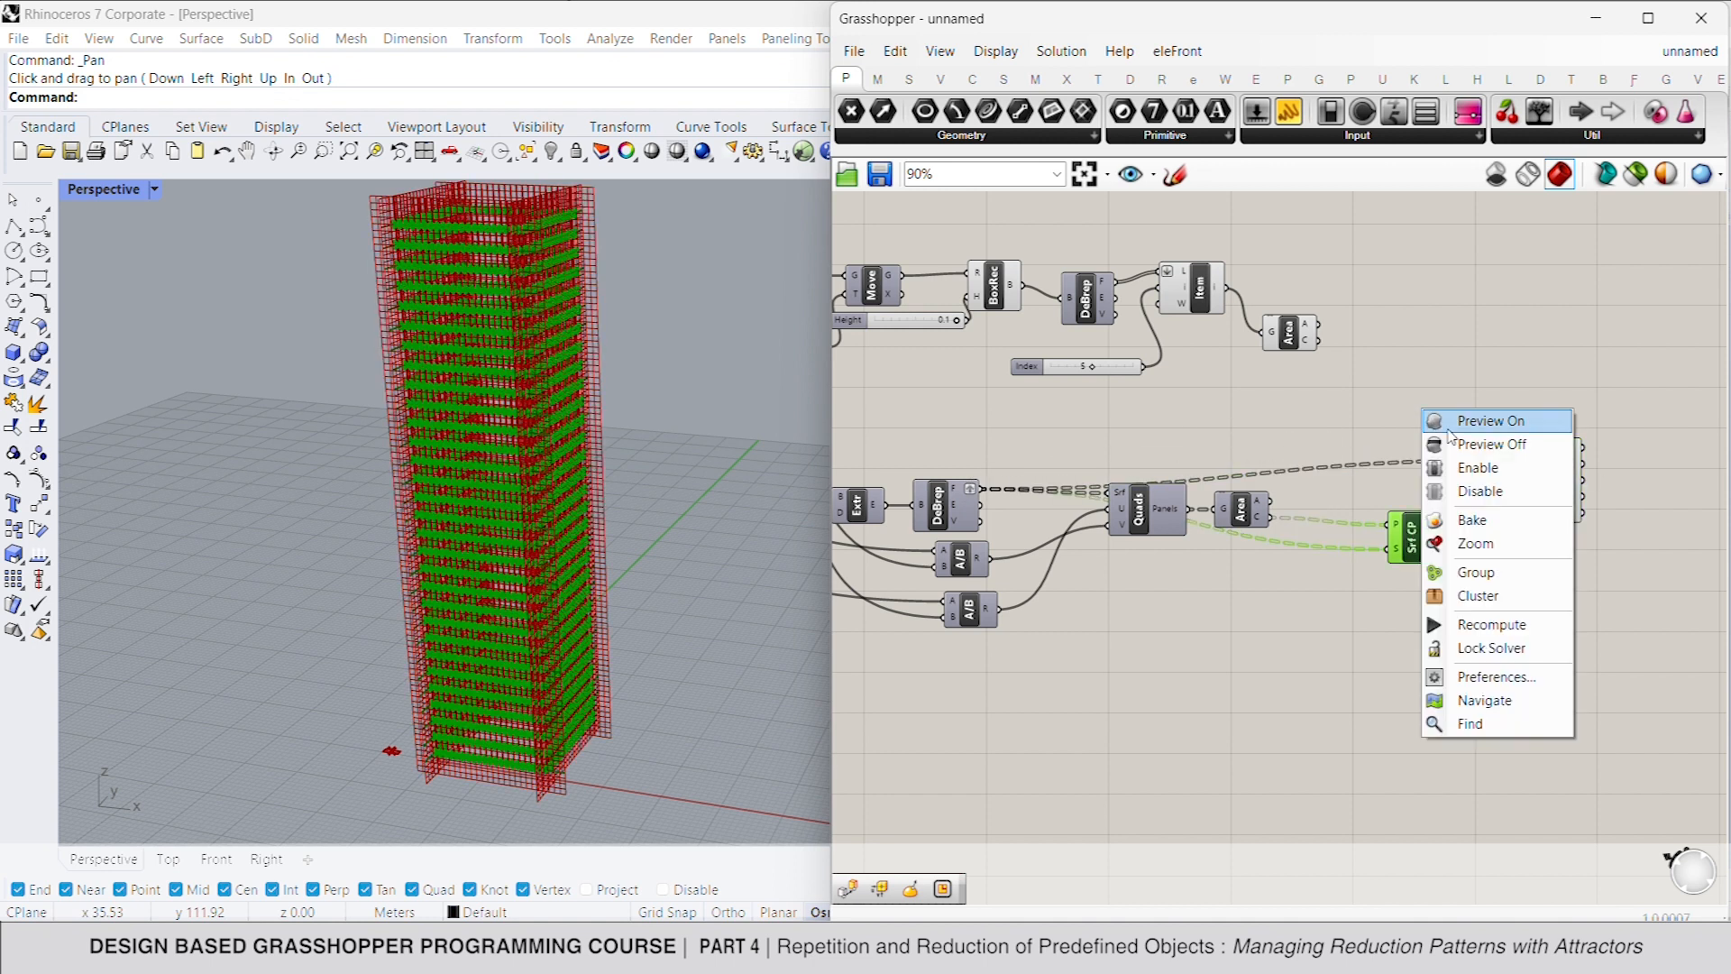
left_click(1440, 426)
left_click_drag(1551, 520, 1538, 538)
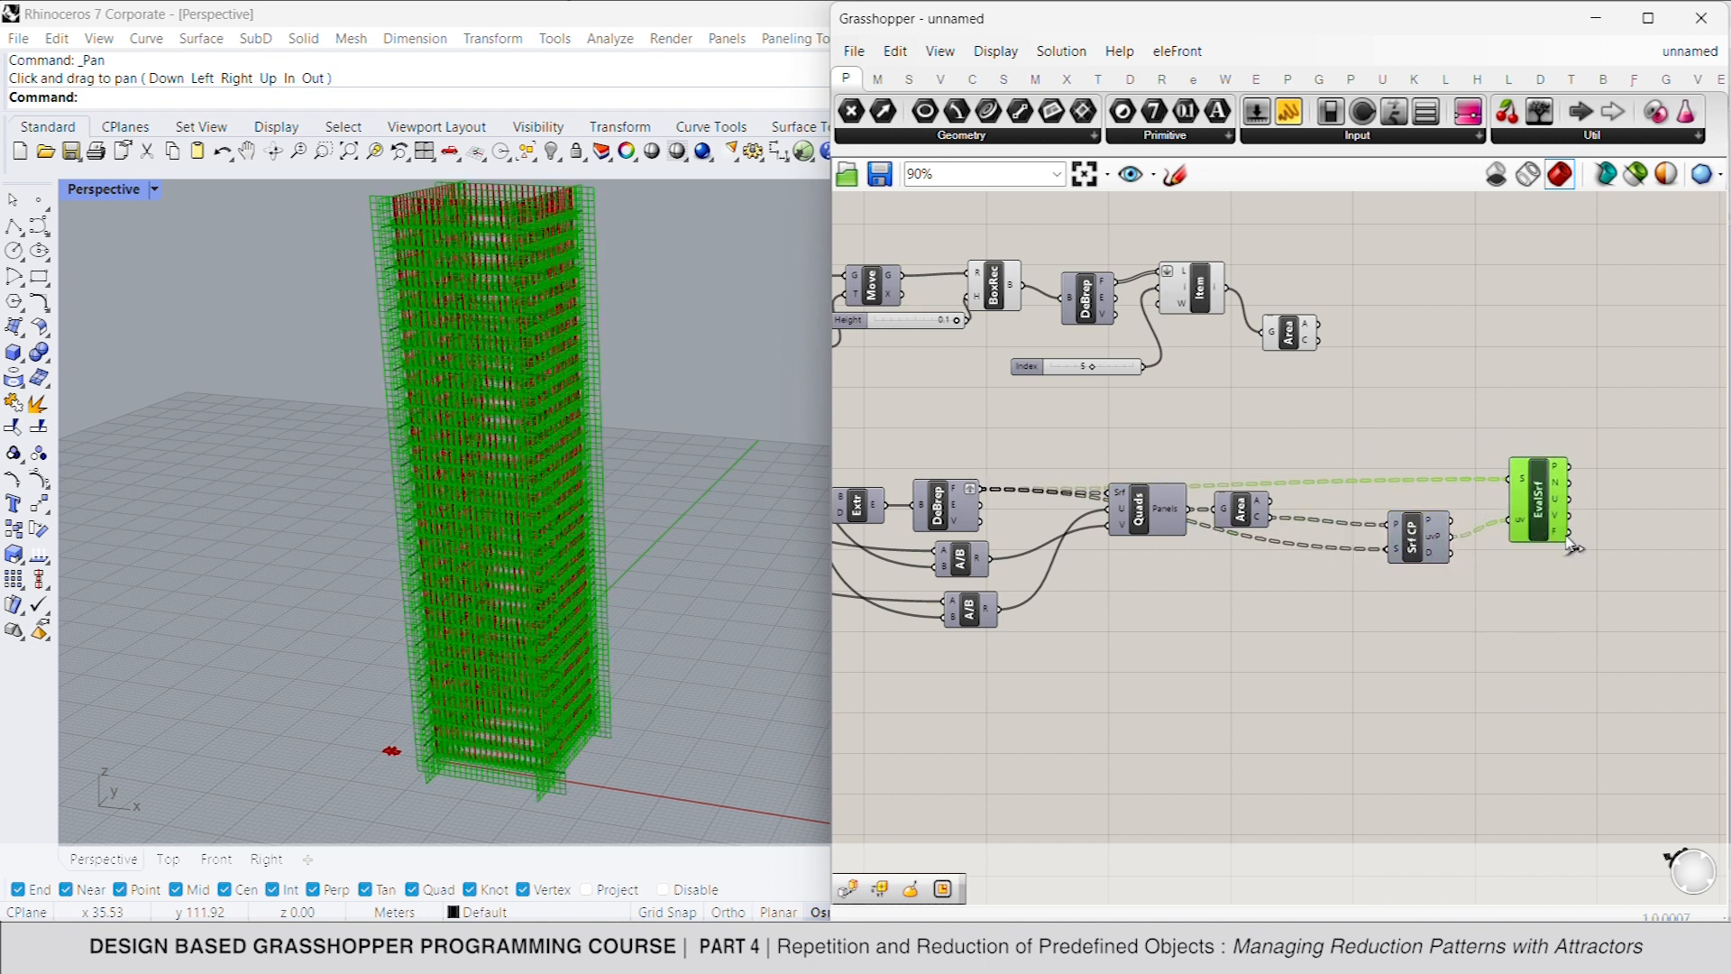
Step: Add a Move2Pt component in the free canvas area above Evaluate Surface
right_click_drag(1562, 541, 1475, 575)
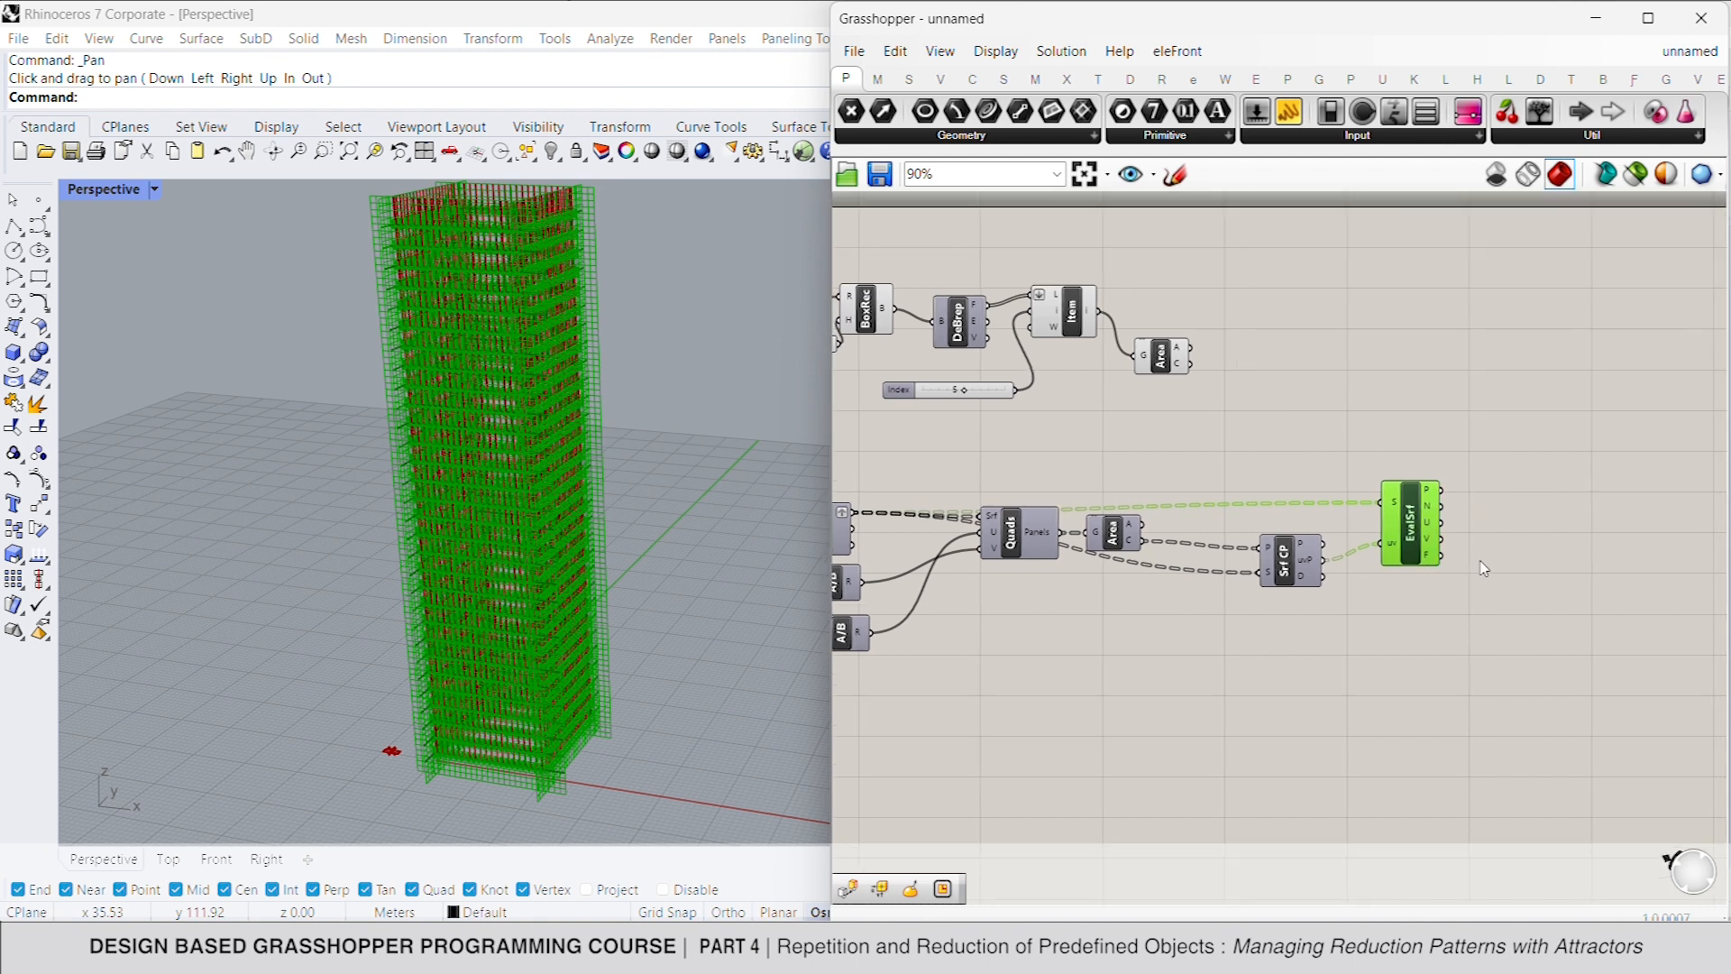
left_click(1482, 570)
double_click(1443, 395)
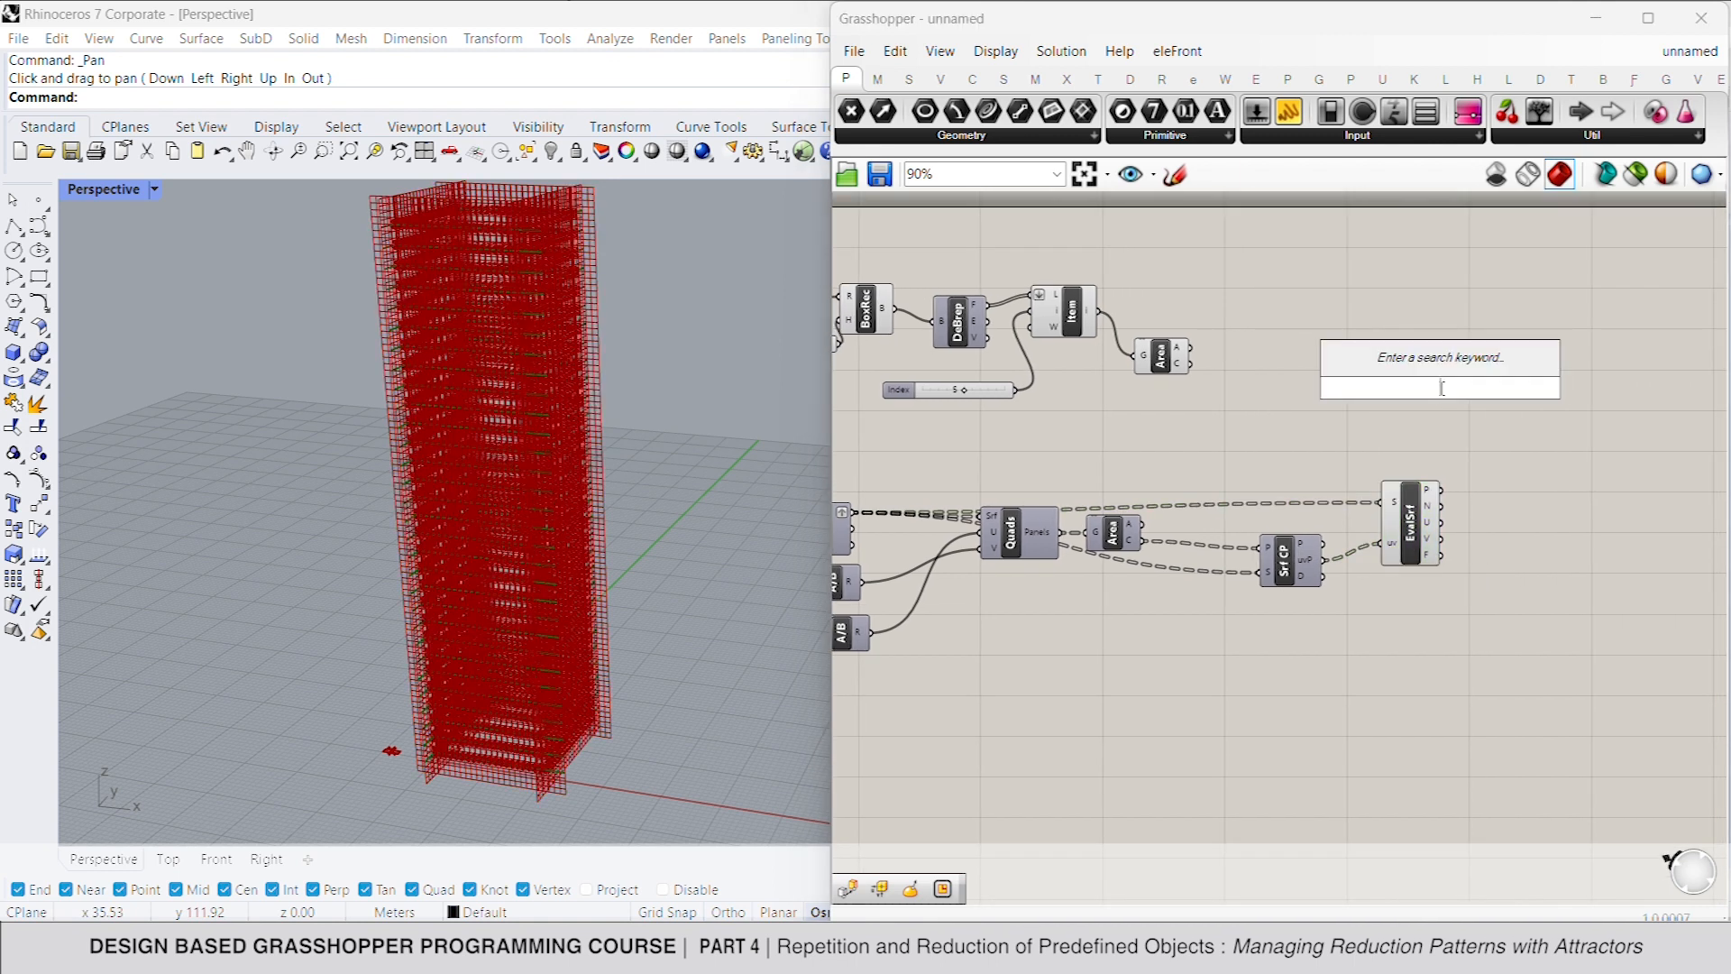
type("move")
left_click(1465, 361)
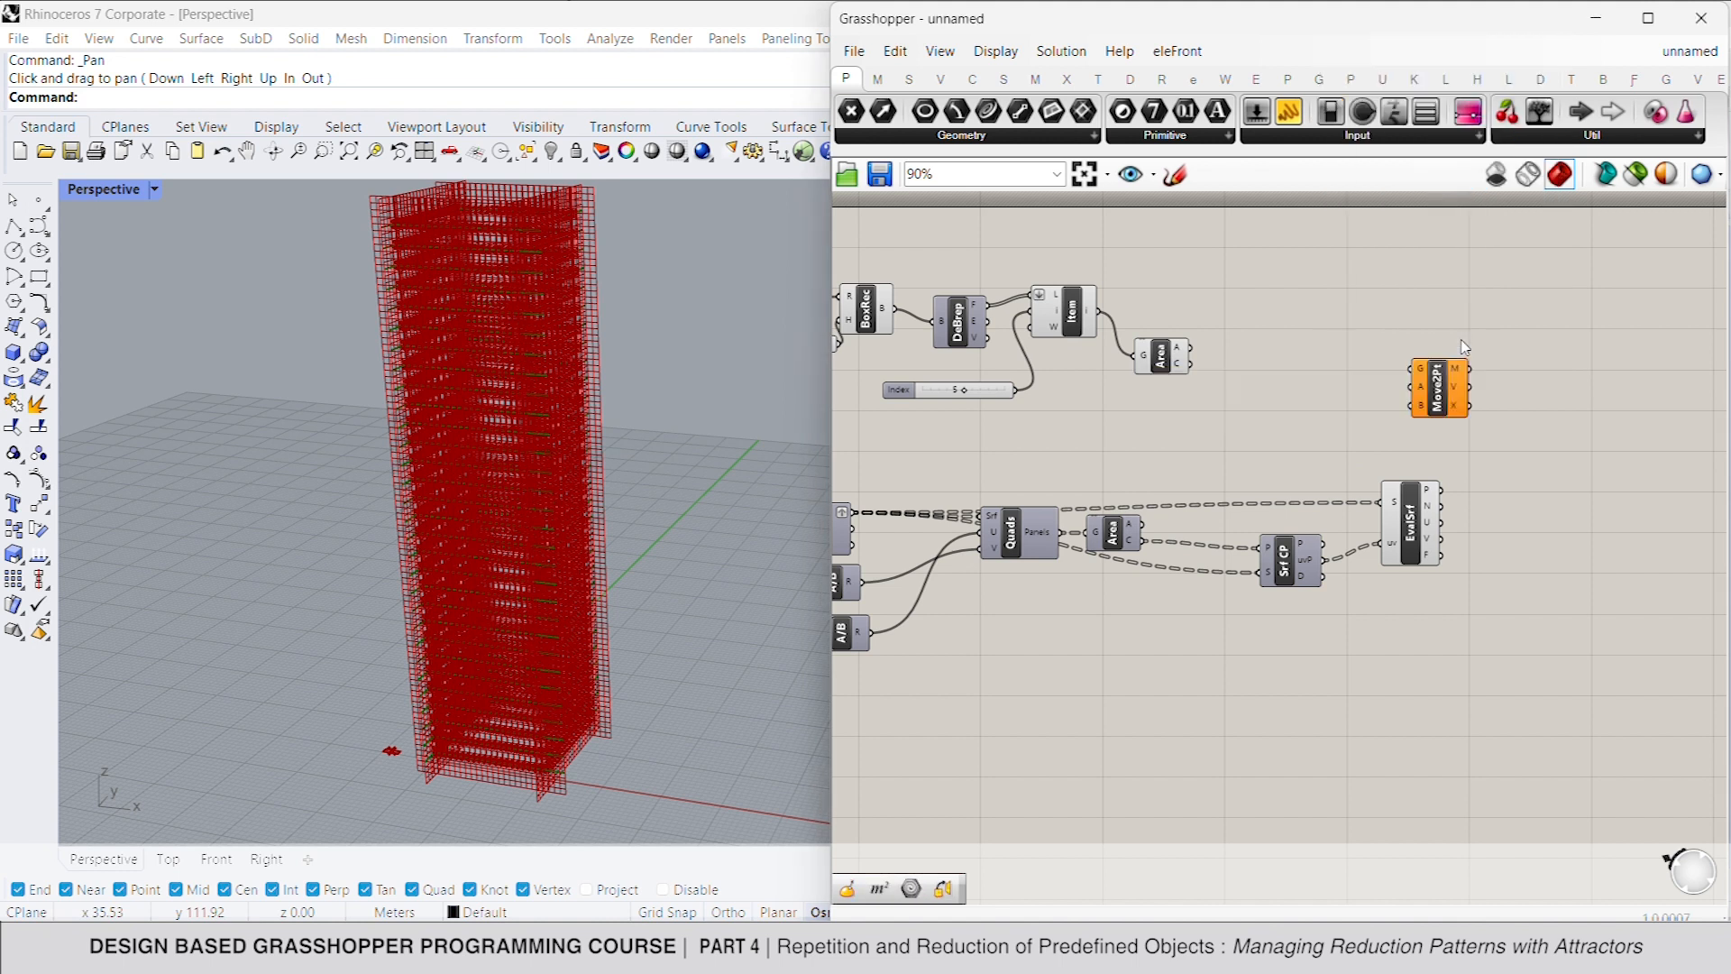
Step: Connect the box, its Area centroid and the Evaluate Surface frames to the Move2Pt inputs
left_click_drag(1414, 370, 1191, 347)
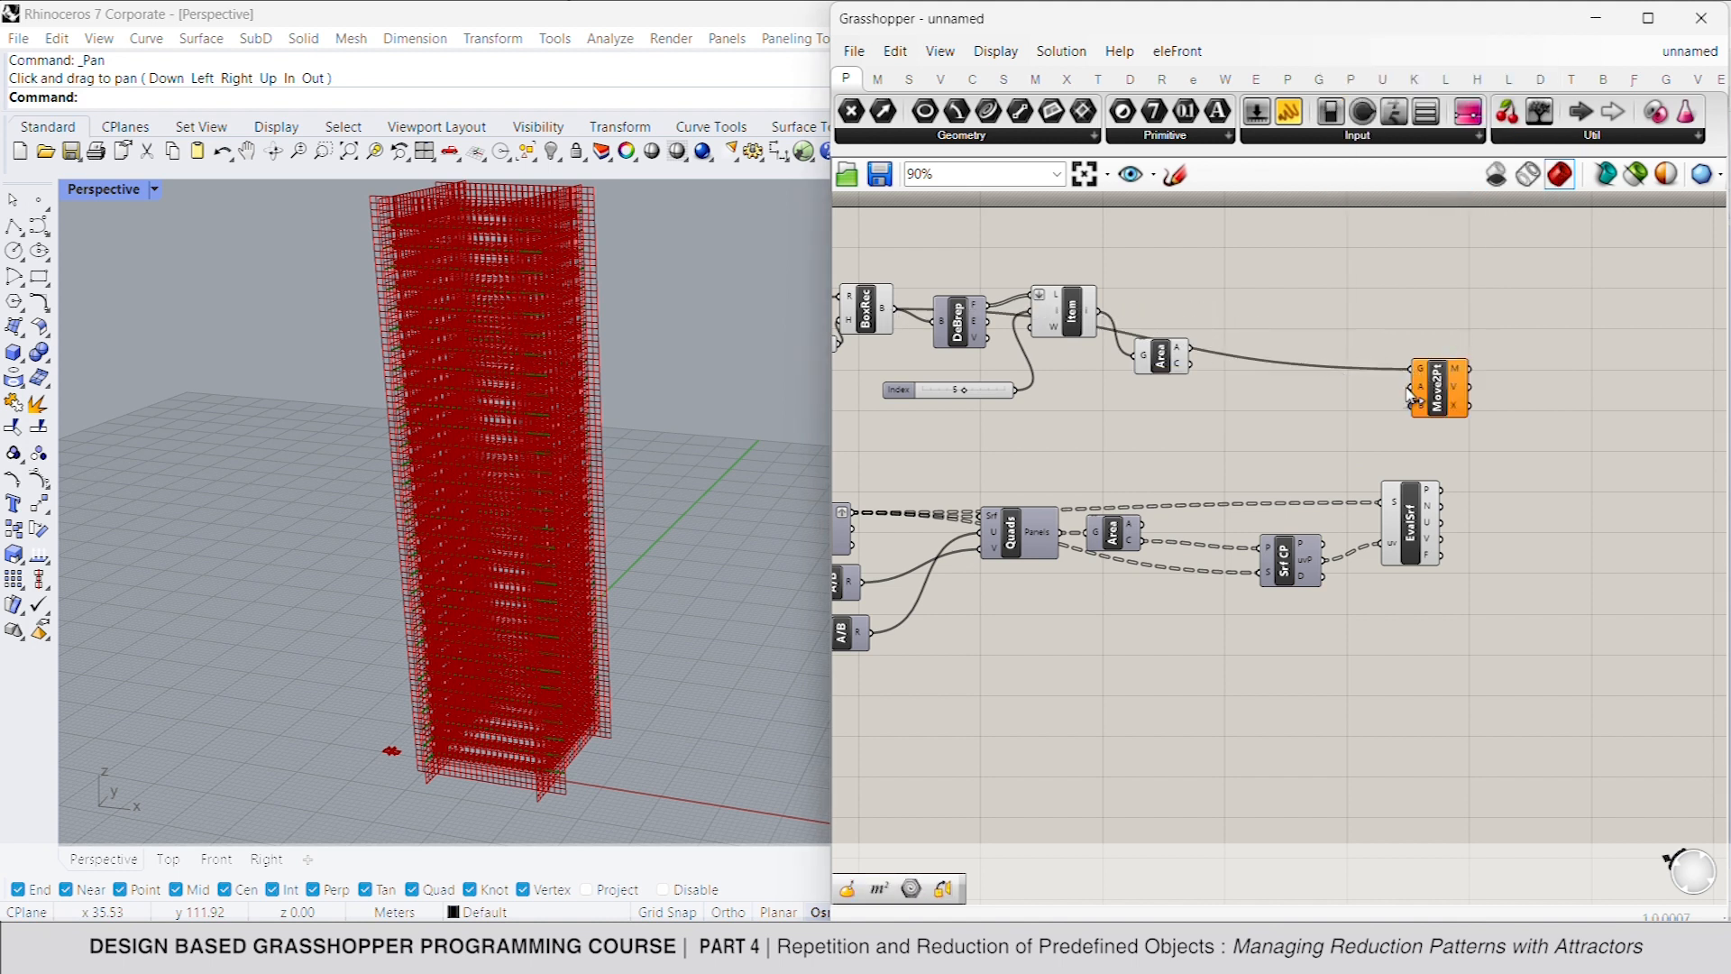
left_click_drag(1414, 386, 1190, 363)
left_click_drag(1413, 435, 1419, 544)
Step: Turn off the preview of the predefined box and its Deconstruct Brep, List Item and Area components
left_click_drag(1253, 444, 857, 257)
right_click(1151, 254)
left_click(1253, 291)
left_click(1259, 308)
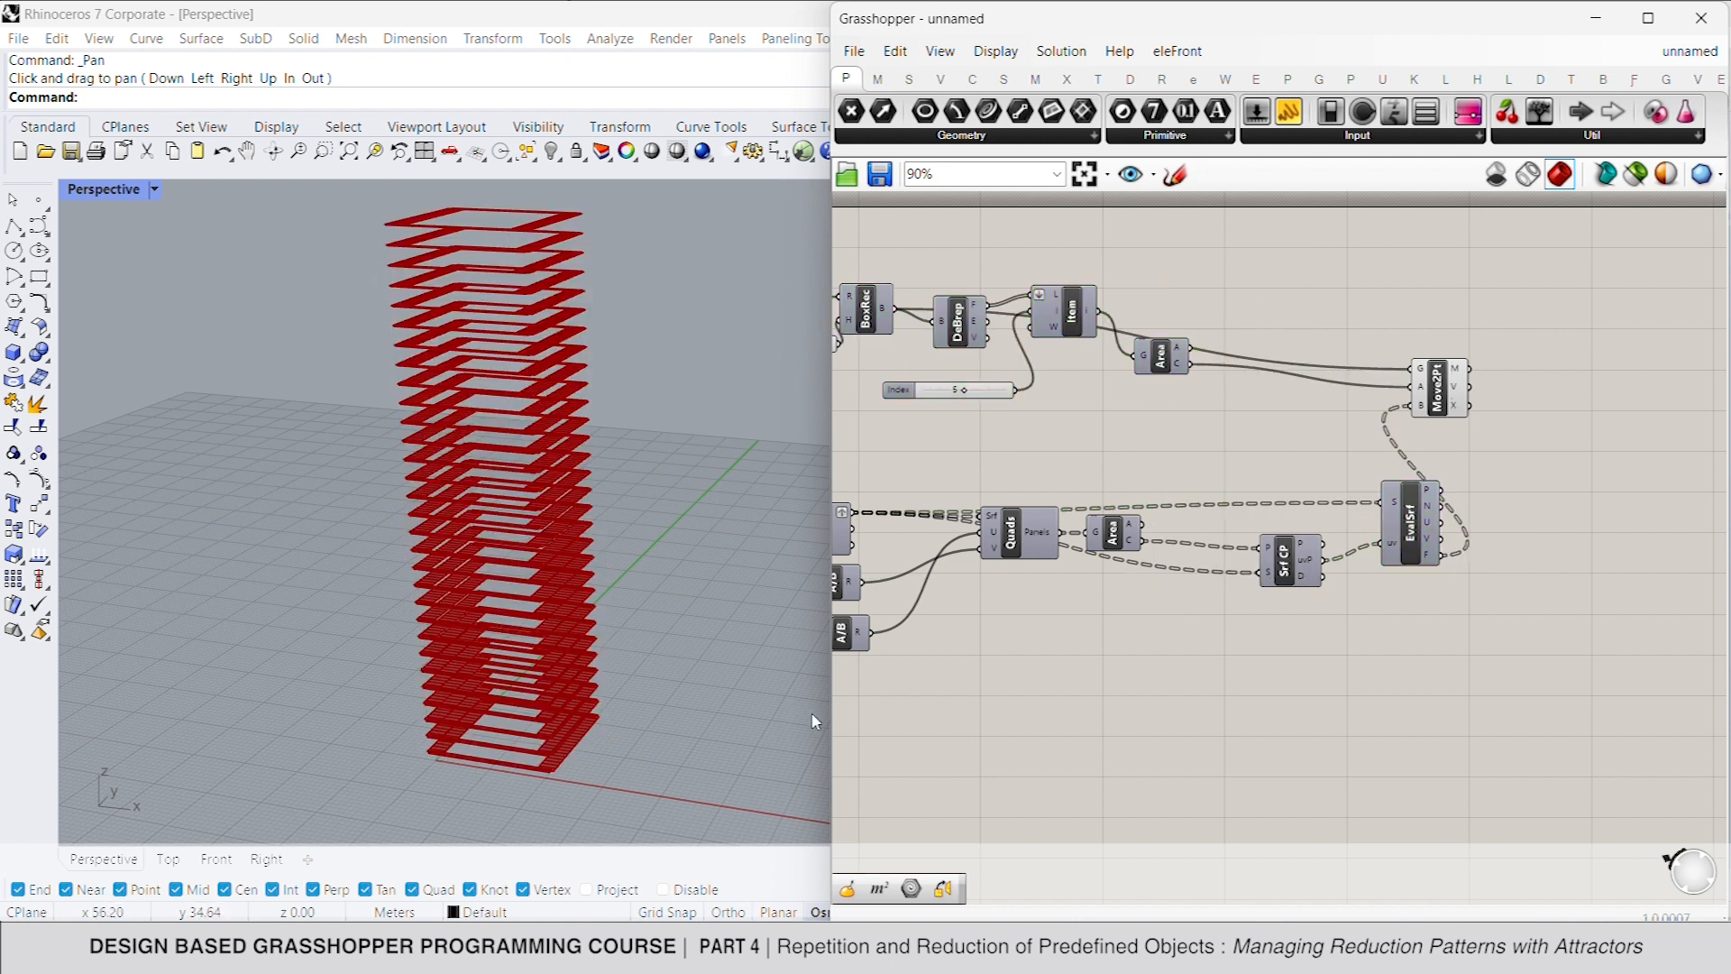
Step: Add an Orient component with the box as geometry, its Area centroid as source and the Evaluate Surface frames as target
right_click_drag(1540, 431, 1463, 424)
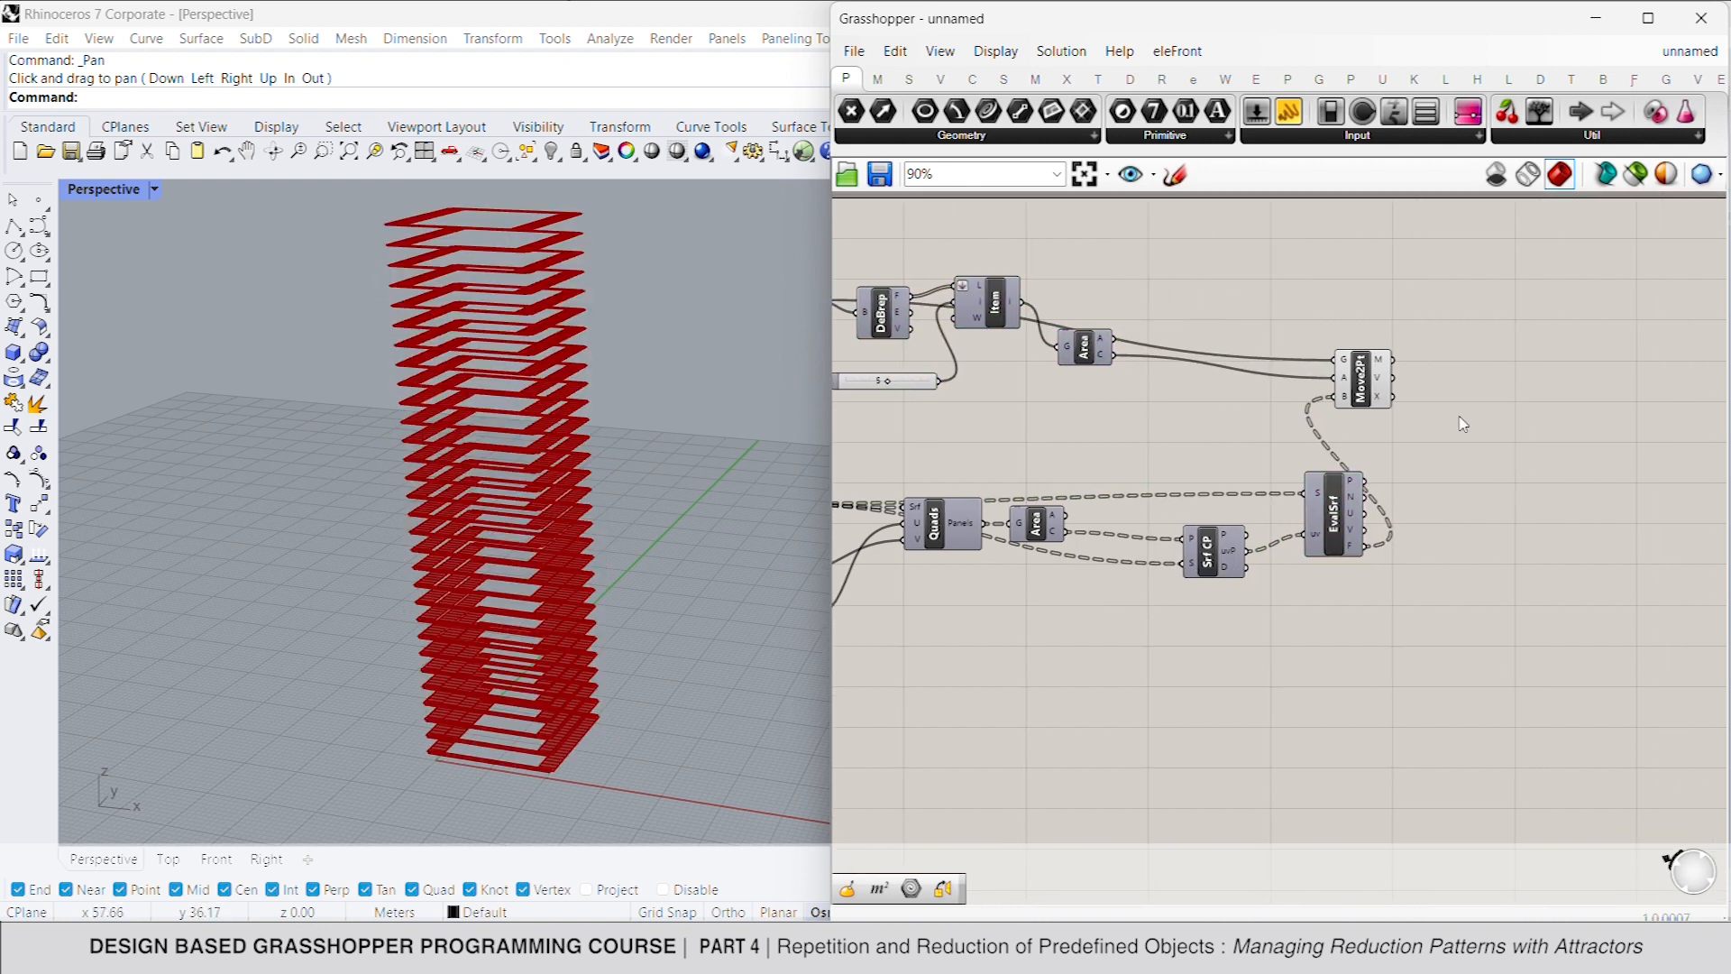
double_click(1472, 411)
type("orie")
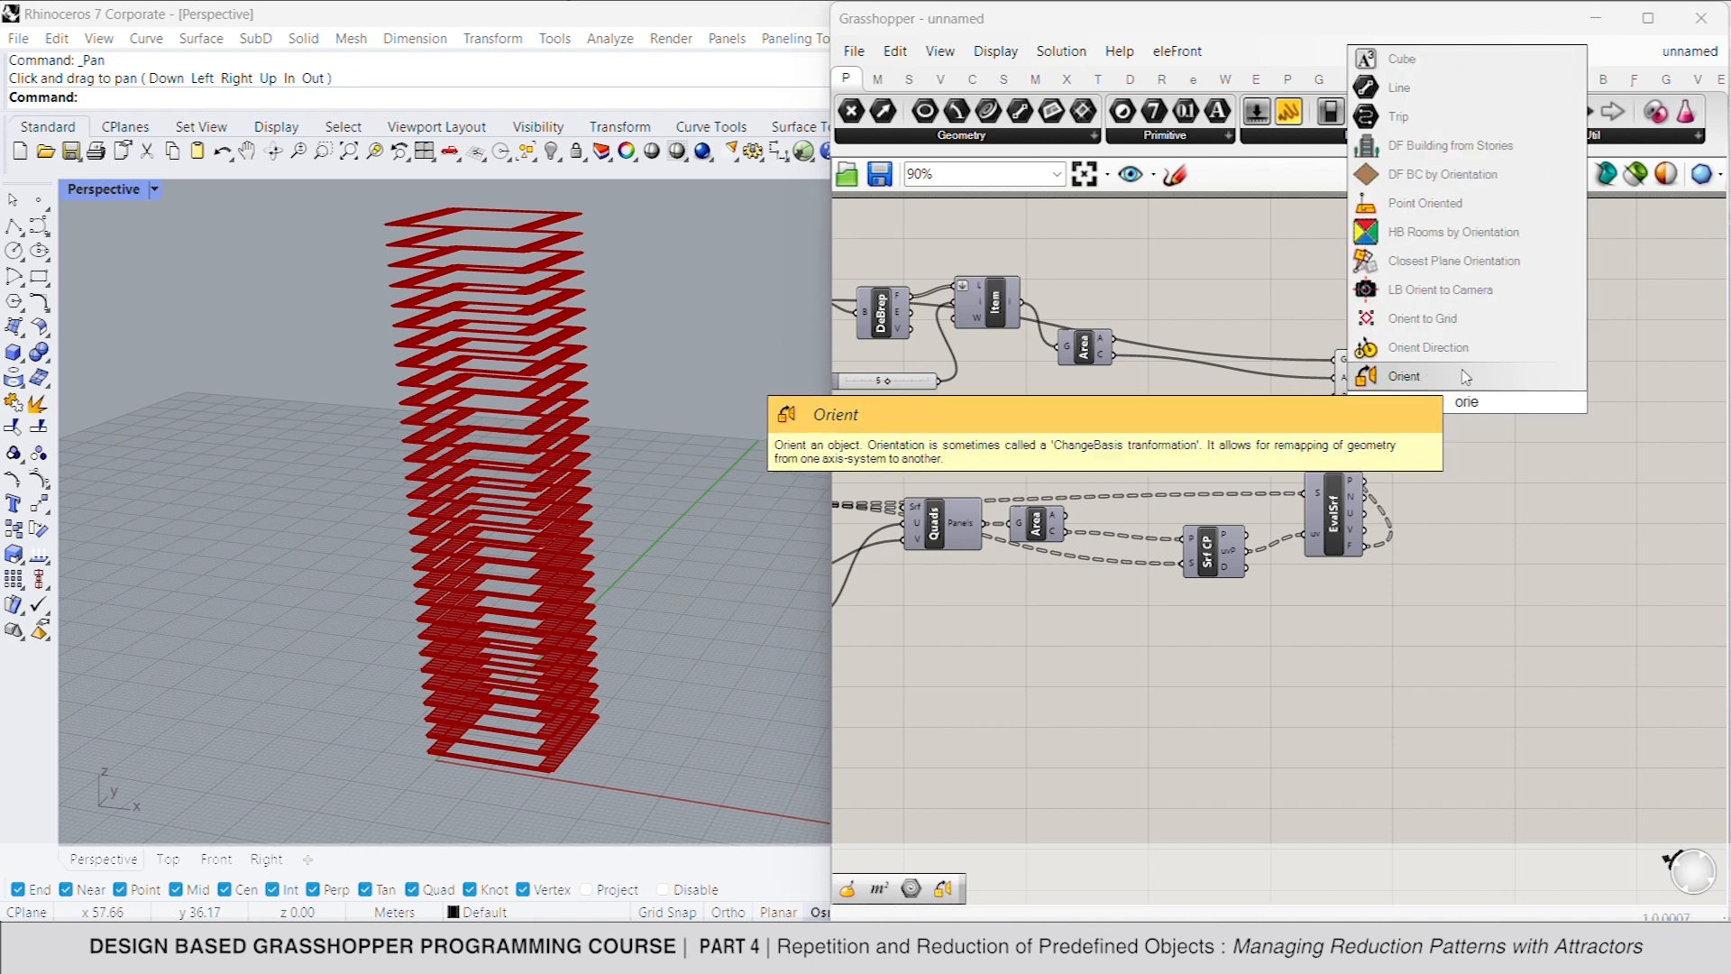
left_click(1466, 377)
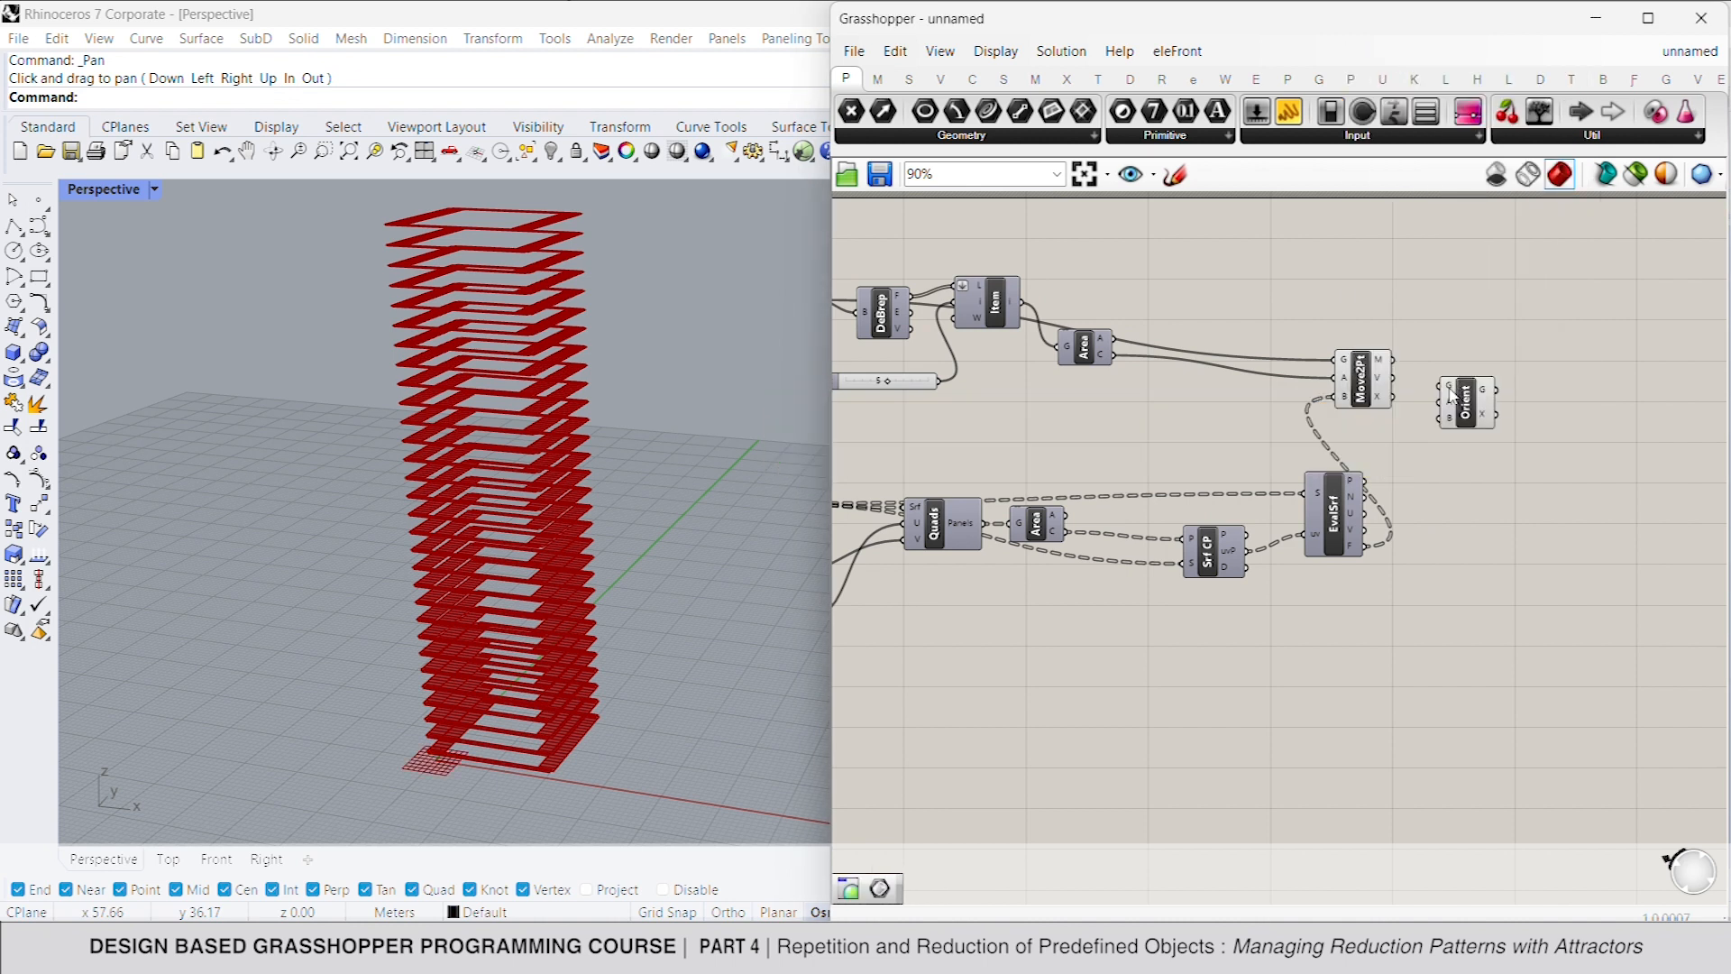
left_click_drag(1445, 387, 923, 316)
scroll(1520, 412, "down", 1)
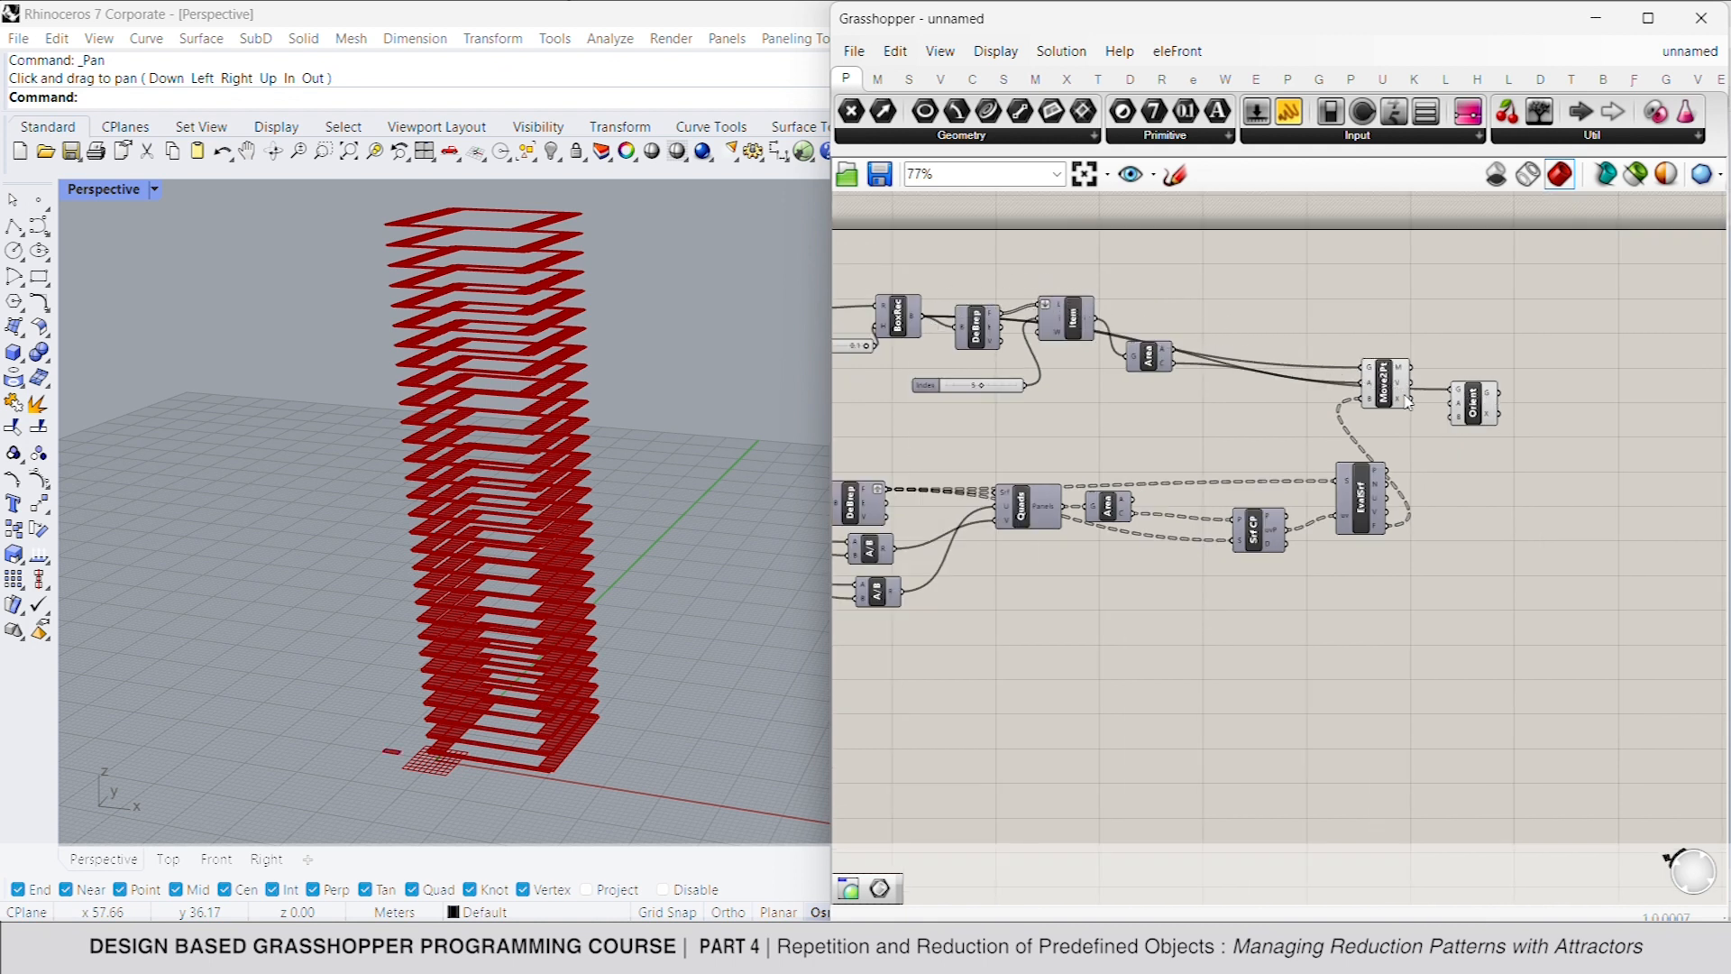
left_click_drag(1459, 410, 1172, 365)
left_click_drag(1451, 418, 1388, 526)
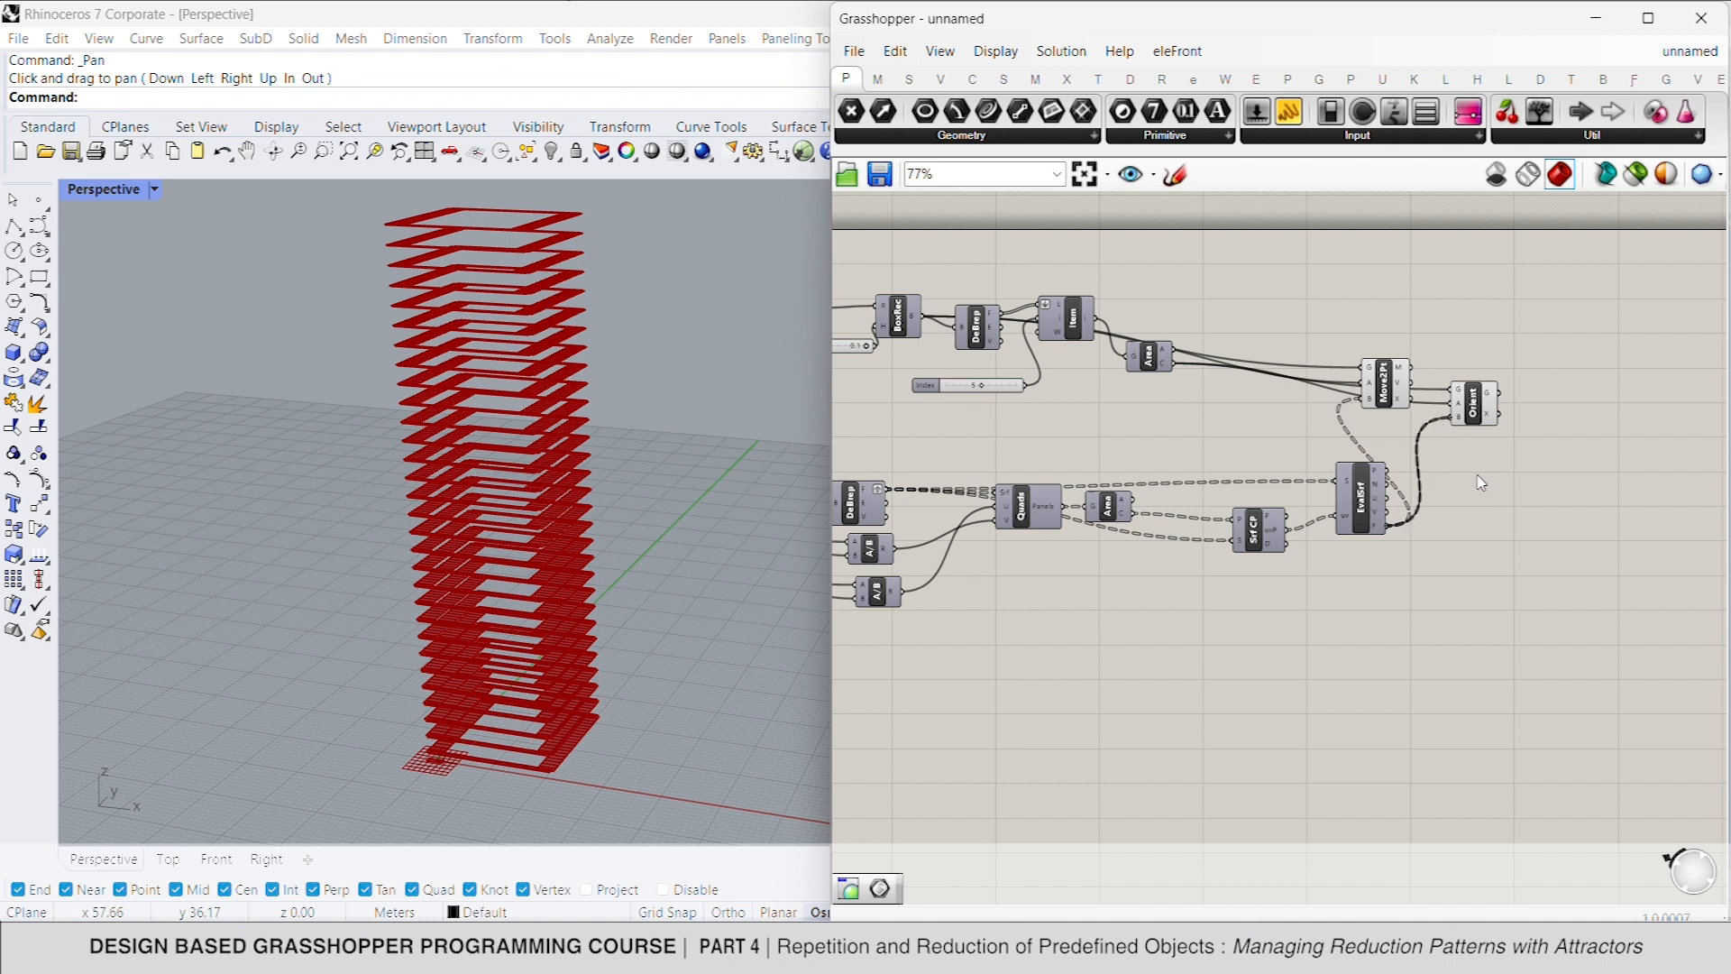
Step: Delete the Move2Pt component and move Orient further away from Evaluate Surface
left_click(1395, 380)
key("Delete")
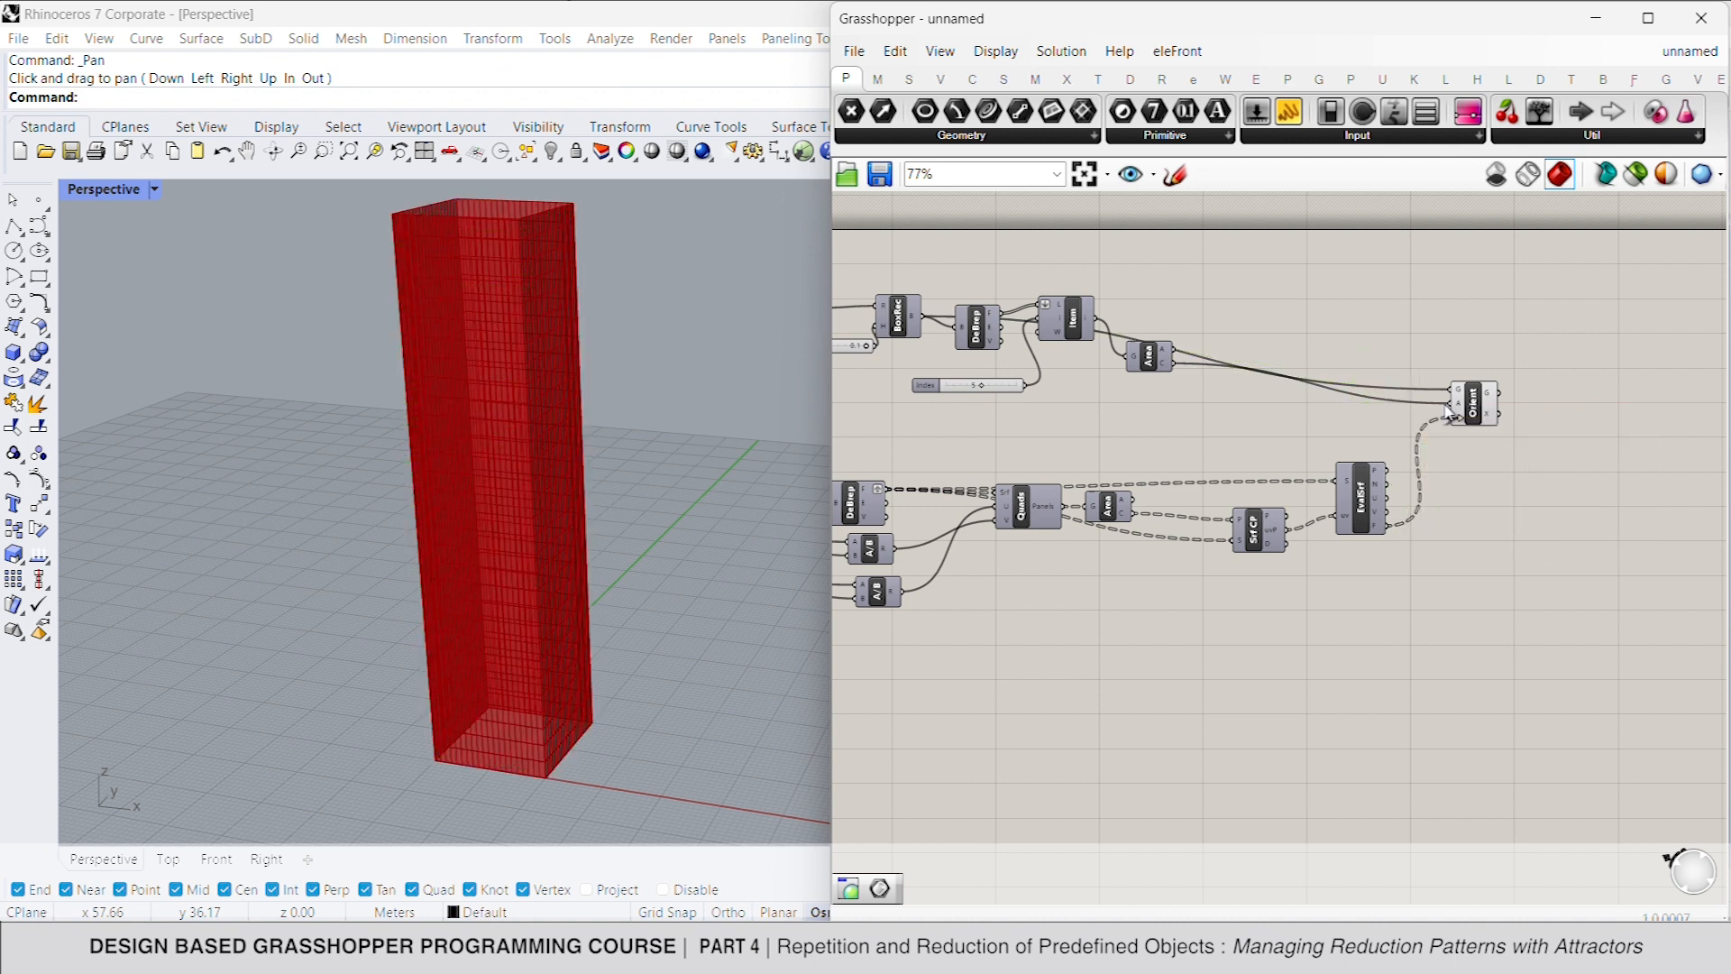
left_click_drag(1479, 413, 1556, 382)
right_click_drag(1502, 463, 1510, 421)
left_click(1504, 485)
Step: Add a Cap Holes component below the panel components and feed it the extruded tower
mouse_move(1428, 527)
right_mouse_down()
mouse_move(1440, 489)
mouse_move(1537, 493)
right_mouse_up()
right_click_drag(1245, 512, 1326, 497)
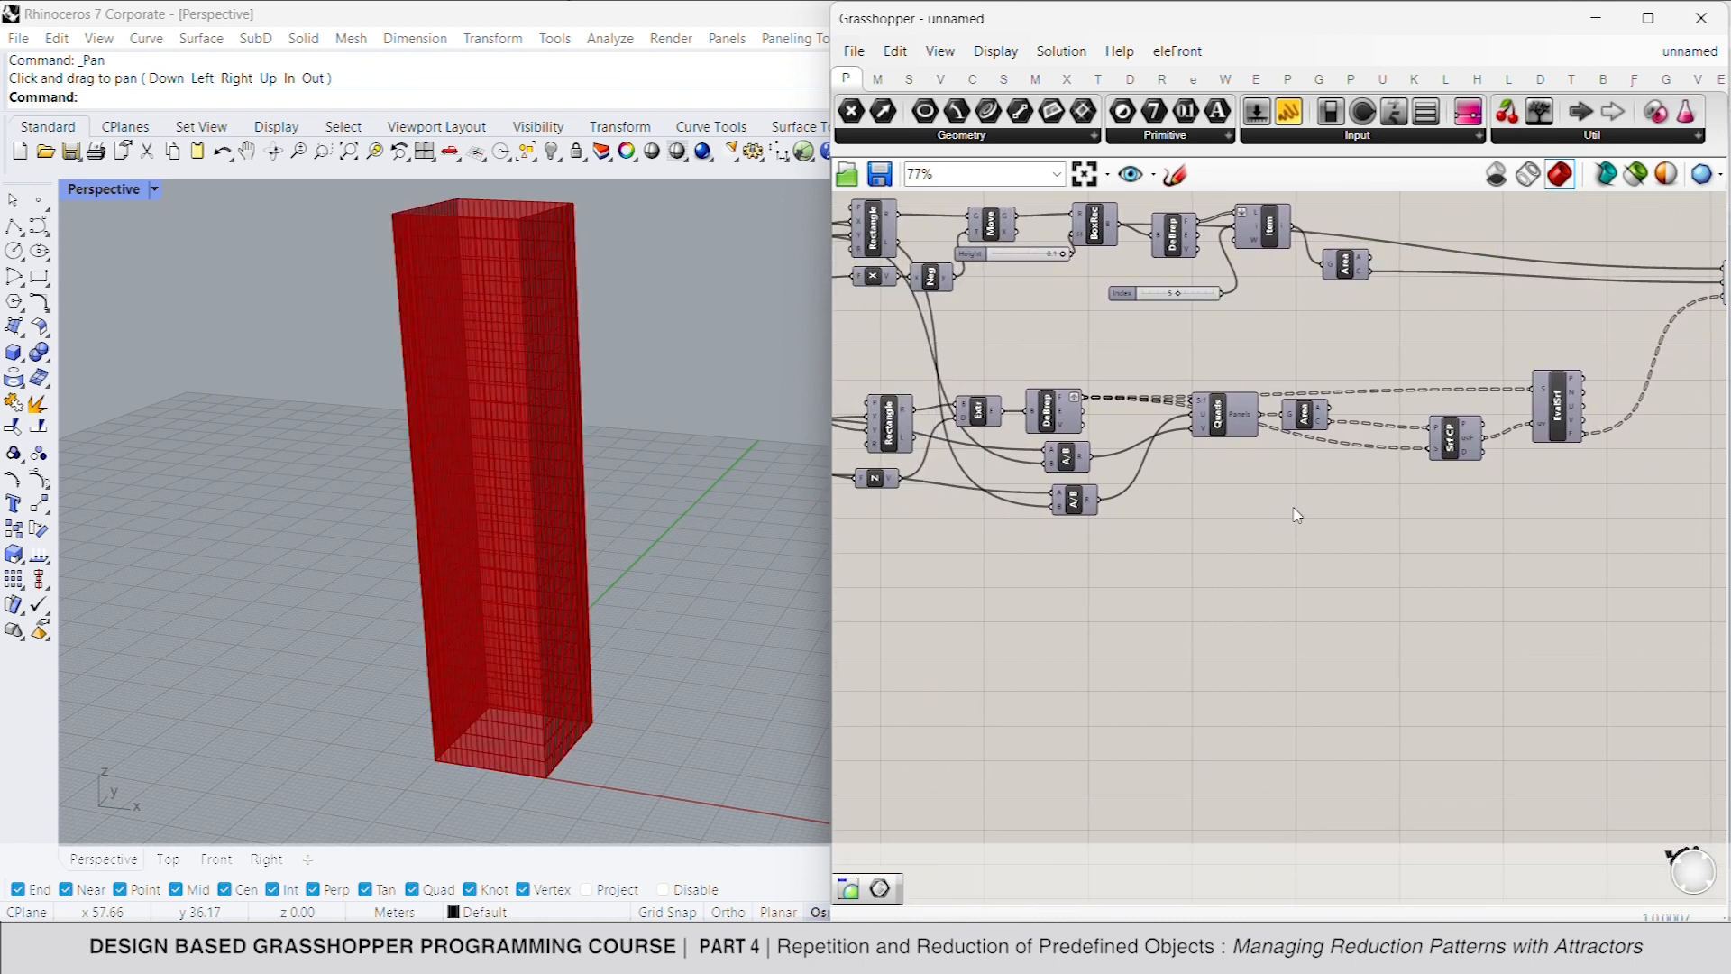
double_click(1213, 552)
type("cap")
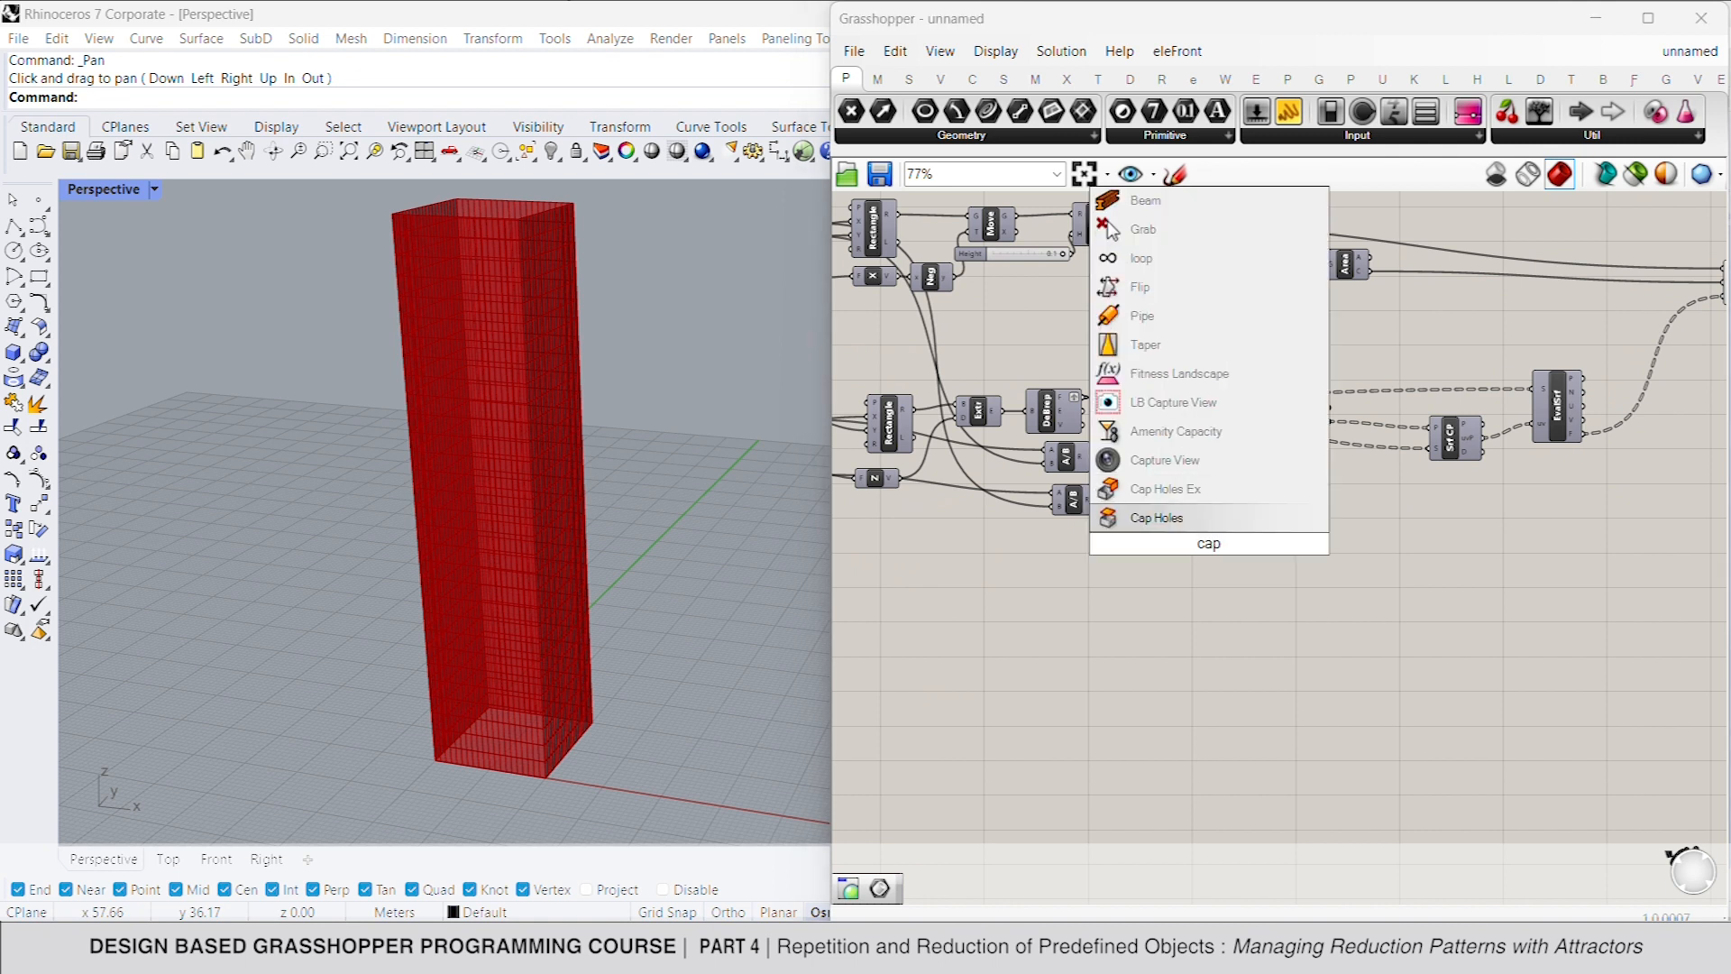
left_click(1213, 521)
mouse_move(1186, 545)
left_mouse_down()
mouse_move(1003, 412)
mouse_move(1192, 550)
mouse_move(1154, 548)
left_mouse_up()
Step: Add a Custom Preview component and connect the capped tower as its geometry
double_click(1248, 546)
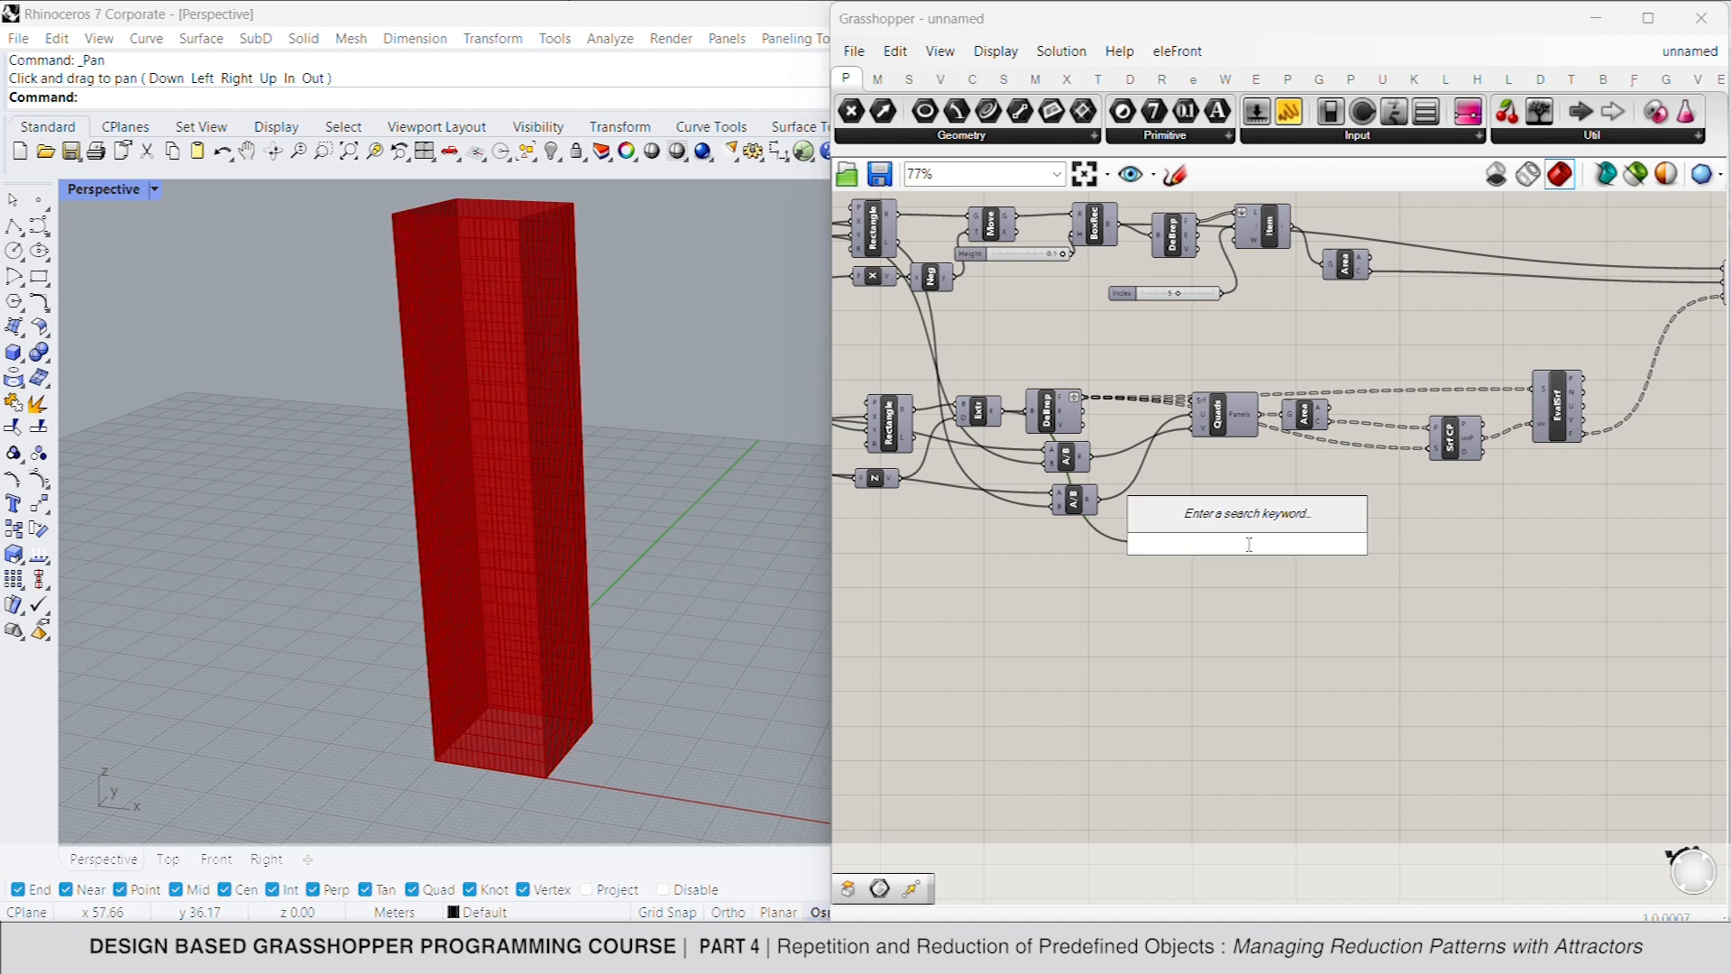
type("custom")
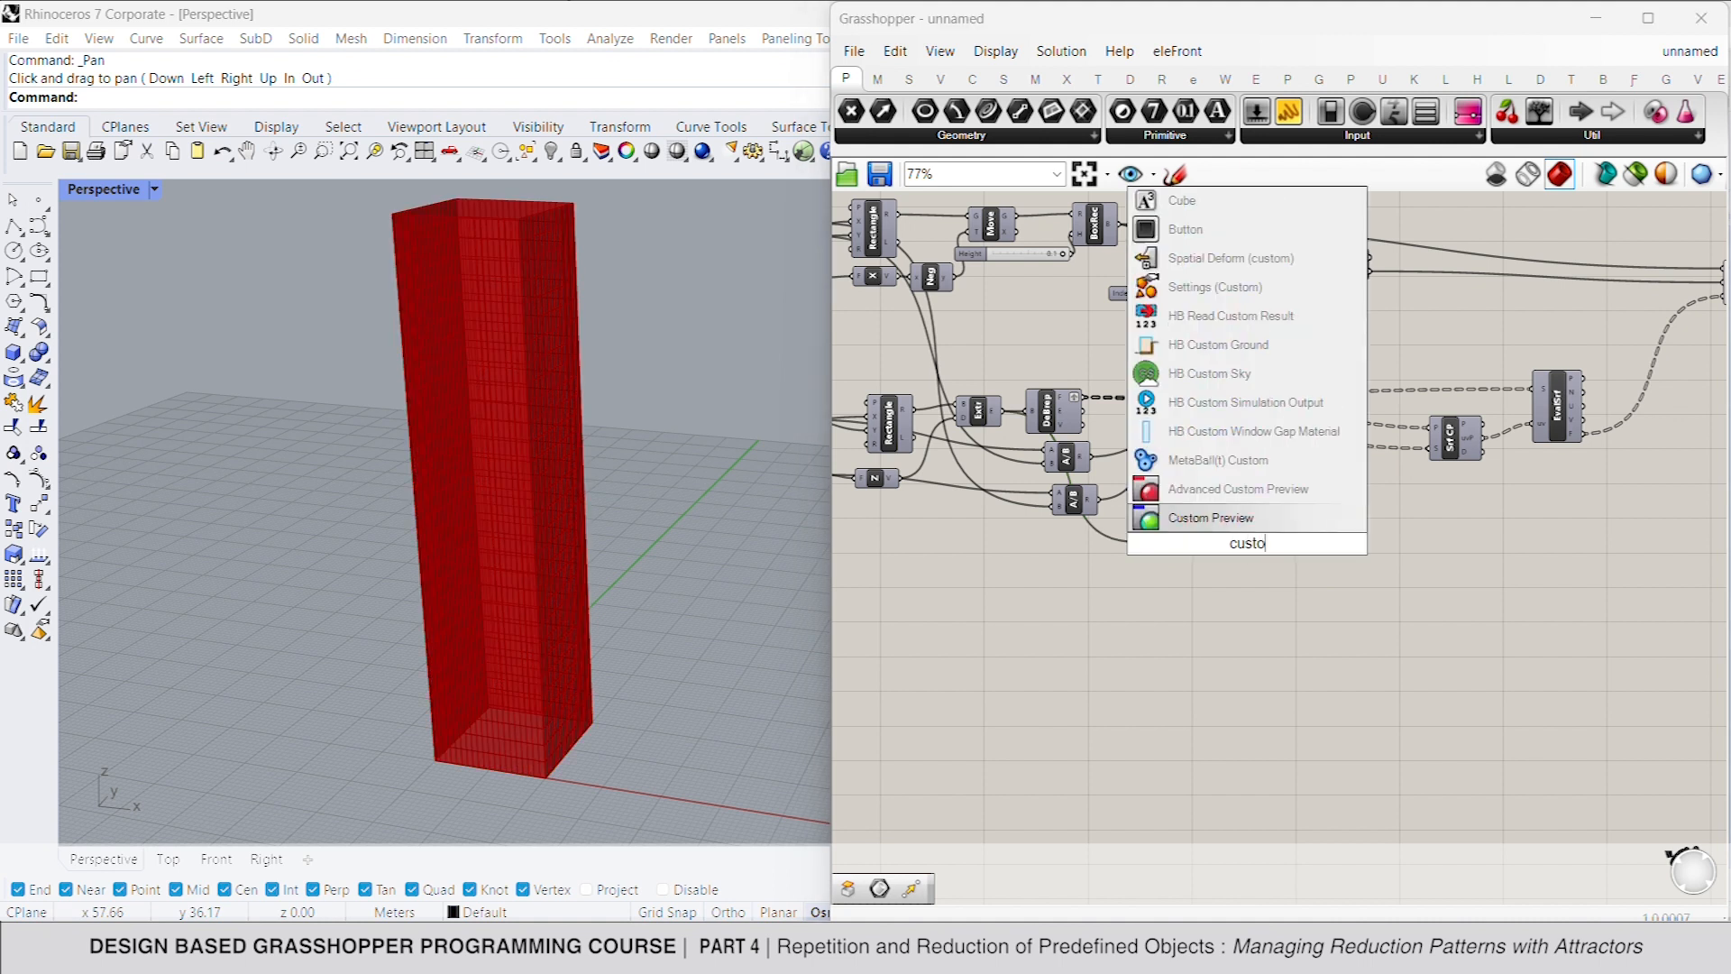
left_click(1245, 518)
left_click_drag(1175, 541, 1244, 553)
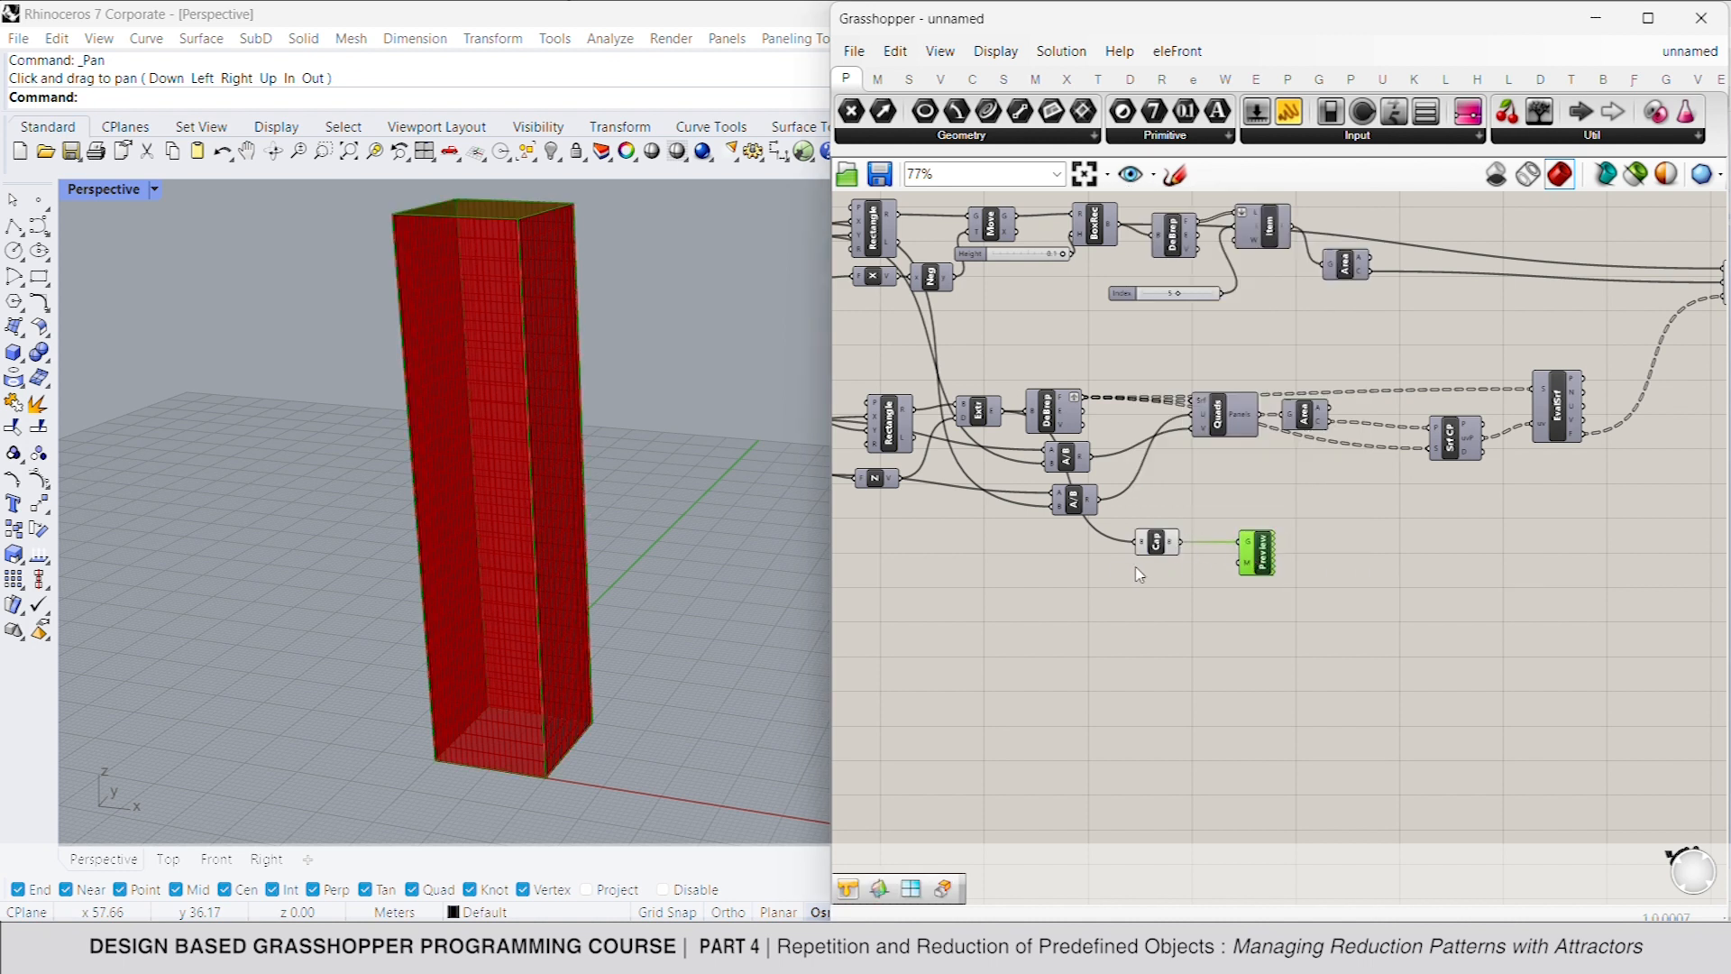
Step: Add a Colour Swatch as the tower preview's material and set it to light grey with Sat 0 and Val 74
left_click(1139, 570)
double_click(1121, 566)
type("colo")
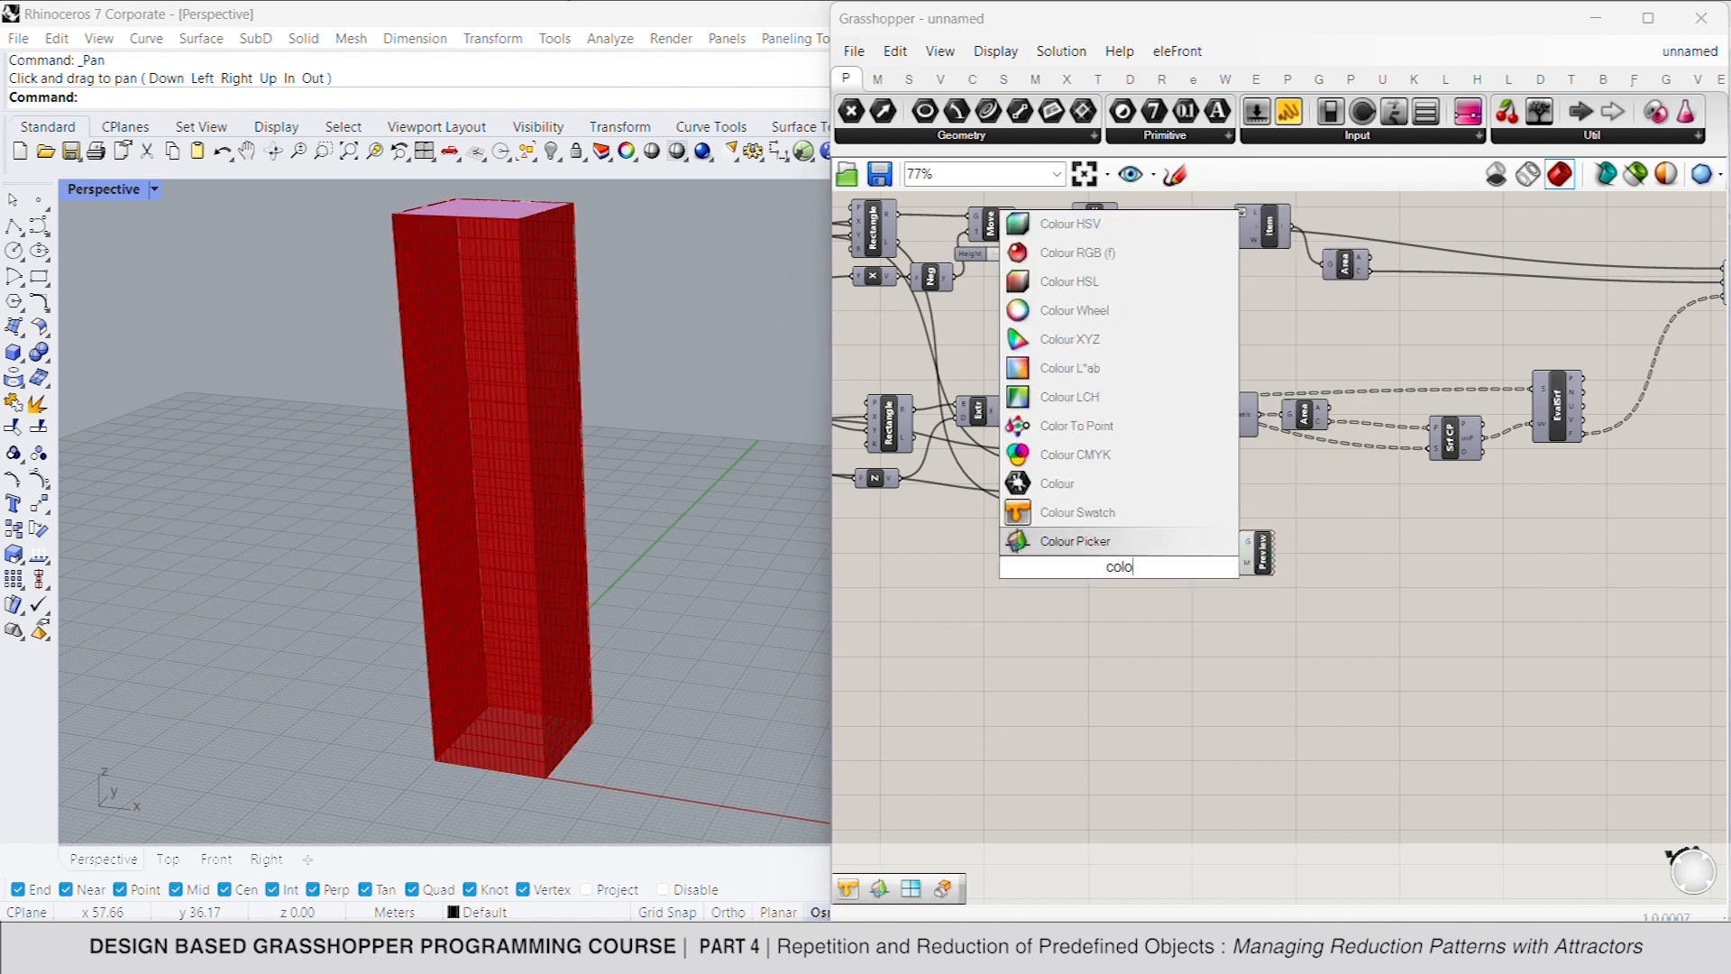
left_click(1113, 513)
left_click_drag(1152, 567, 1245, 563)
left_click(1138, 567)
left_click(1256, 693)
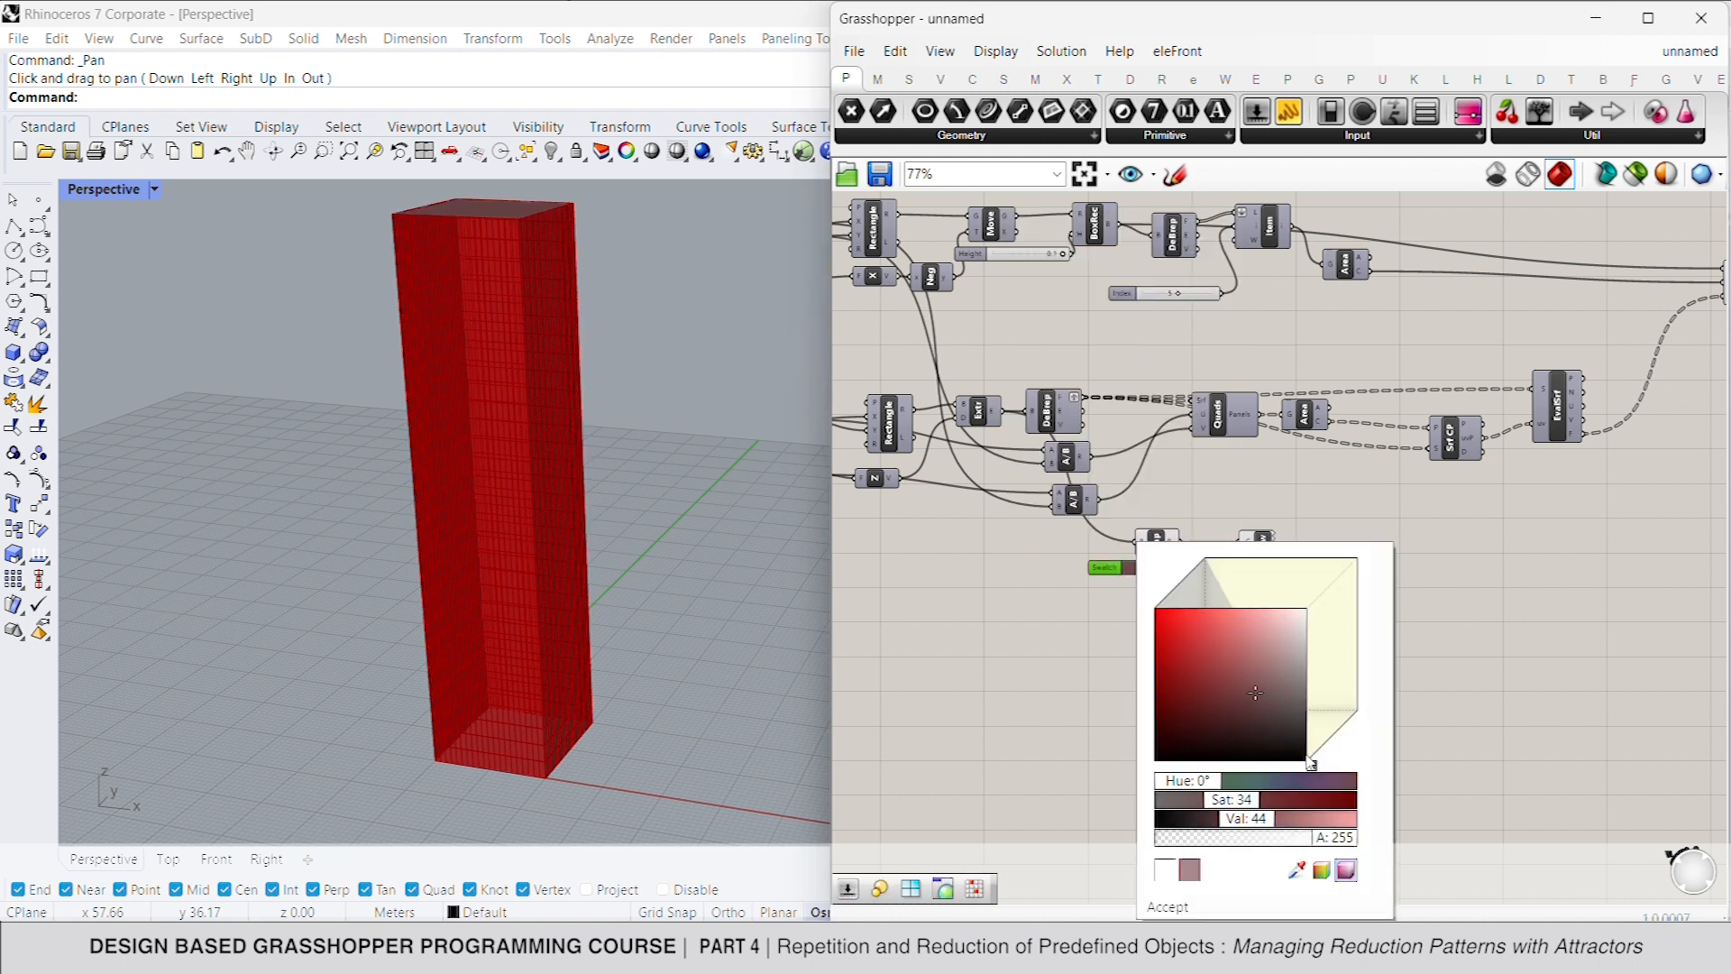
left_click_drag(1249, 800, 1137, 800)
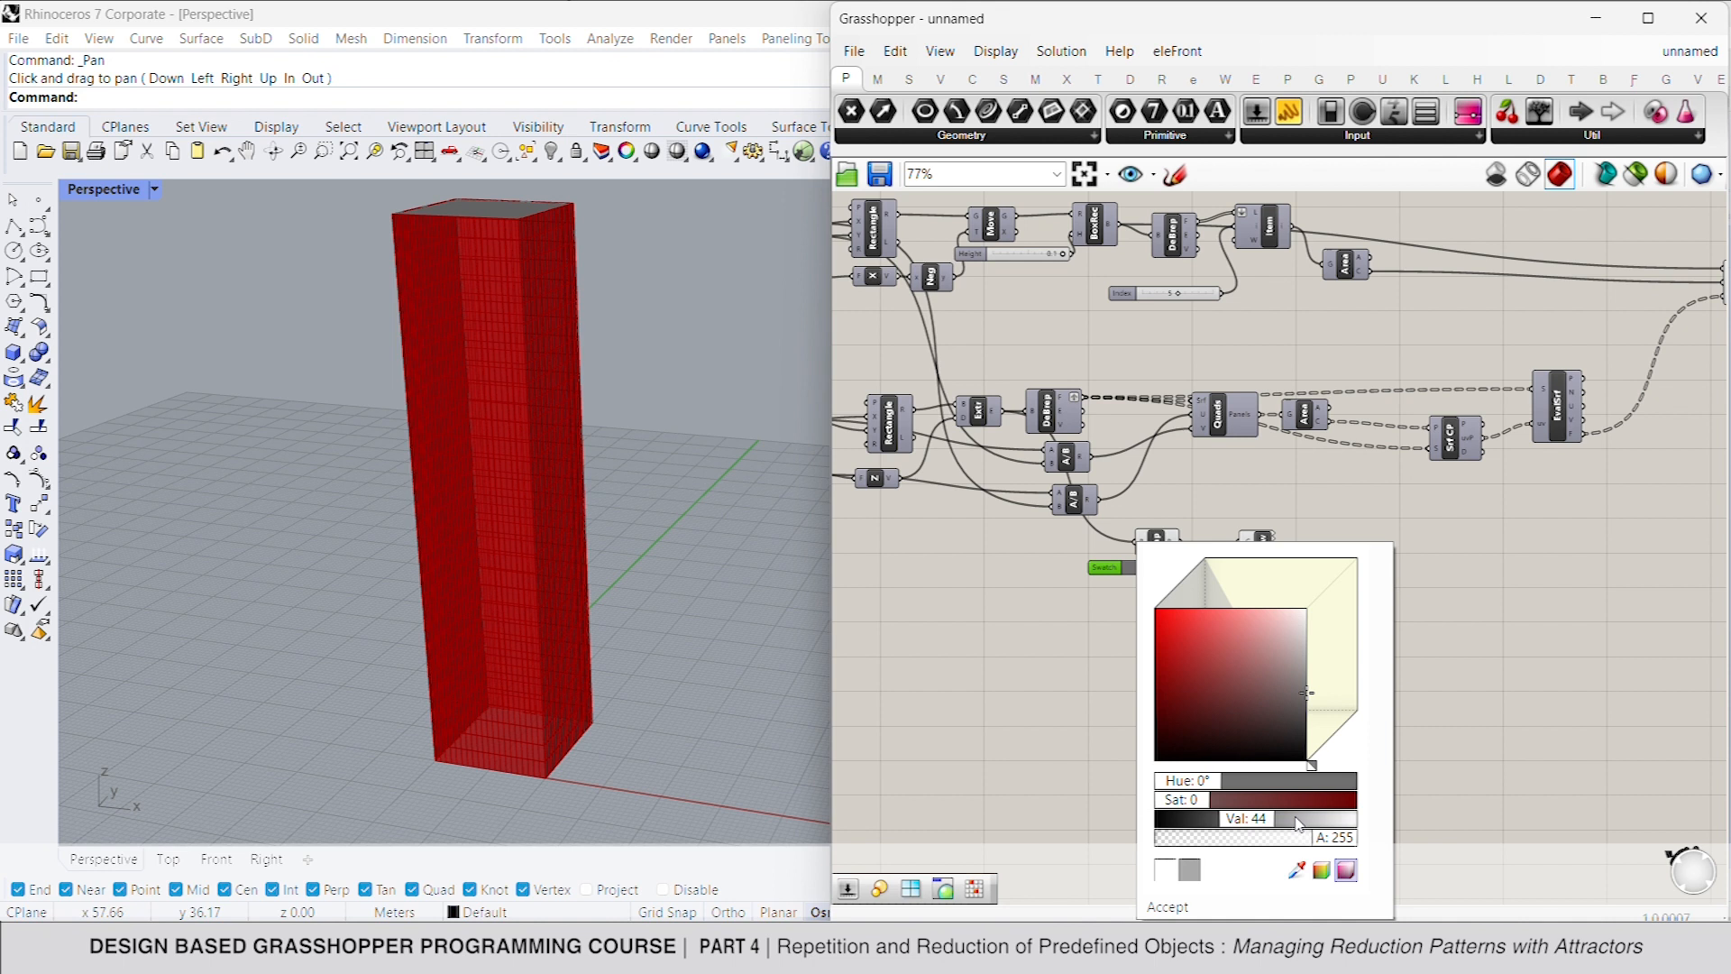
left_click_drag(1252, 816, 1296, 814)
left_click(1070, 749)
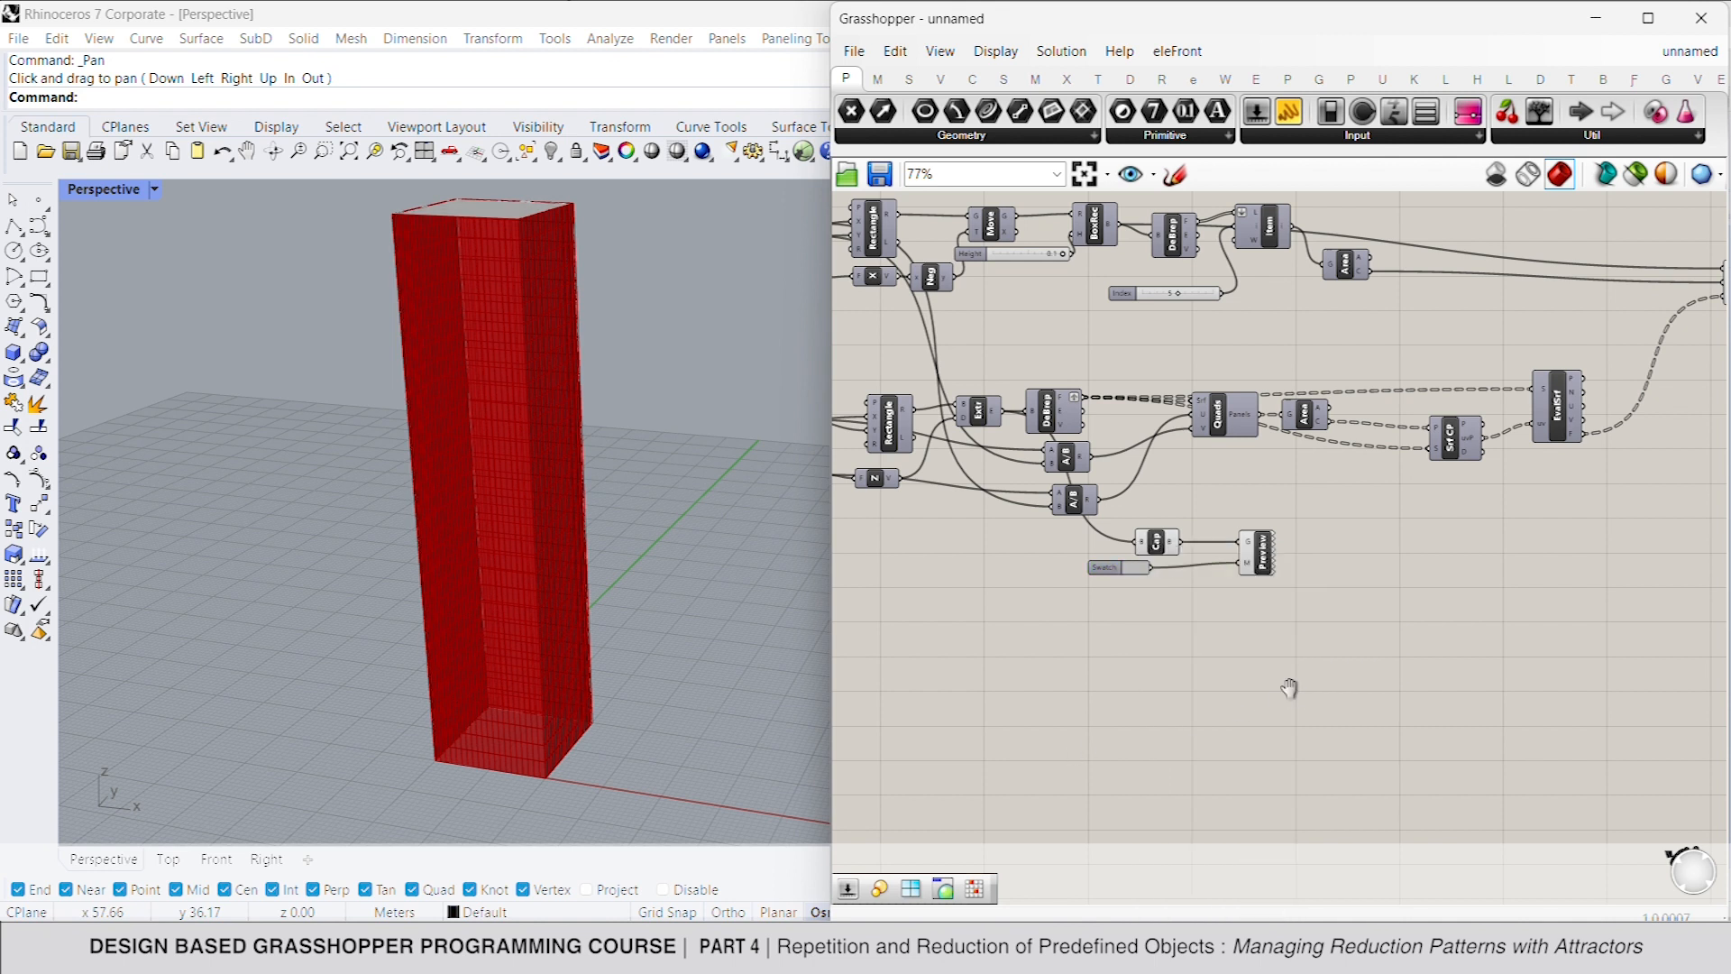
Step: Turn off the preview of the Cap Holes component
right_click_drag(1290, 684, 1169, 685)
left_click(1042, 547)
middle_click(1134, 461)
left_click(1195, 495)
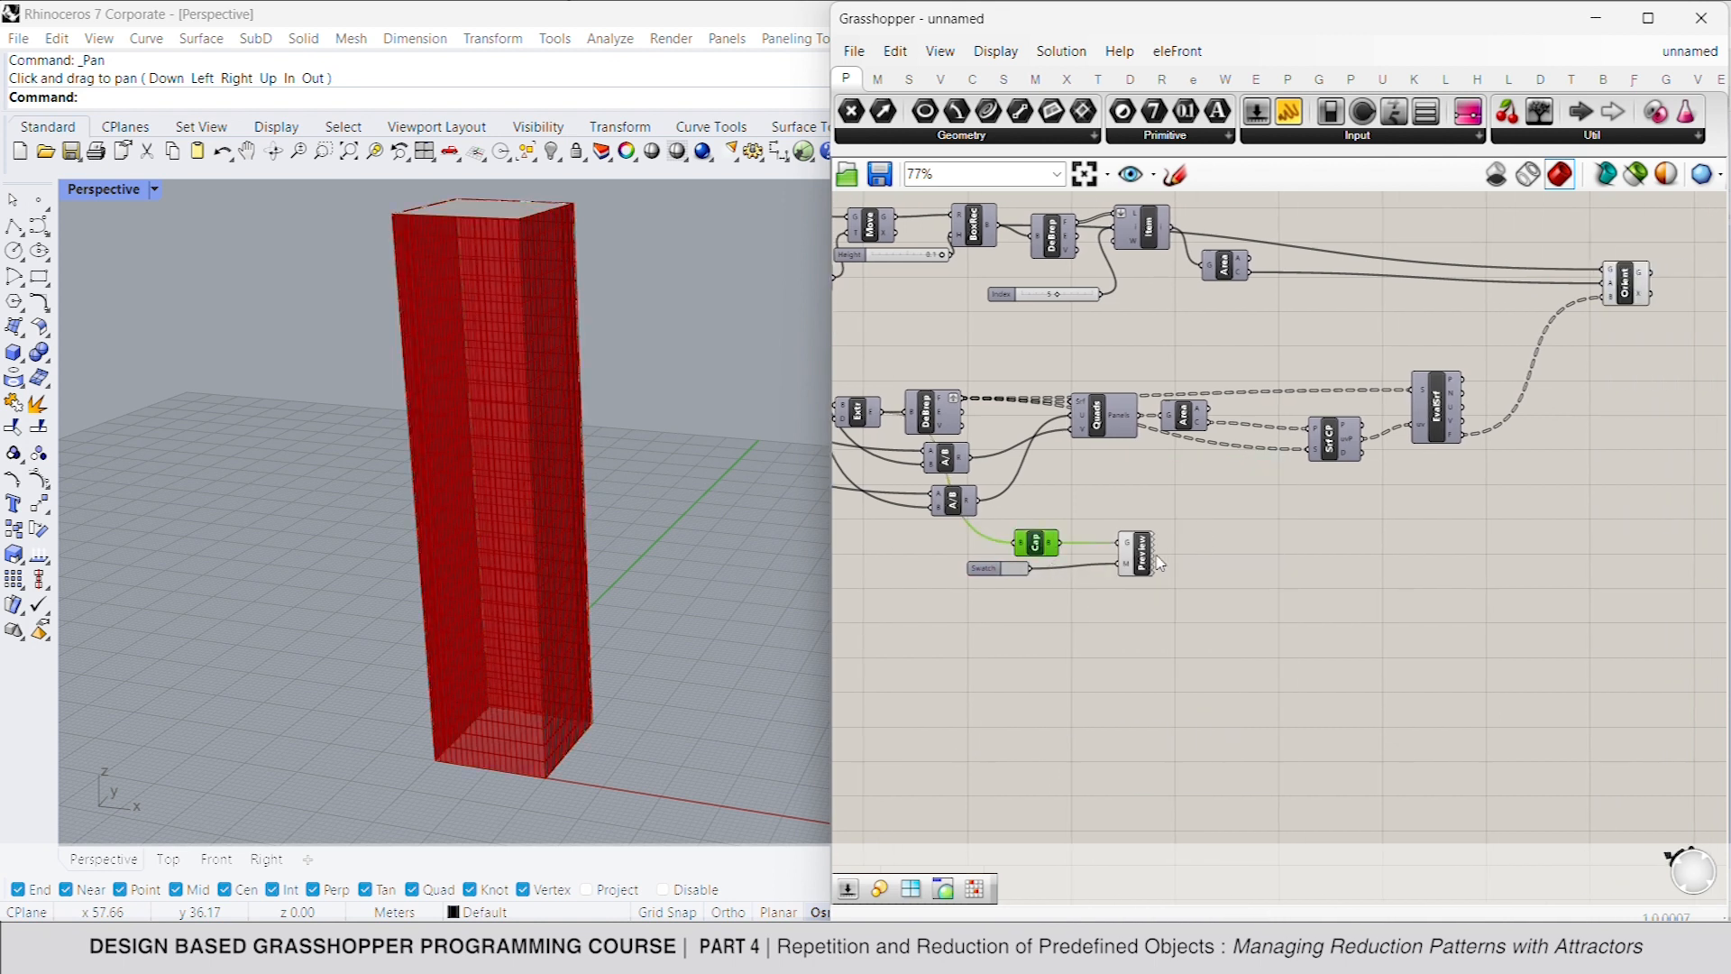
Step: Duplicate the Custom Preview and its swatch, place the copies beside Orient and feed them the oriented geometry
left_click(1136, 561)
left_click(1017, 569, "shift")
left_click(1314, 558)
left_click_drag(1174, 609, 982, 572)
key("ctrl+c")
key("ctrl+v")
left_click_drag(1131, 556, 1630, 442)
right_click_drag(1629, 442, 1145, 530)
left_click_drag(1174, 533, 1209, 411)
Step: Set the colour swatch of the oriented boxes' preview to red
left_click(1176, 480)
left_click(1209, 410)
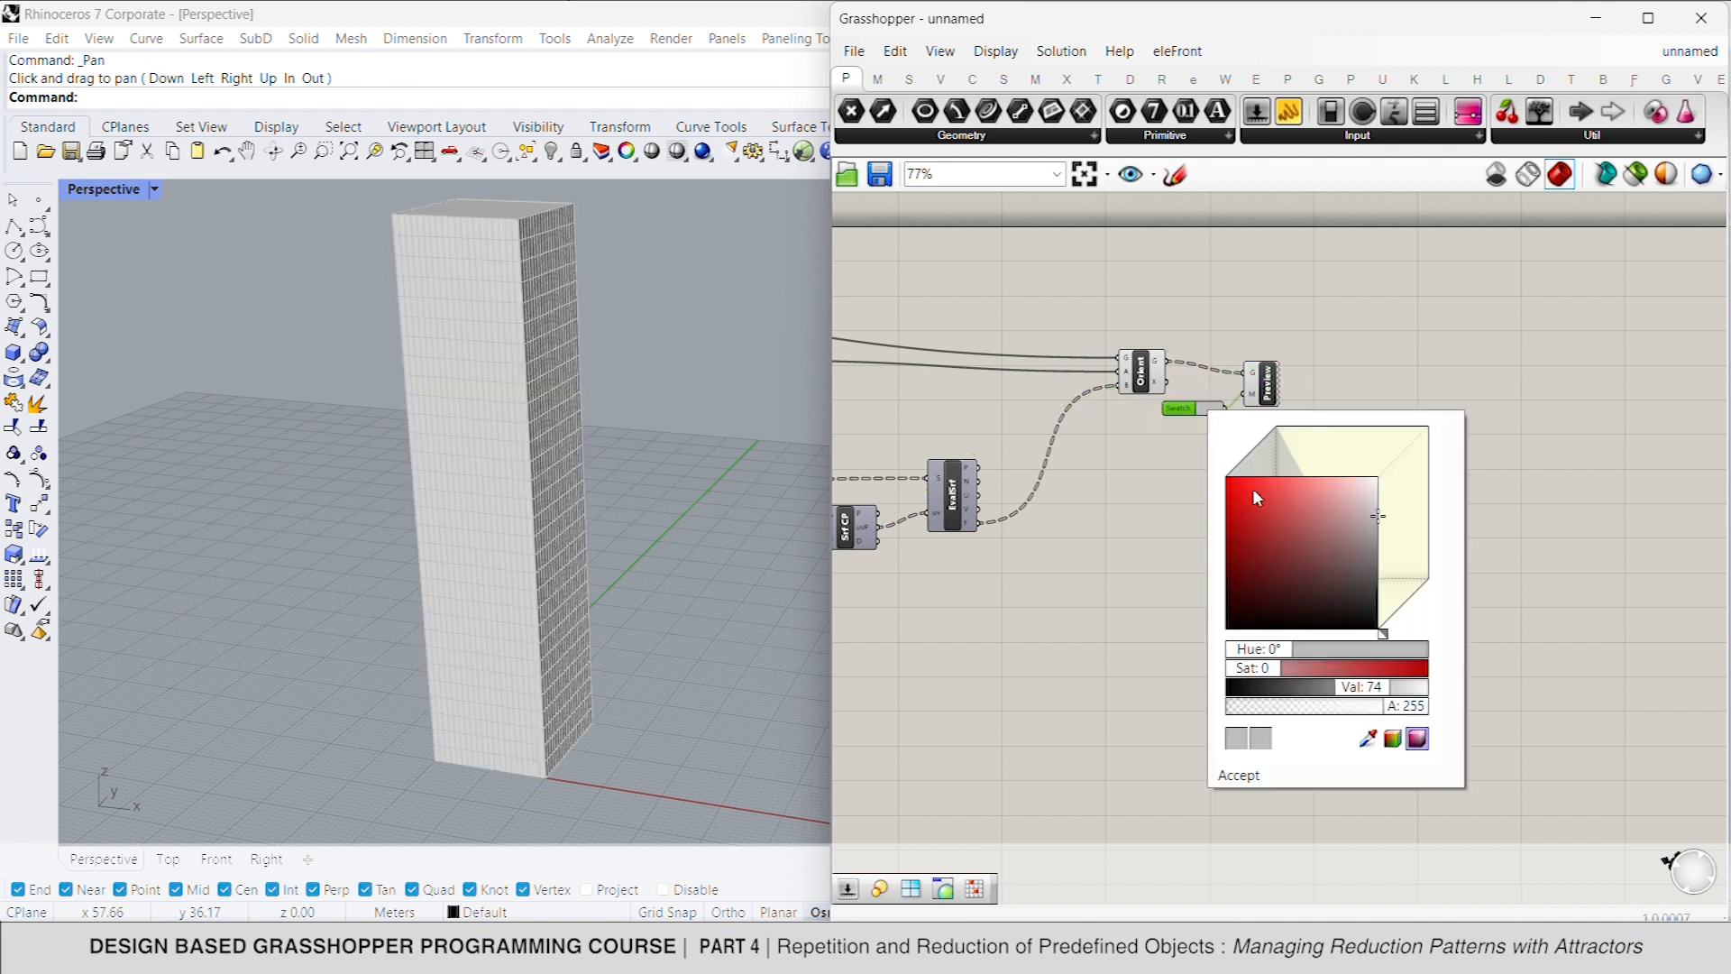
left_click(1276, 506)
Step: Turn off the preview of the Orient component
left_click(1157, 386)
right_click(1222, 316)
left_click(1275, 348)
left_click(1245, 323)
Step: Add a Random Reduce component and connect the Evaluate Surface frames as its list
right_click_drag(1245, 323, 1440, 362)
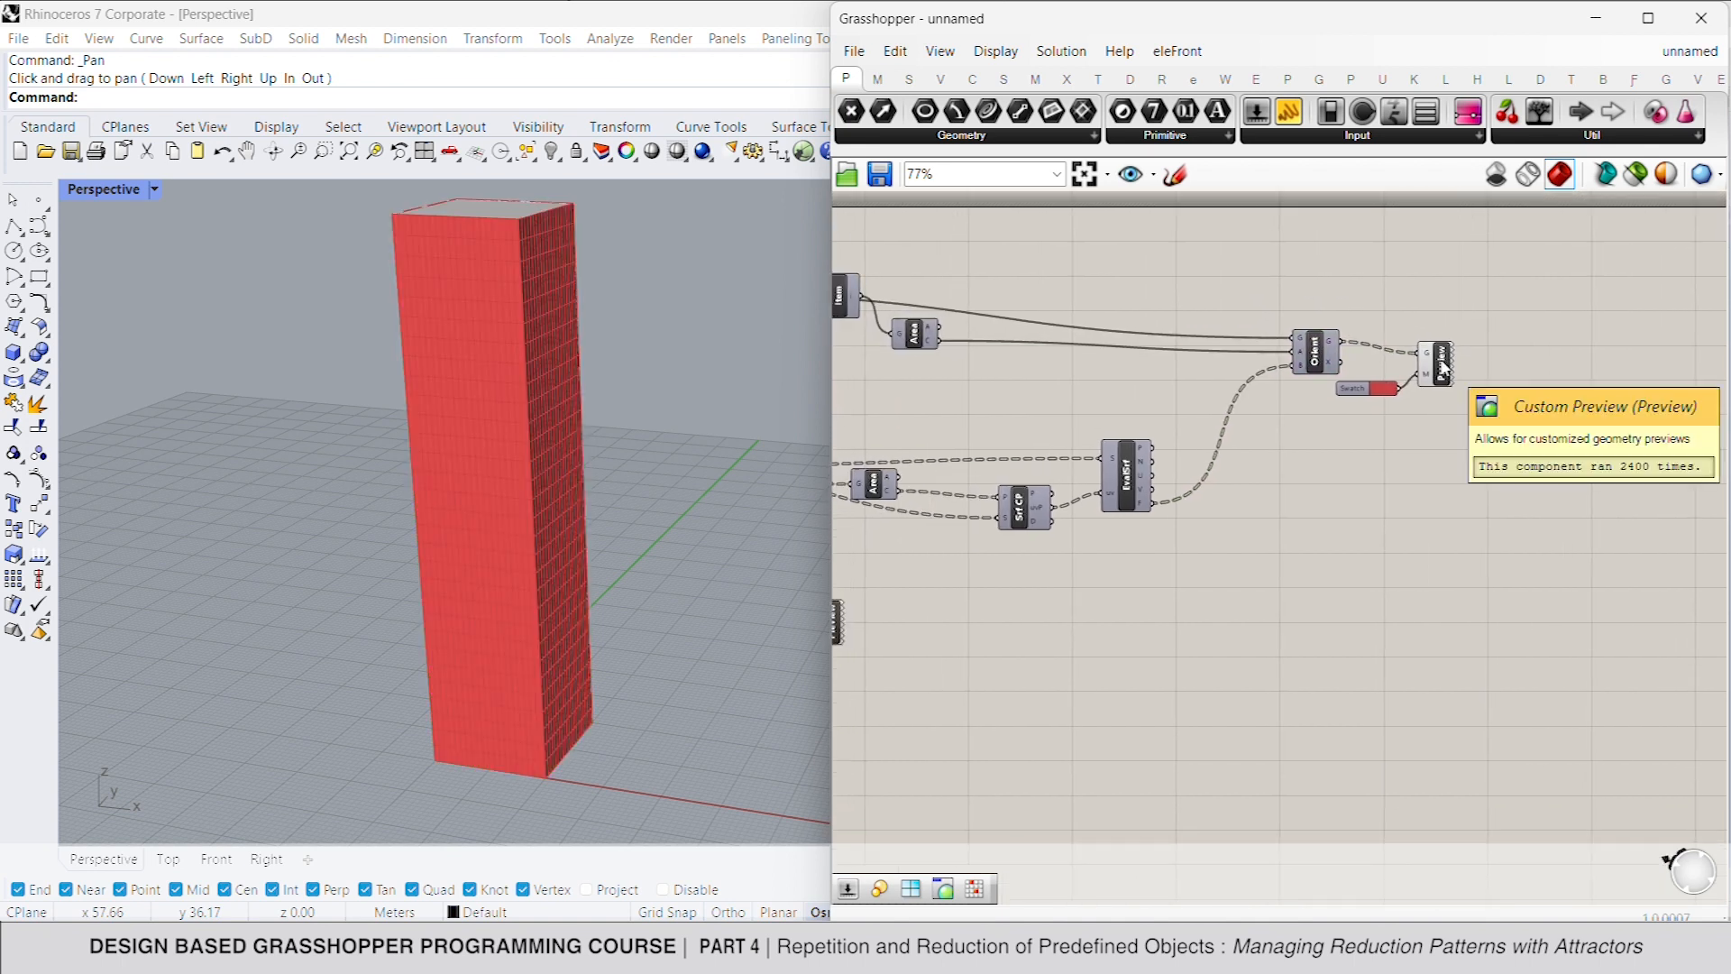
double_click(1307, 519)
type("rand")
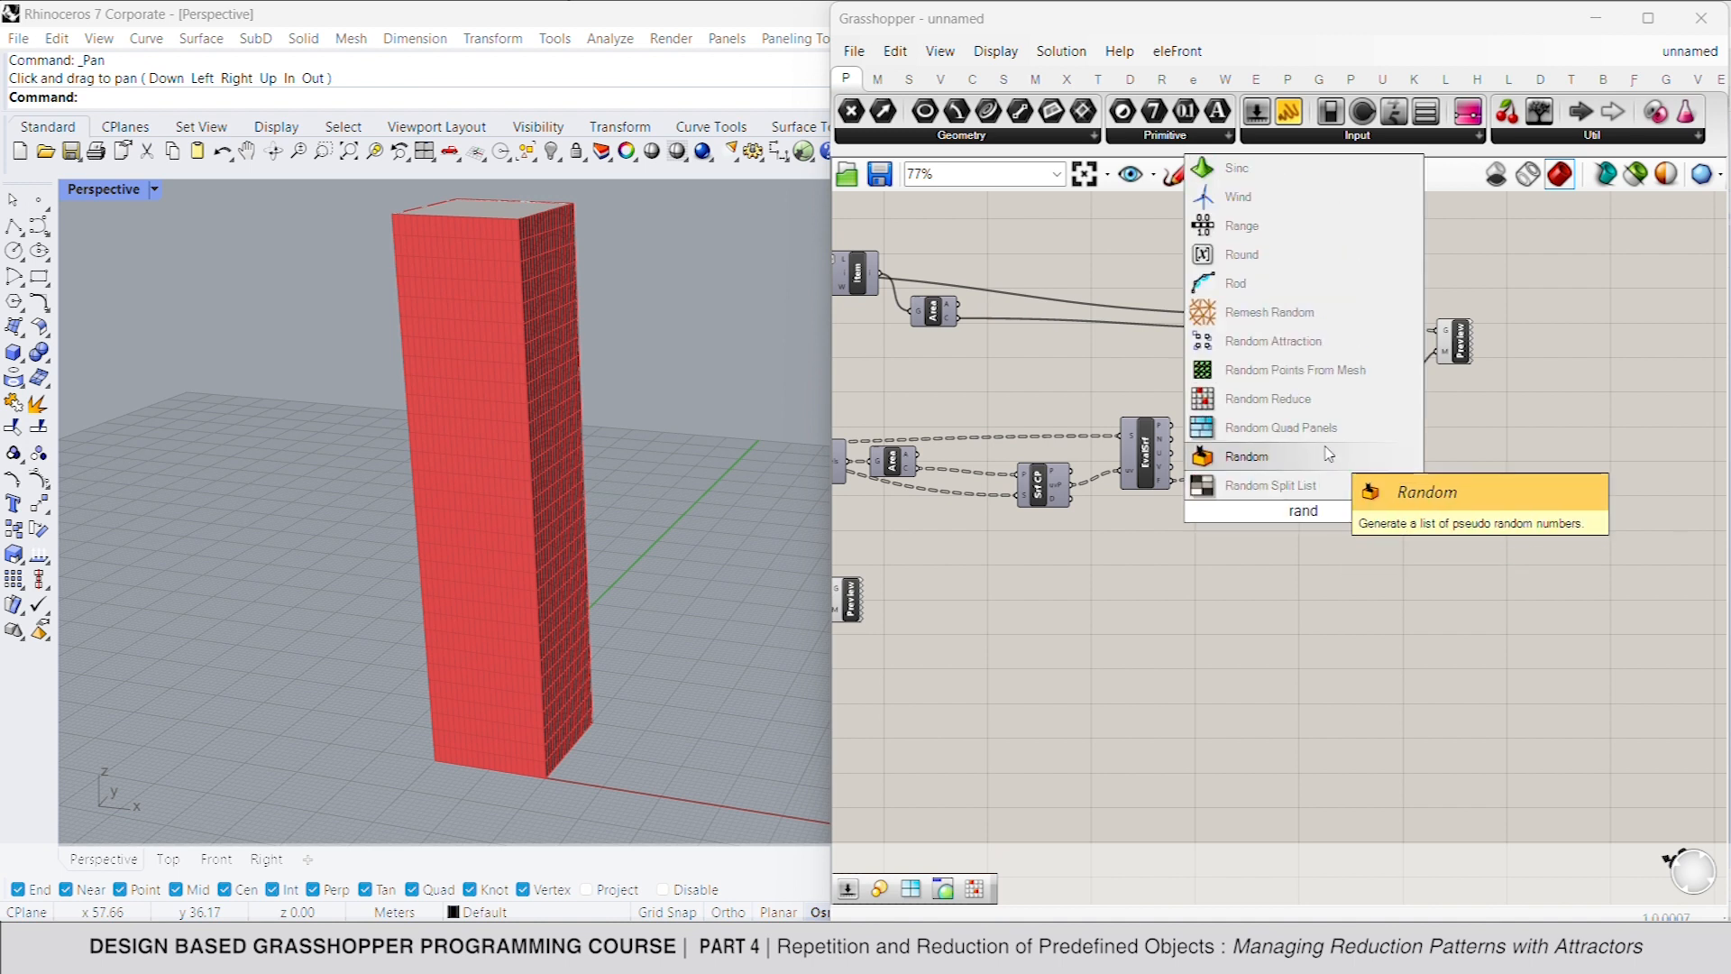
left_click(1272, 399)
left_click_drag(1283, 501, 1171, 480)
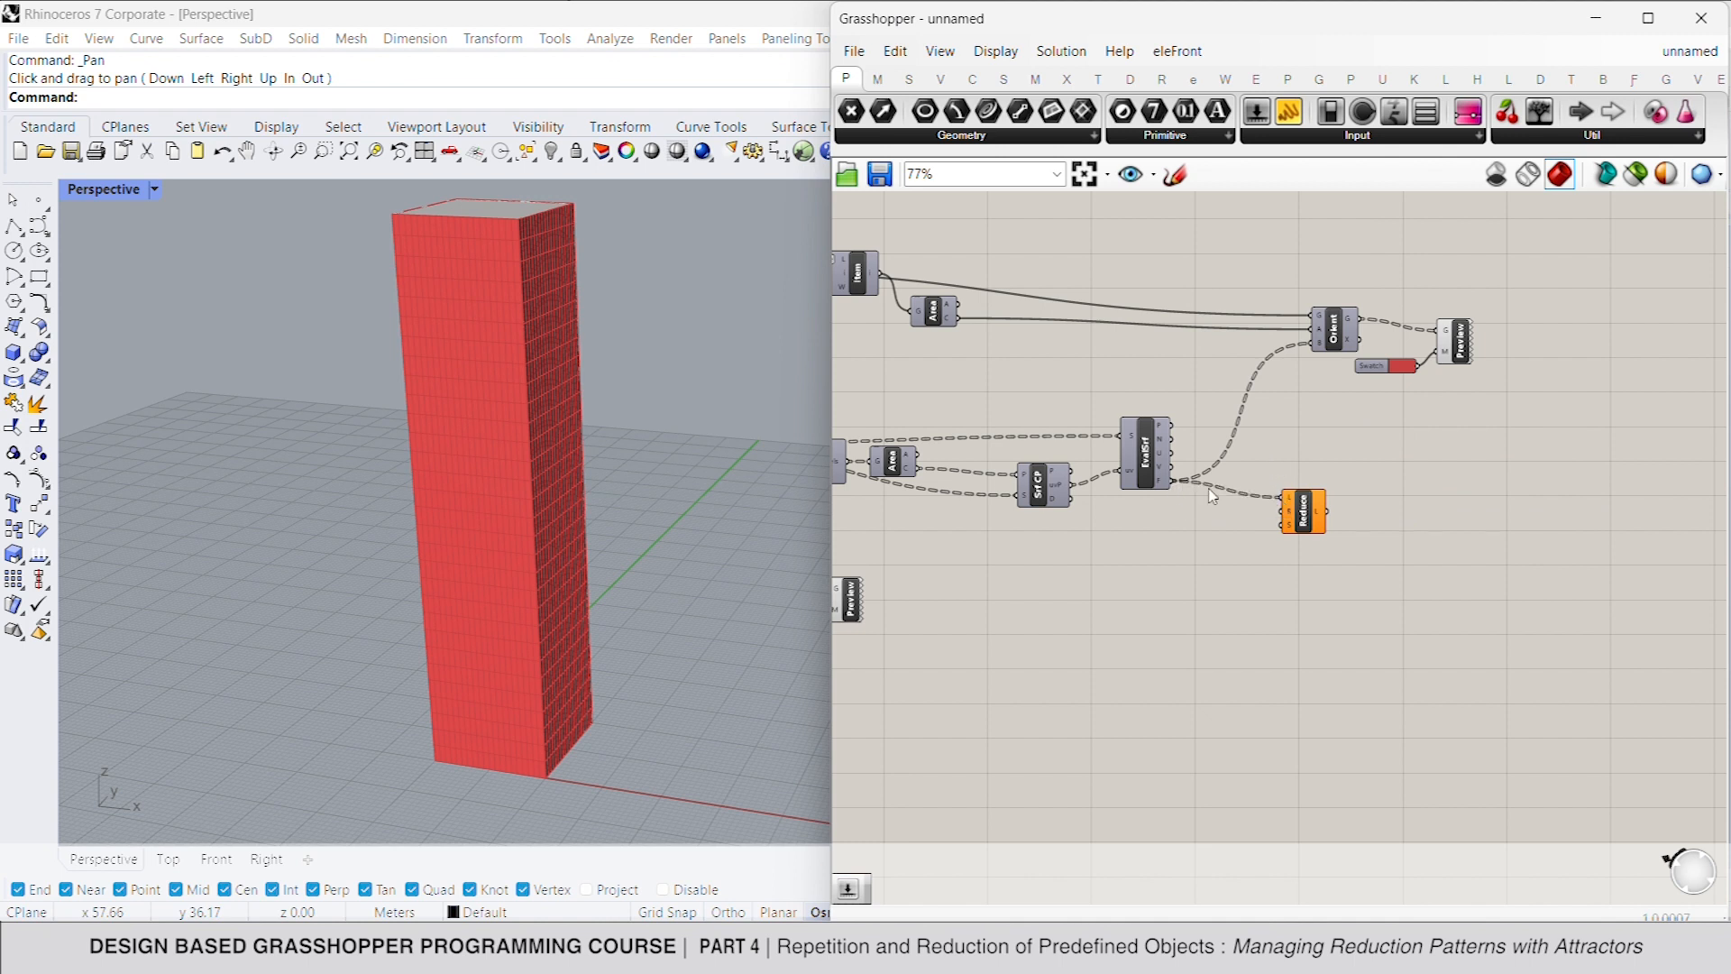
Step: Add an integer number slider ranging from 0 to 2400 for the Random Reduce reduction input
double_click(1161, 505)
type("9")
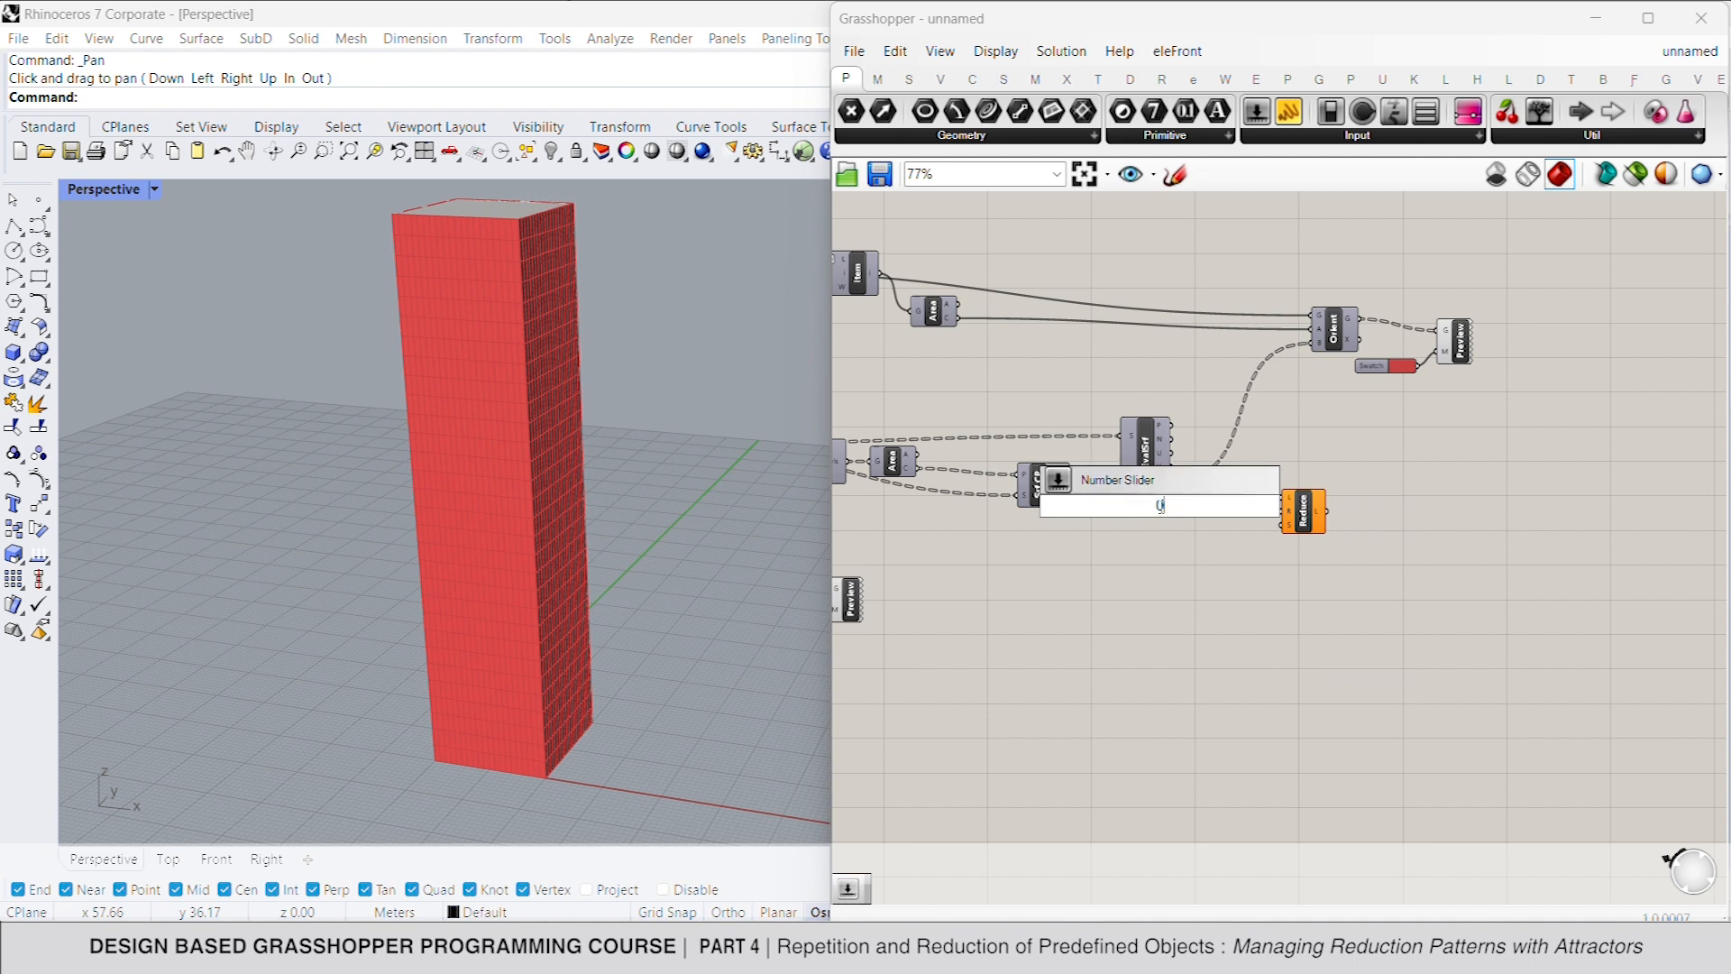
type("...2400")
key("Return")
Step: Copy the slider for the Random Reduce seed input and feed the reduced frames to Orient as target planes
left_click(1163, 512)
key("ctrl+c")
key("ctrl+v")
left_click_drag(1186, 516, 1312, 344)
Step: Turn off the preview of the Random Reduce component
left_click(1308, 505)
middle_click(1419, 523)
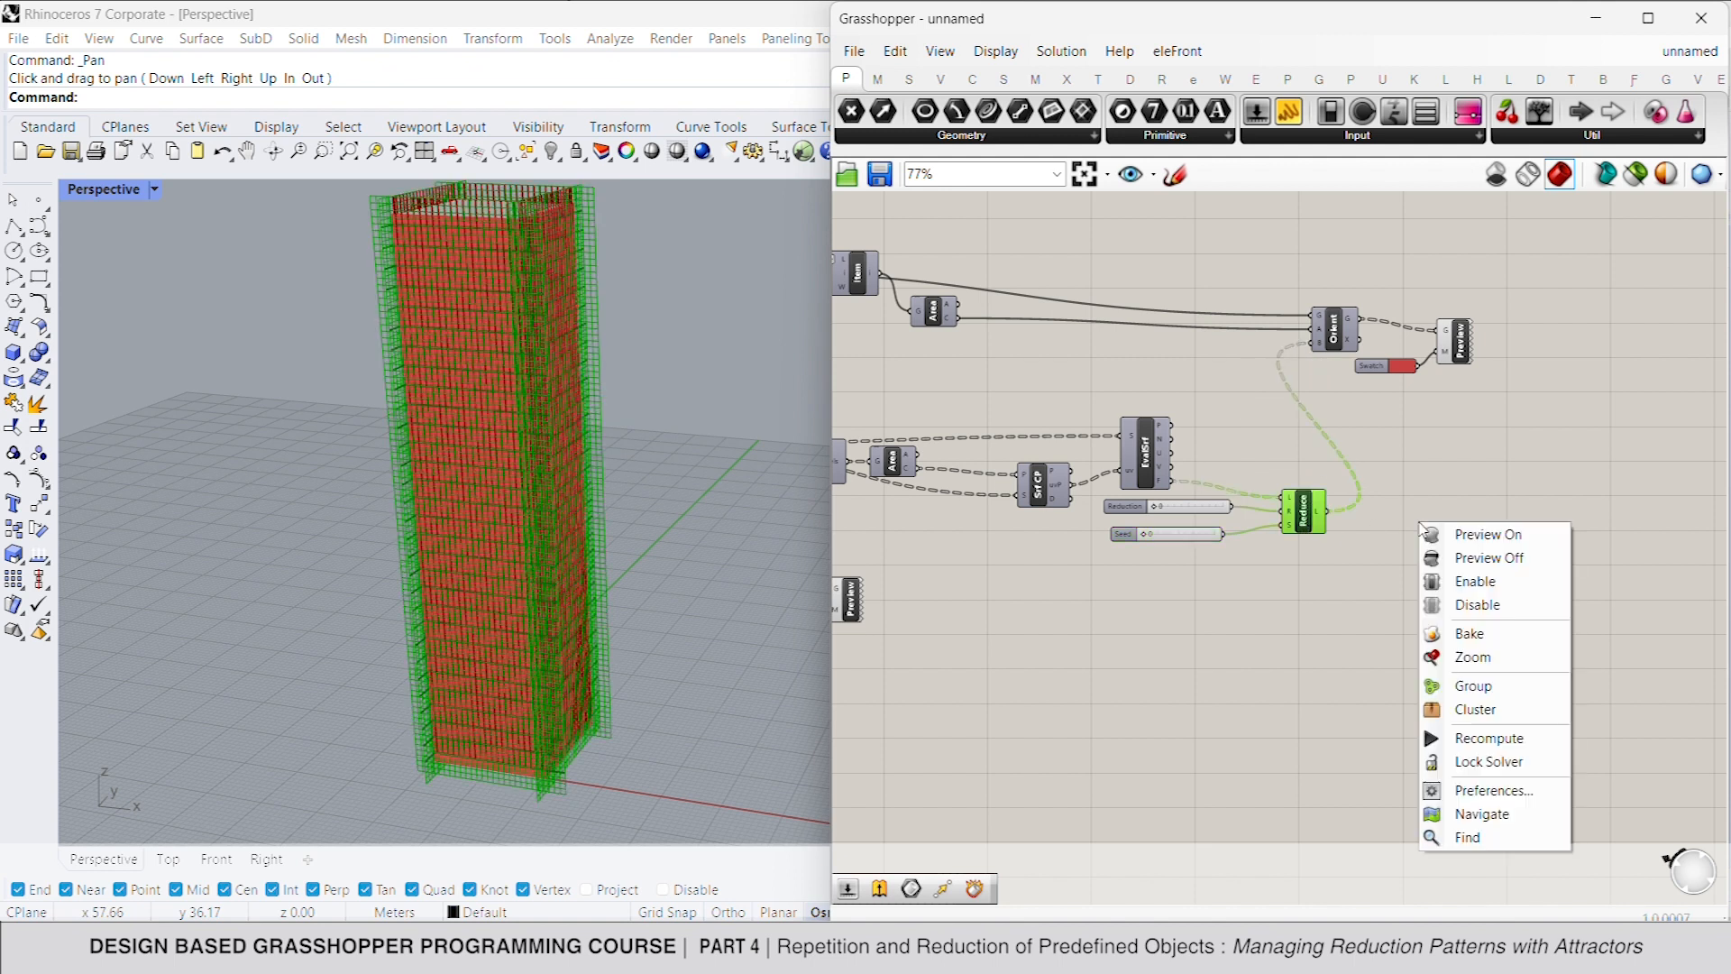
left_click(1483, 558)
Step: Set the Reduction slider to 50
left_click_drag(1160, 510, 1210, 509)
scroll(1160, 512, "up", 3)
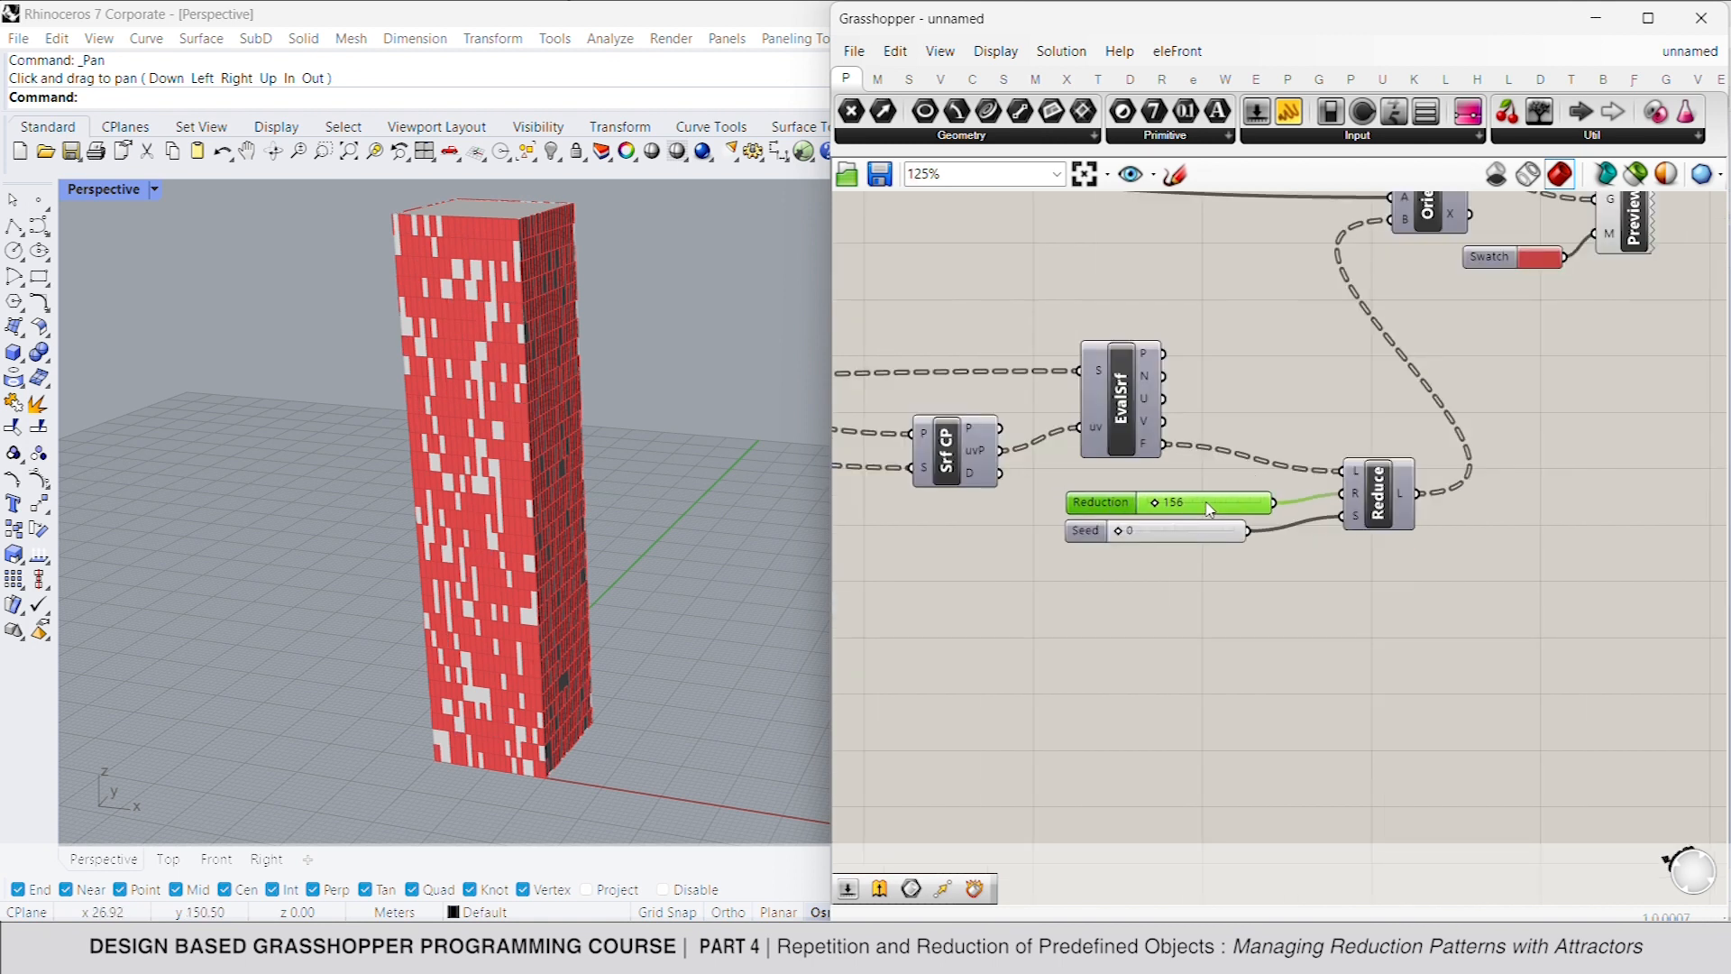
double_click(1171, 503)
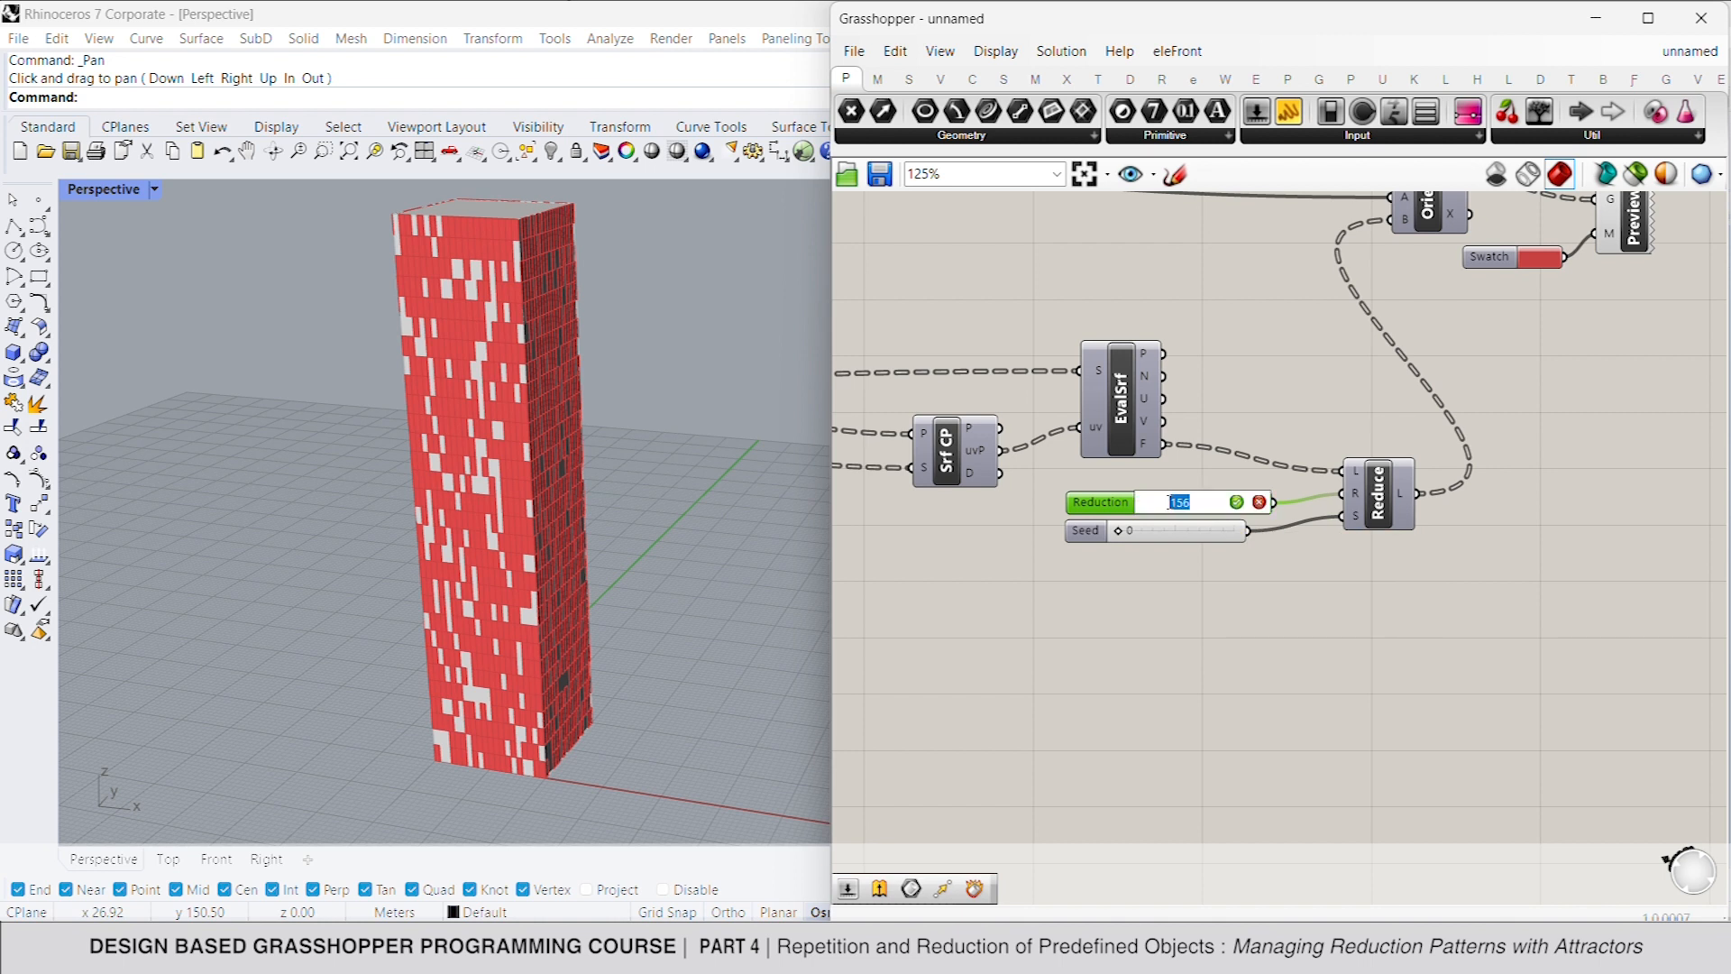
type("50")
key("Return")
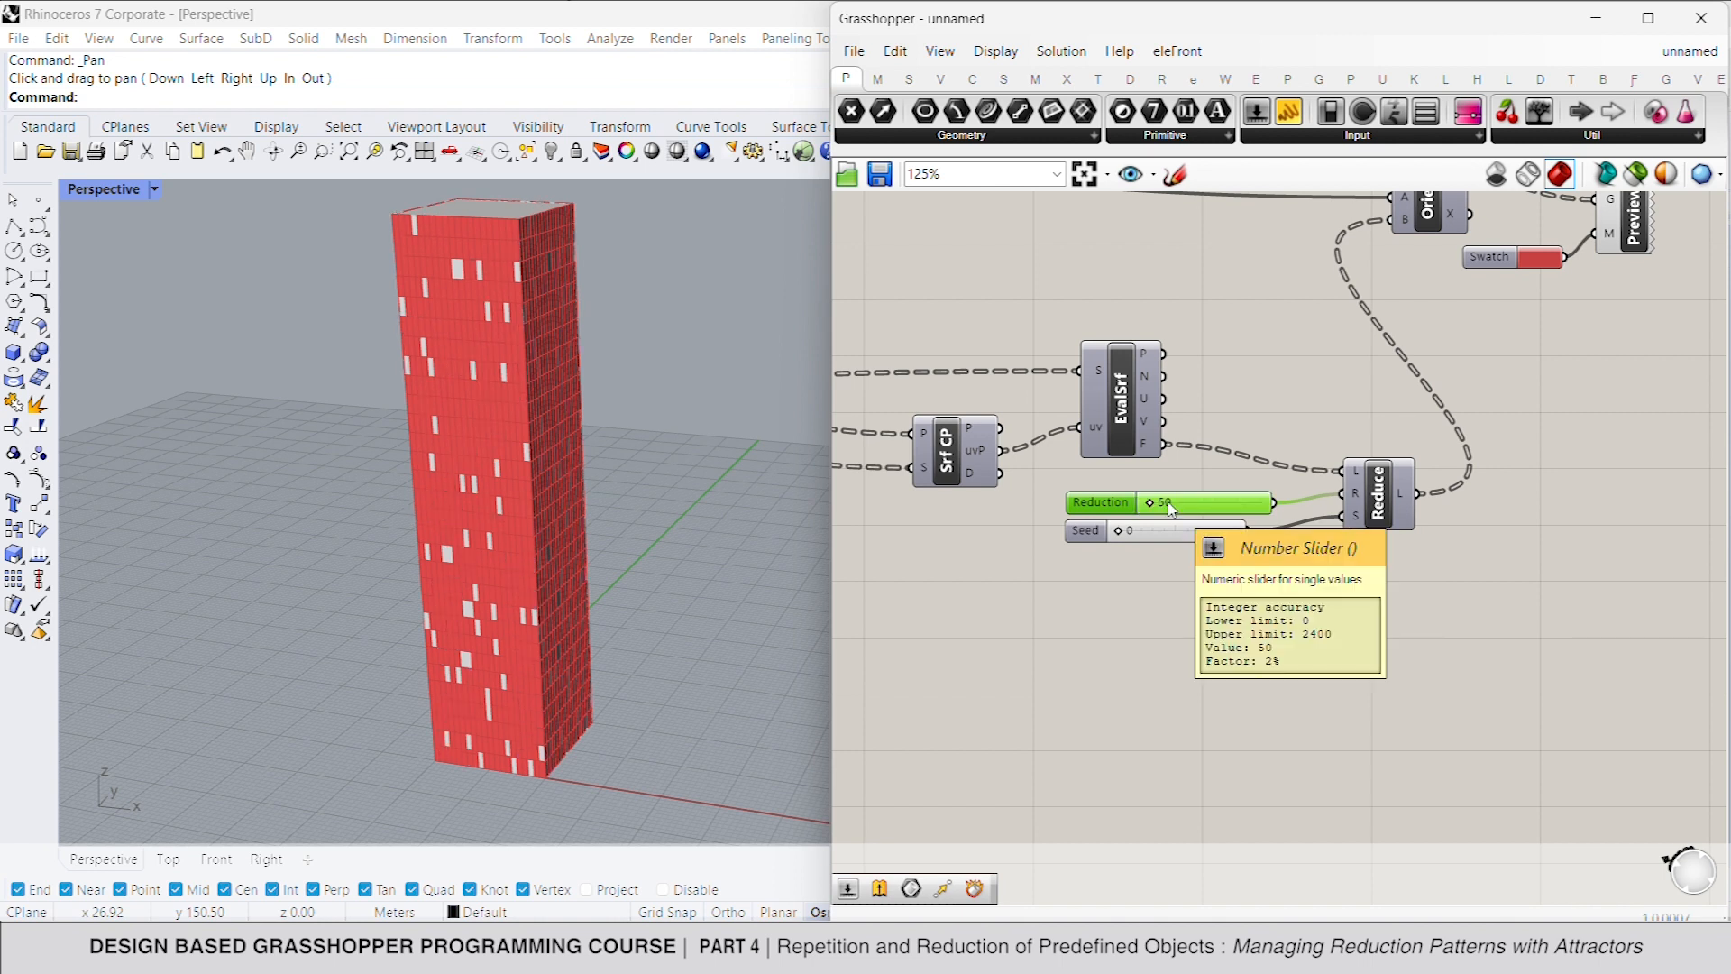
Step: Flatten the list input of Random Reduce and set the Reduction slider to 500
right_click(1357, 473)
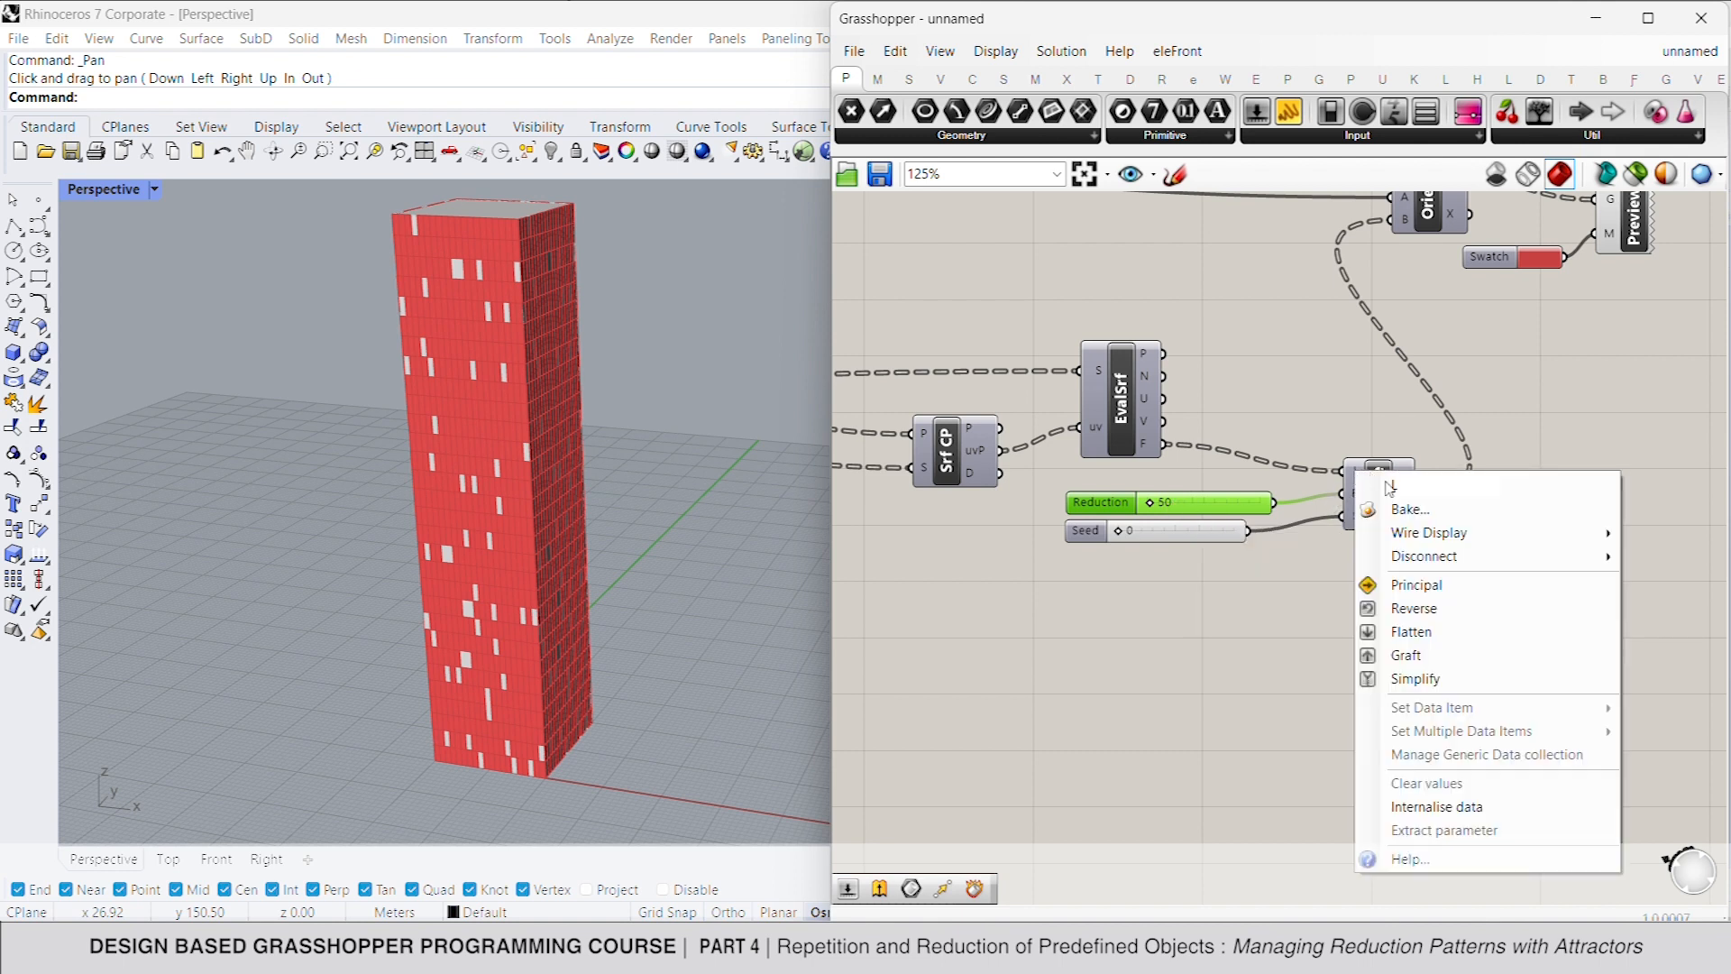
left_click(1414, 631)
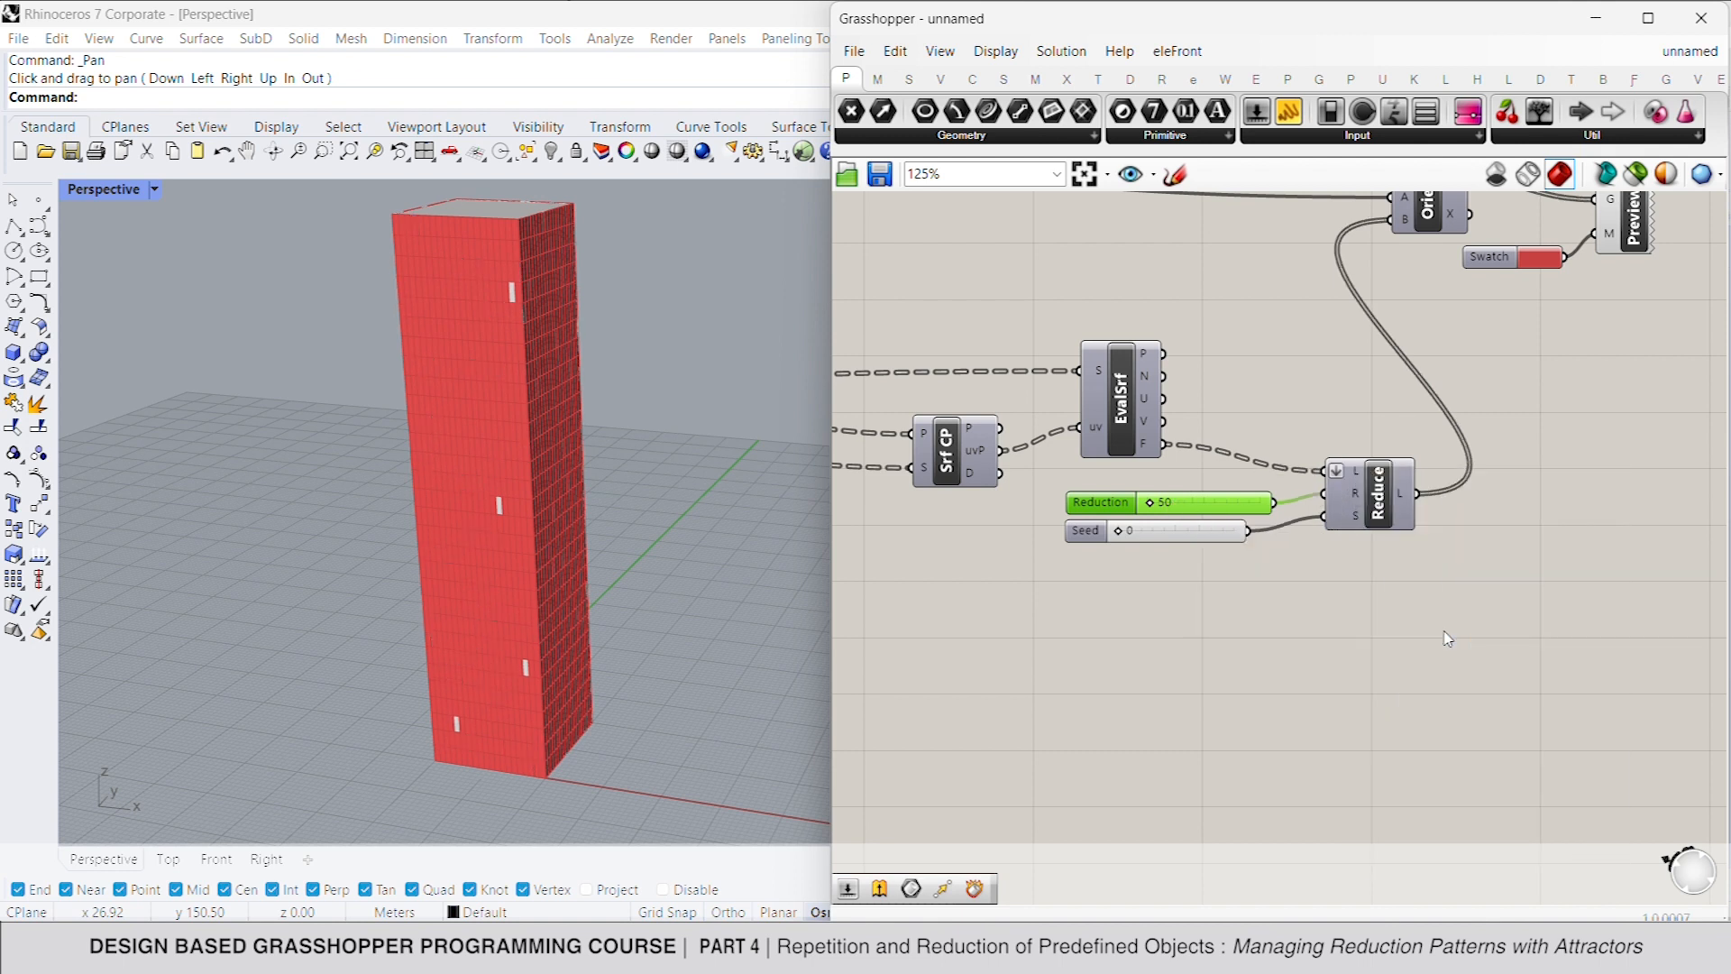
double_click(1190, 505)
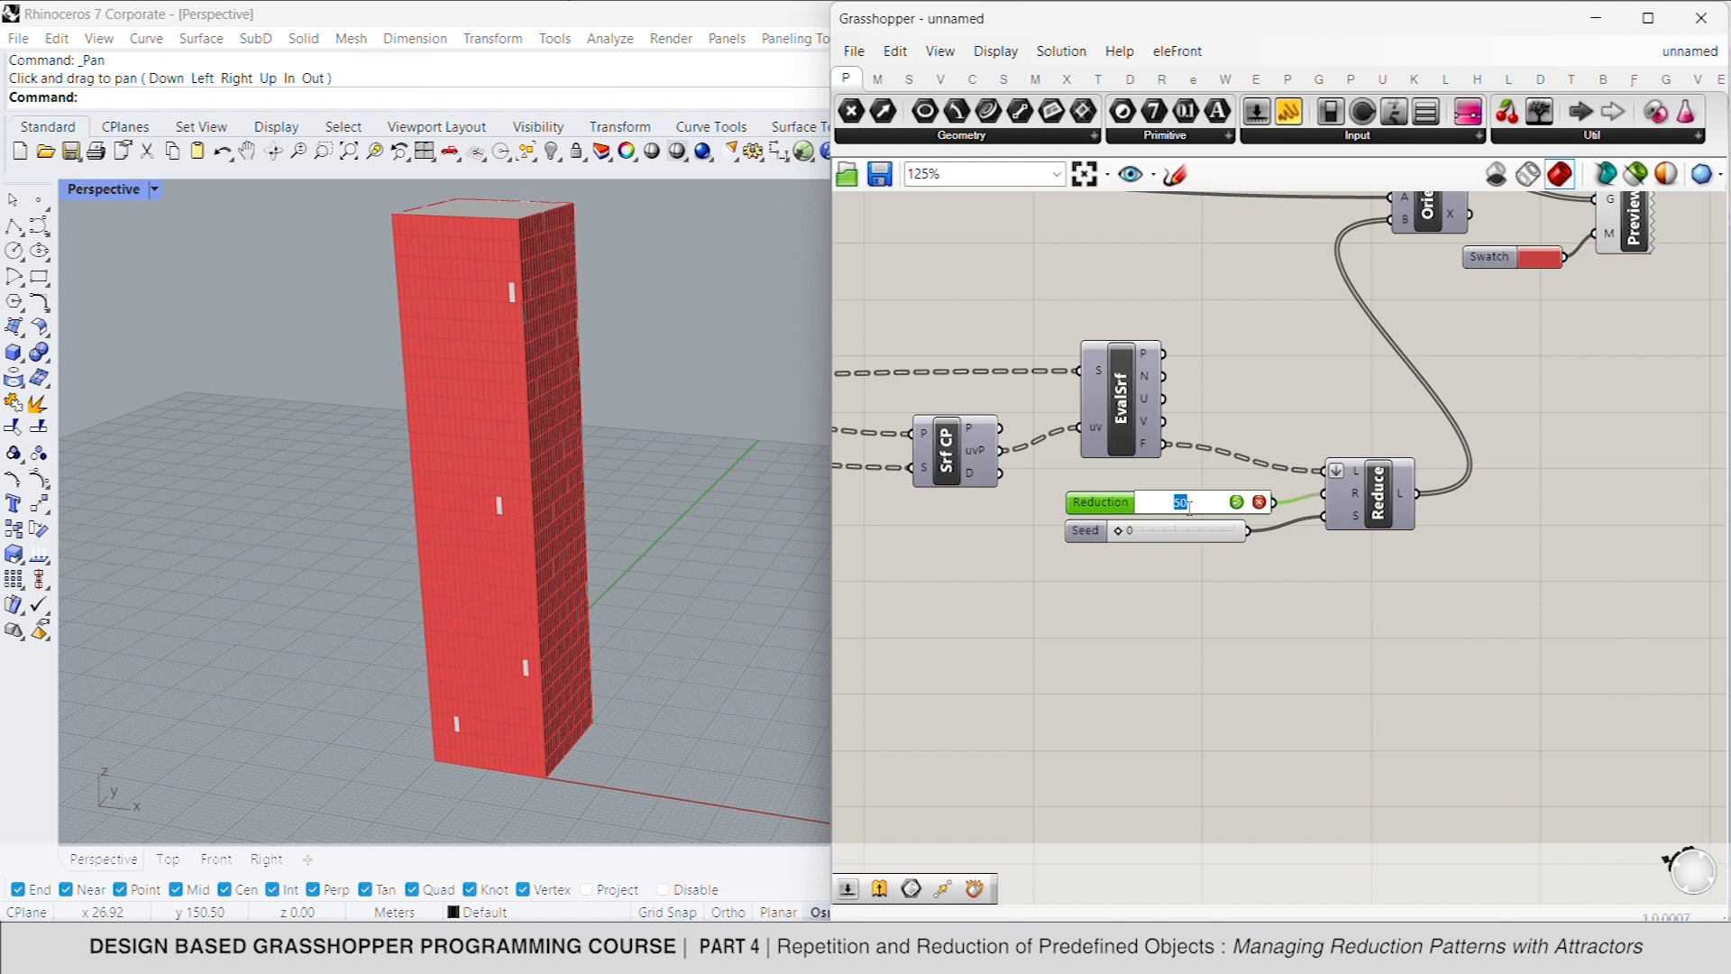
key("Return")
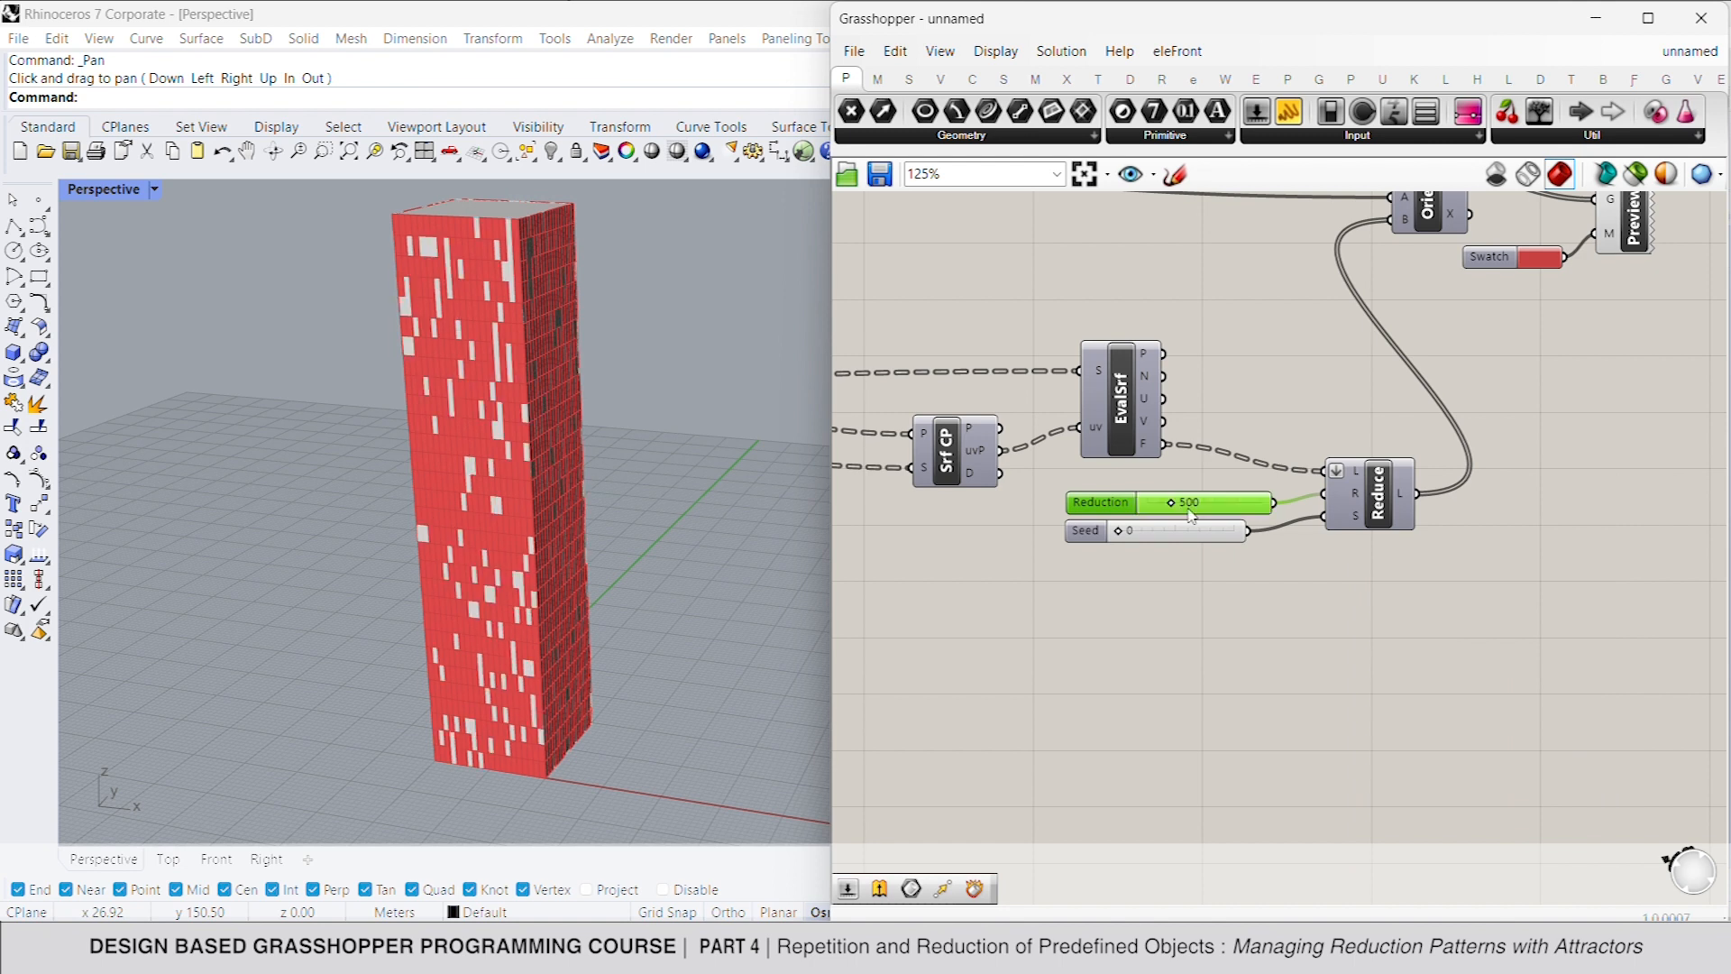
Step: Set the Seed slider to 298 and the Reduction slider to 1114
left_click_drag(1122, 538, 1205, 508)
left_click(1208, 590)
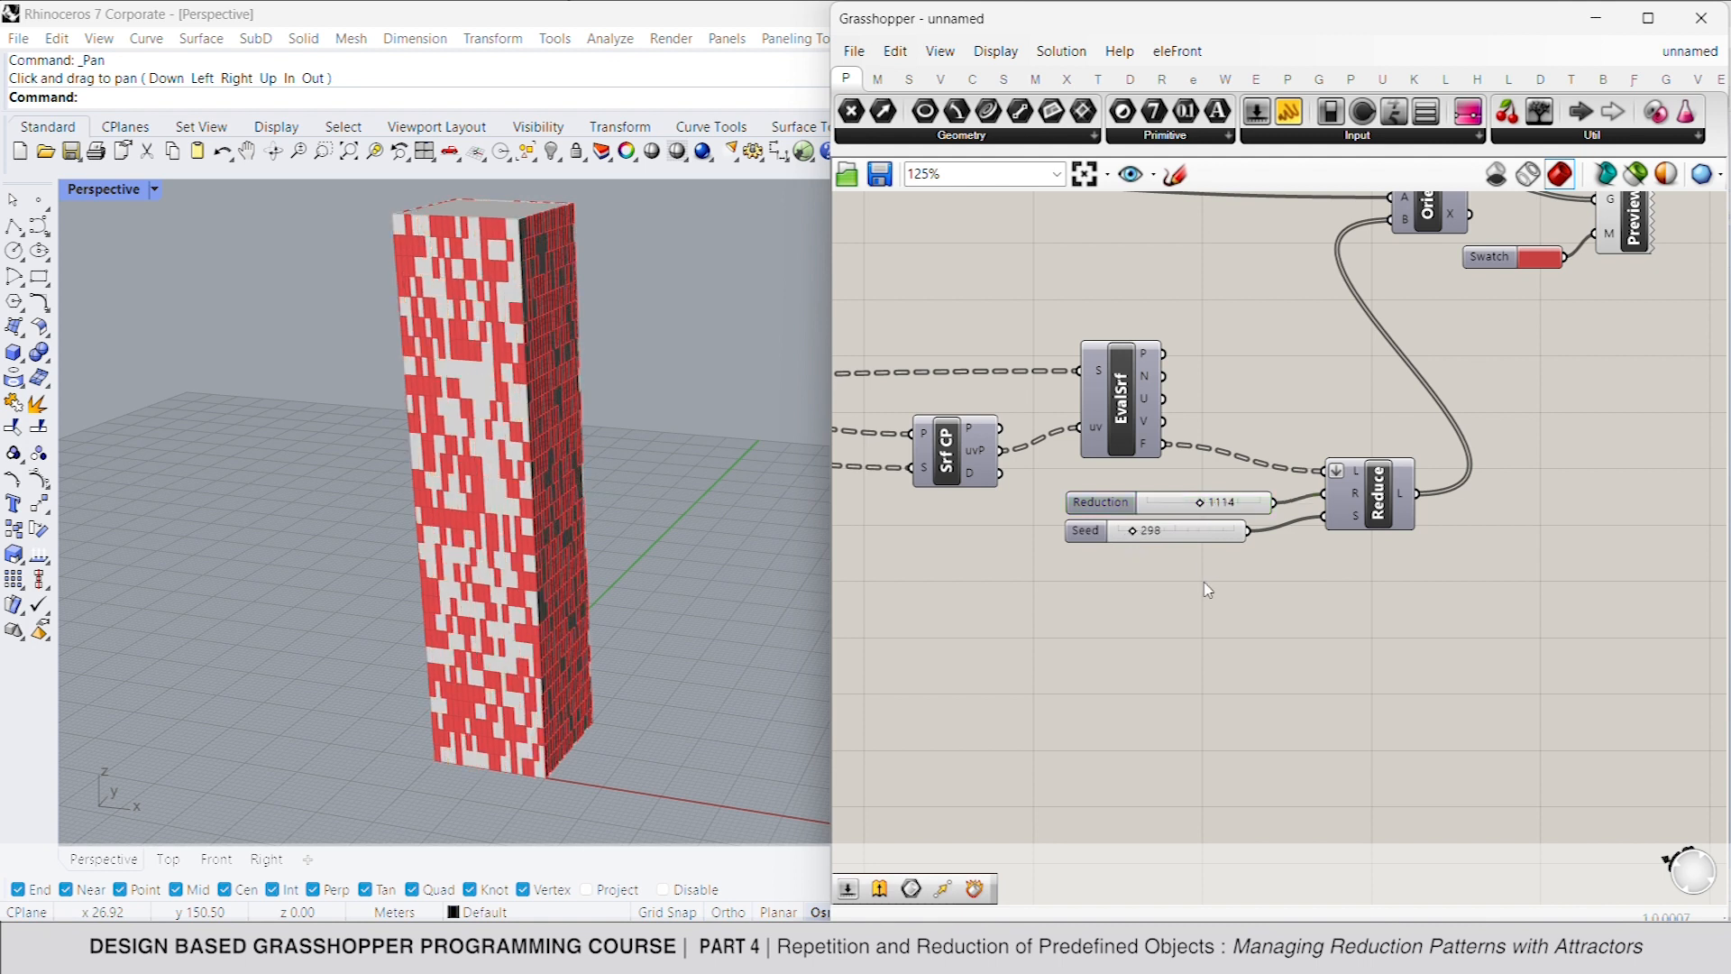
Step: Duplicate the whole definition and place the copy below the original
scroll(1213, 577, "down", 8)
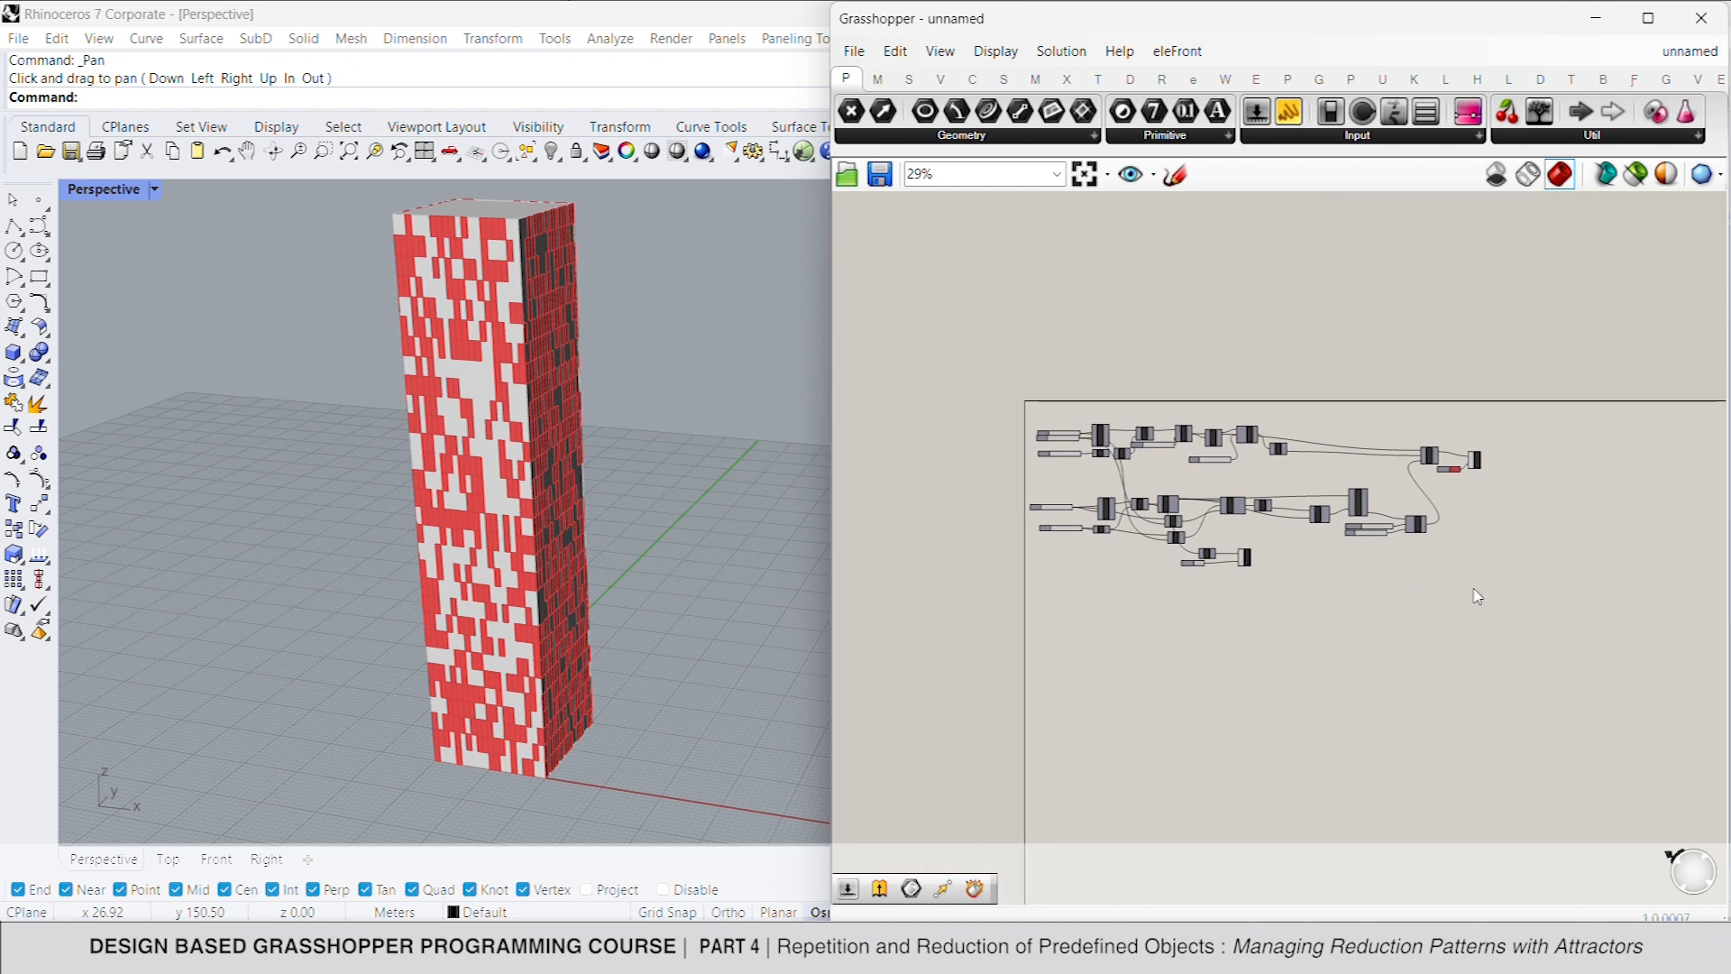
left_click_drag(1511, 631, 903, 343)
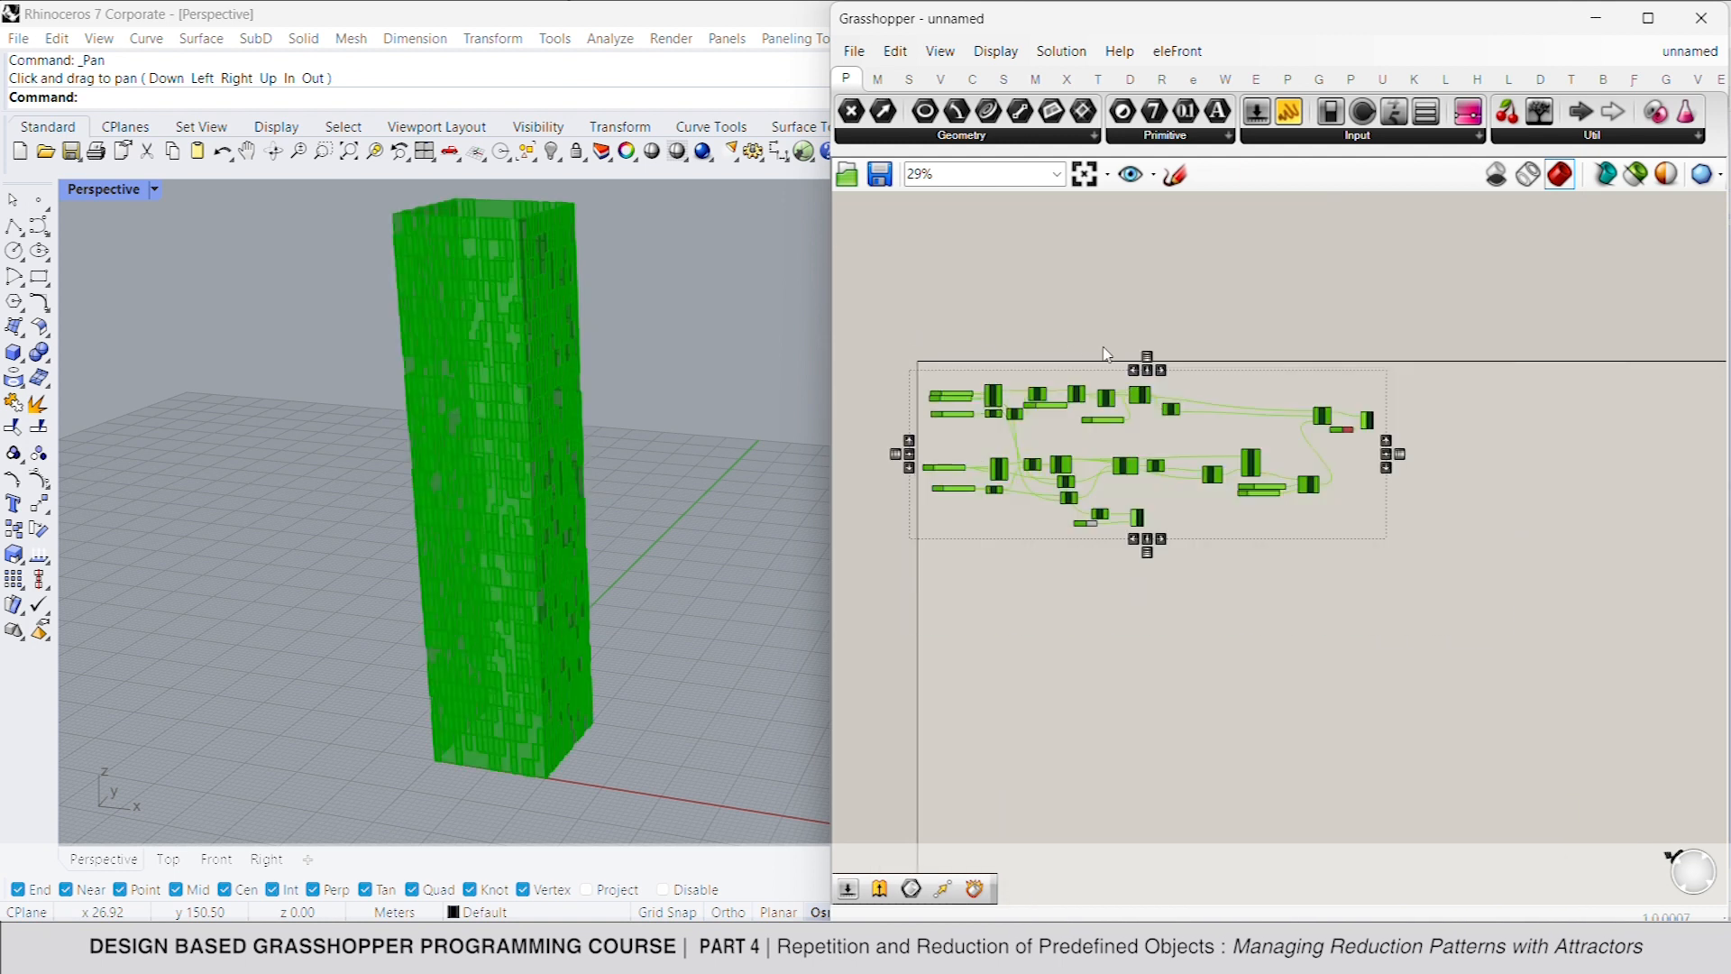
left_click_drag(1111, 406, 1139, 649, "alt")
left_click(1206, 591)
Step: Turn off the preview of the original definition's end components, including Orient, Random Reduce and the red Custom Preview
left_click_drag(1422, 545, 1192, 354)
right_click(1468, 379)
left_click(1508, 415)
right_click_drag(1425, 534, 1419, 432)
left_click(1409, 505)
scroll(1306, 555, "up", 4)
right_click_drag(1347, 650, 1312, 459)
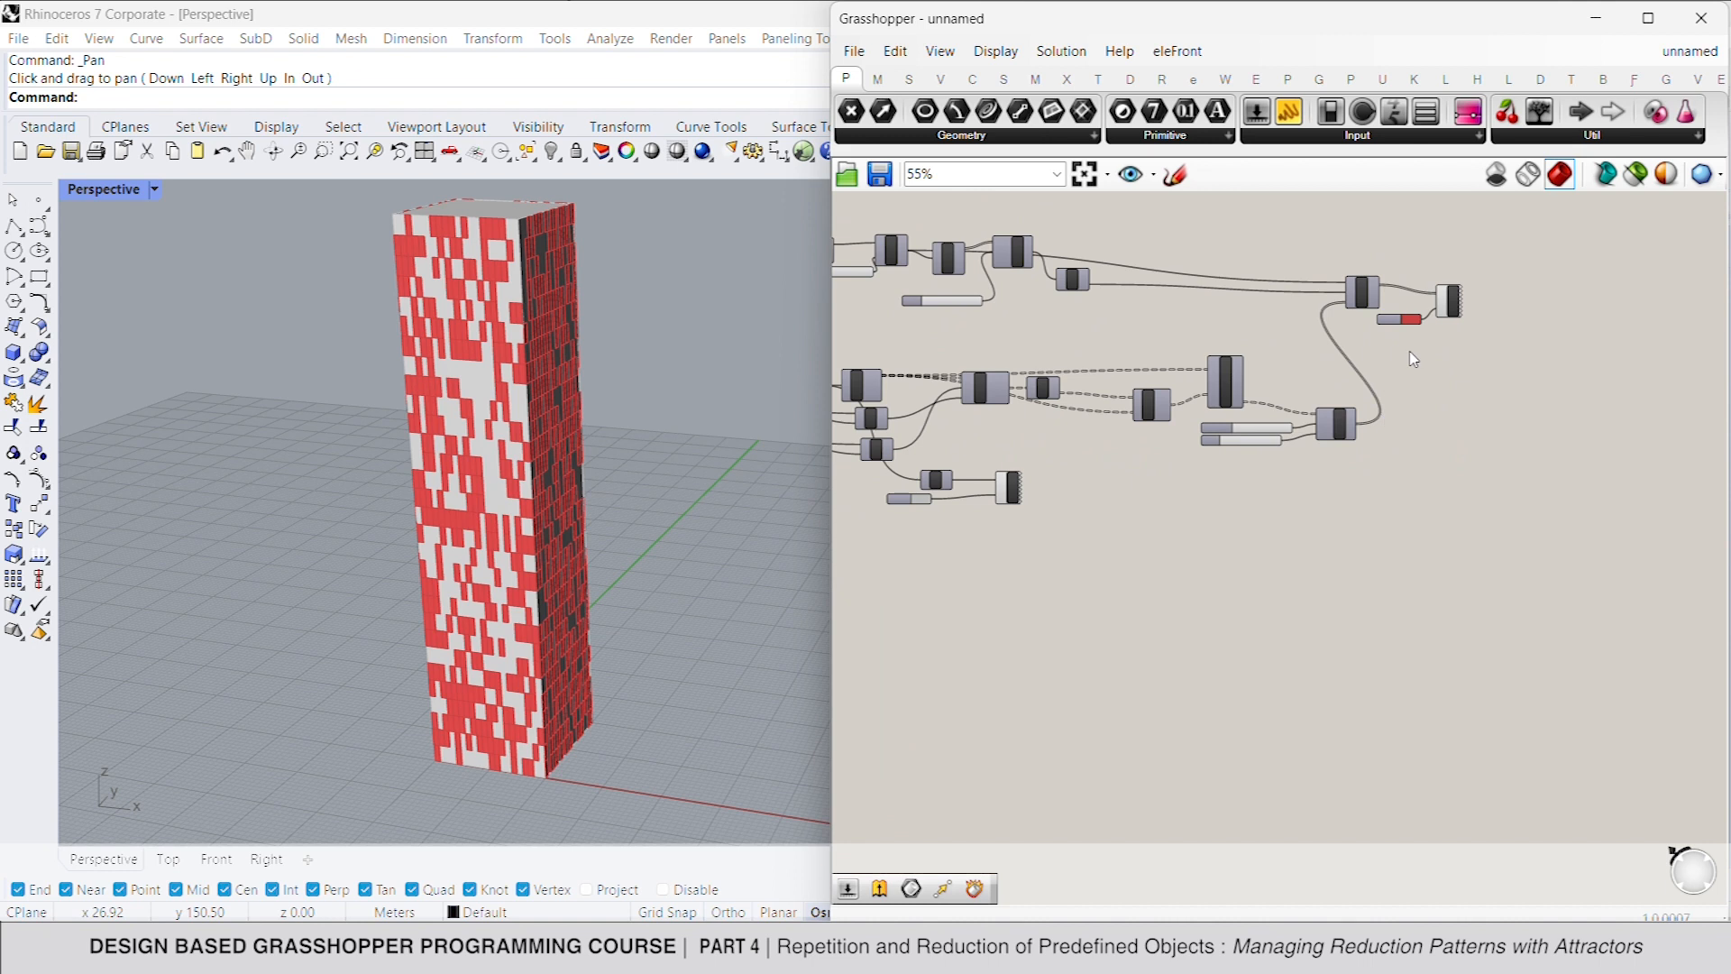
Step: Delete the Random Reduce component and its Reduction and Seed sliders from the copied definition
scroll(1391, 429, "up", 2)
left_click_drag(1383, 530, 1216, 391)
key("Delete")
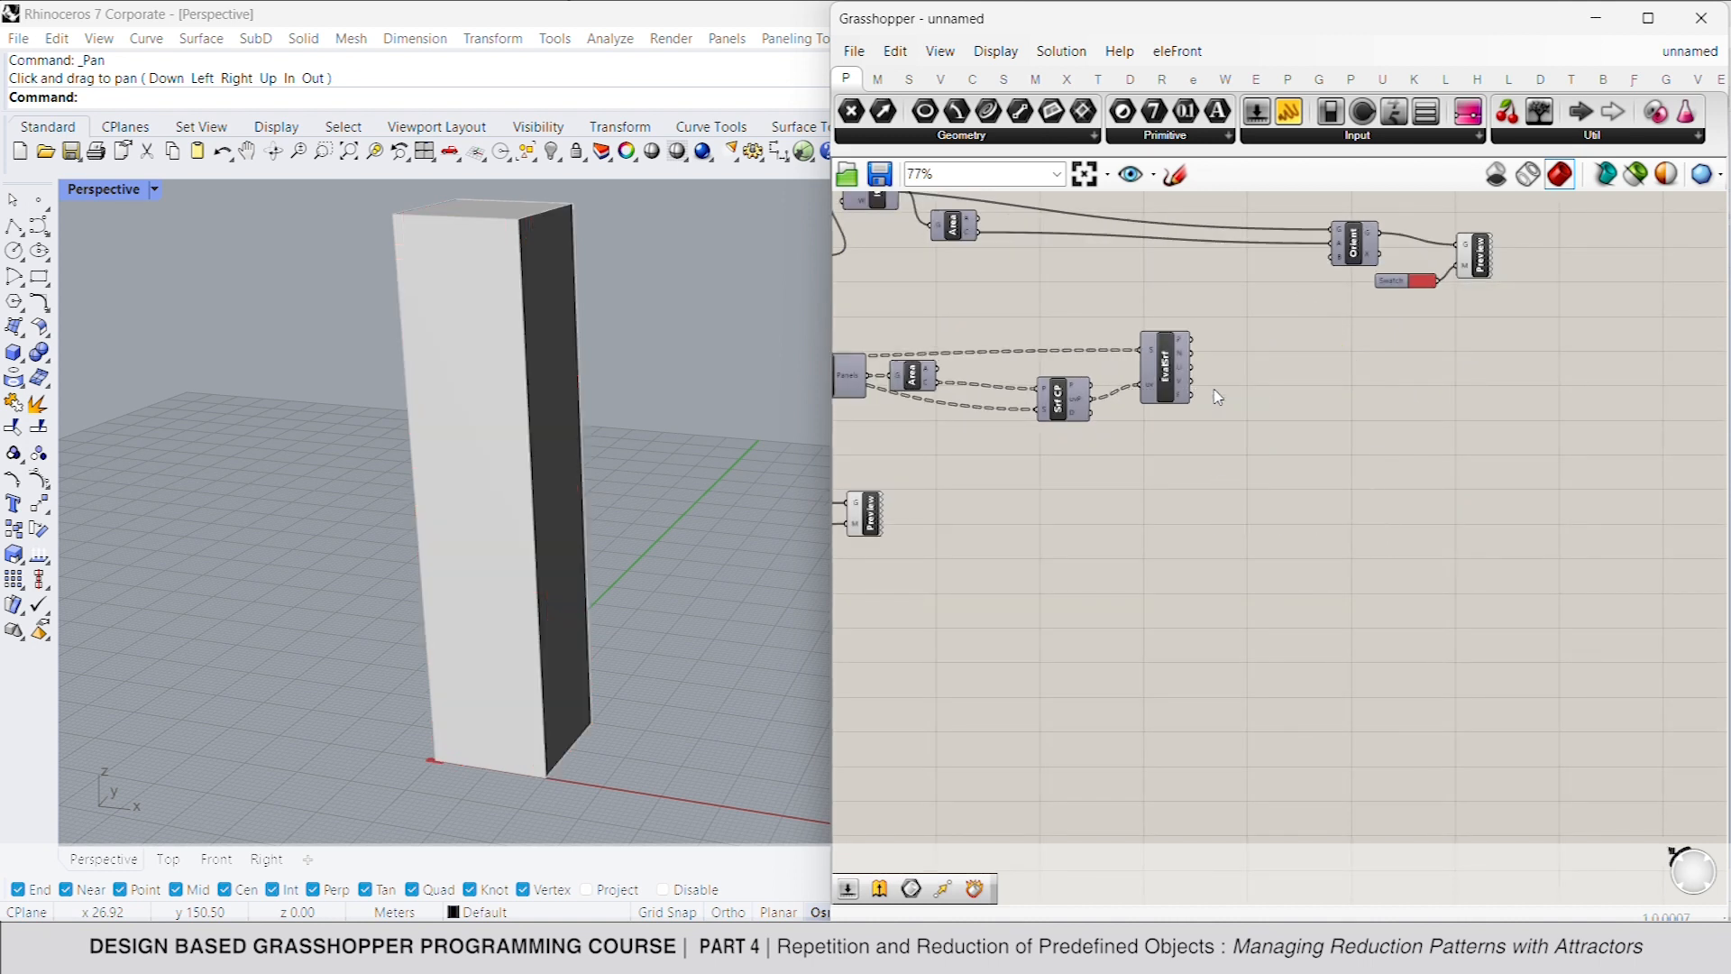
Step: Add a Populate Geometry component below Evaluate Surface and feed its geometry input from the Extrude output
scroll(1258, 401, "up", 1)
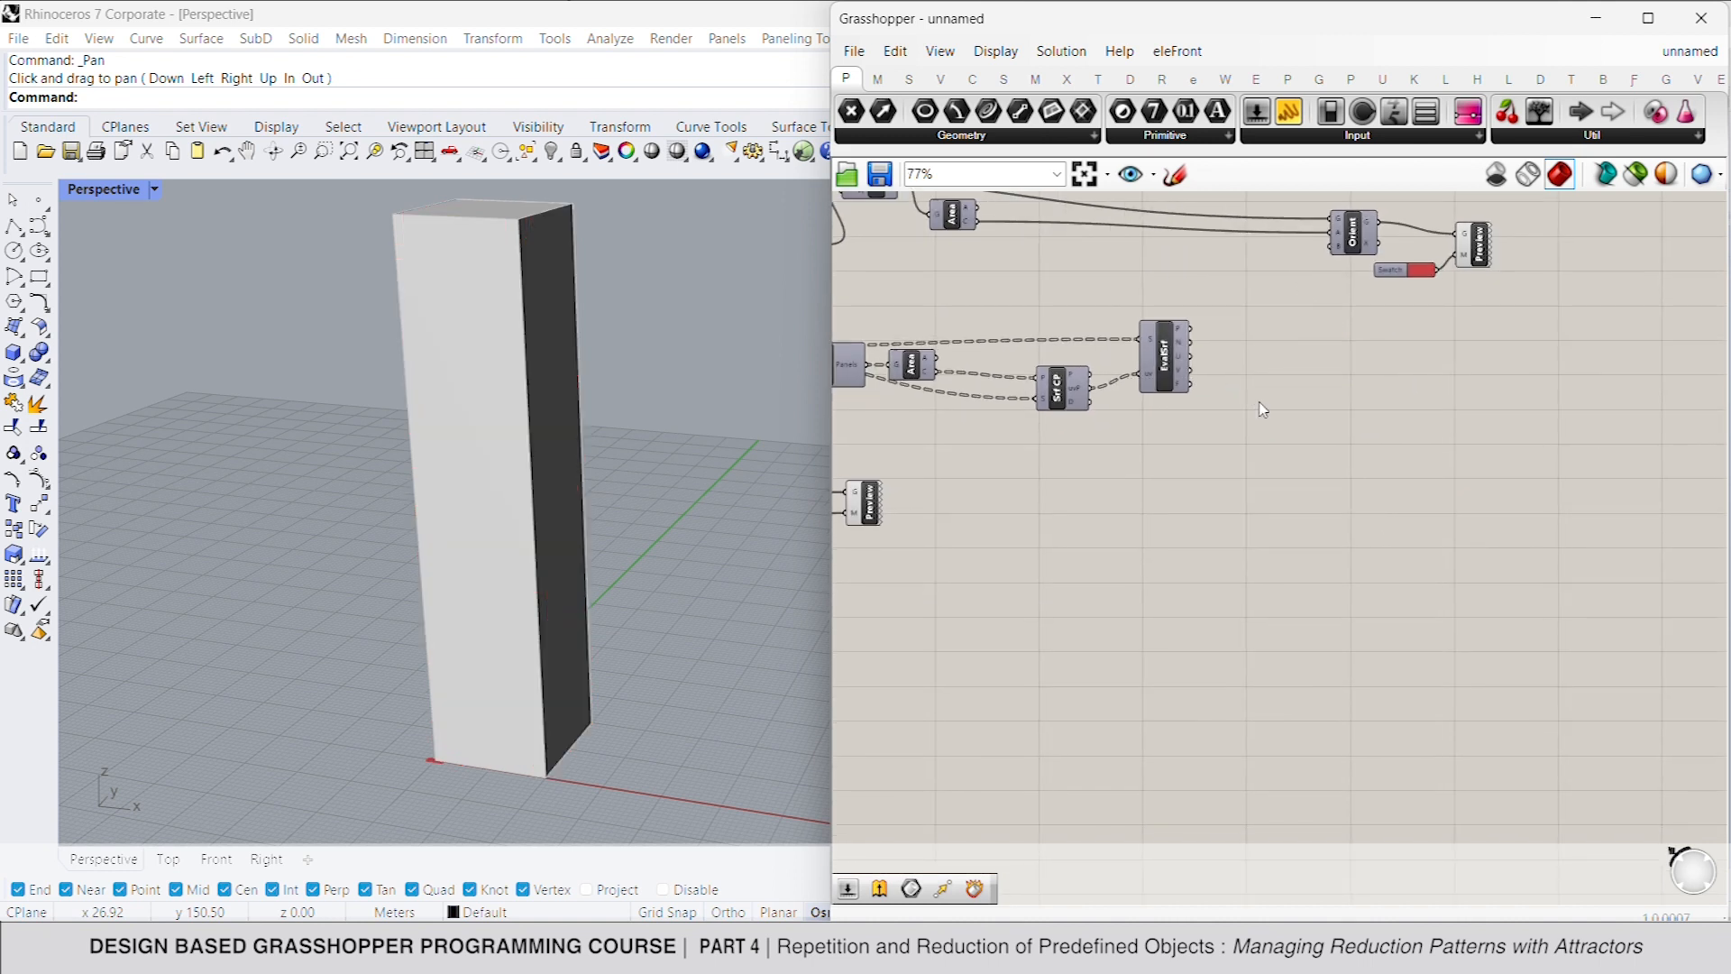
right_click_drag(1287, 411, 1341, 429)
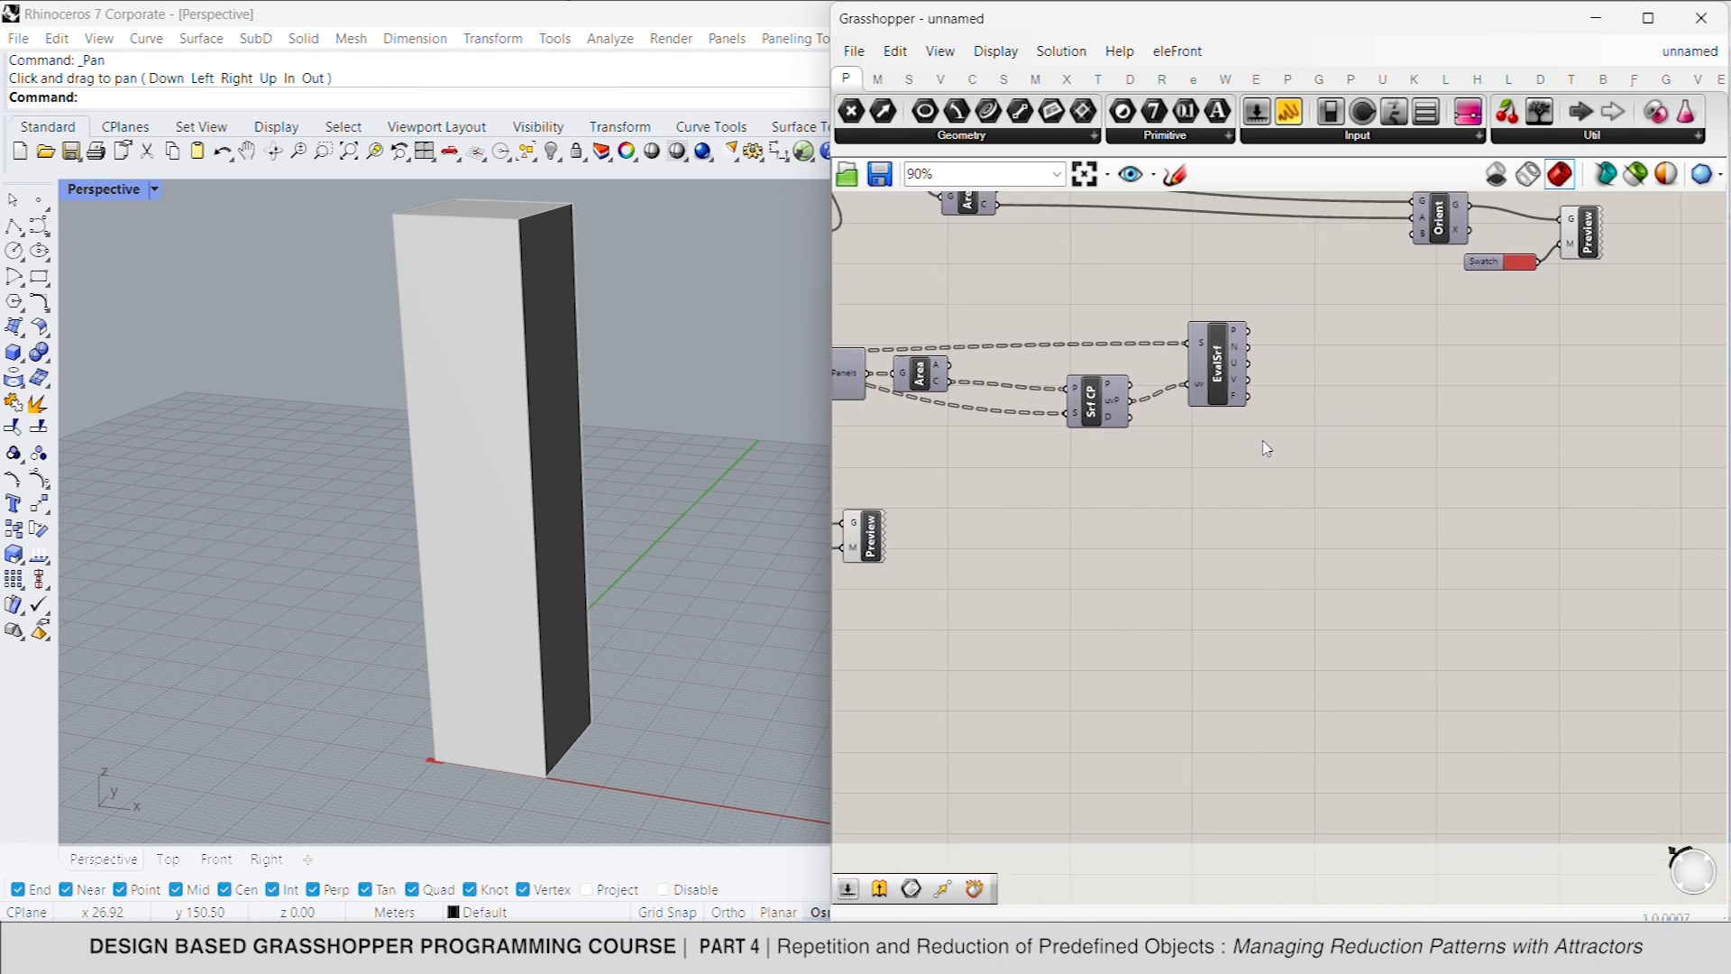
scroll(1266, 448, "down", 1)
double_click(1380, 467)
type("pop")
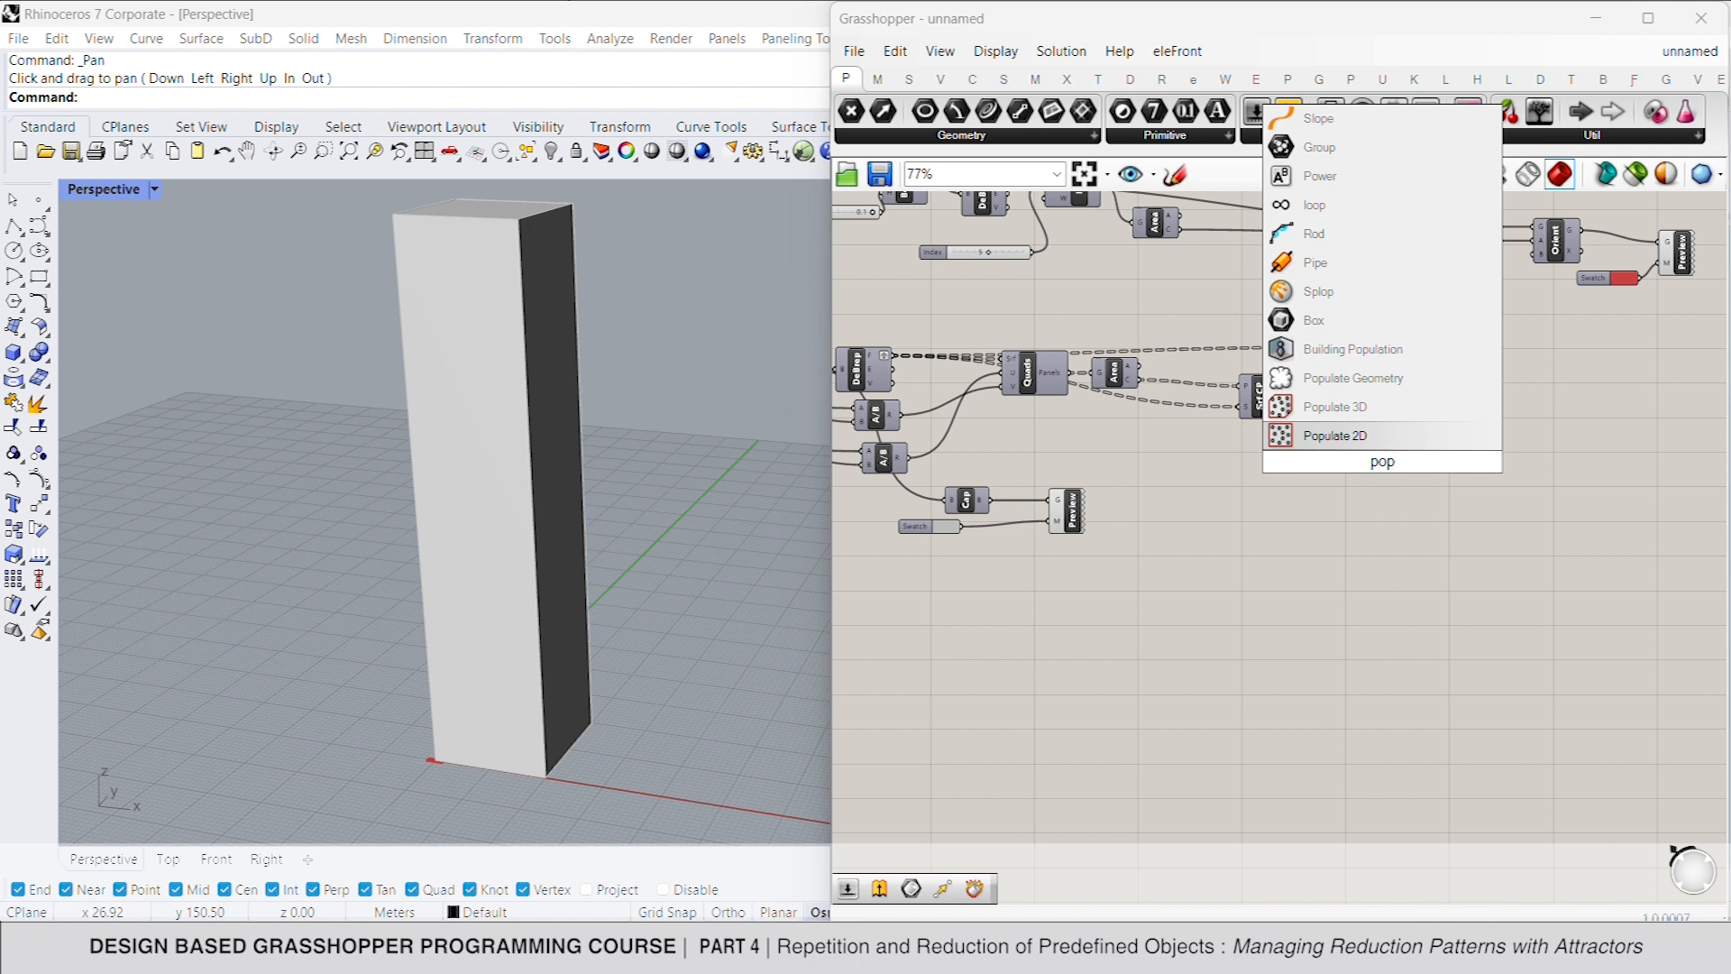
left_click(1377, 386)
right_click_drag(1258, 444, 1372, 441)
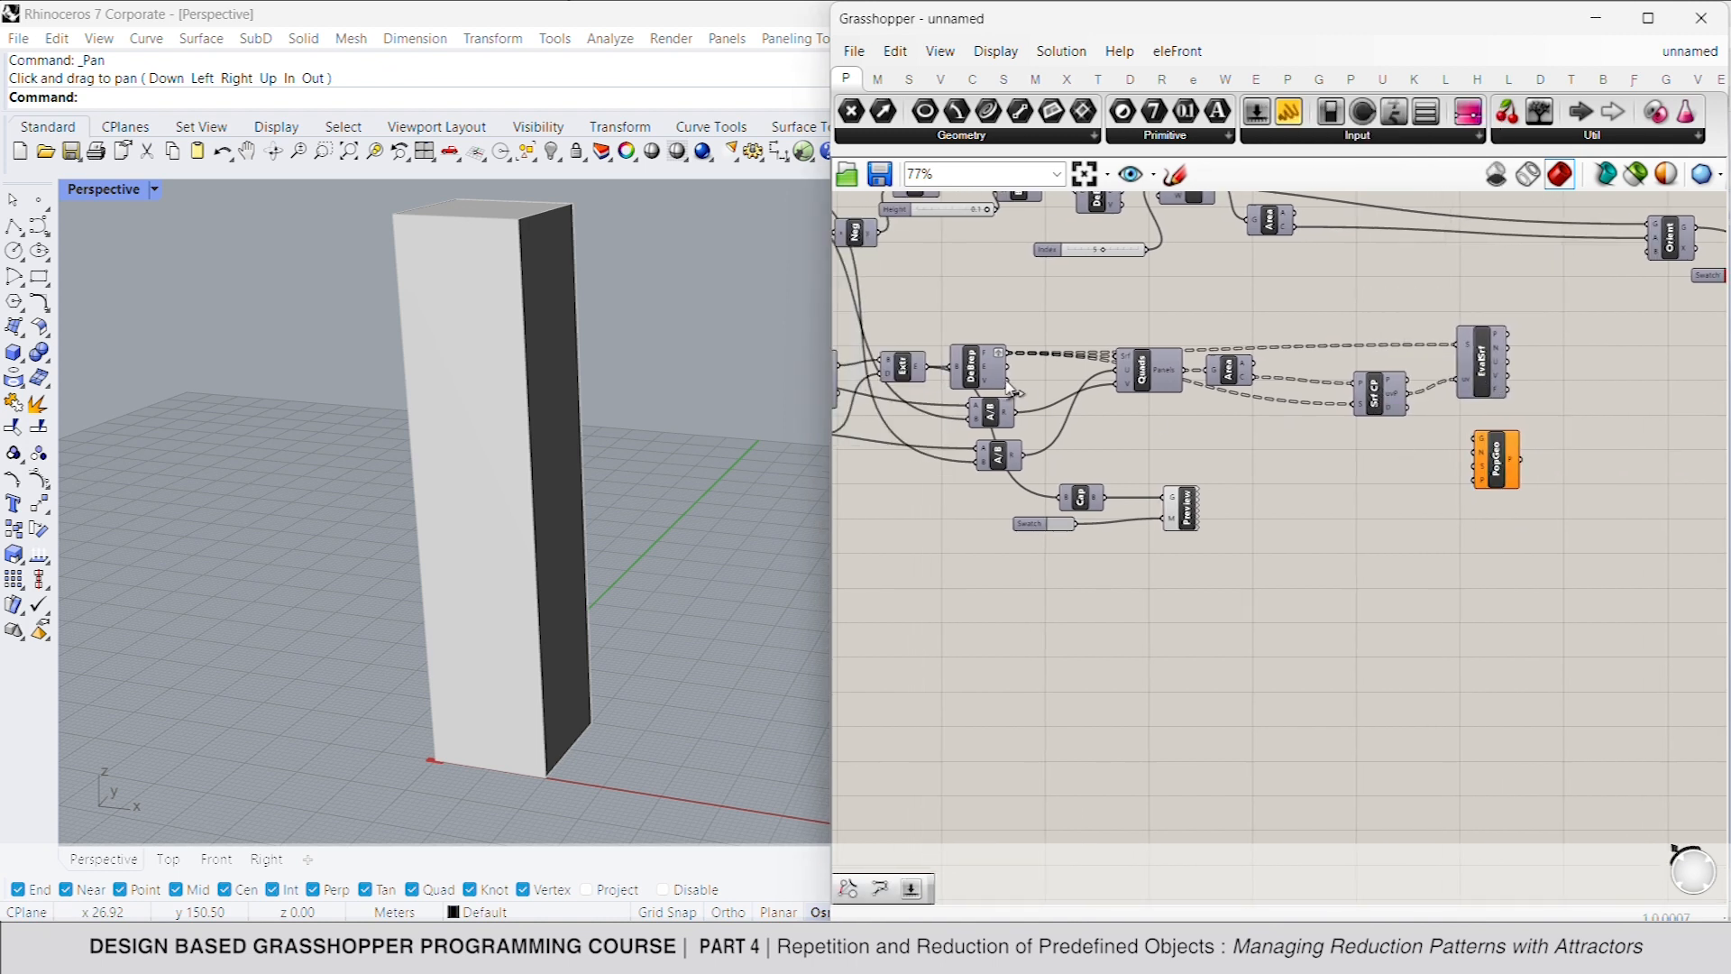
left_click_drag(929, 370, 1520, 483)
right_click_drag(1479, 482, 1387, 491)
Step: Give Populate Geometry a Count slider of 15 and a Seed slider set to 24
double_click(1324, 478)
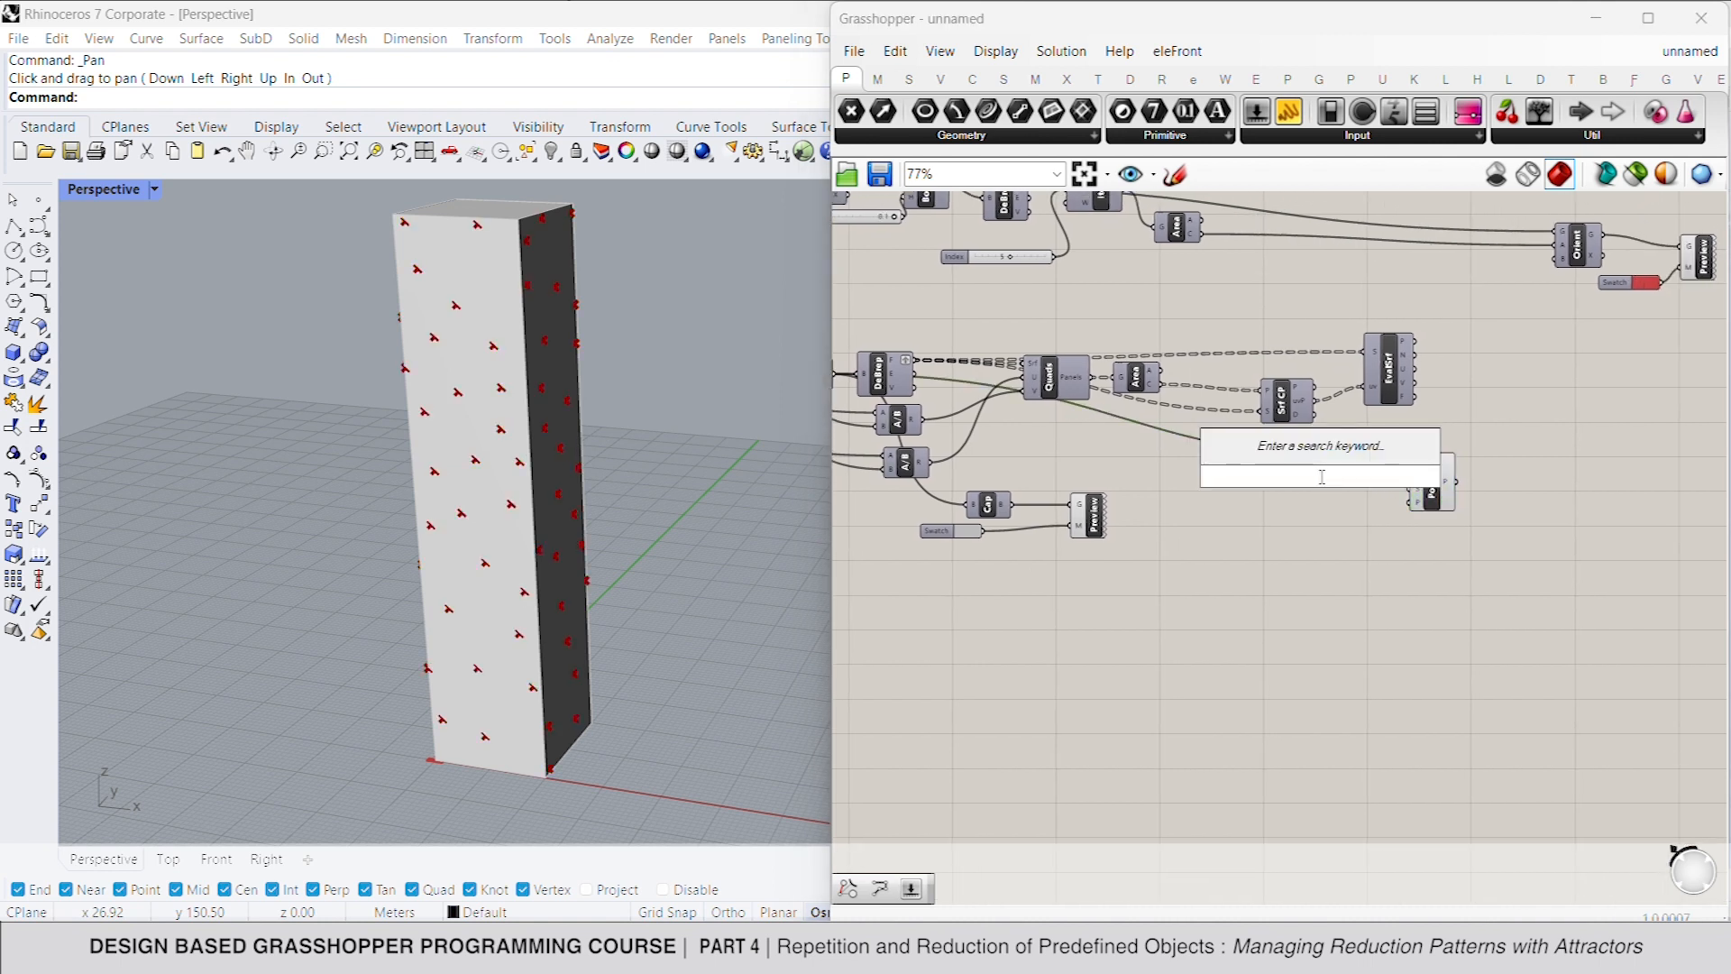
type("15")
key("Return")
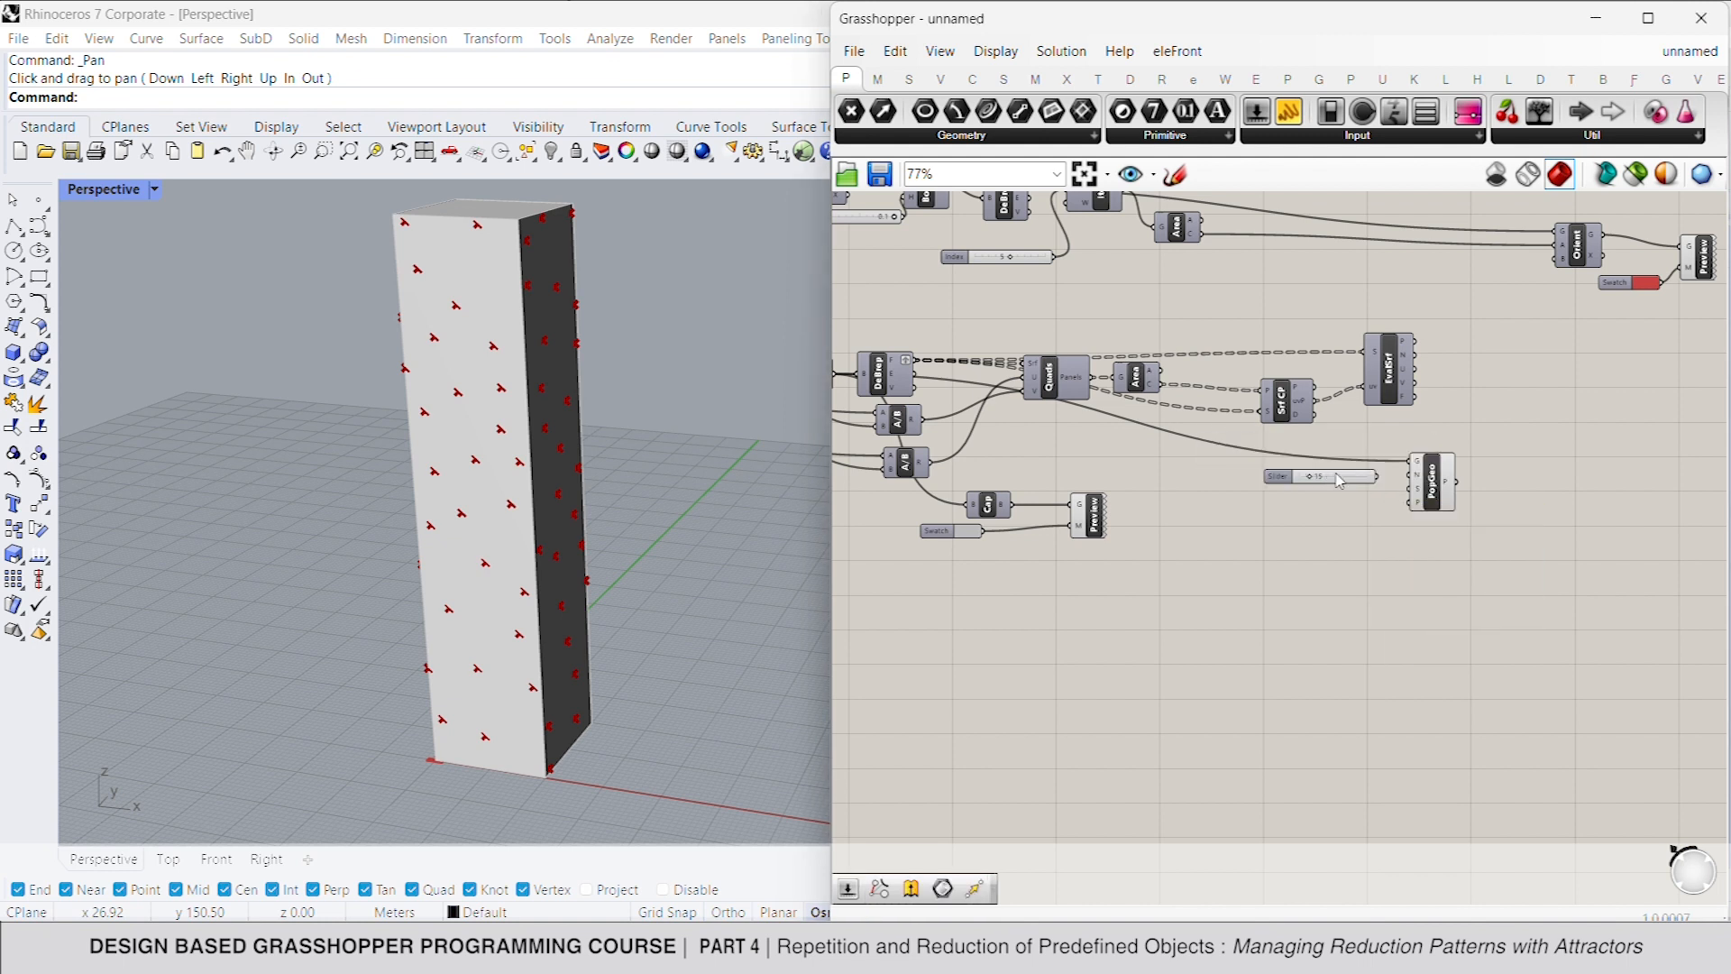
left_click_drag(1421, 476, 1385, 504)
left_click(1353, 487)
left_click(1434, 505)
scroll(1434, 505, "up", 3)
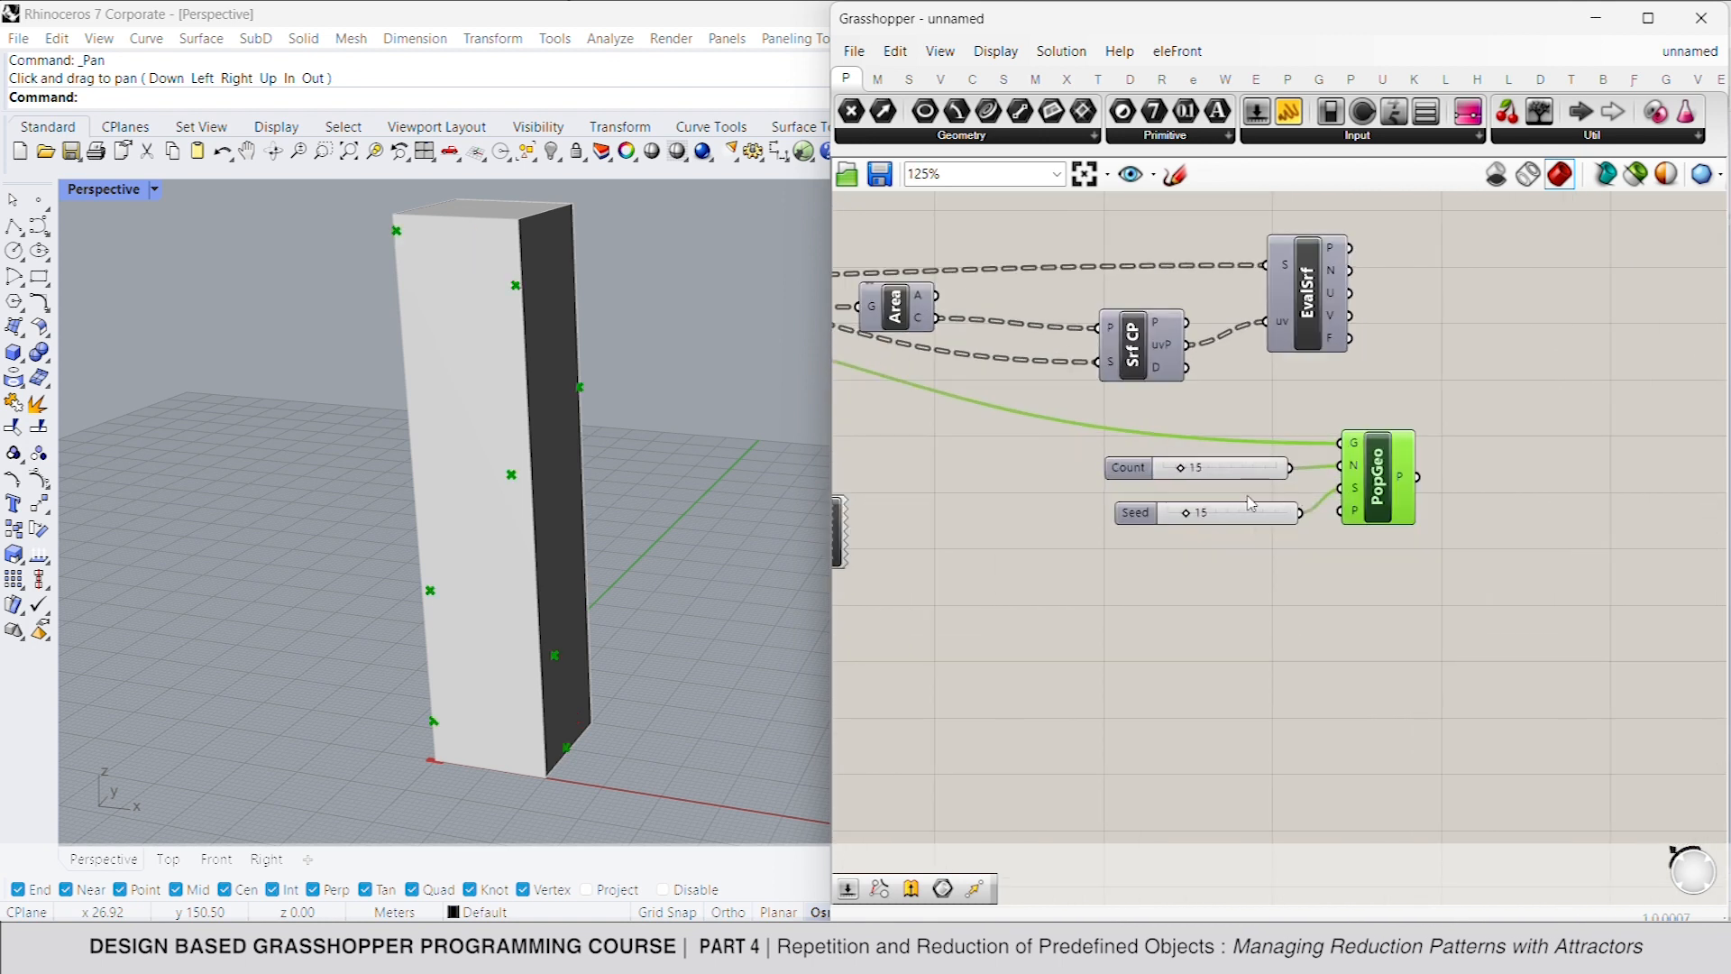
left_click_drag(1187, 515, 1197, 515)
scroll(1199, 509, "down", 3)
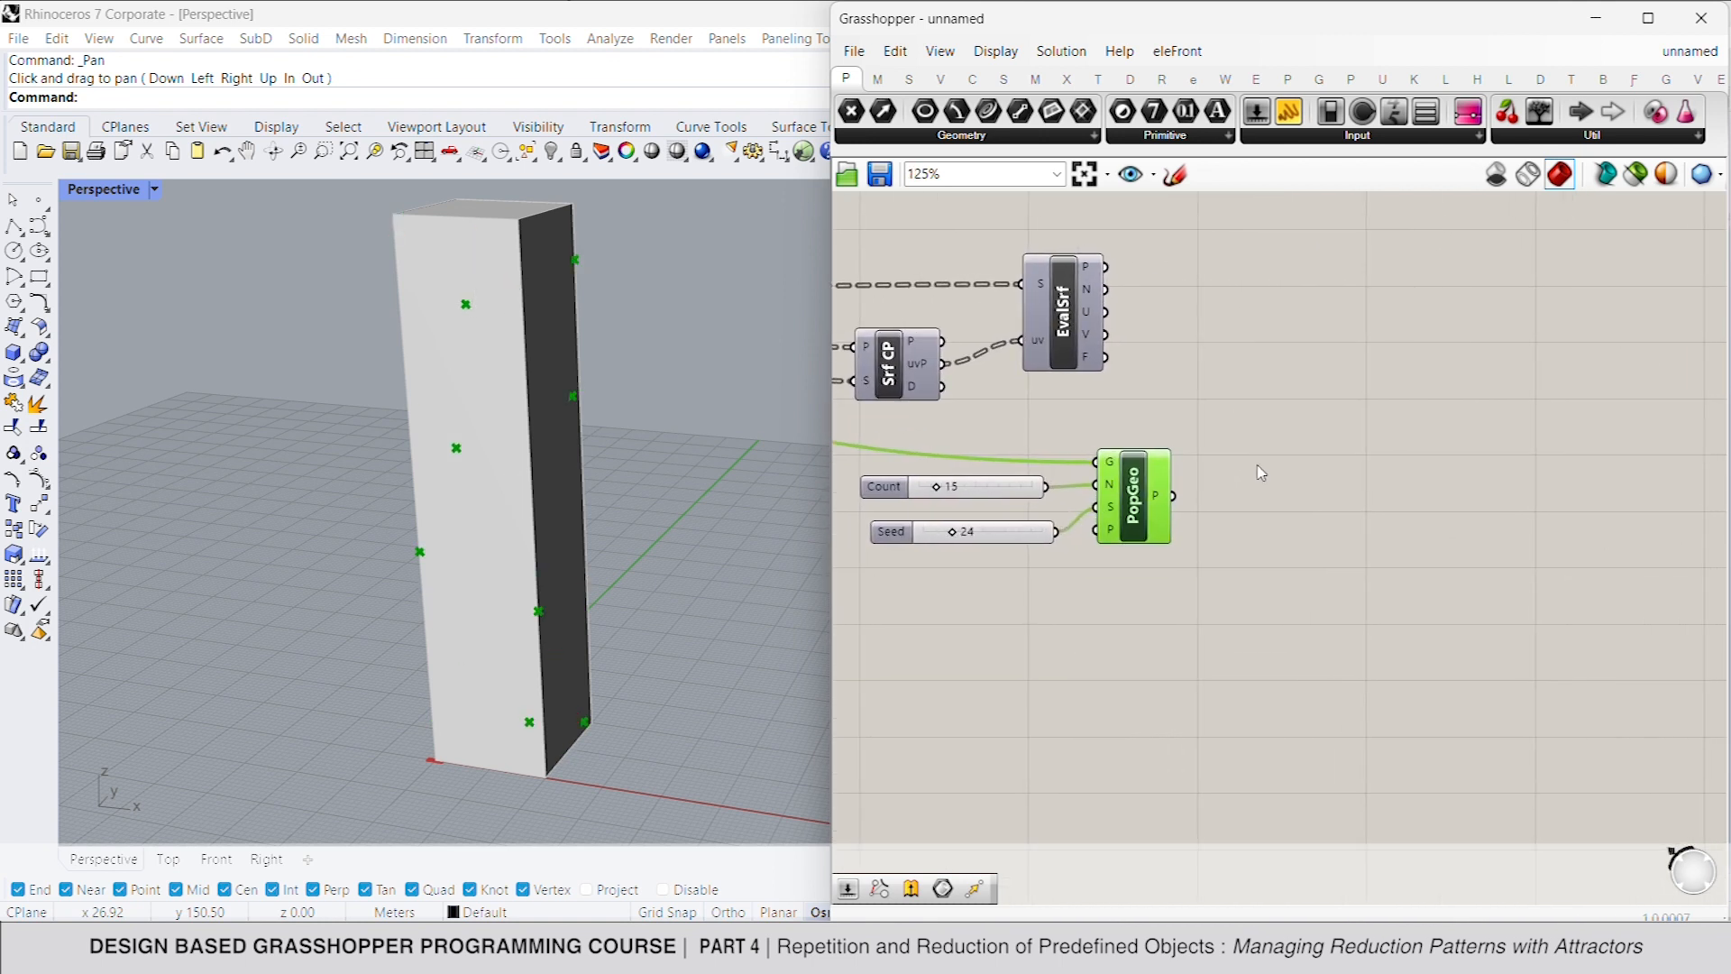
Step: Add a Pull Point component that takes the Evaluate Surface frames as points and the populated points as geometry
left_click(1206, 500)
double_click(1215, 510)
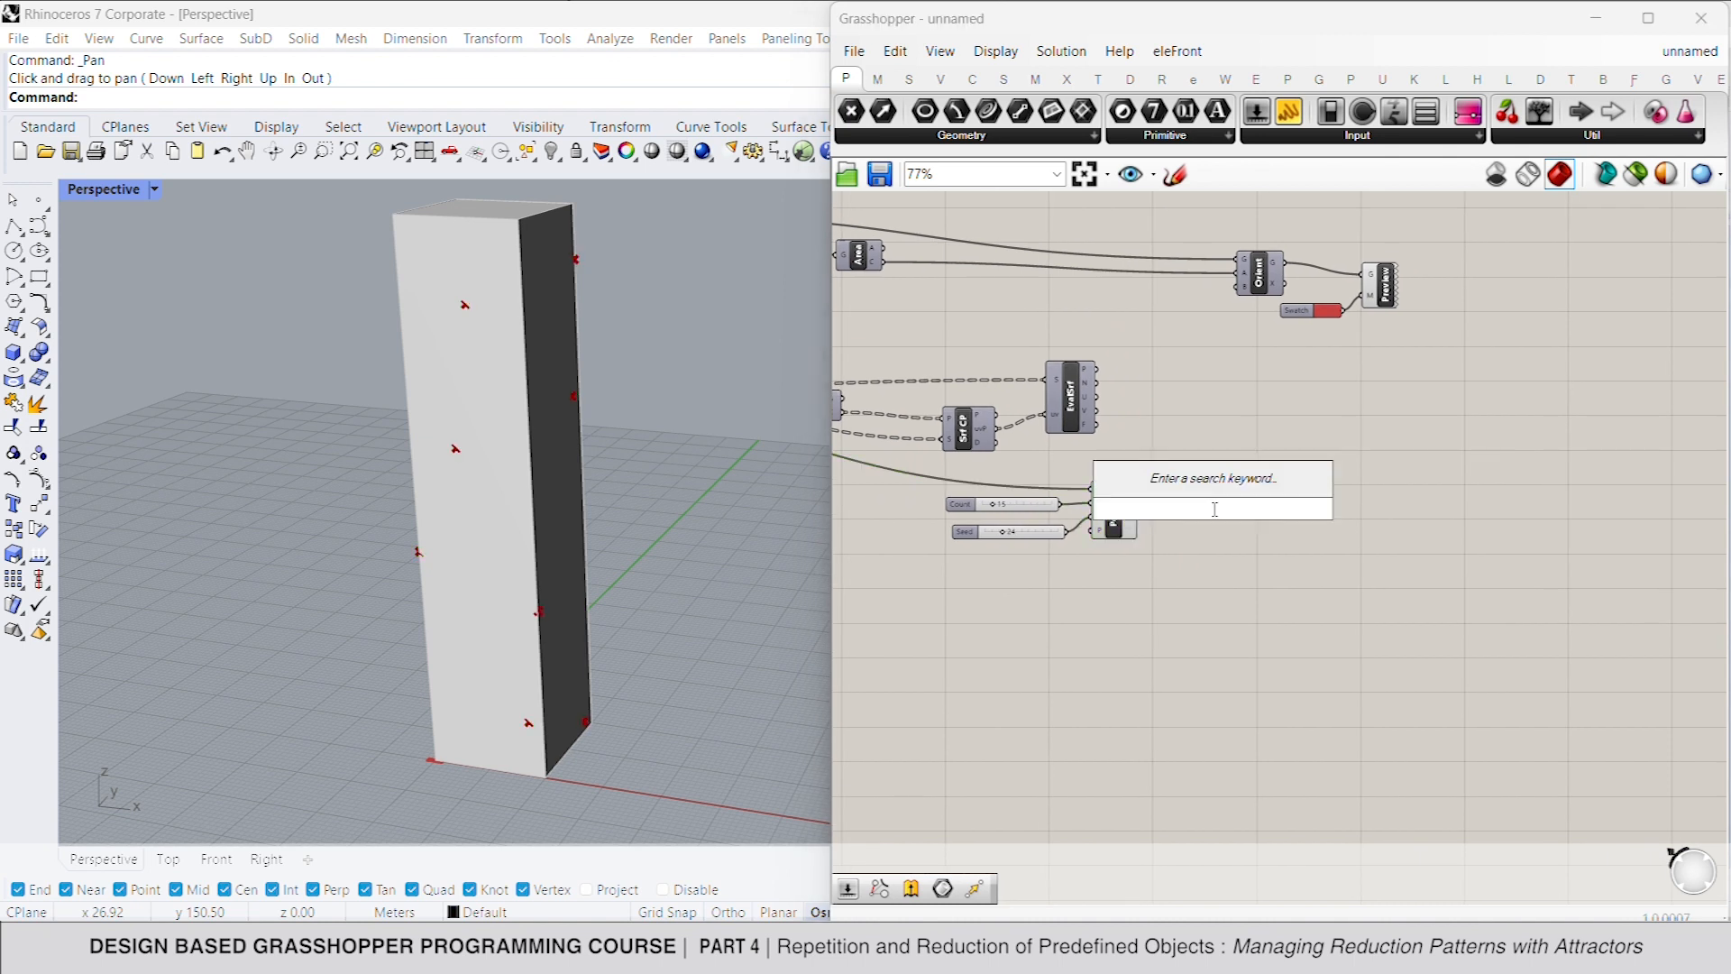
type("pul")
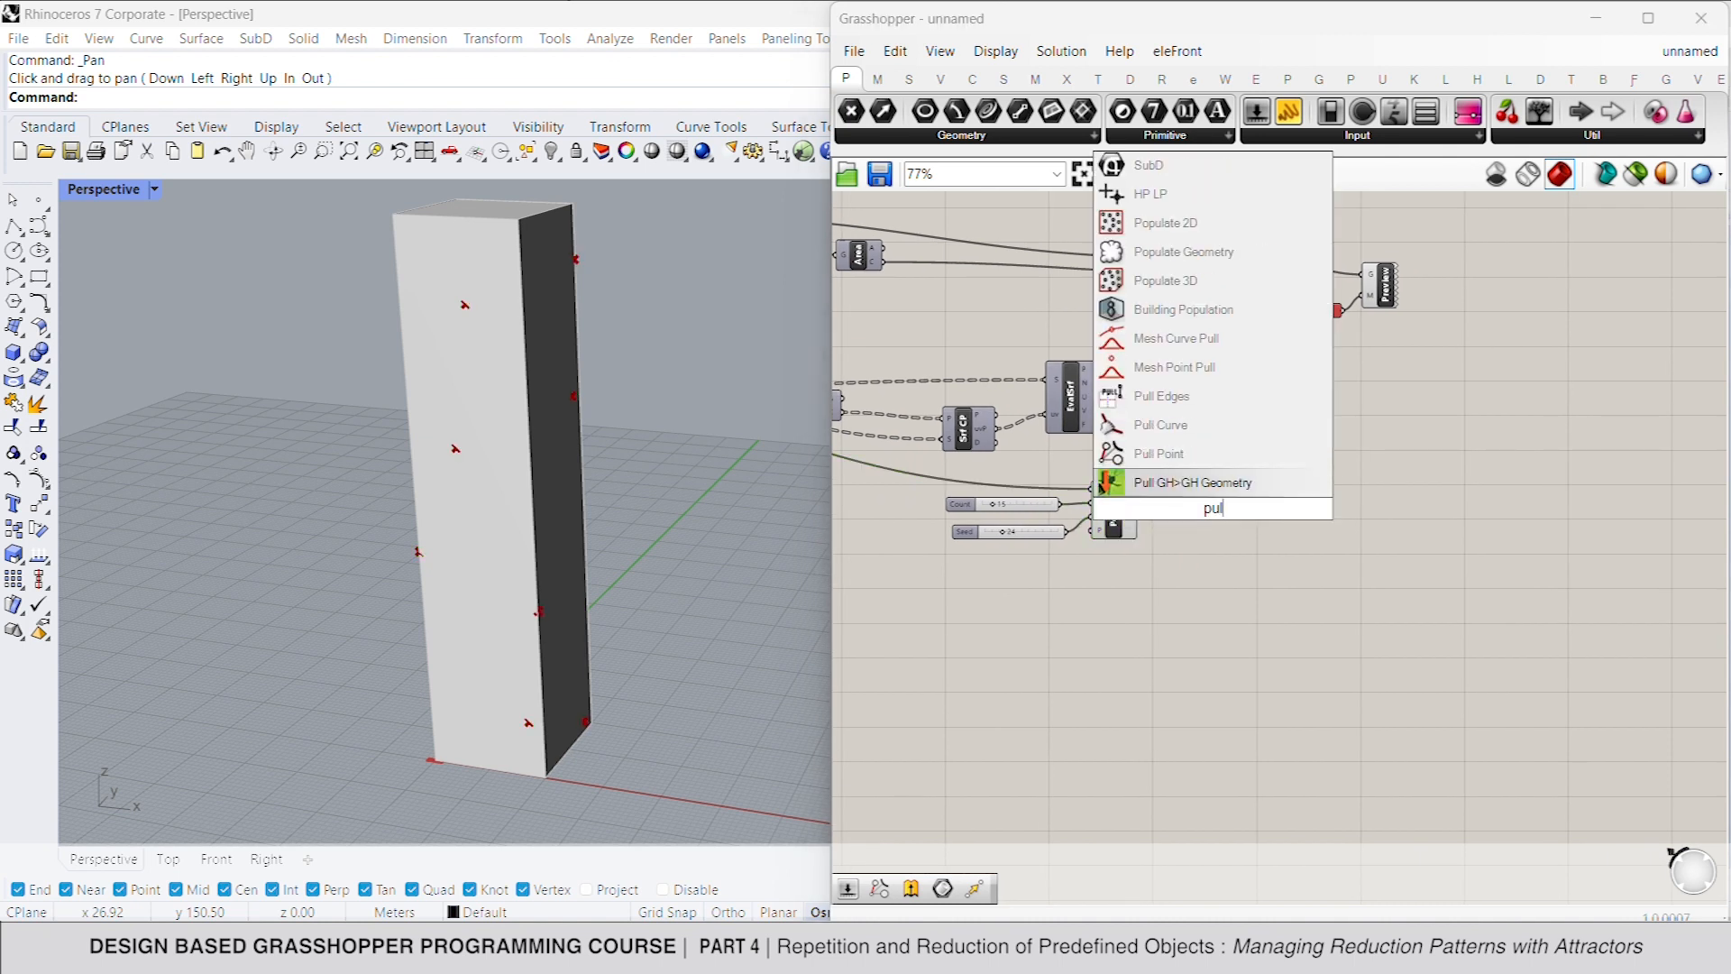
left_click(1242, 434)
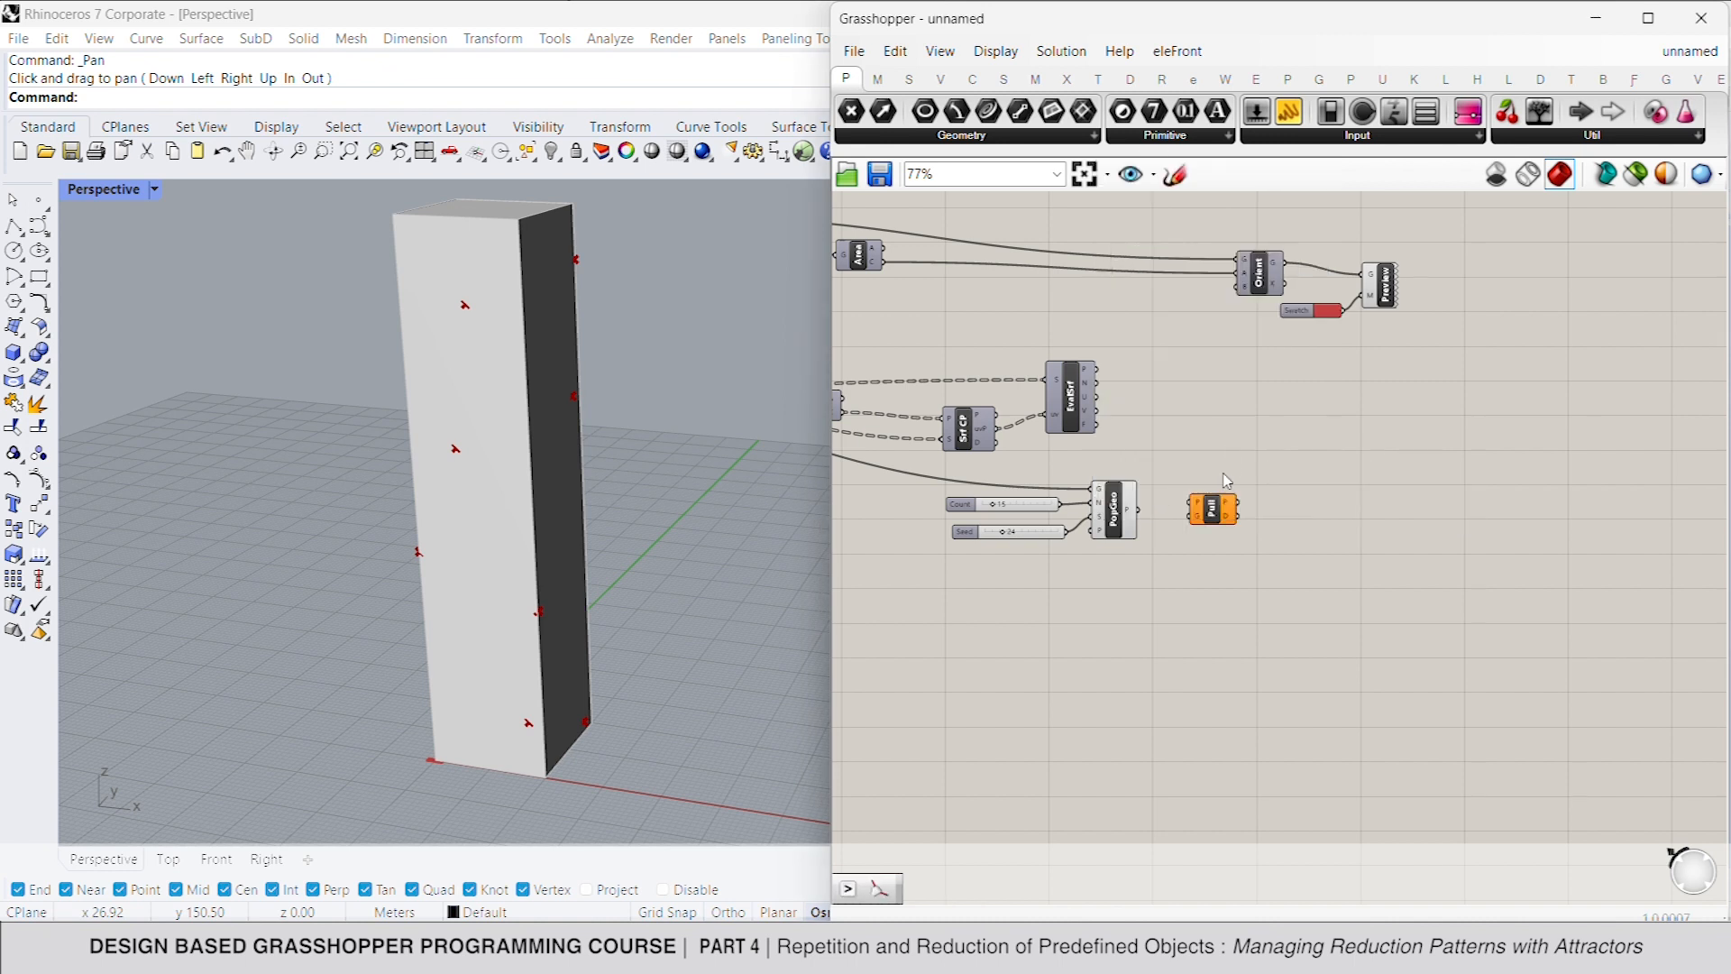
right_click_drag(1198, 512, 1346, 514)
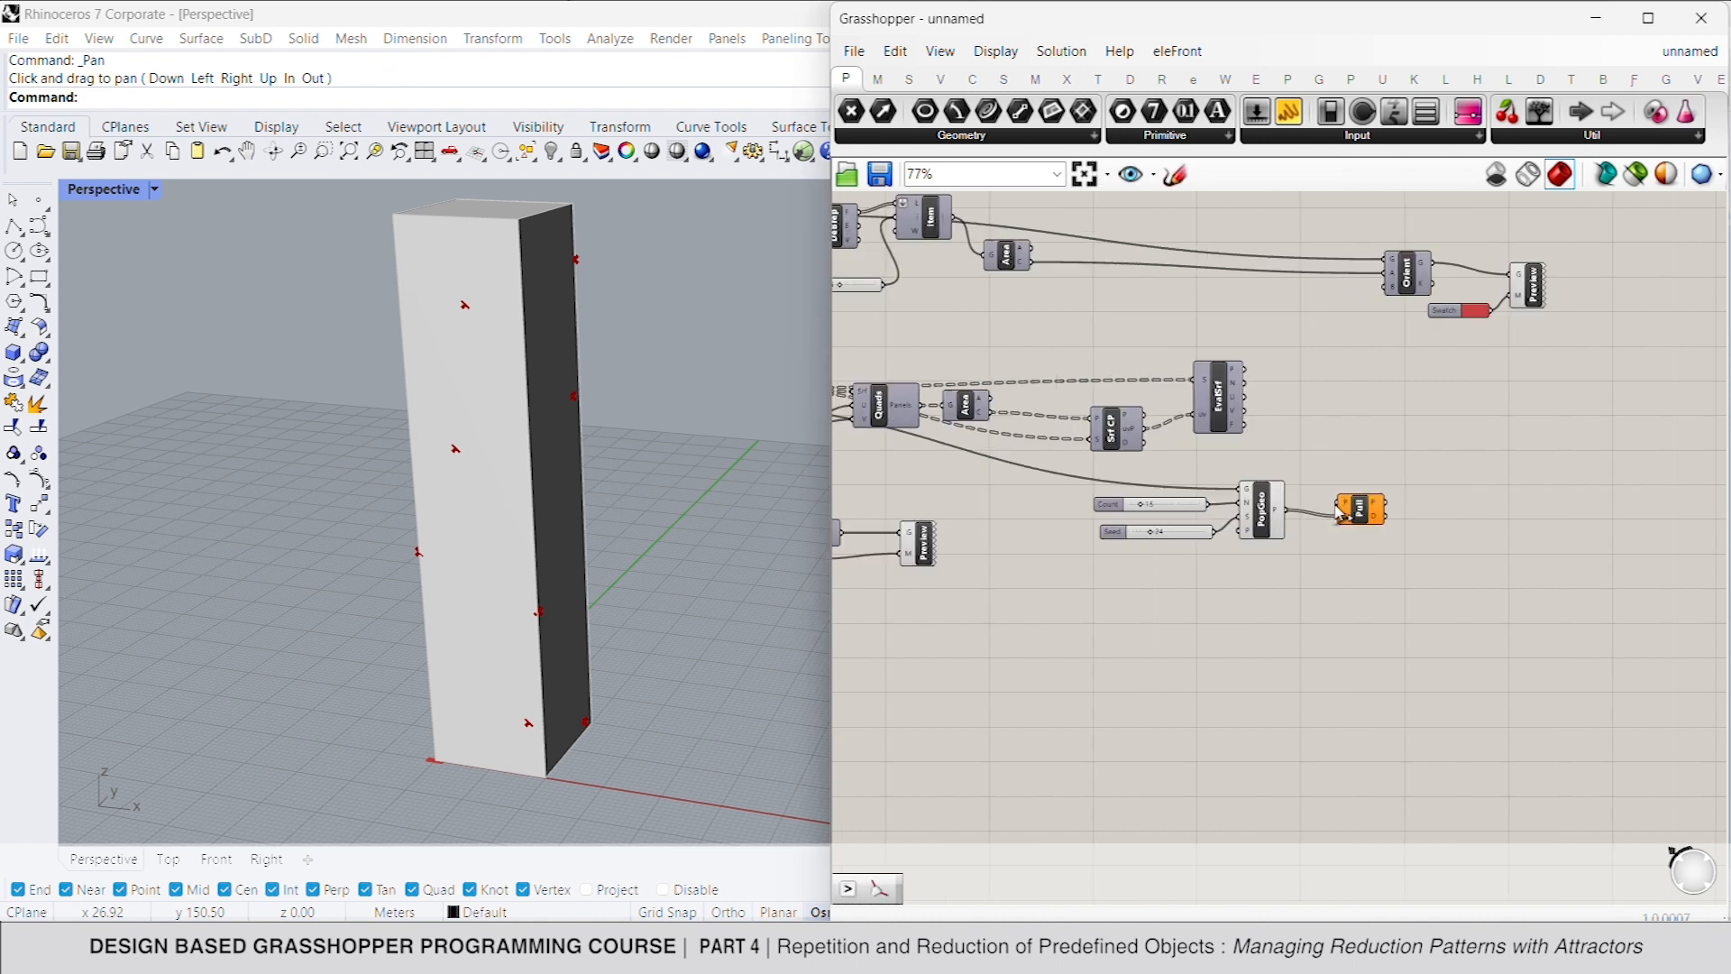
mouse_move(1340, 503)
left_mouse_down()
mouse_move(1246, 425)
mouse_move(1370, 499)
left_mouse_up()
right_click_drag(1386, 512, 1287, 509)
left_click(1337, 497)
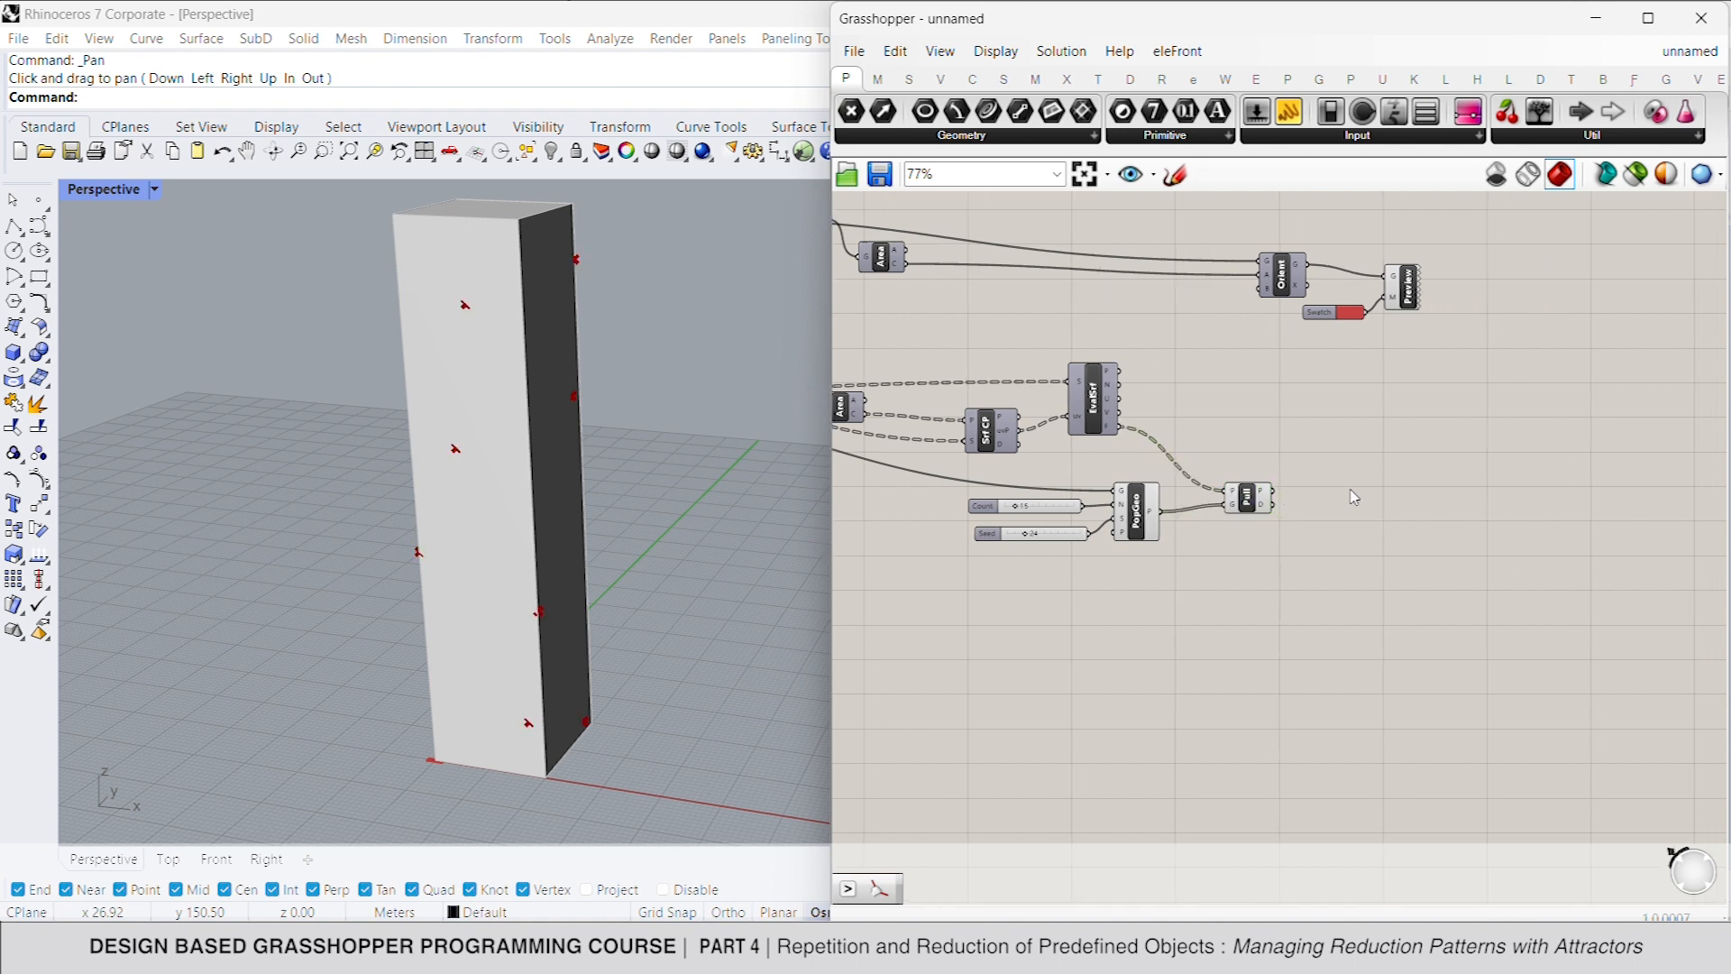
Step: Add a Larger Than component comparing the Pull Point distances with a new slider of 15
double_click(1353, 497)
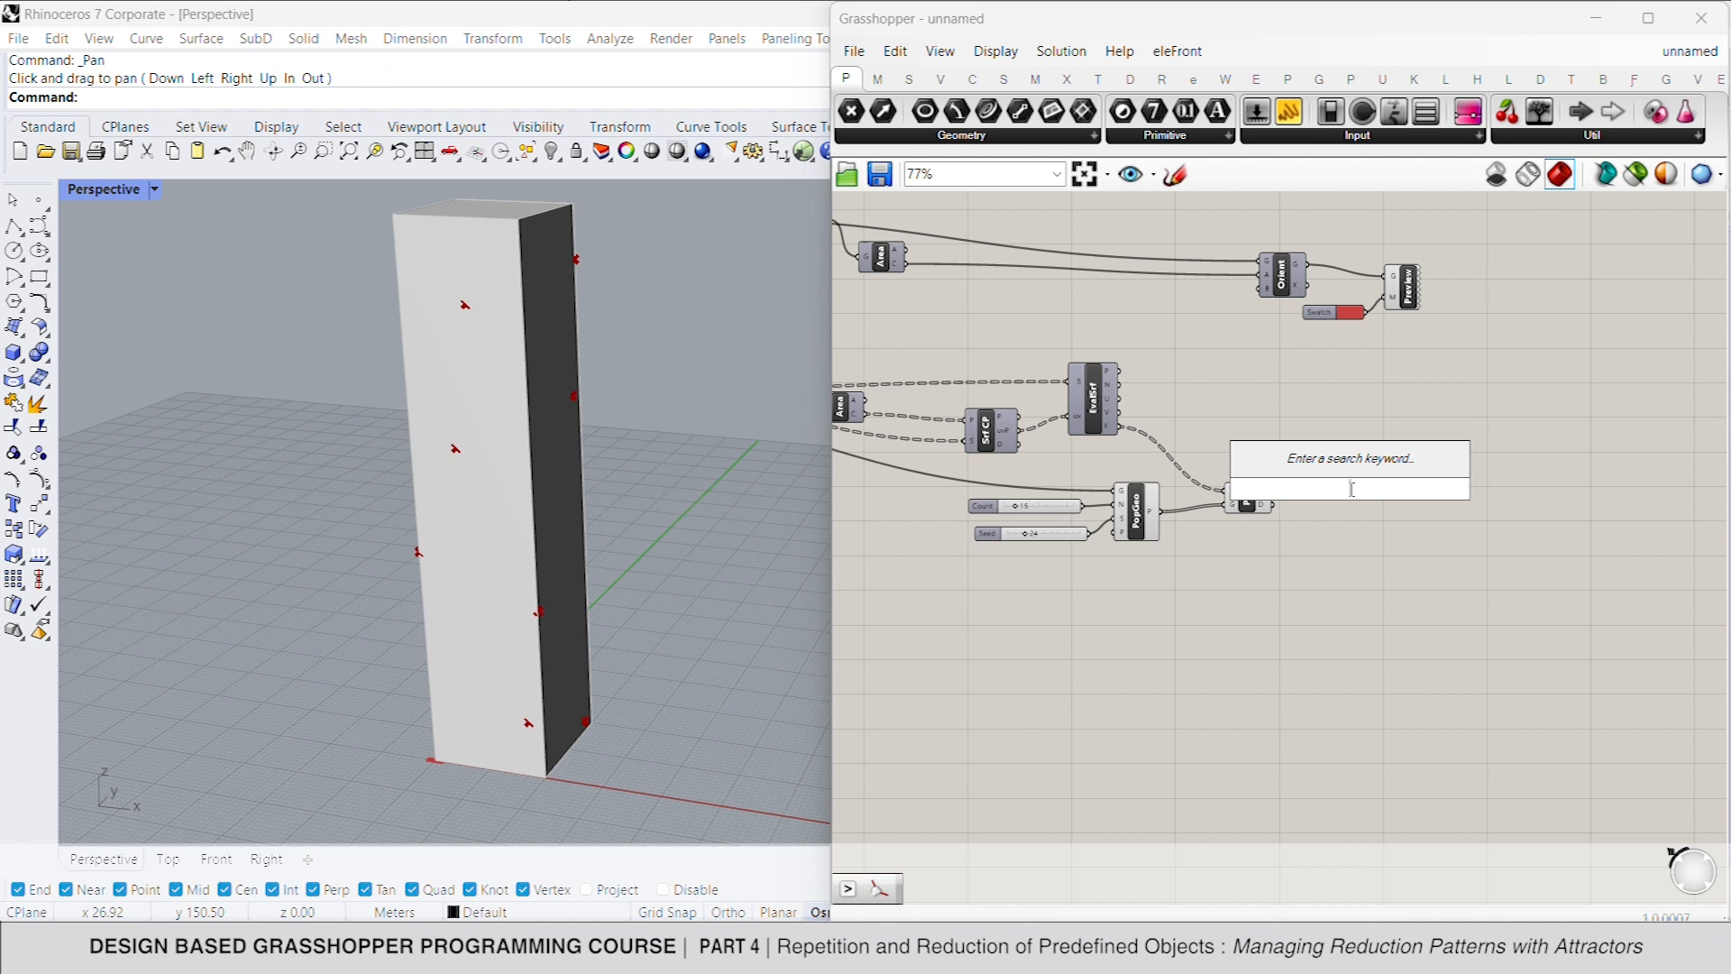
type("larg")
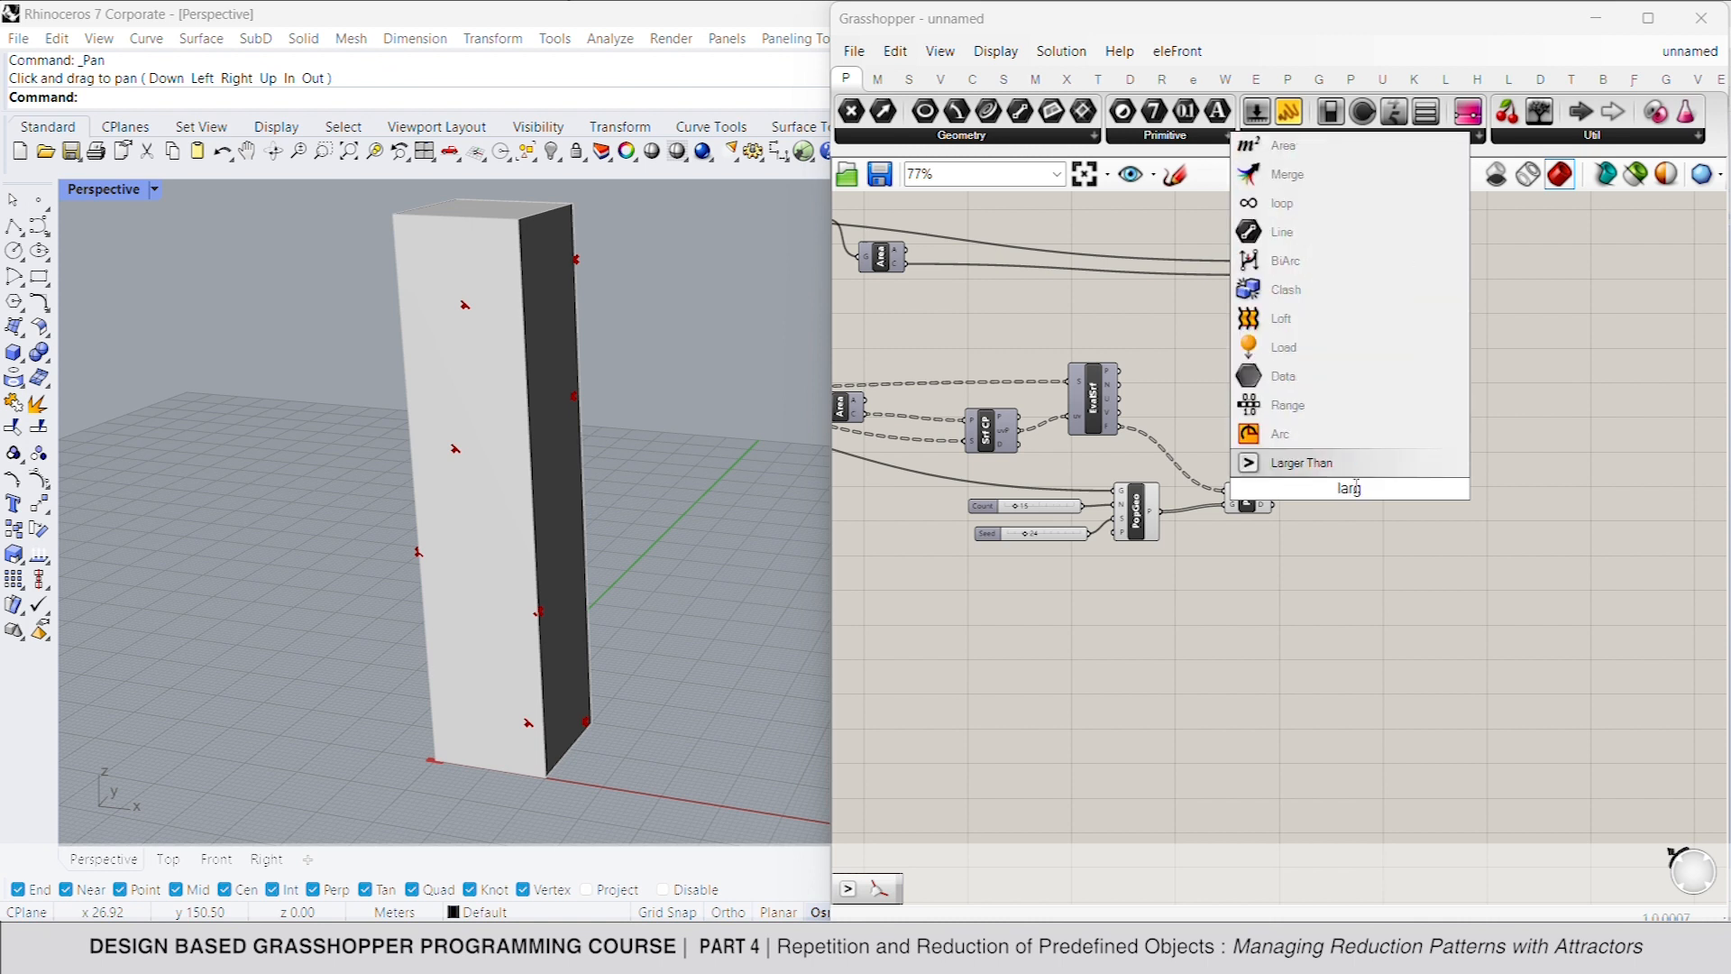
key("Return")
left_click_drag(1353, 489, 1275, 506)
double_click(1210, 554)
type("15")
key("Return")
left_click_drag(1322, 548, 1328, 545)
Step: Add a Cull Pattern component with the Evaluate Surface frames as list and the Larger Than result as pattern
double_click(1433, 497)
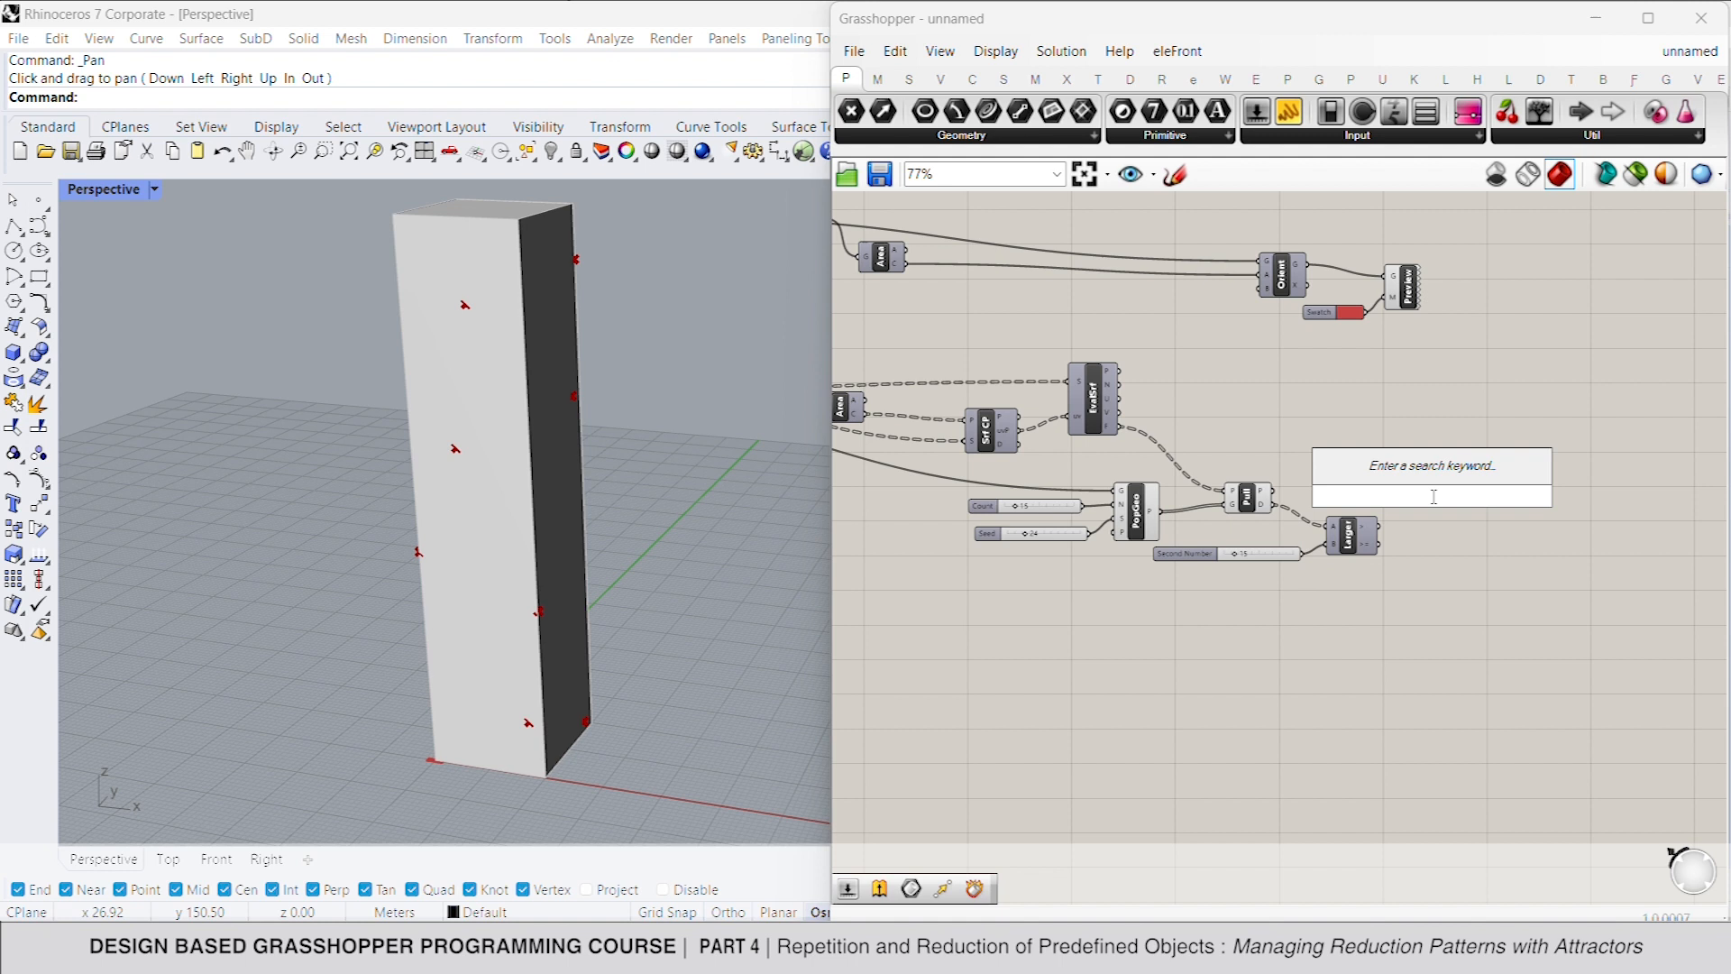
type("cull")
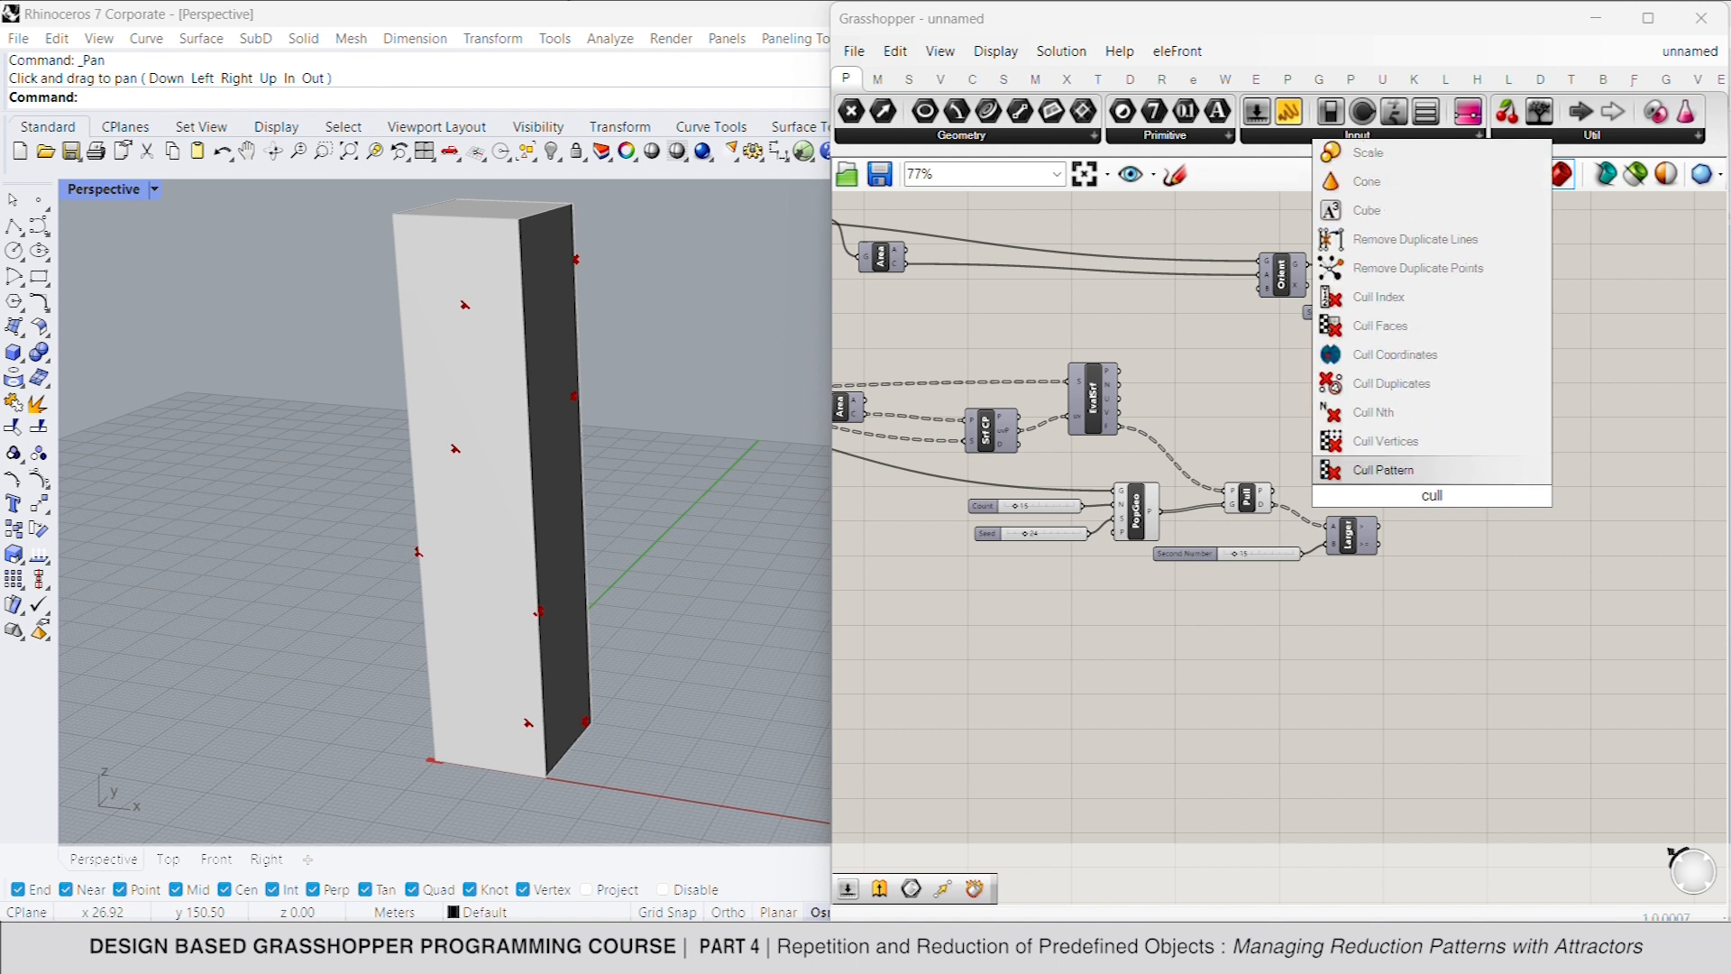
left_click(1434, 471)
left_click_drag(1397, 516, 1119, 426)
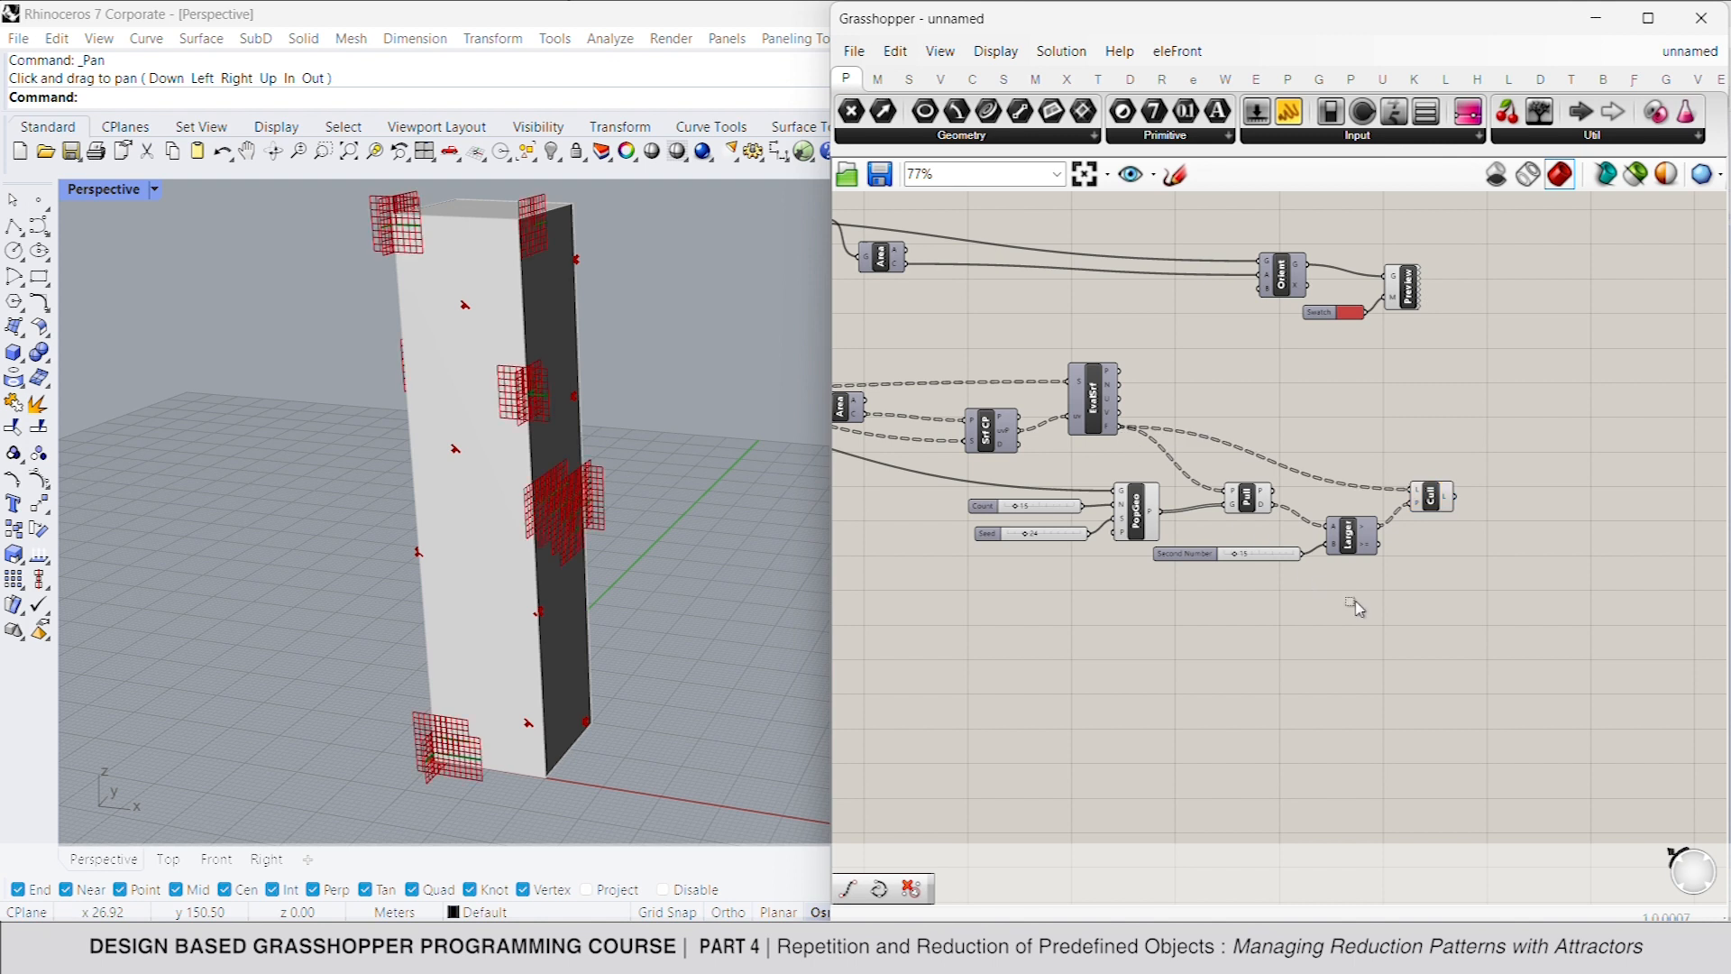
Step: Set the Second Number slider to 11 and turn off the preview of Populate Geometry and Pull Point
left_click_drag(1235, 562, 1102, 485)
right_click(1286, 400)
left_click(1337, 437)
left_click(1337, 438)
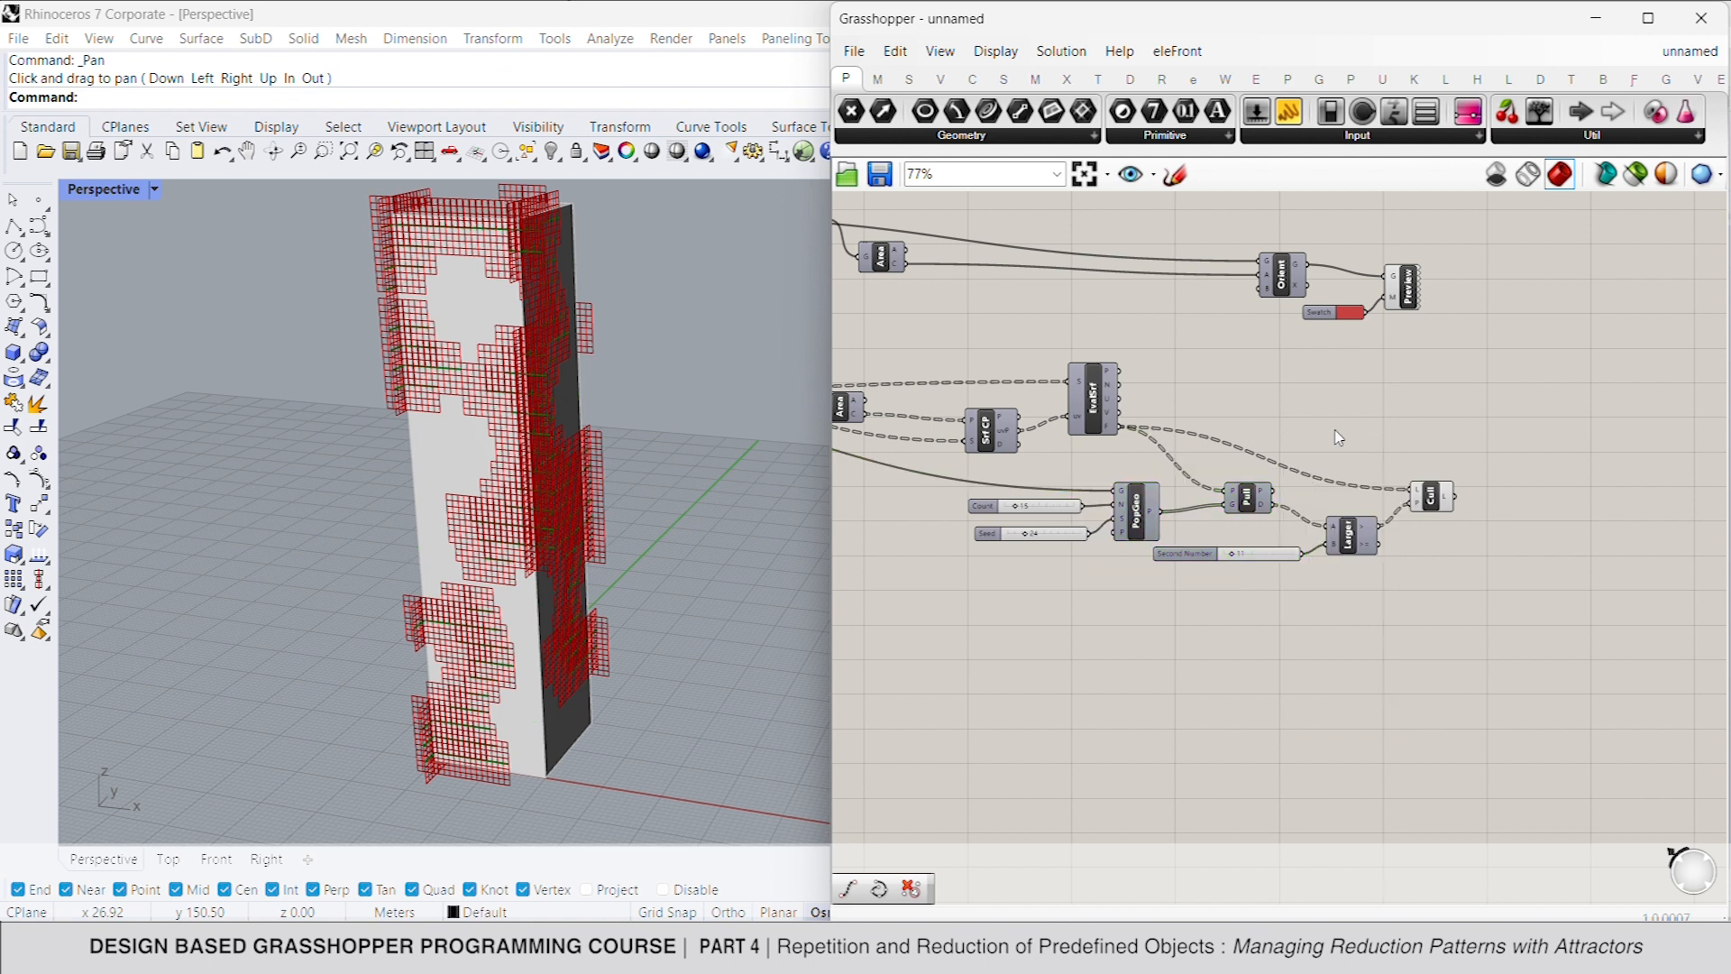
Step: Connect the culled frames to Orient's target plane input and turn off the preview of Cull Pattern
left_click(1447, 501)
left_click_drag(1450, 497, 1265, 302)
right_click(1436, 409)
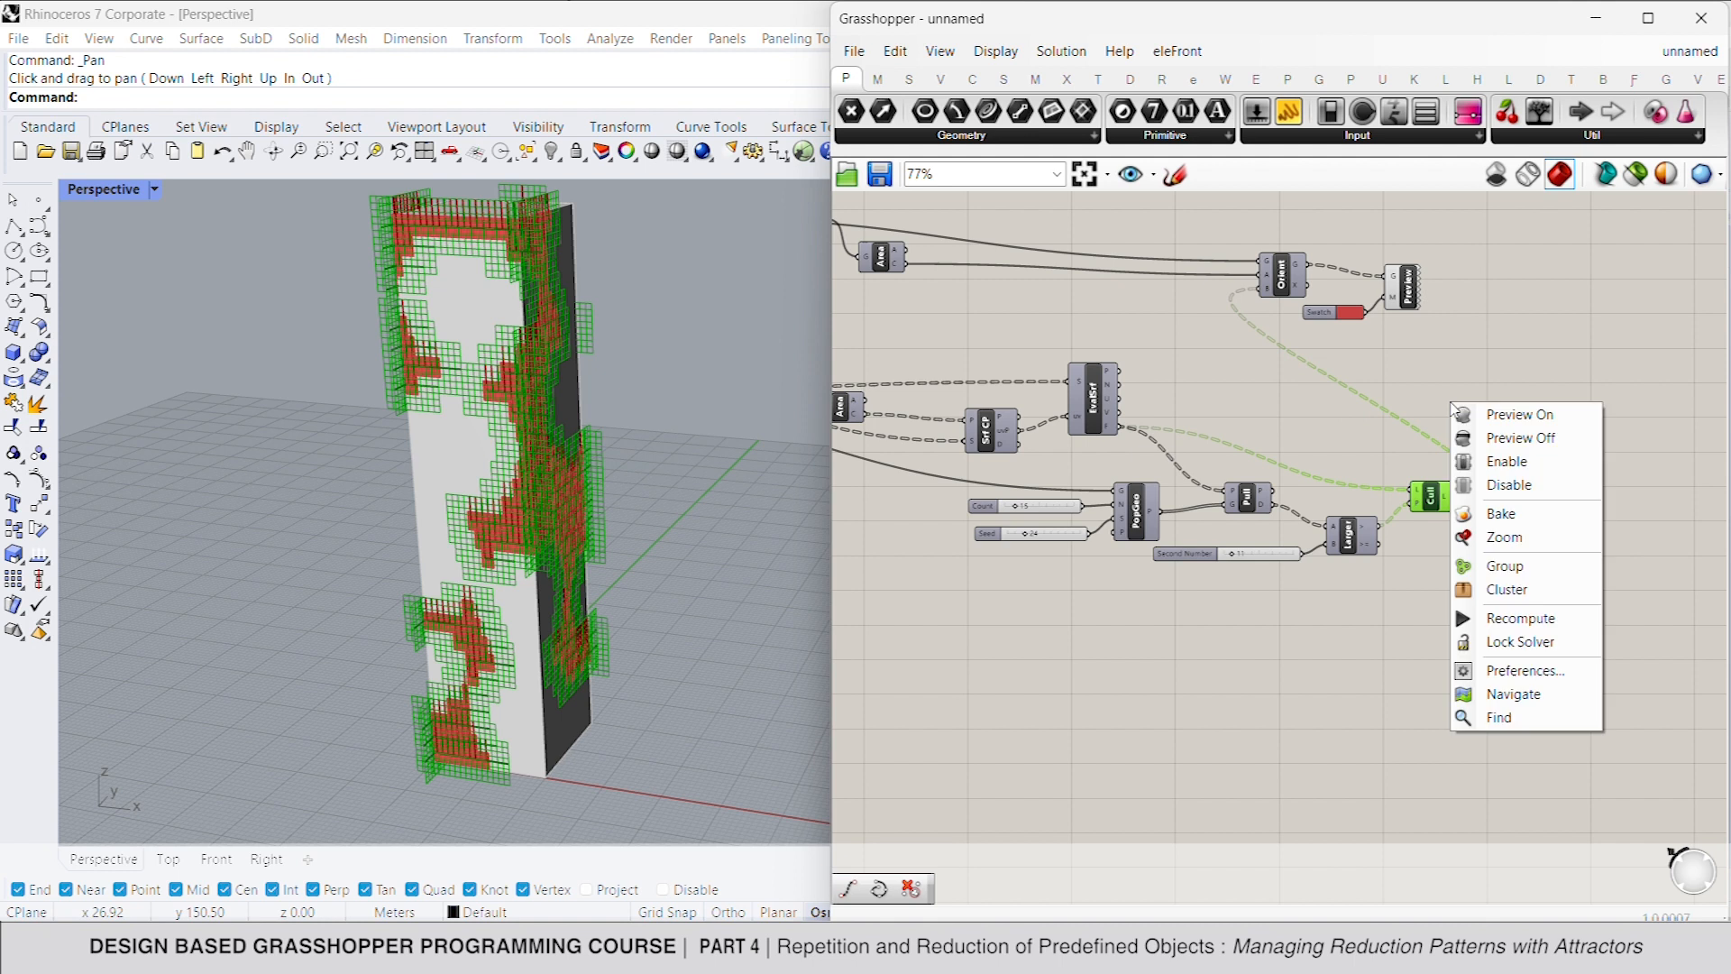
left_click(1506, 435)
left_click(1495, 438)
Step: Set the Second Number slider of Larger Than to 12
left_click_drag(1232, 556, 1248, 550)
right_click_drag(1344, 635, 1360, 591)
left_click(1239, 613)
Step: Place a Series component and a Vector XYZ component in the empty area below the attractor components
mouse_move(1245, 613)
right_mouse_down()
mouse_move(1225, 572)
mouse_move(1246, 580)
right_mouse_up()
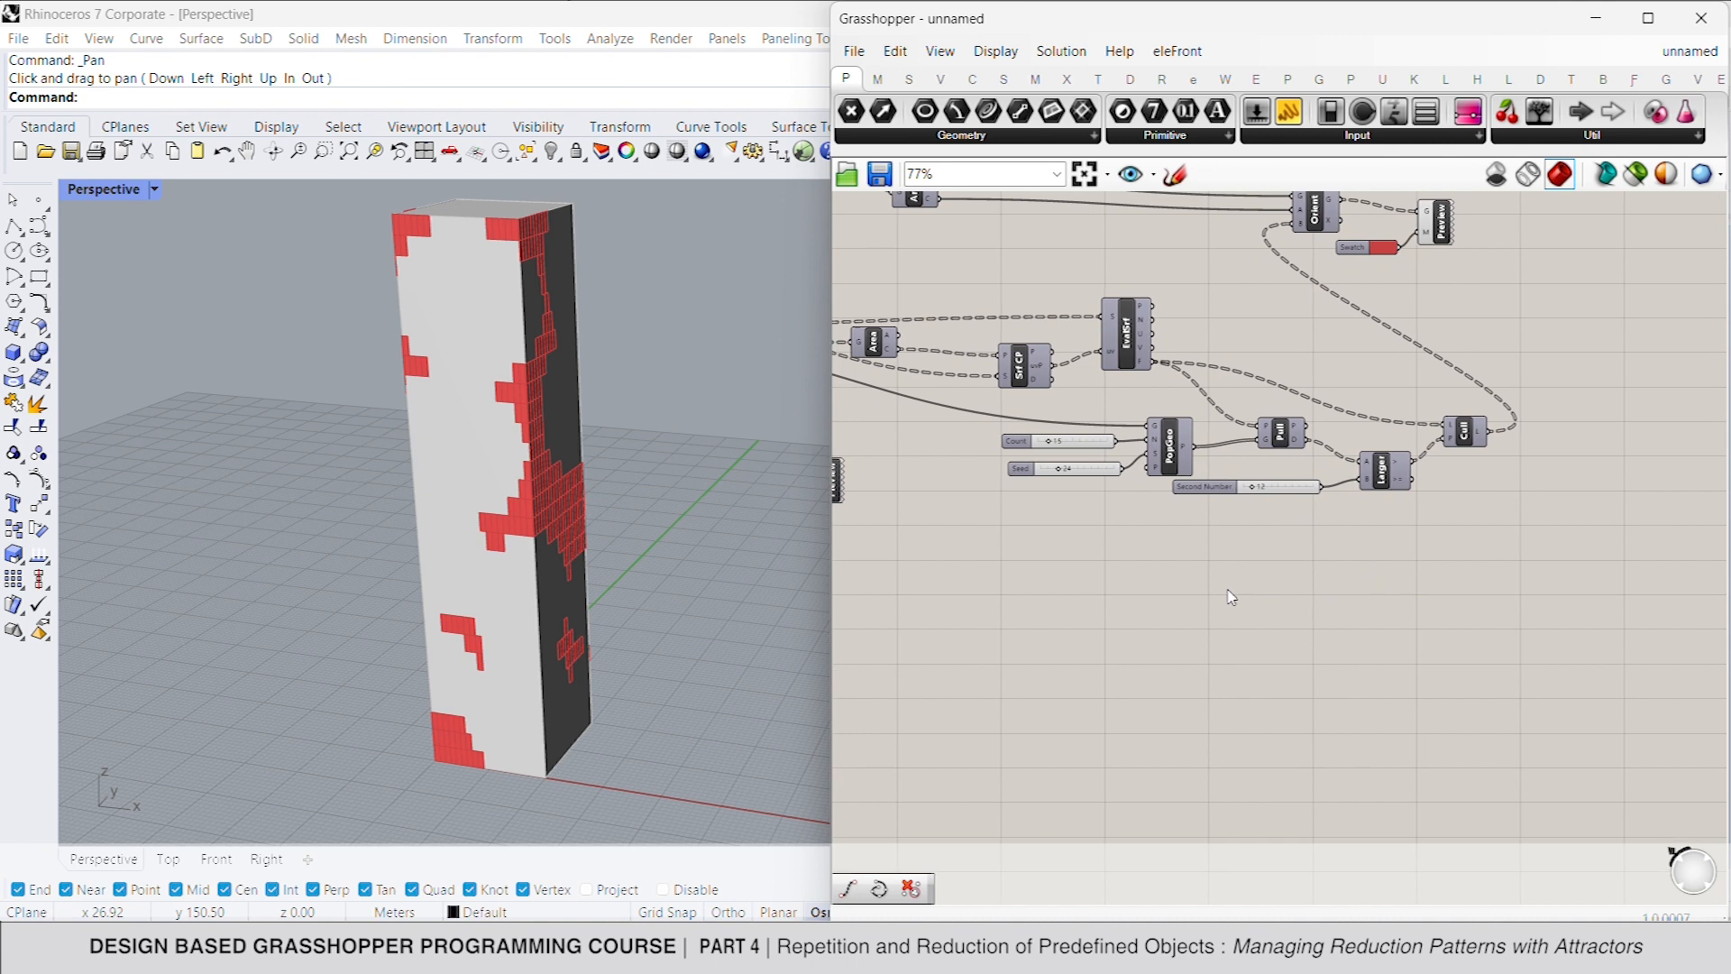
double_click(1176, 597)
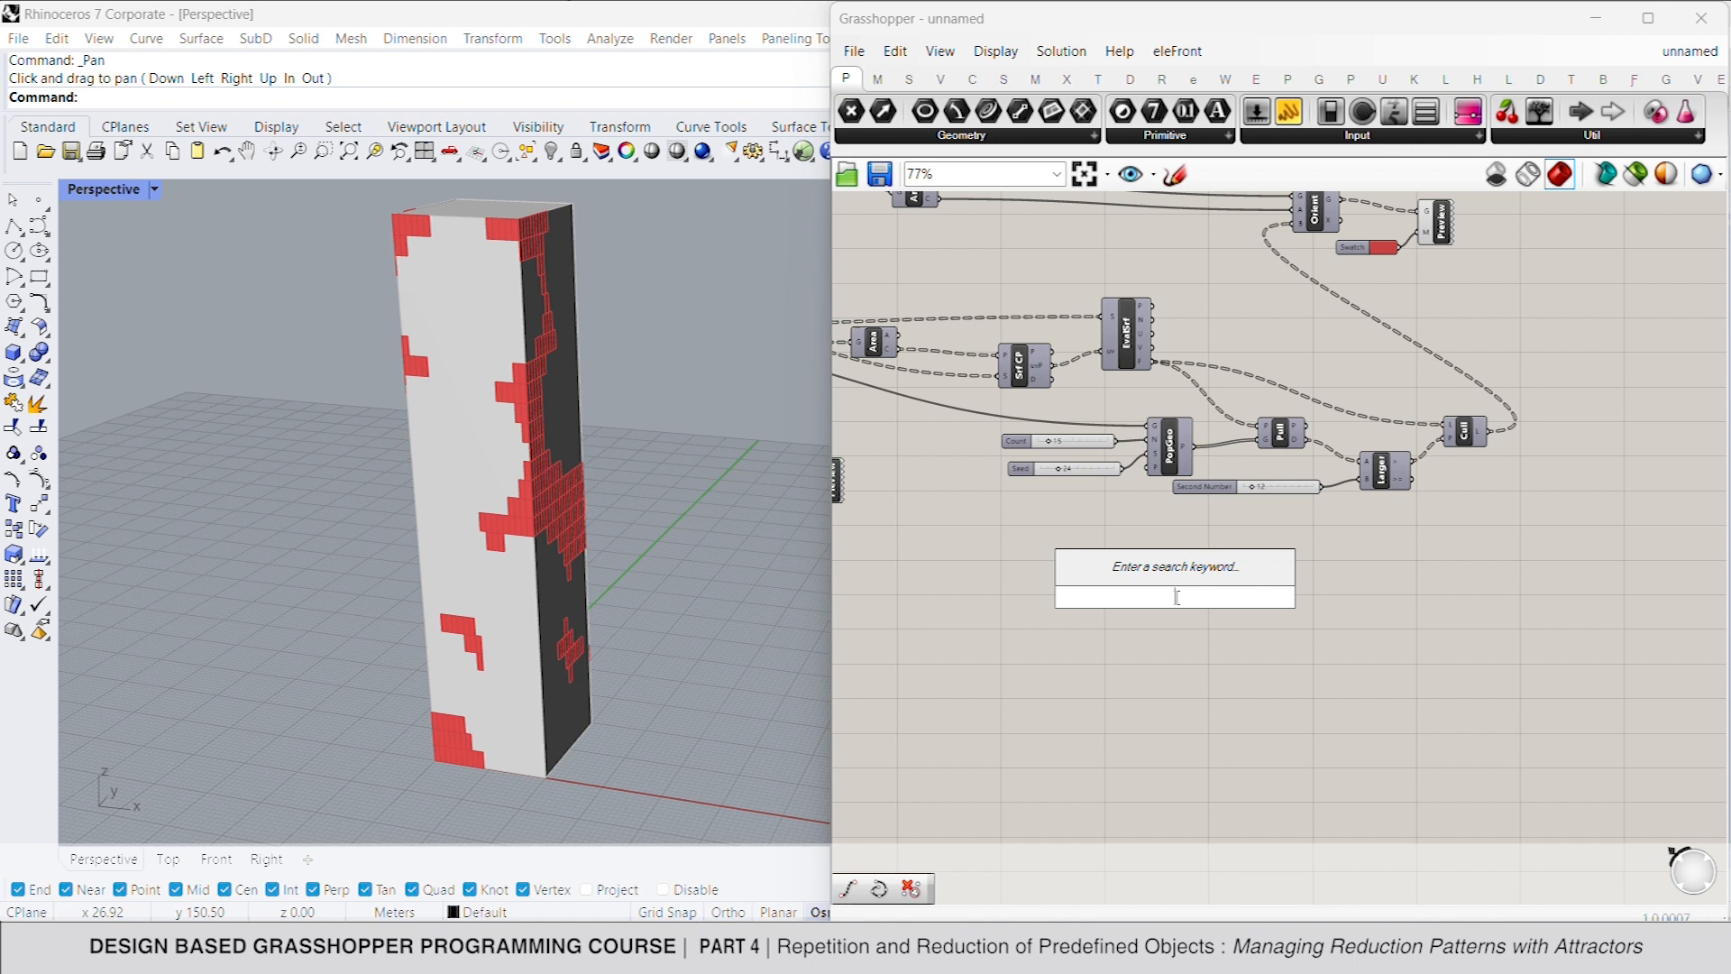
type("serie")
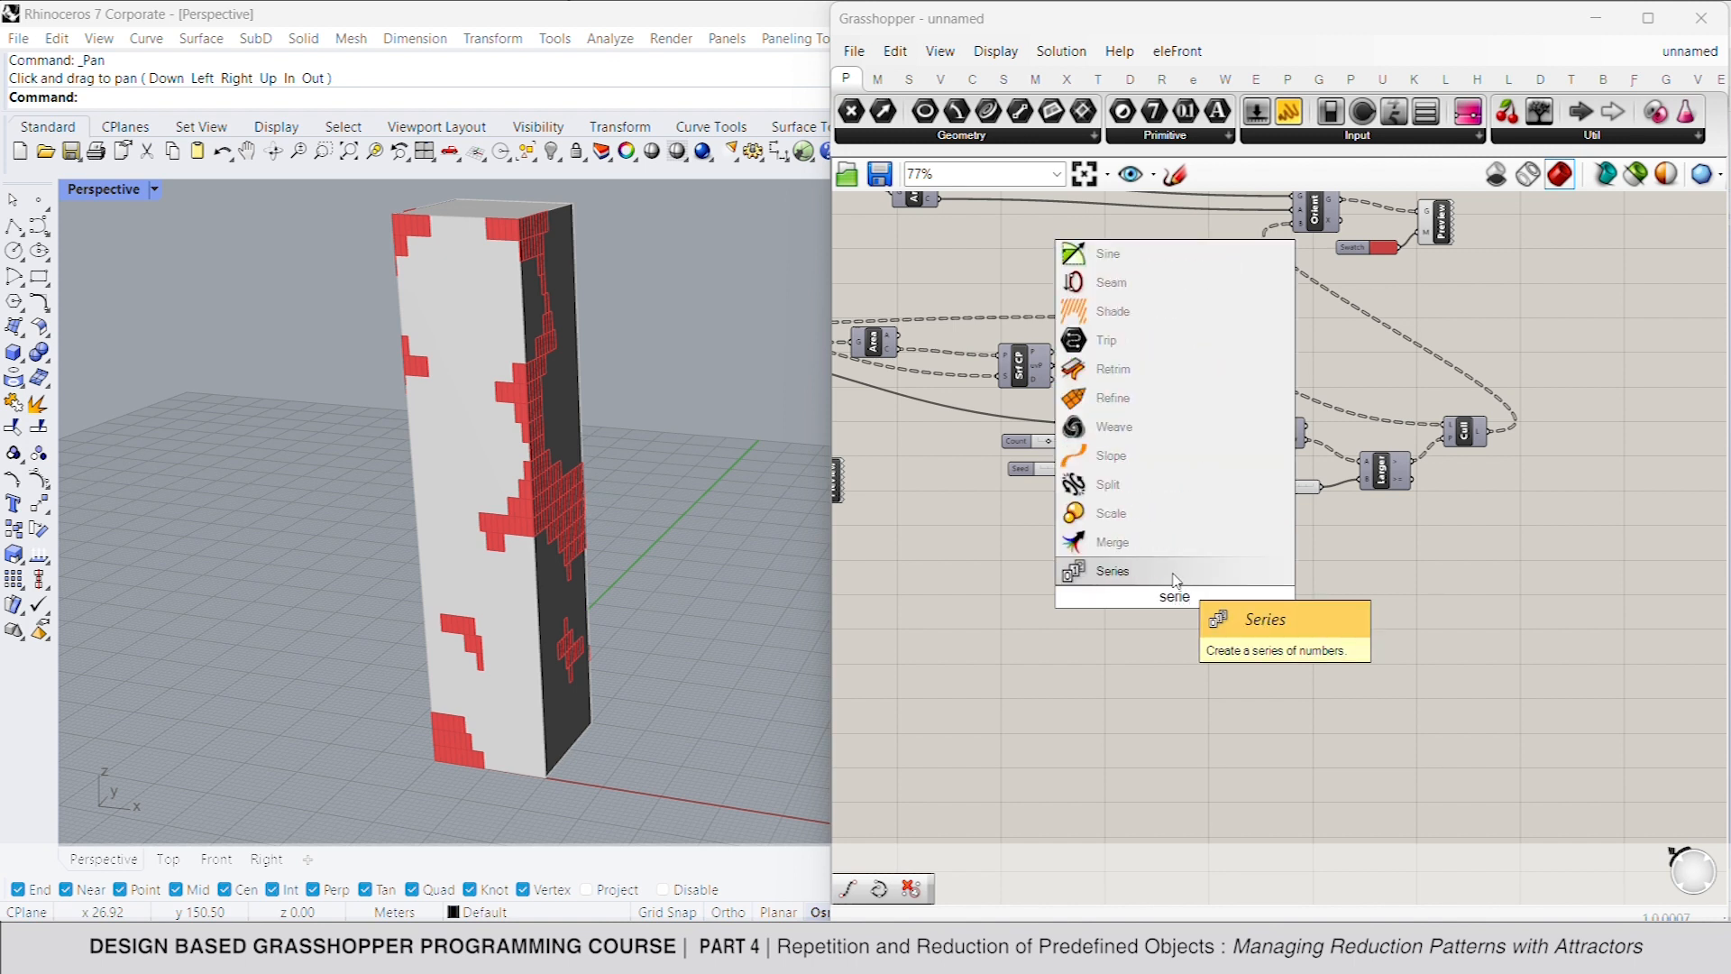
left_click(1176, 572)
left_click_drag(1167, 607, 1163, 646)
double_click(1250, 654)
type("vect")
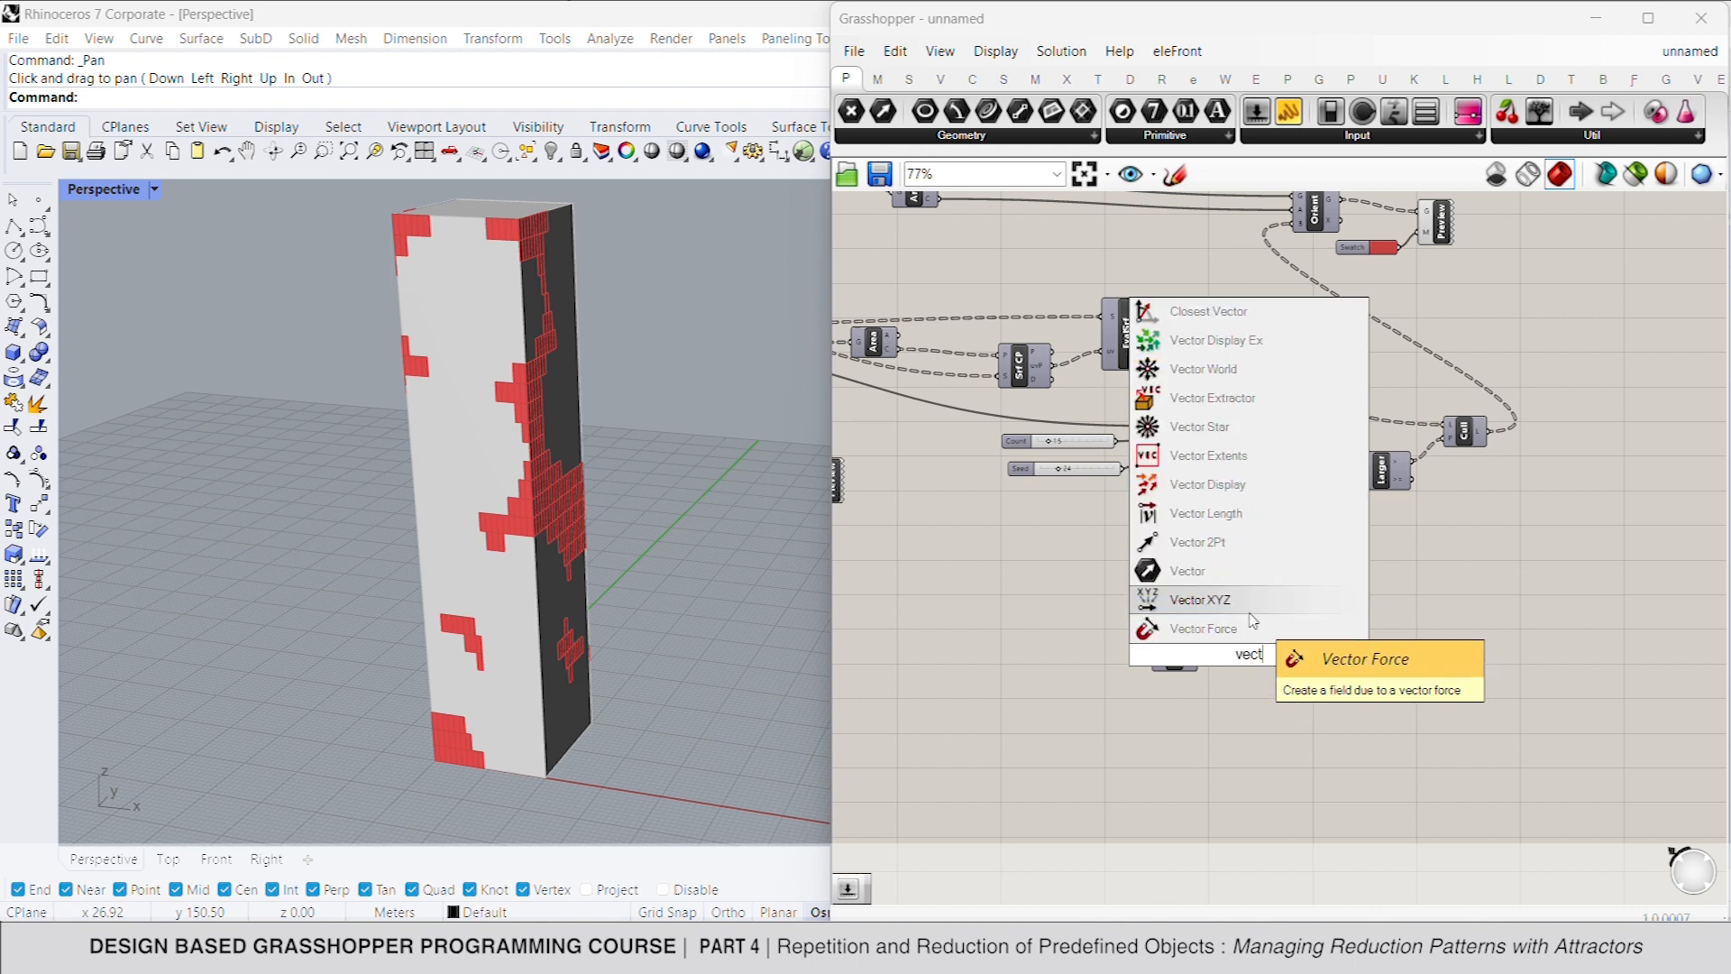
key("Return")
left_click_drag(1249, 661, 1389, 659)
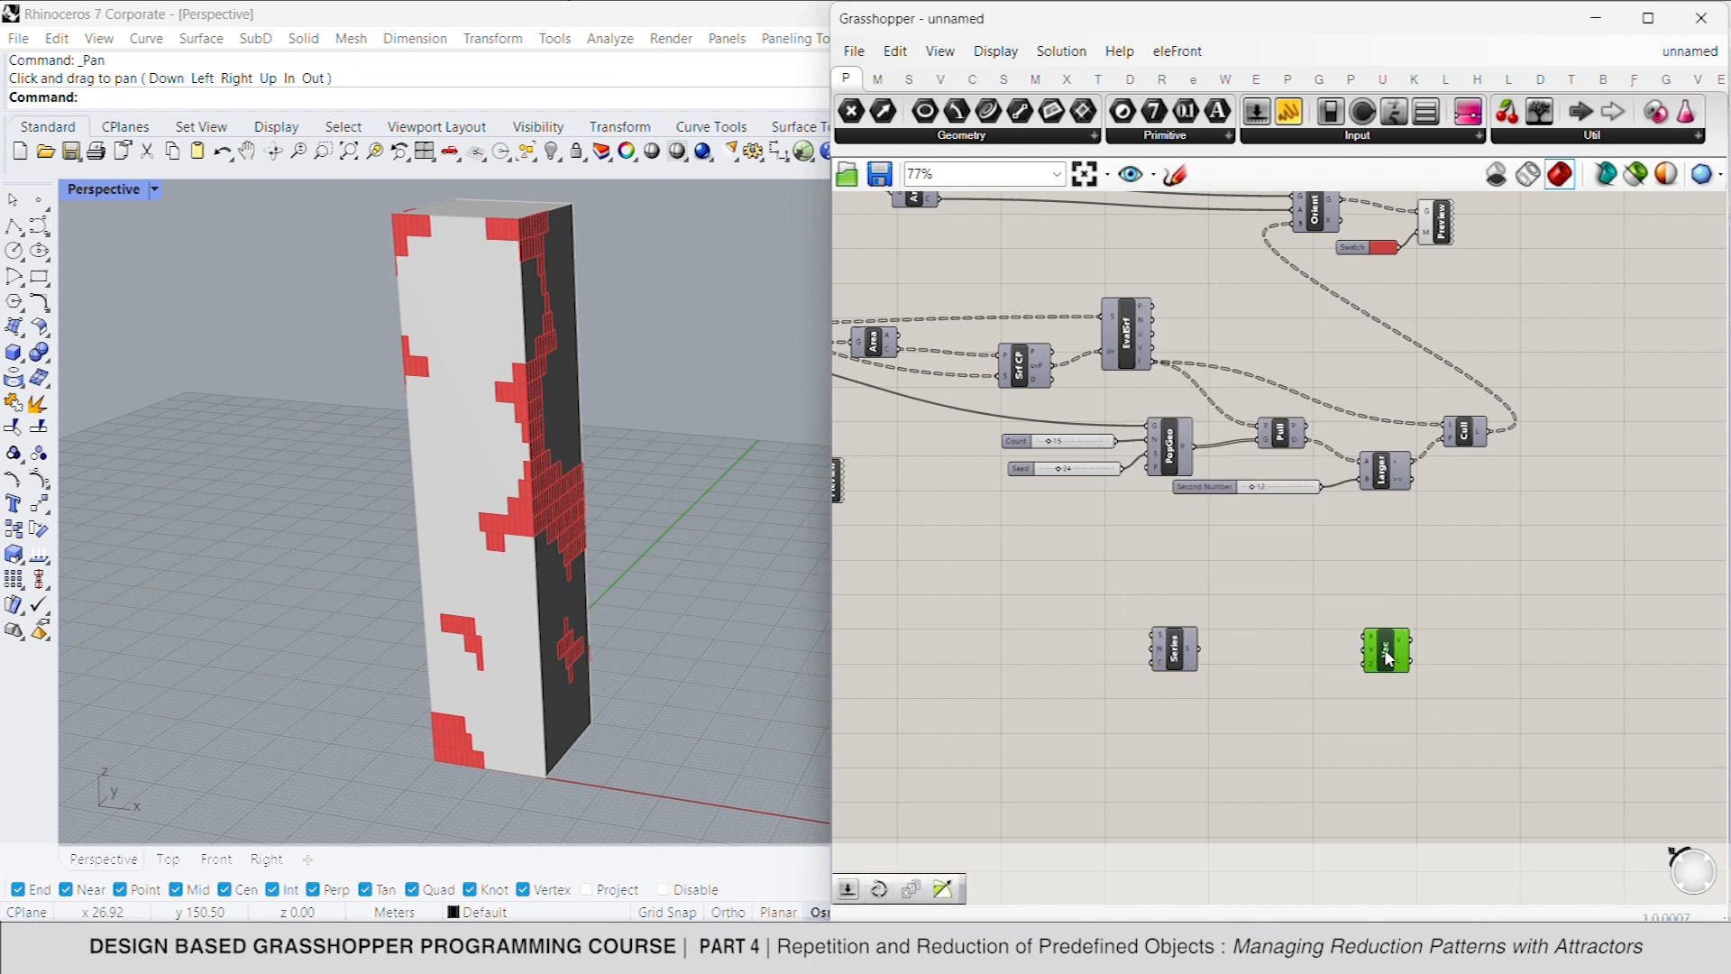
Step: Add Sine and Cosine components fed by Series and connect them to the X and Y inputs of Vector XYZ
double_click(1282, 647)
type("sin")
key("Return")
left_click_drag(1269, 623, 1278, 627)
double_click(1278, 668)
type("cos")
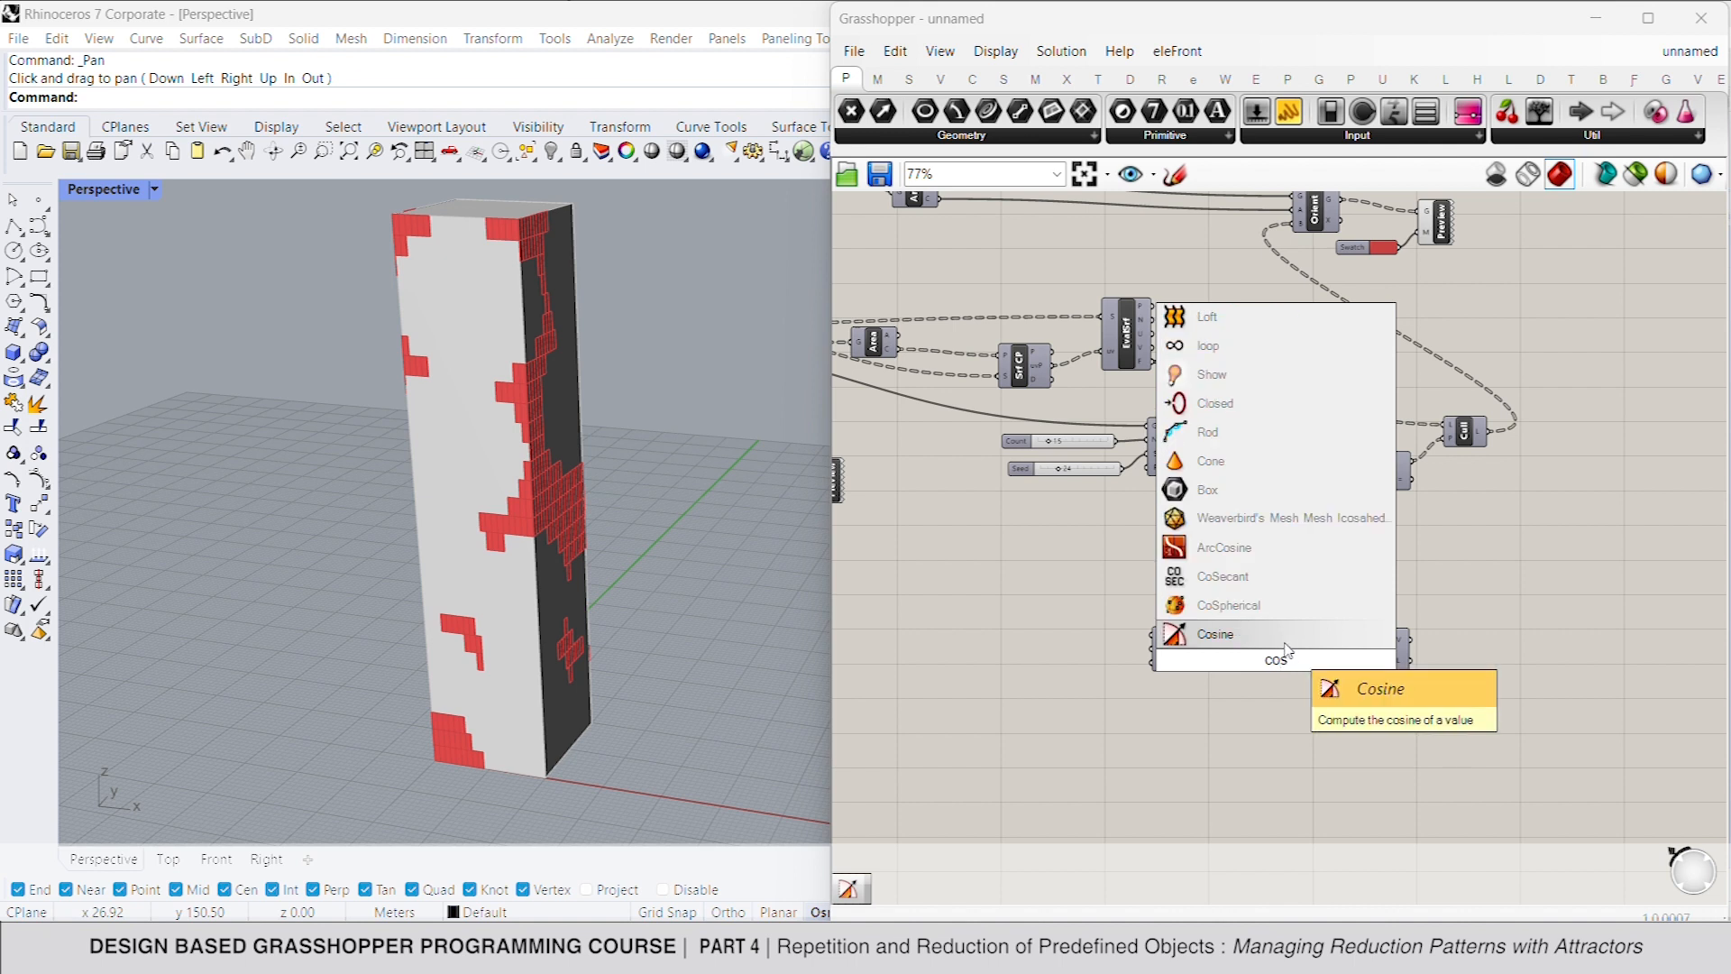
key("Return")
left_click_drag(1261, 656, 1197, 648)
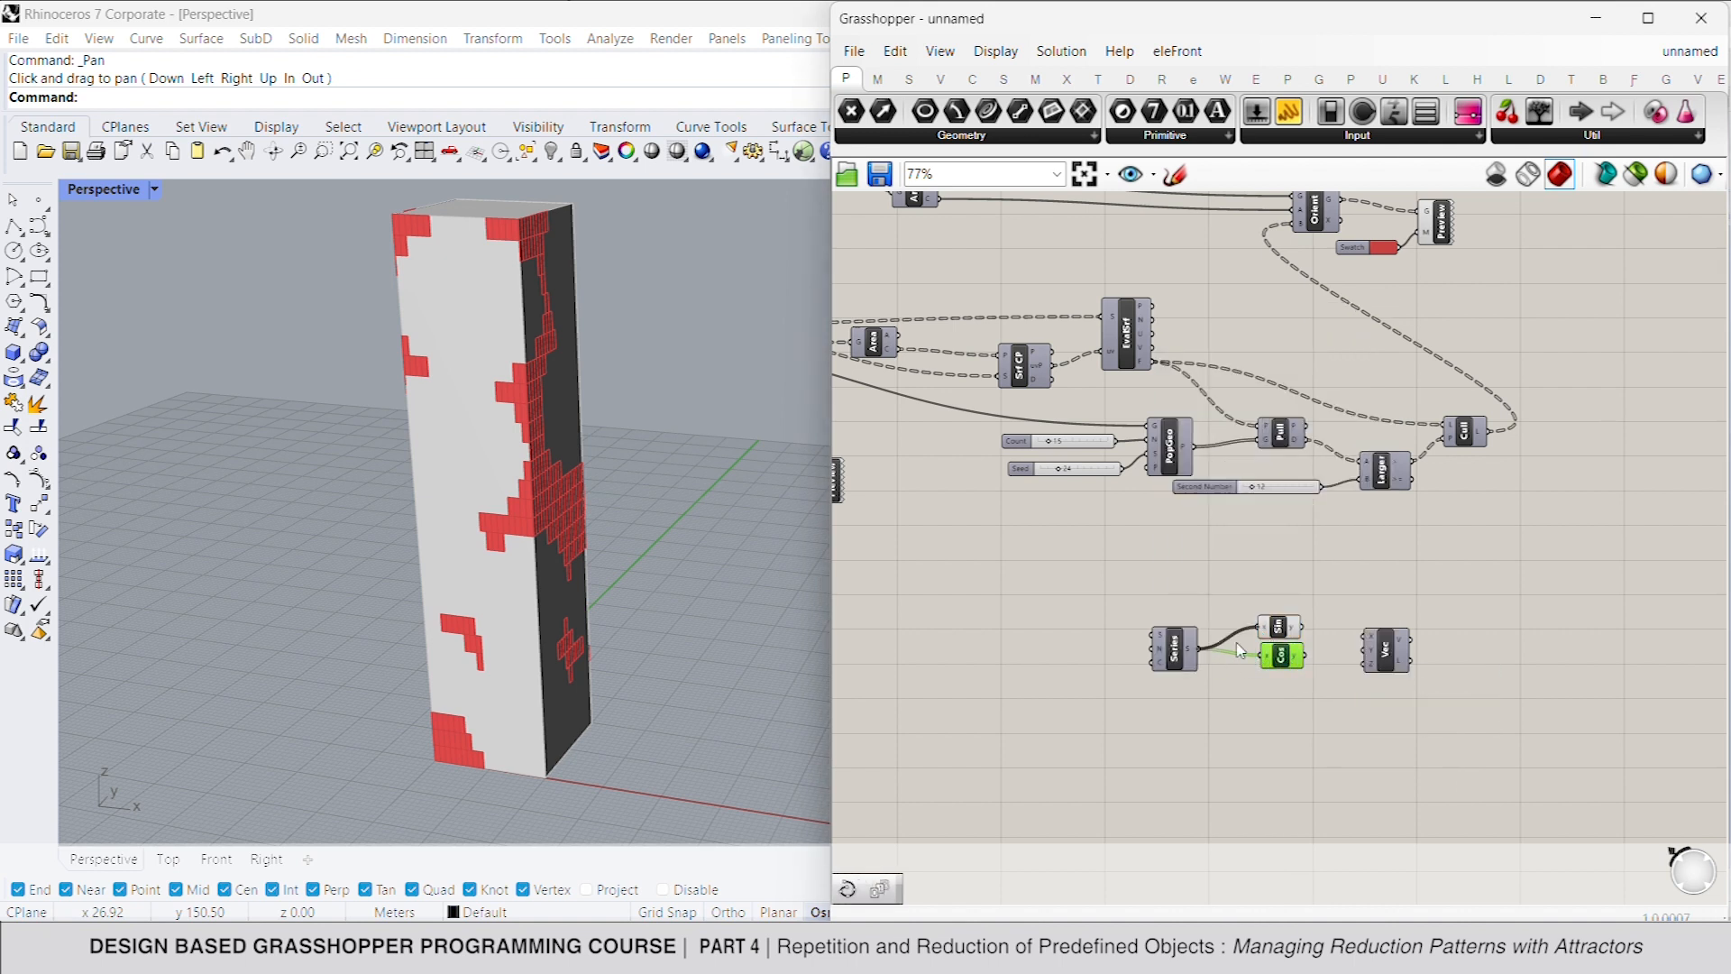
left_click_drag(1308, 638, 1282, 663)
left_click(1277, 683)
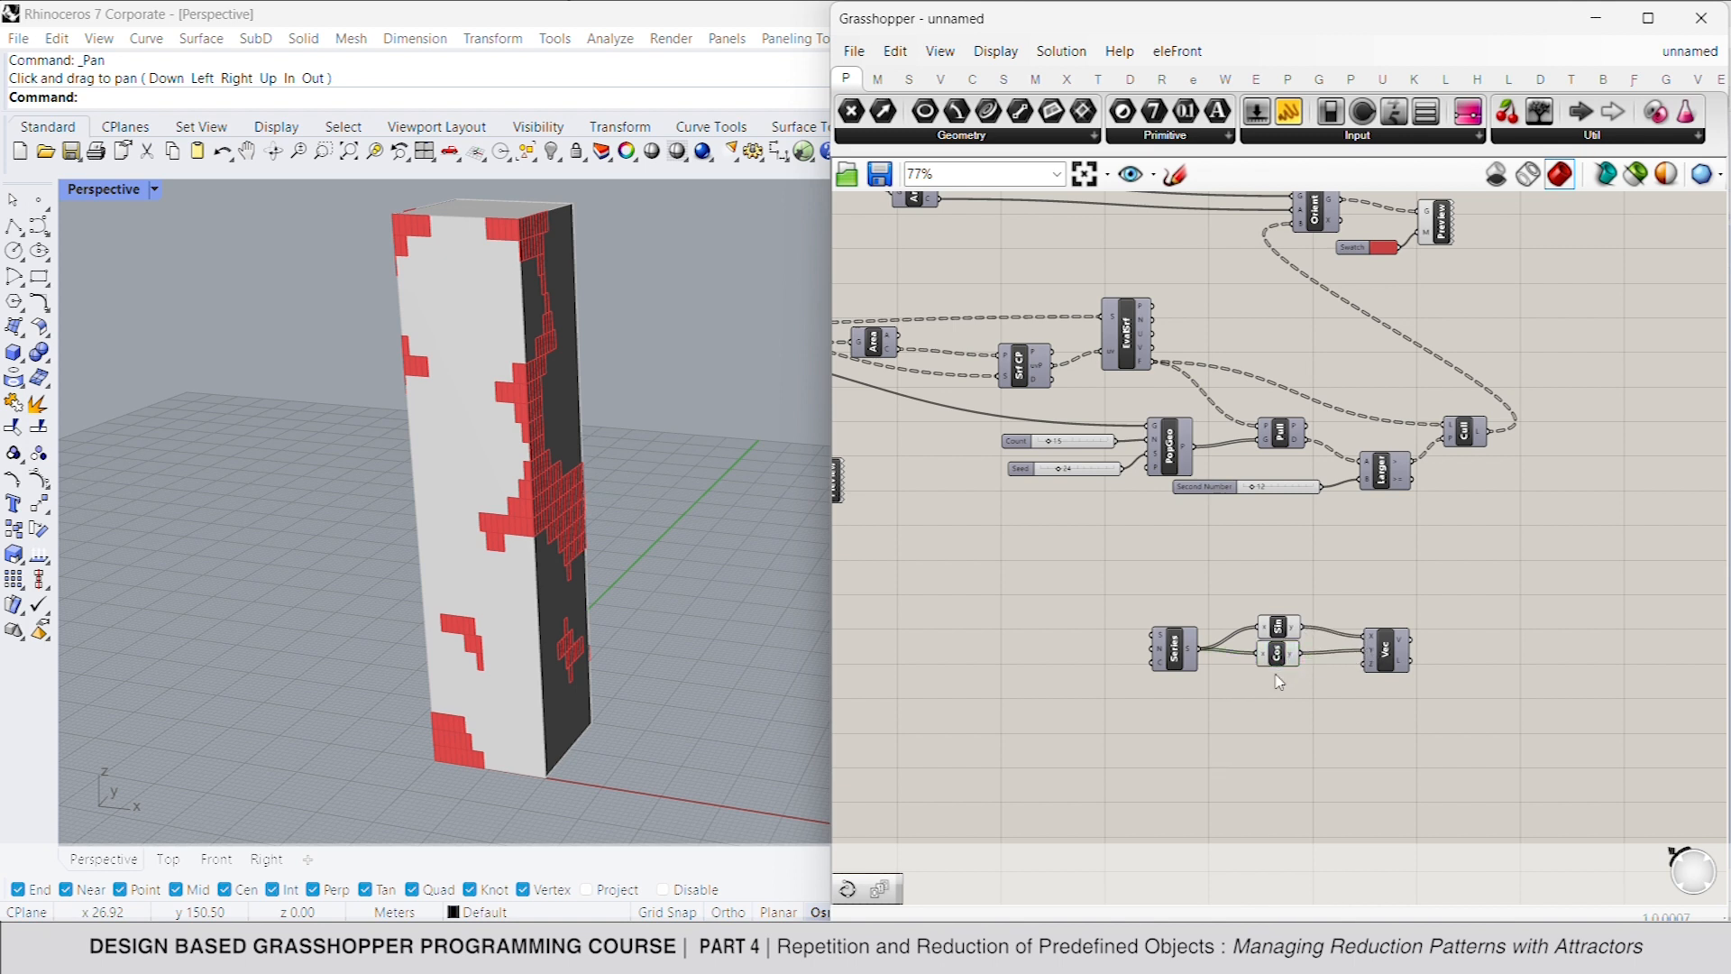
Step: Give Series a Count slider of 15 and a Step slider of 2
double_click(1052, 670)
type("15")
key("Return")
mouse_move(1106, 664)
left_mouse_down()
mouse_move(1155, 671)
mouse_move(1085, 678)
mouse_move(1133, 651)
mouse_move(1108, 644)
left_mouse_up()
double_click(1053, 644)
type("2")
key("Return")
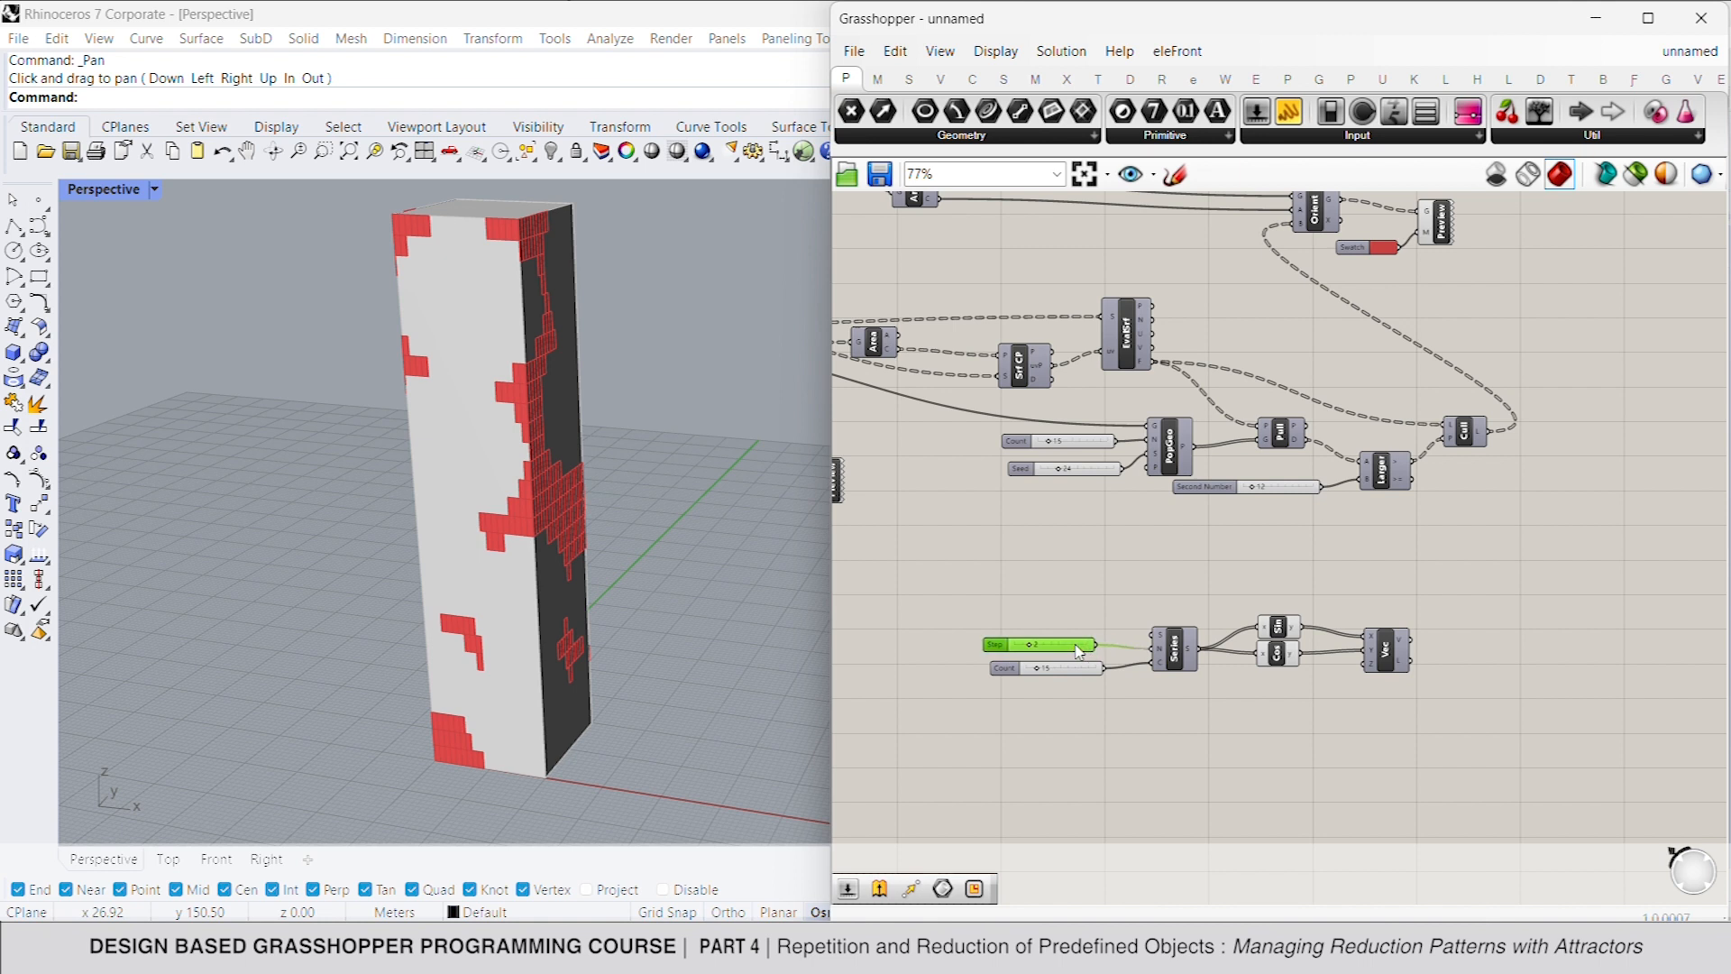
left_click(1505, 641)
Step: Add an Interpolate (t) curve through the Vector XYZ output and connect Series to the vector's Z input
double_click(1460, 650)
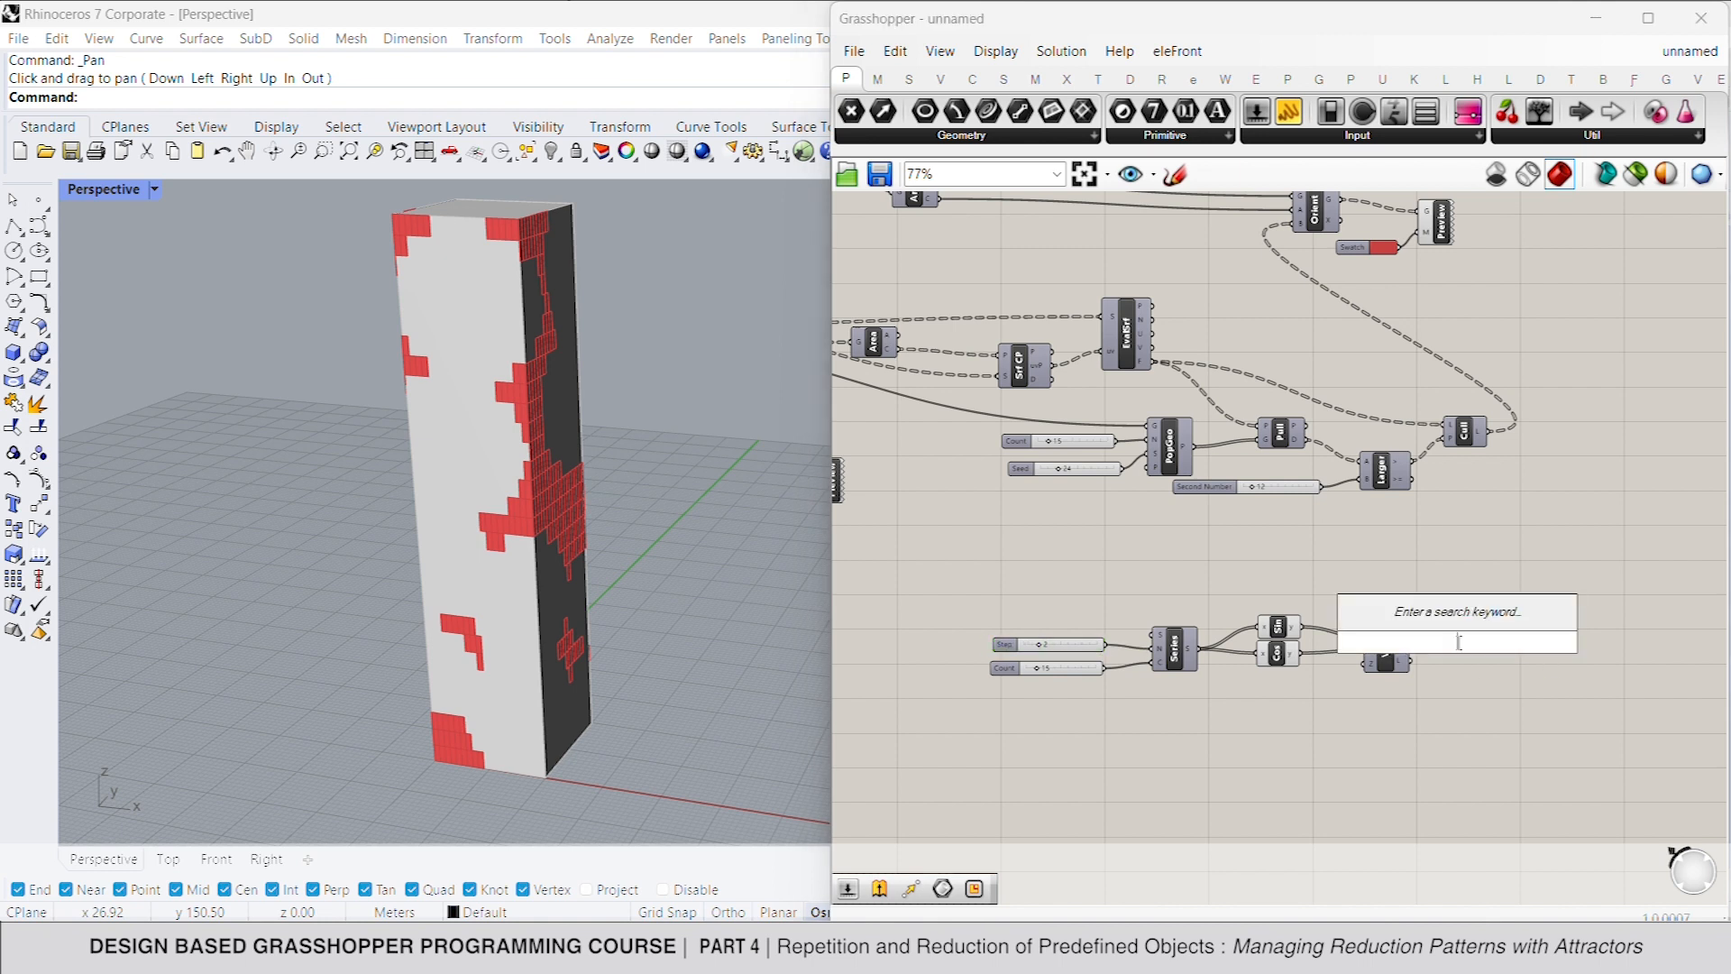
type("inter")
key("Up")
key("Up")
key("Up")
key("Up")
key("Up")
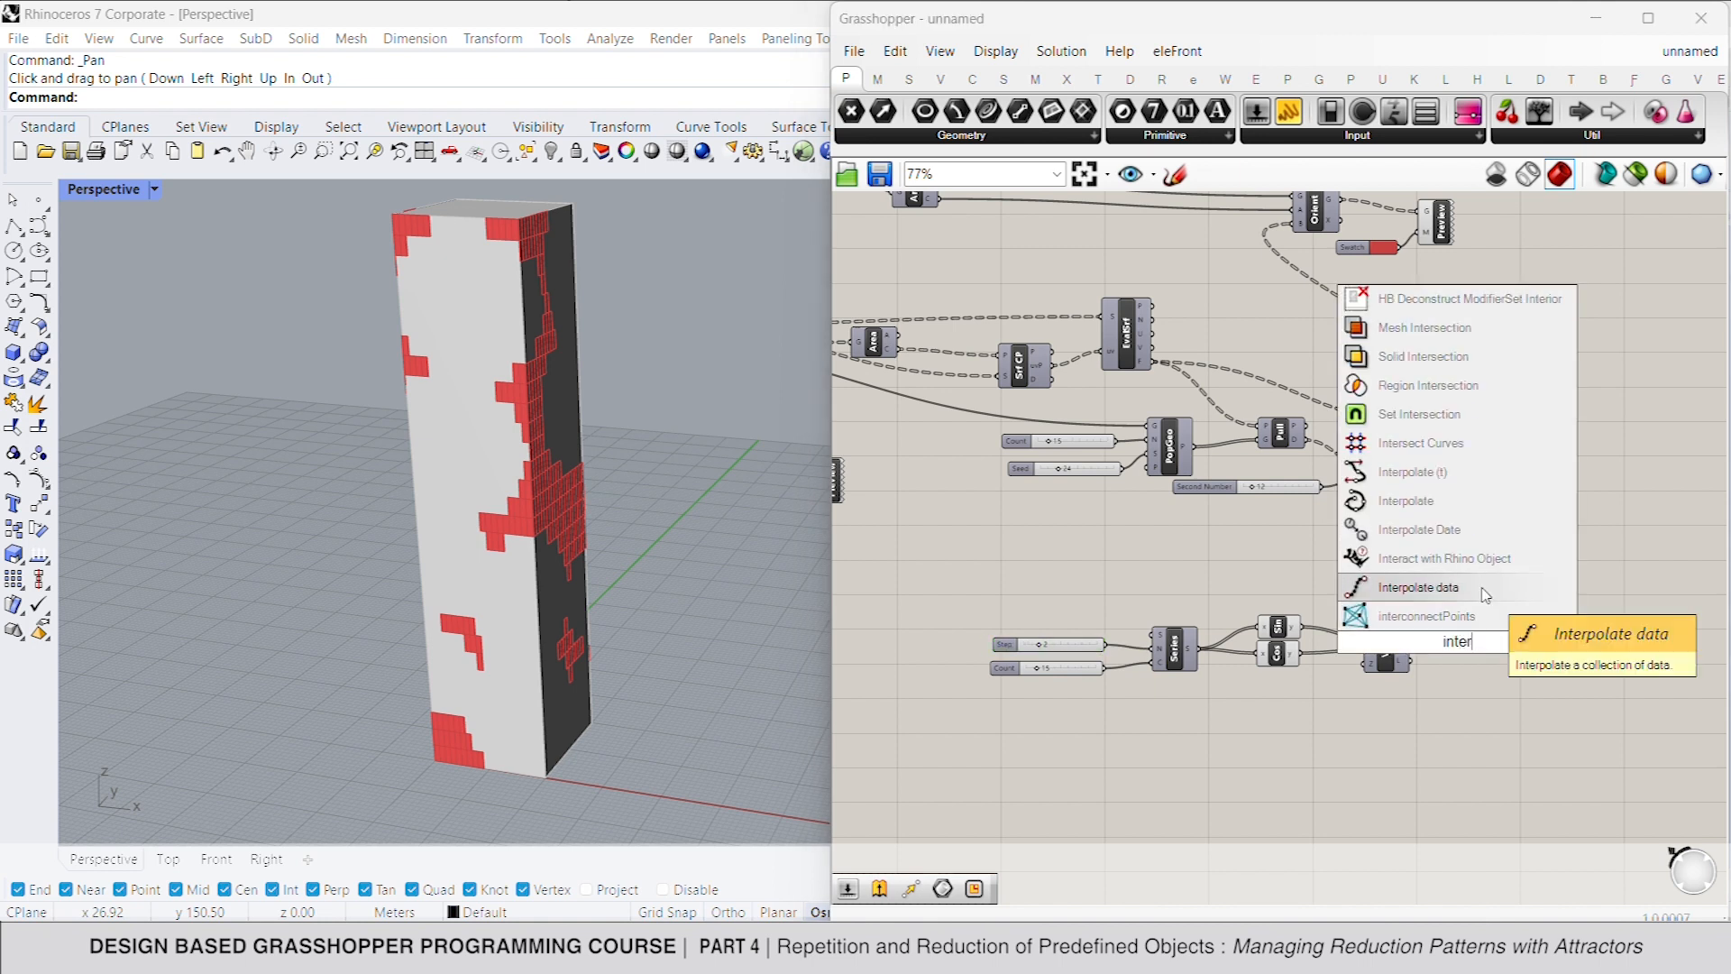
key("Return")
left_click_drag(1439, 631, 1473, 667)
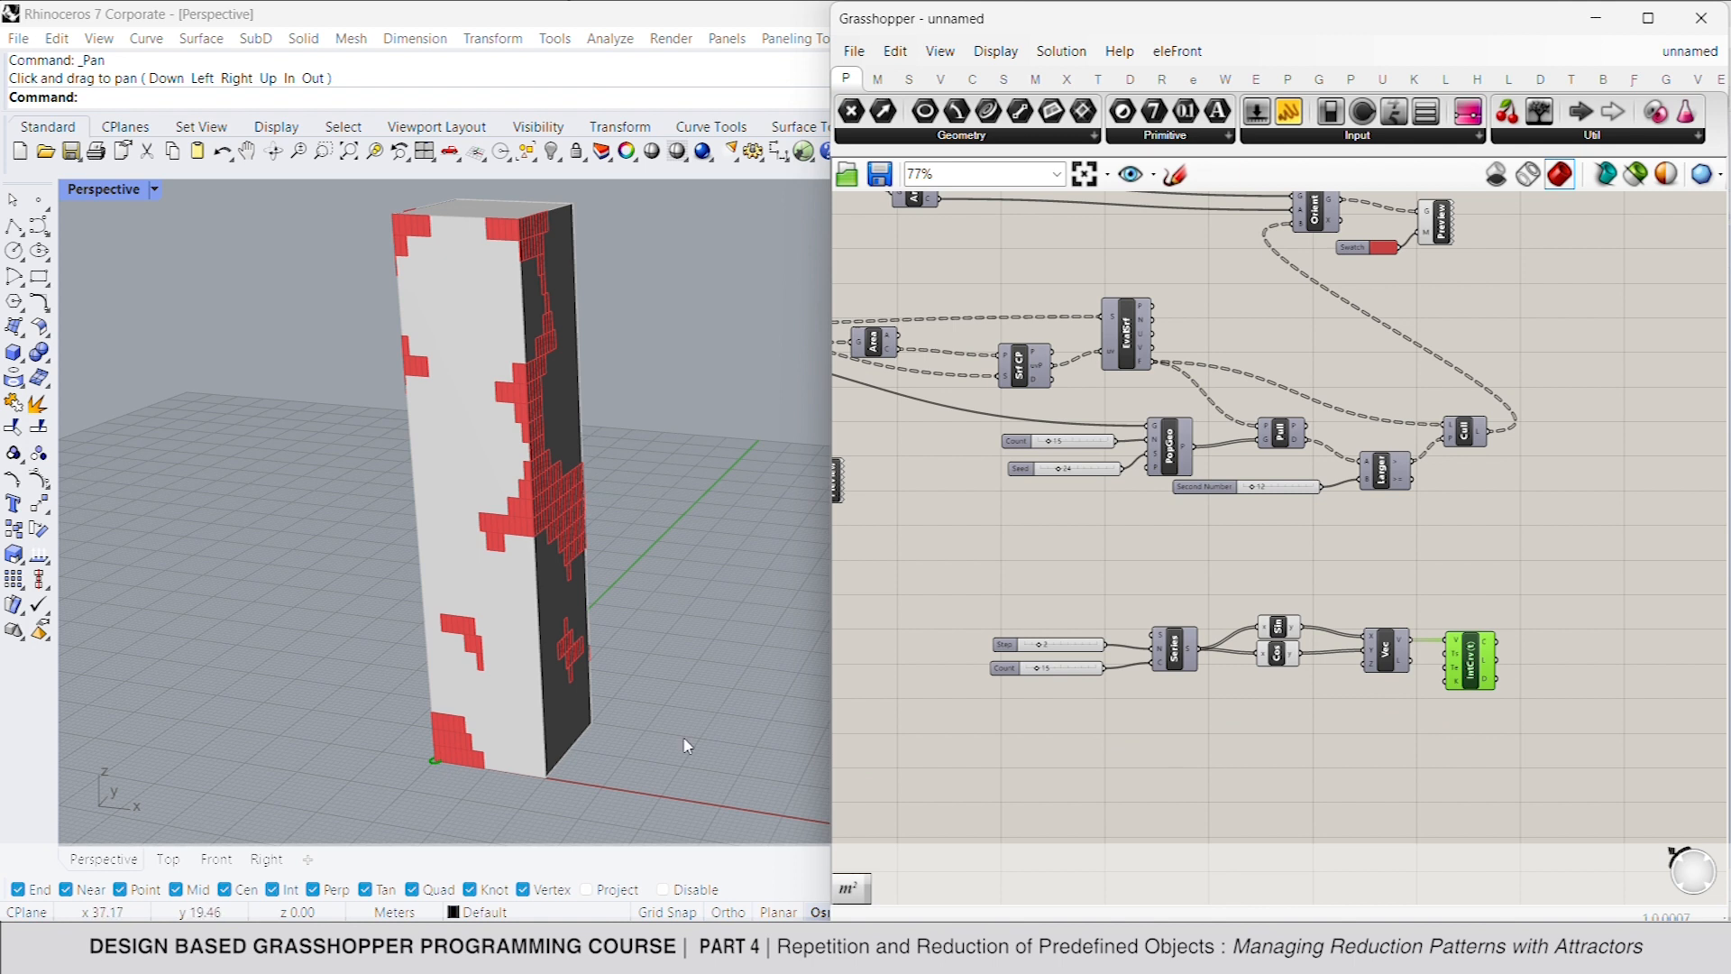
left_click_drag(1369, 667, 1209, 661)
Step: Add a Scale NU component and connect the interpolated curve to its Geometry input
right_click_drag(1413, 676, 1331, 653)
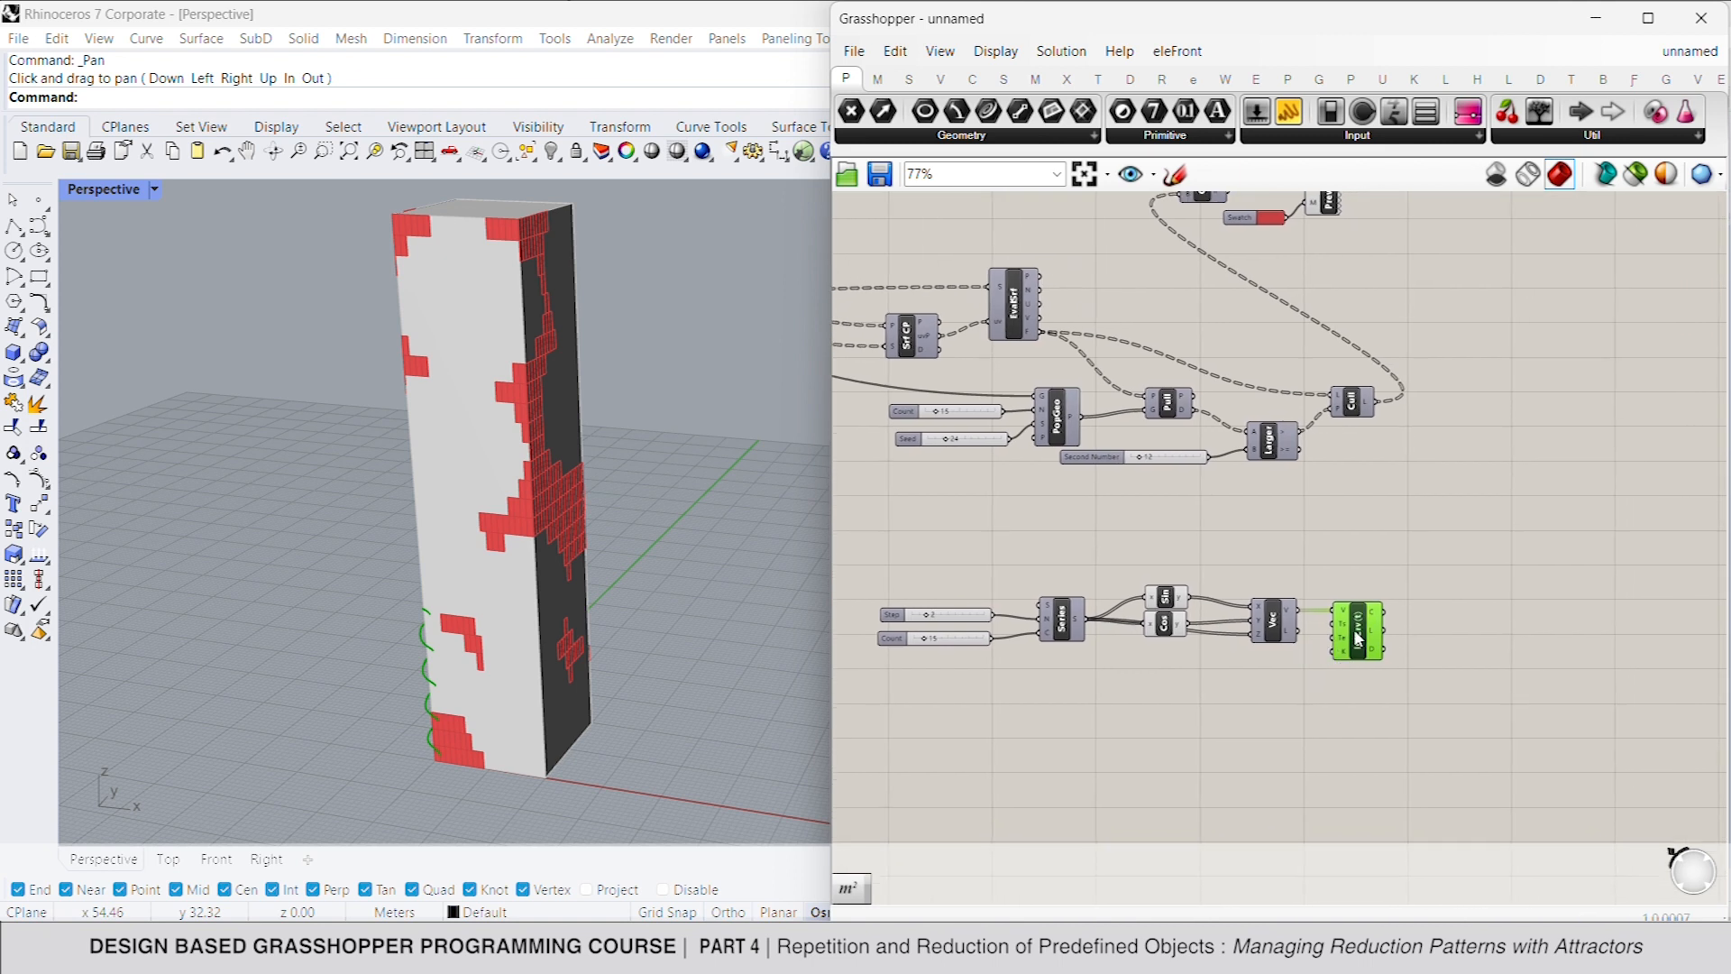
double_click(1439, 621)
type("sca")
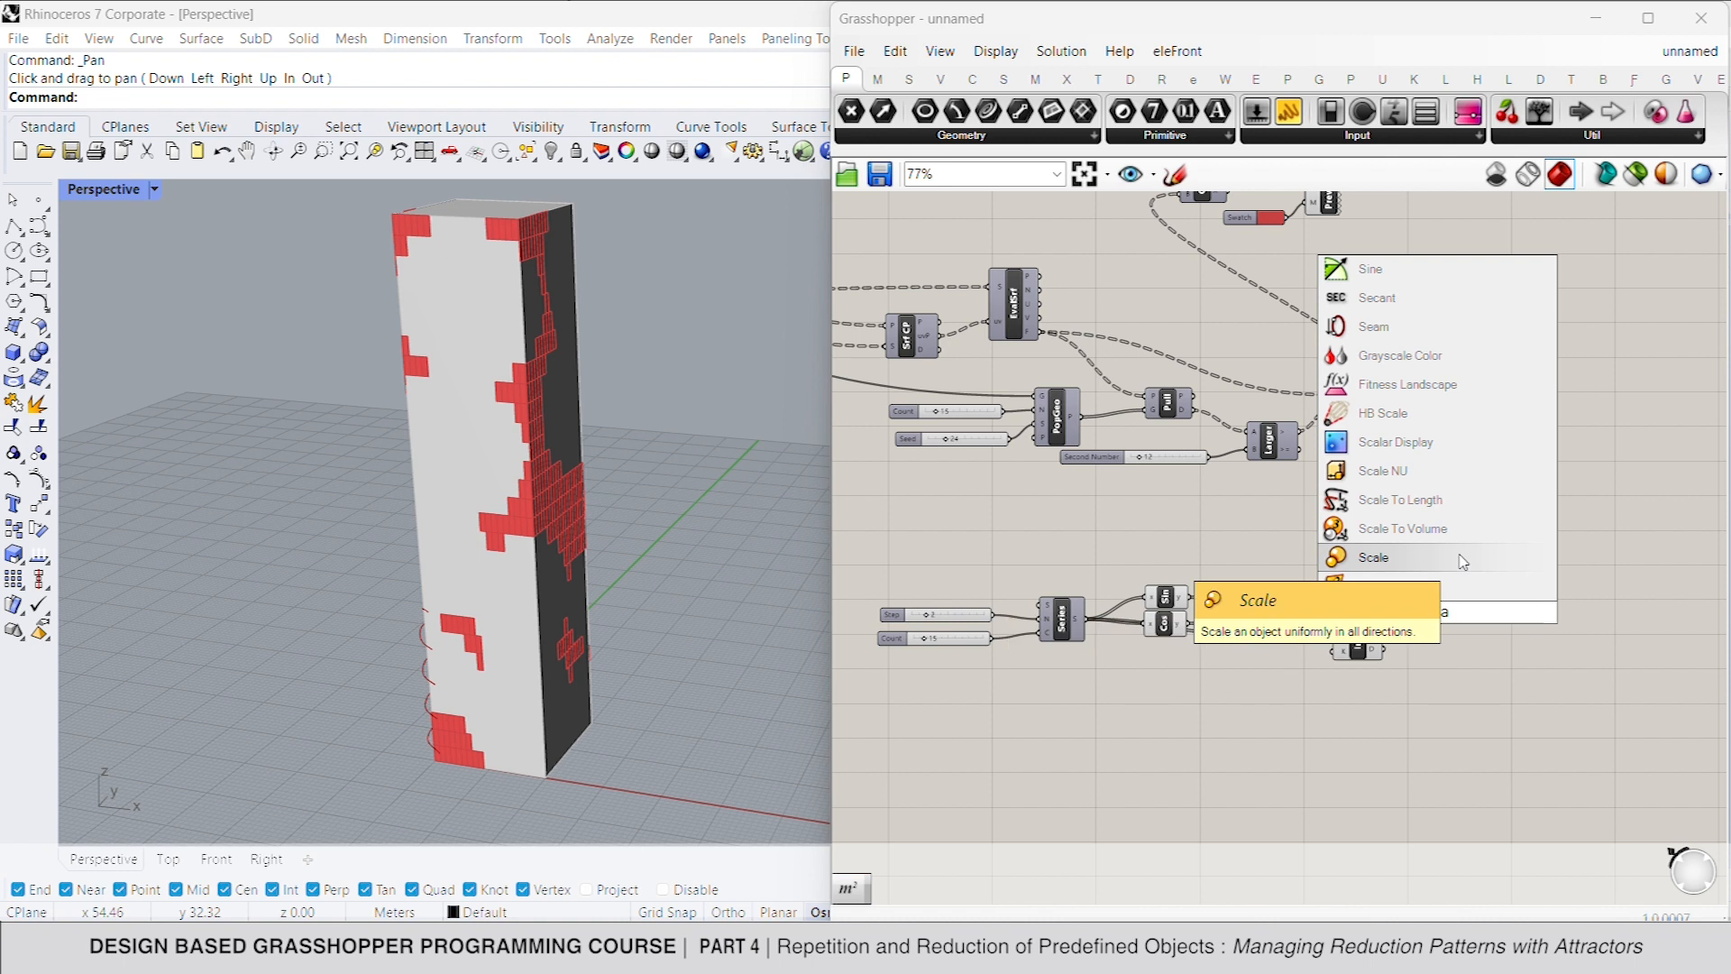
left_click(1466, 478)
left_click_drag(1435, 605, 1386, 612)
left_click_drag(1495, 641, 1512, 659)
Step: Create a number slider of 5 and connect it to the Scale X and Scale Y inputs of Scale NU
left_click(1362, 684)
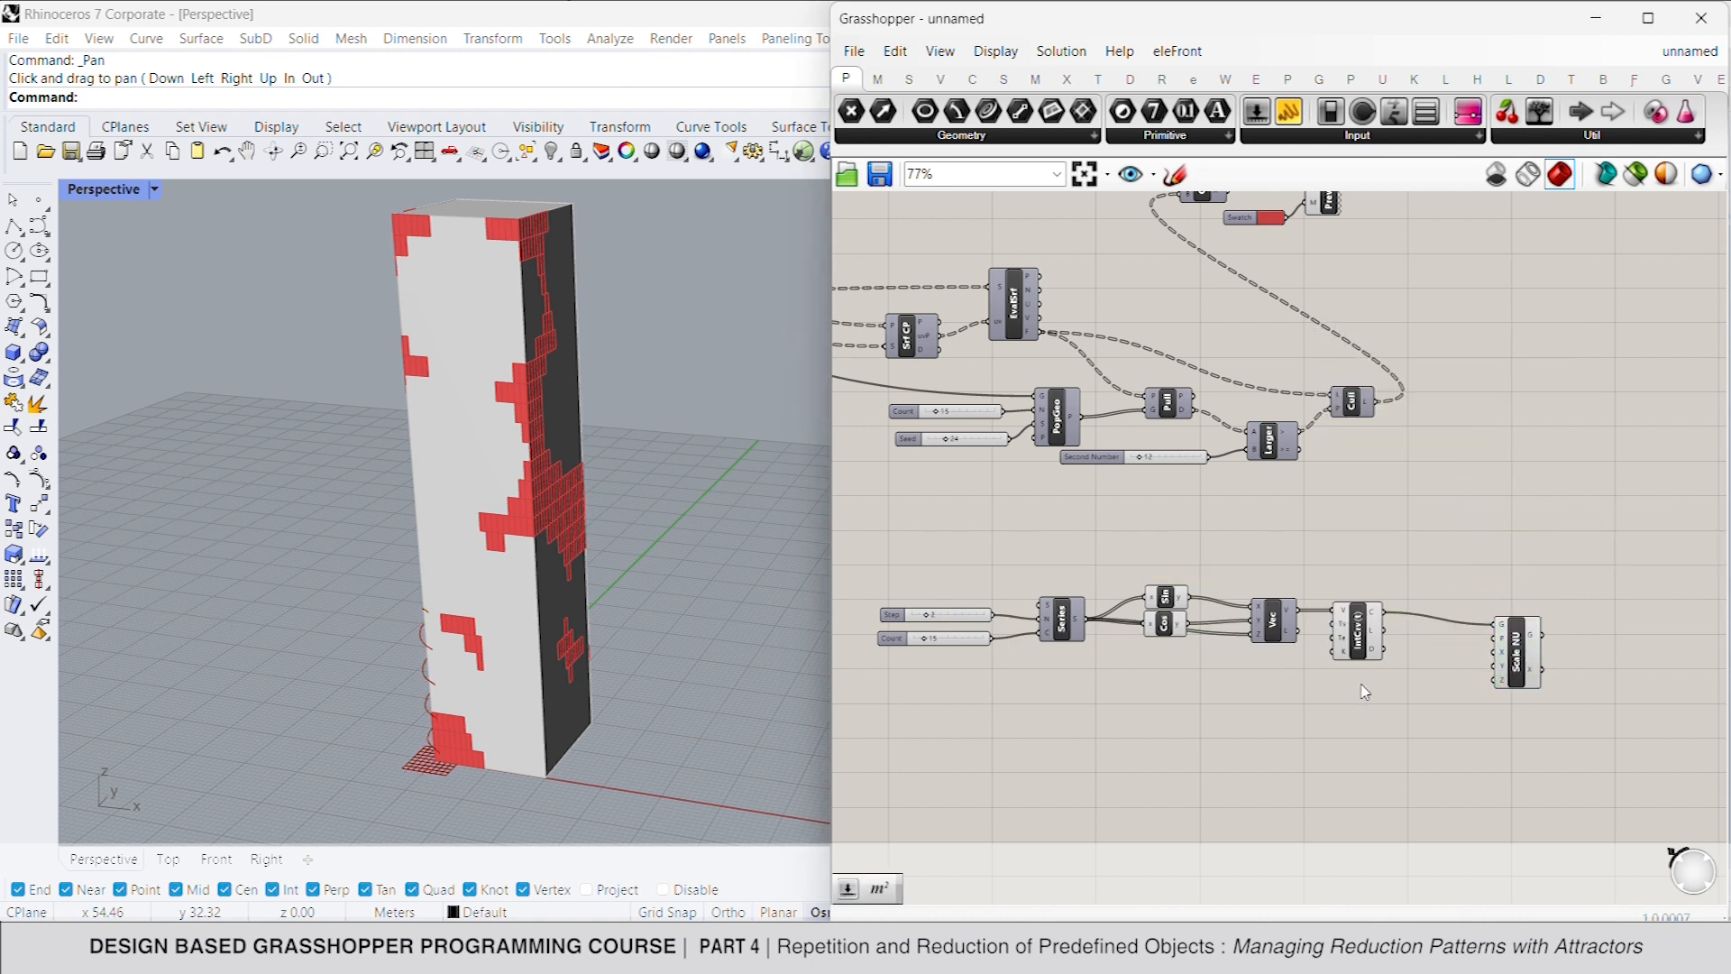
double_click(1364, 691)
type("5")
key("Return")
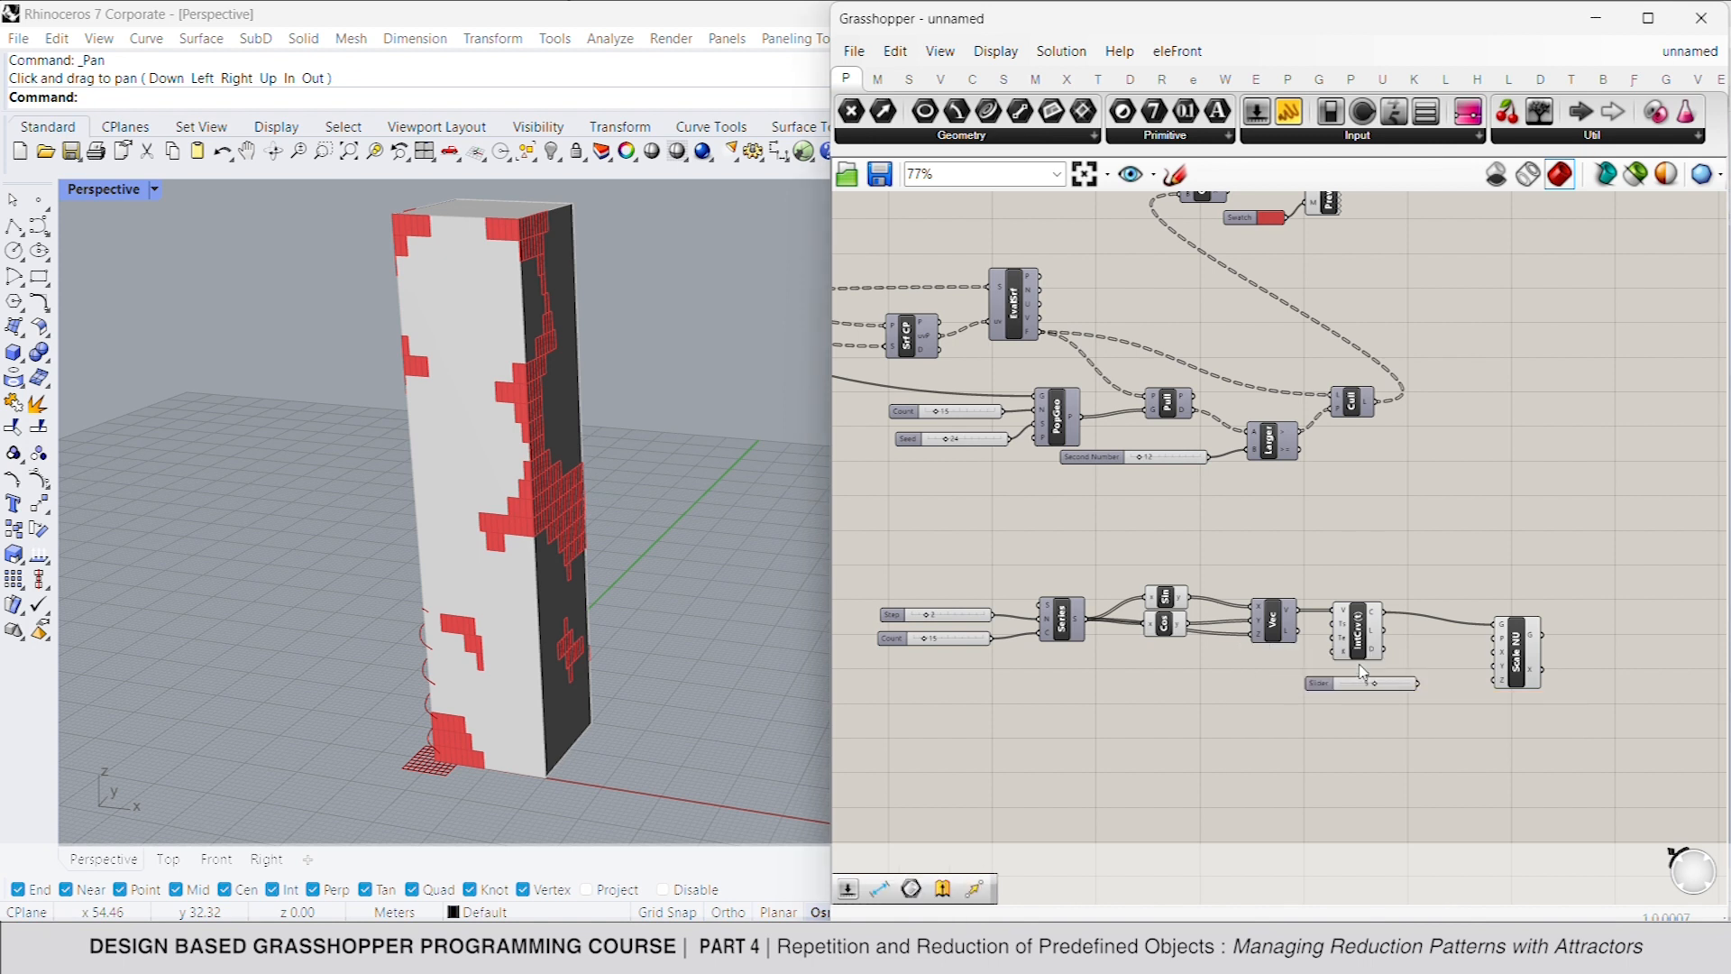
left_click_drag(1493, 653, 1536, 675)
Step: Create a number slider of 10 and connect it to the Scale Z input of Scale NU
double_click(1369, 711)
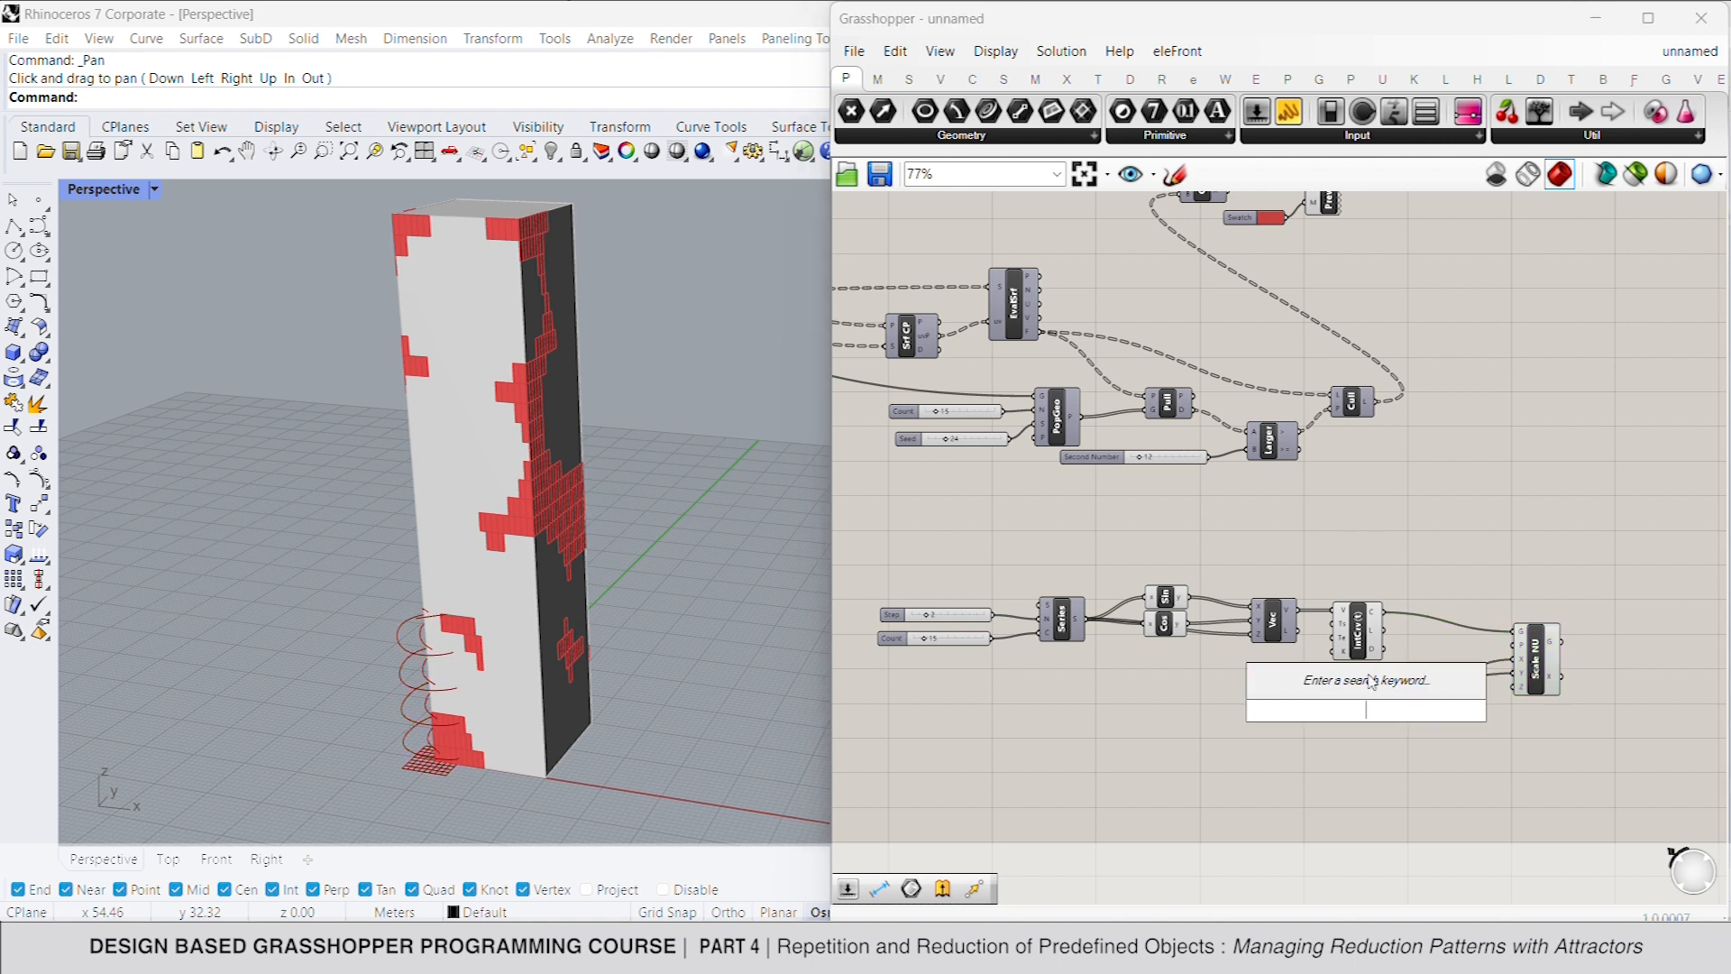
type("107")
key("Return")
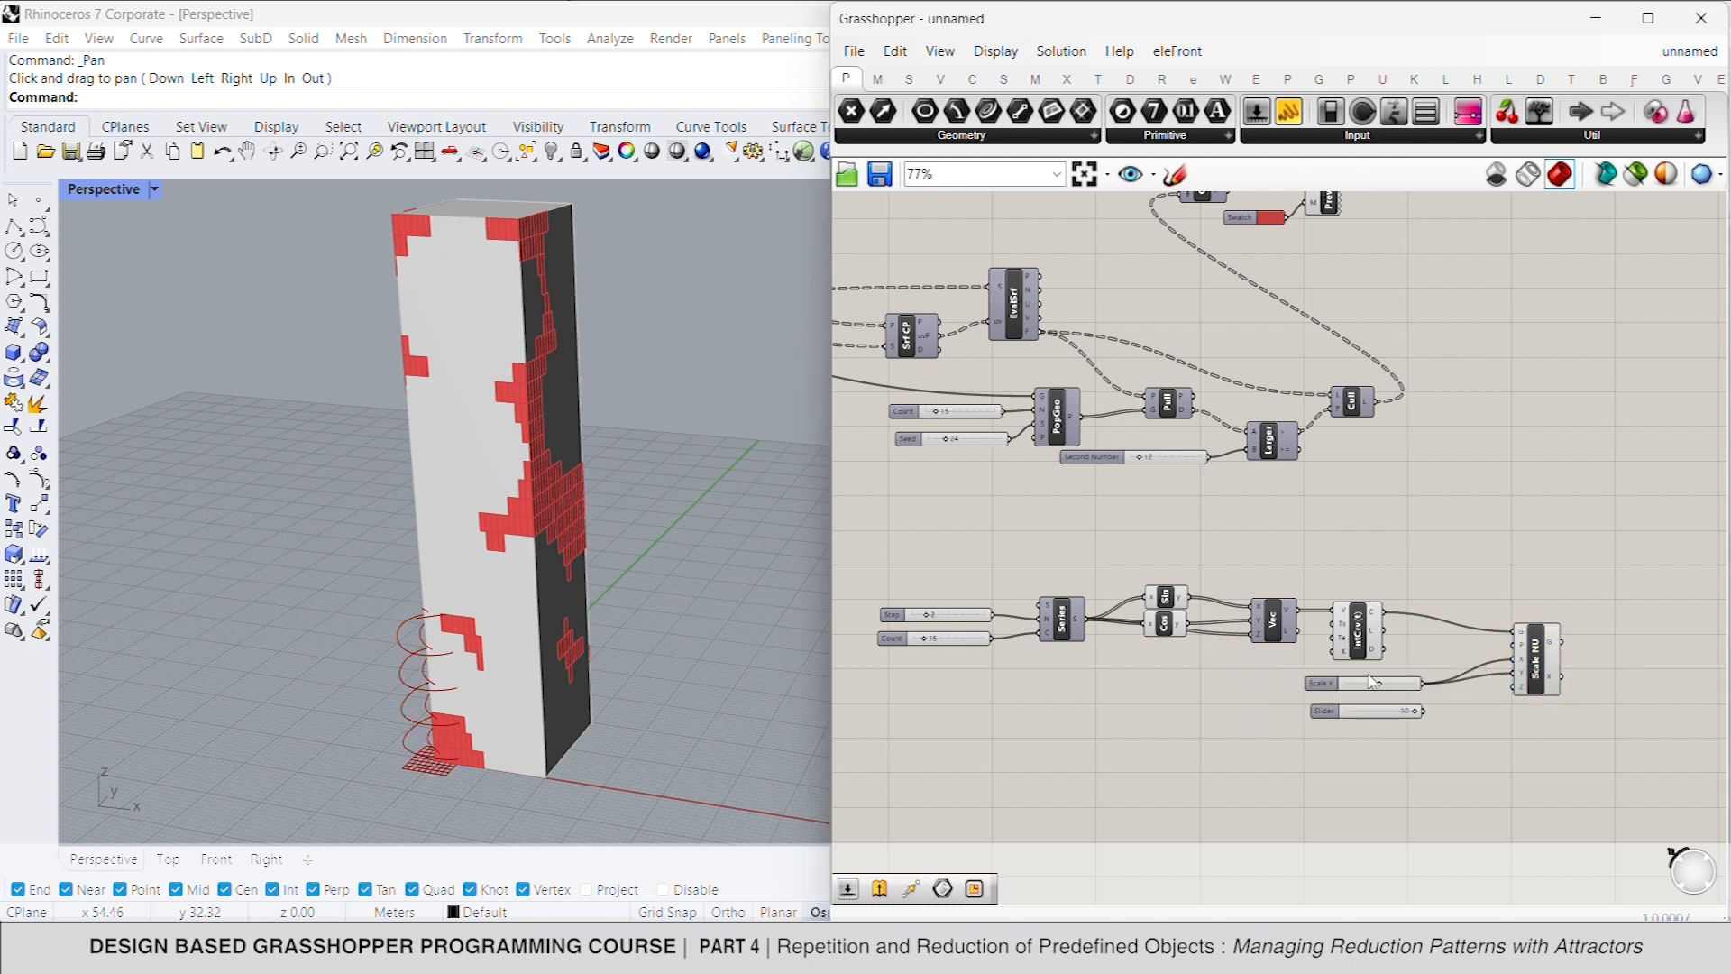
left_click_drag(1516, 687, 1428, 711)
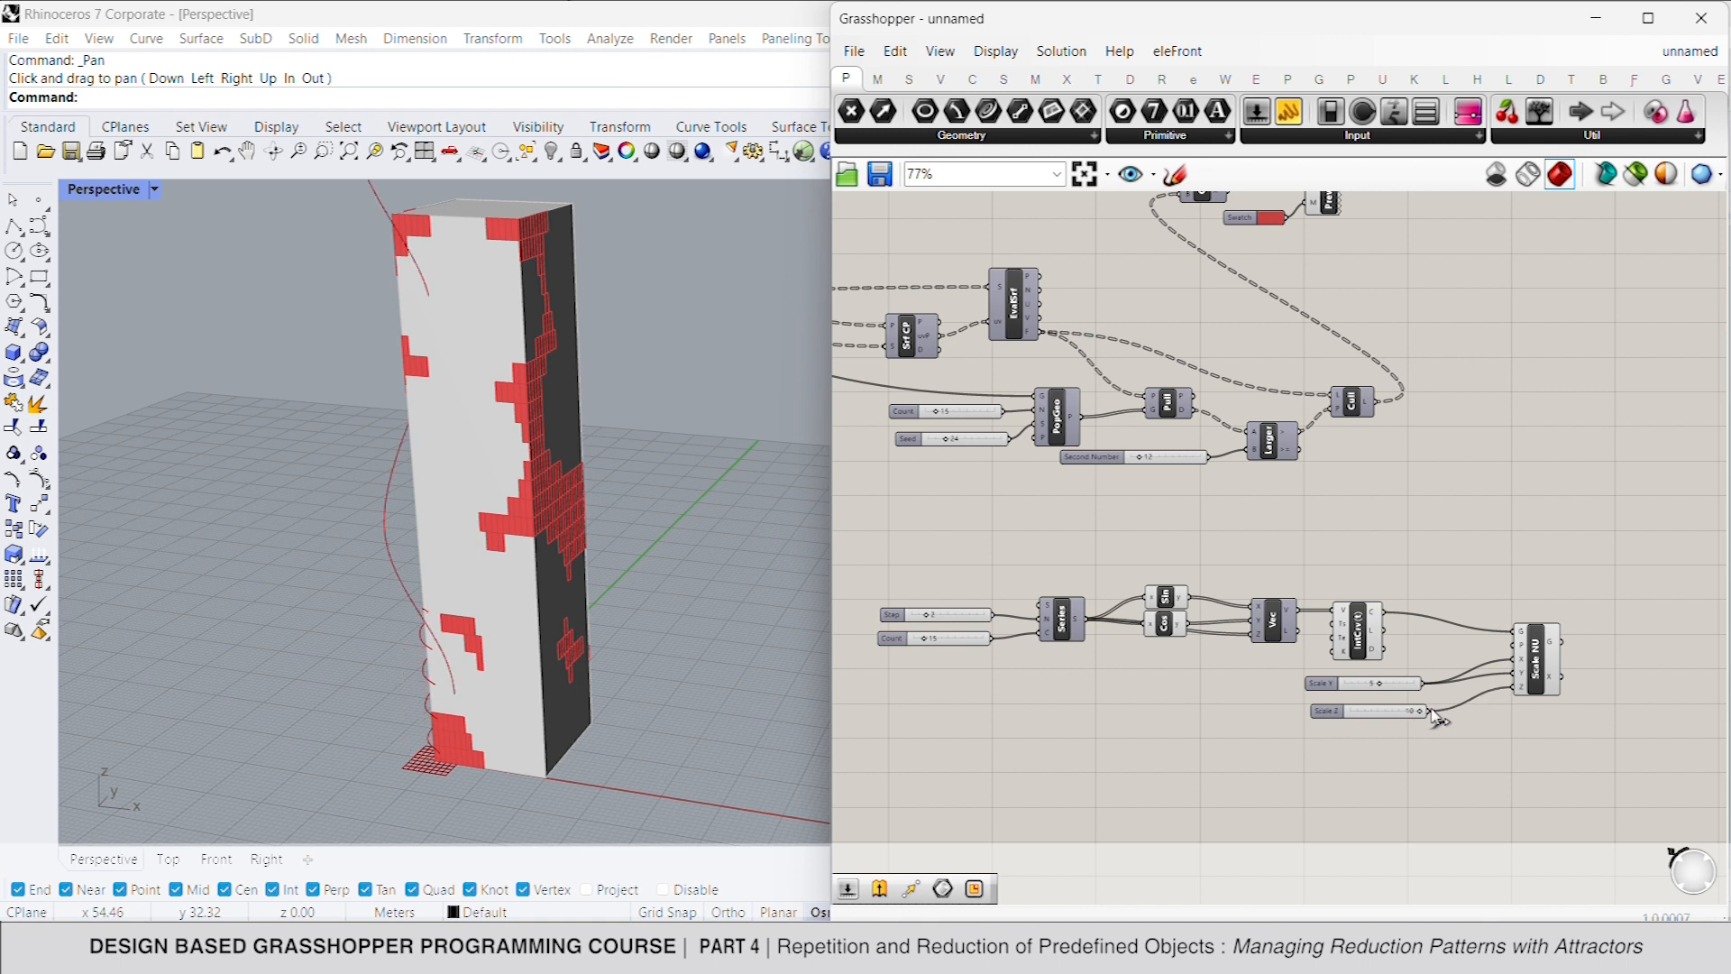
Step: Connect the scaled spiral from Scale NU to the Geometry input of Pull Point in place of the populated points
left_click(1527, 657)
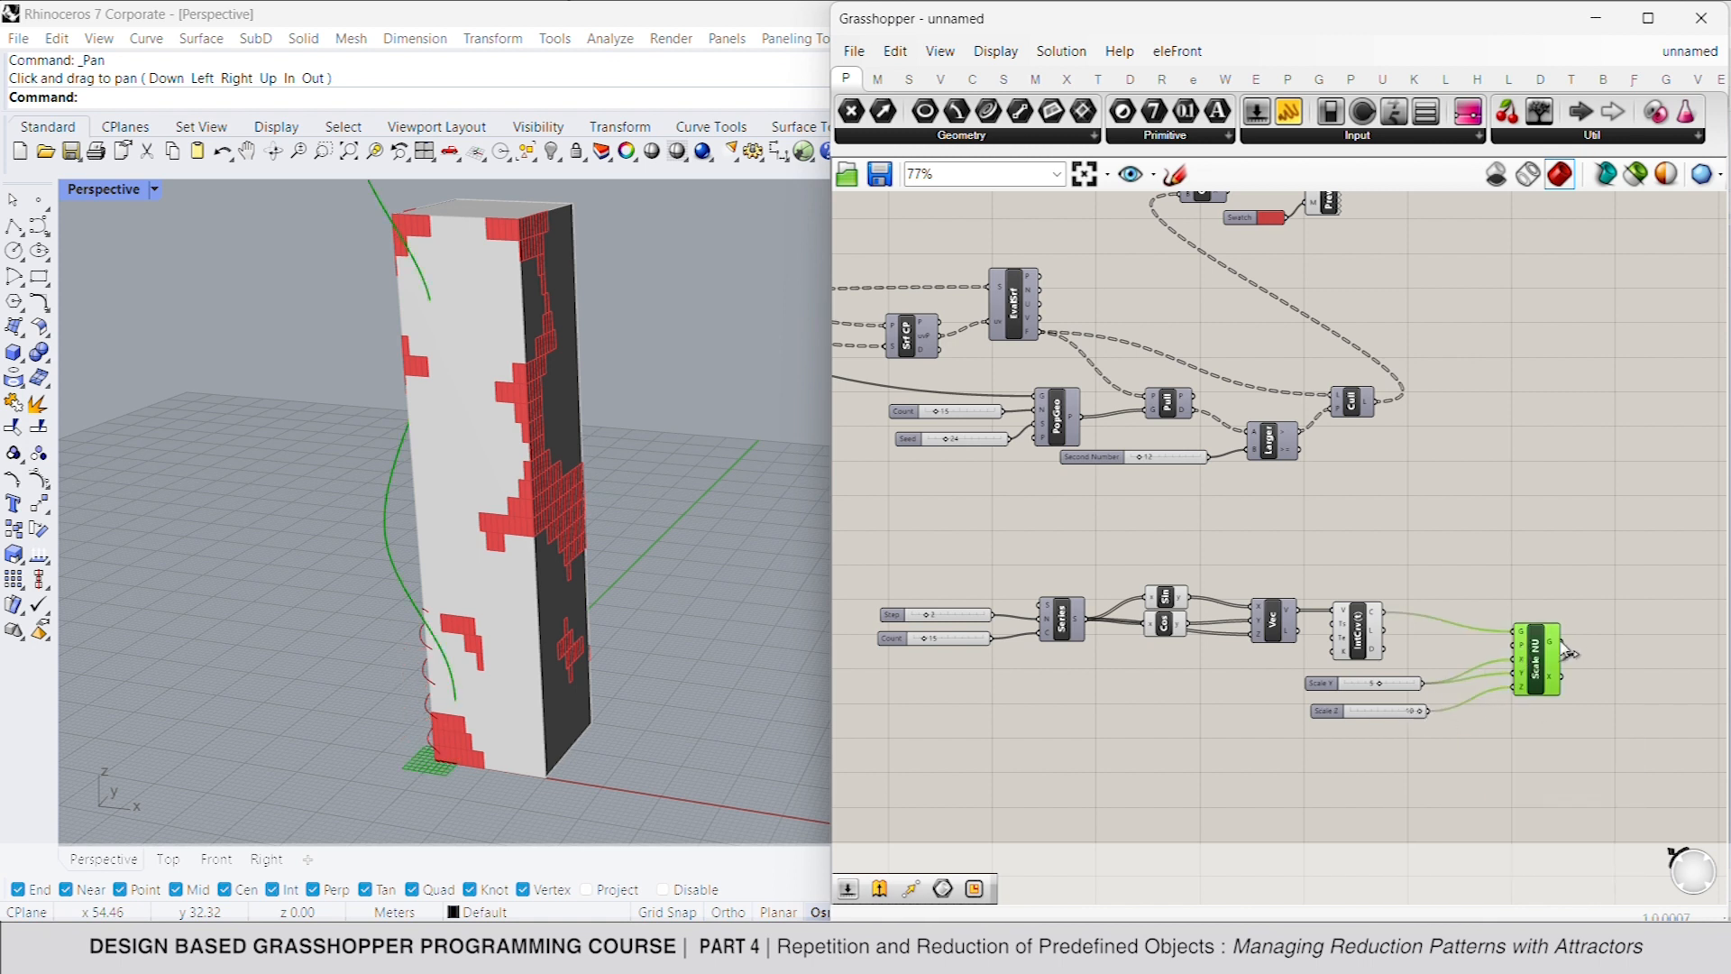
left_click_drag(1565, 645, 1146, 424)
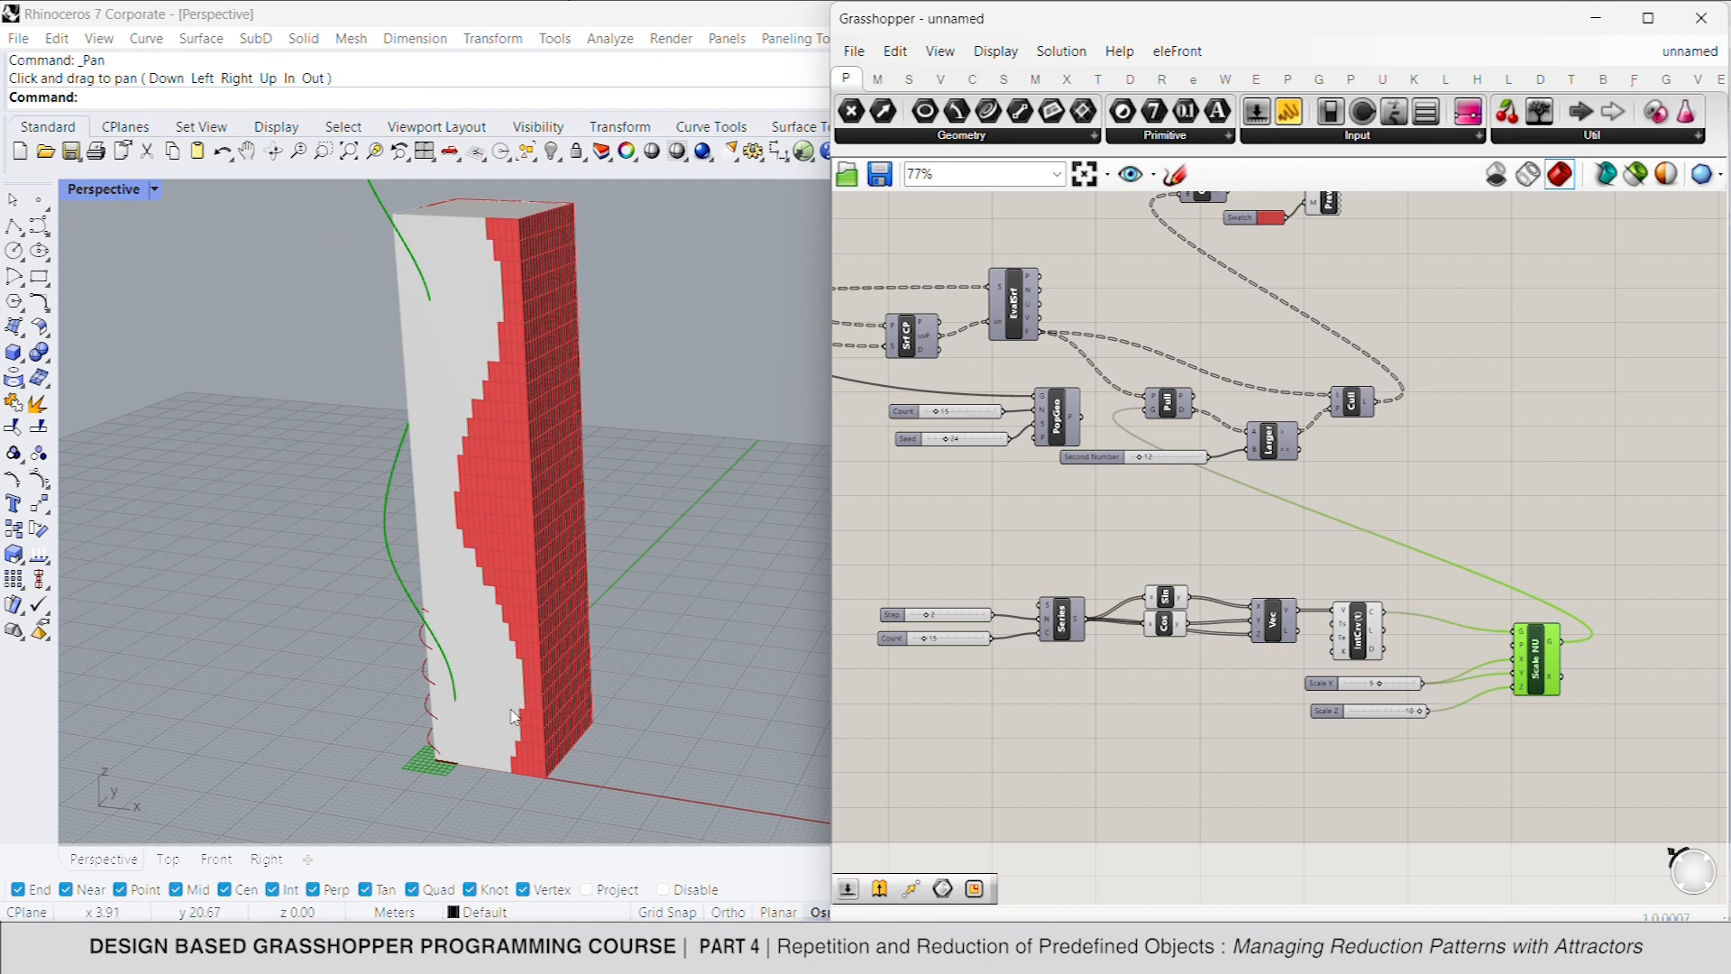
right_click_drag(352, 726, 502, 689)
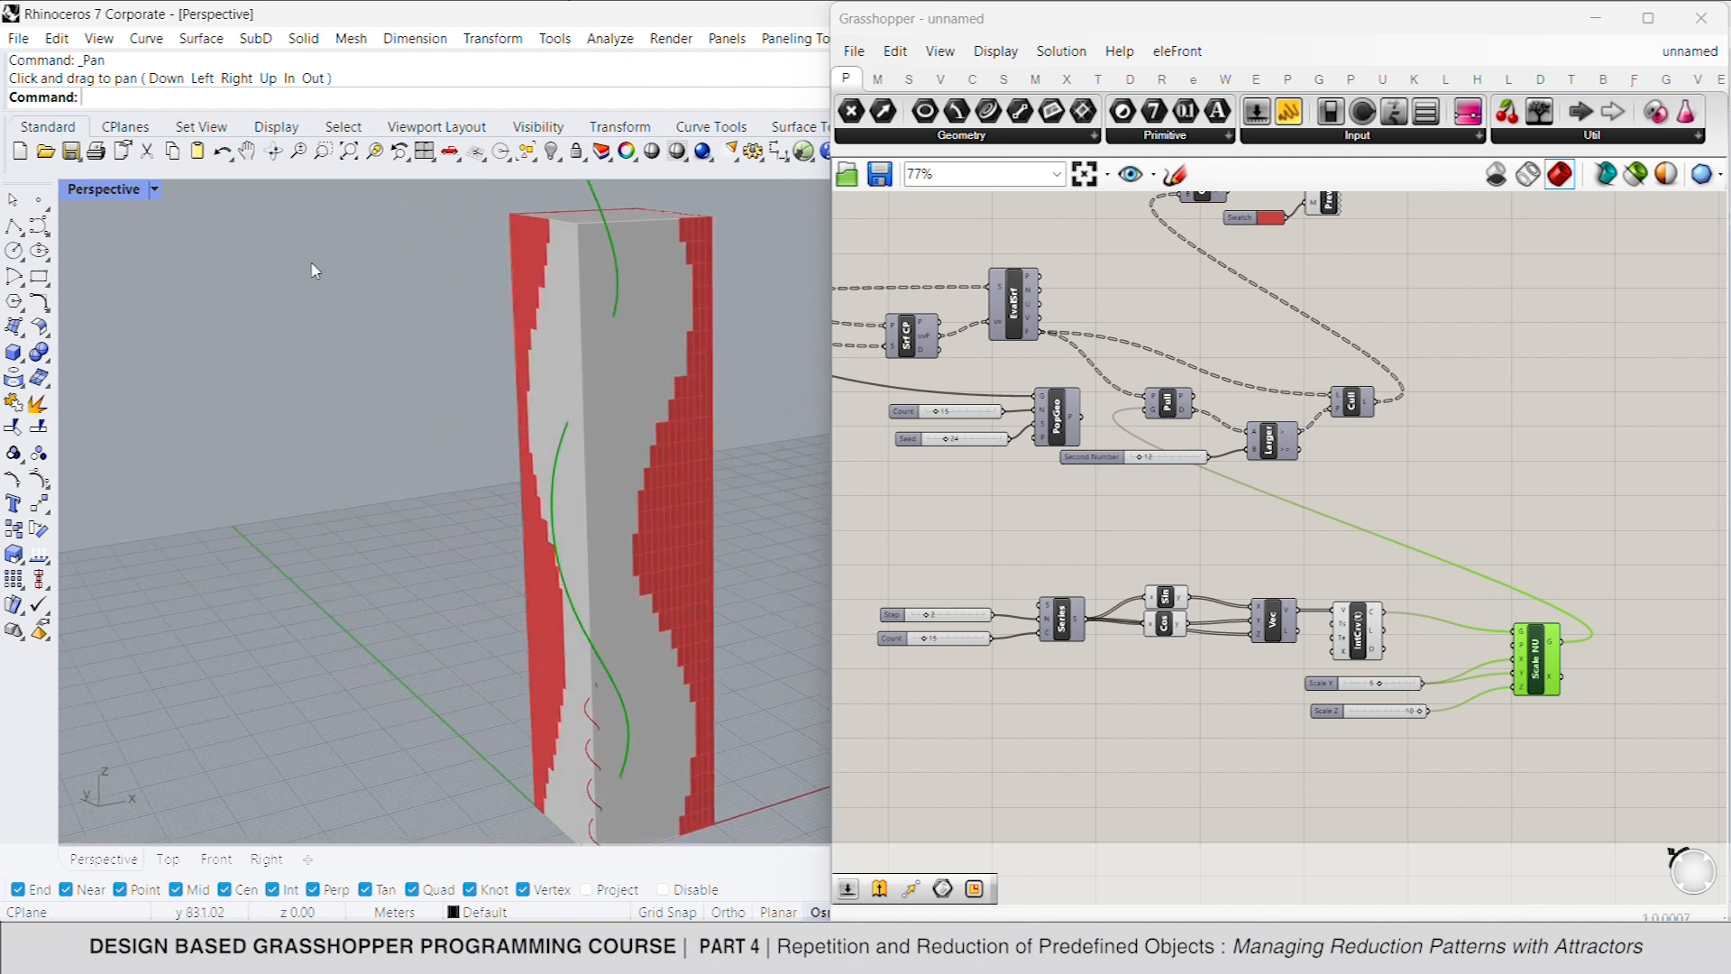
left_click(246, 150)
left_click_drag(721, 451, 592, 458)
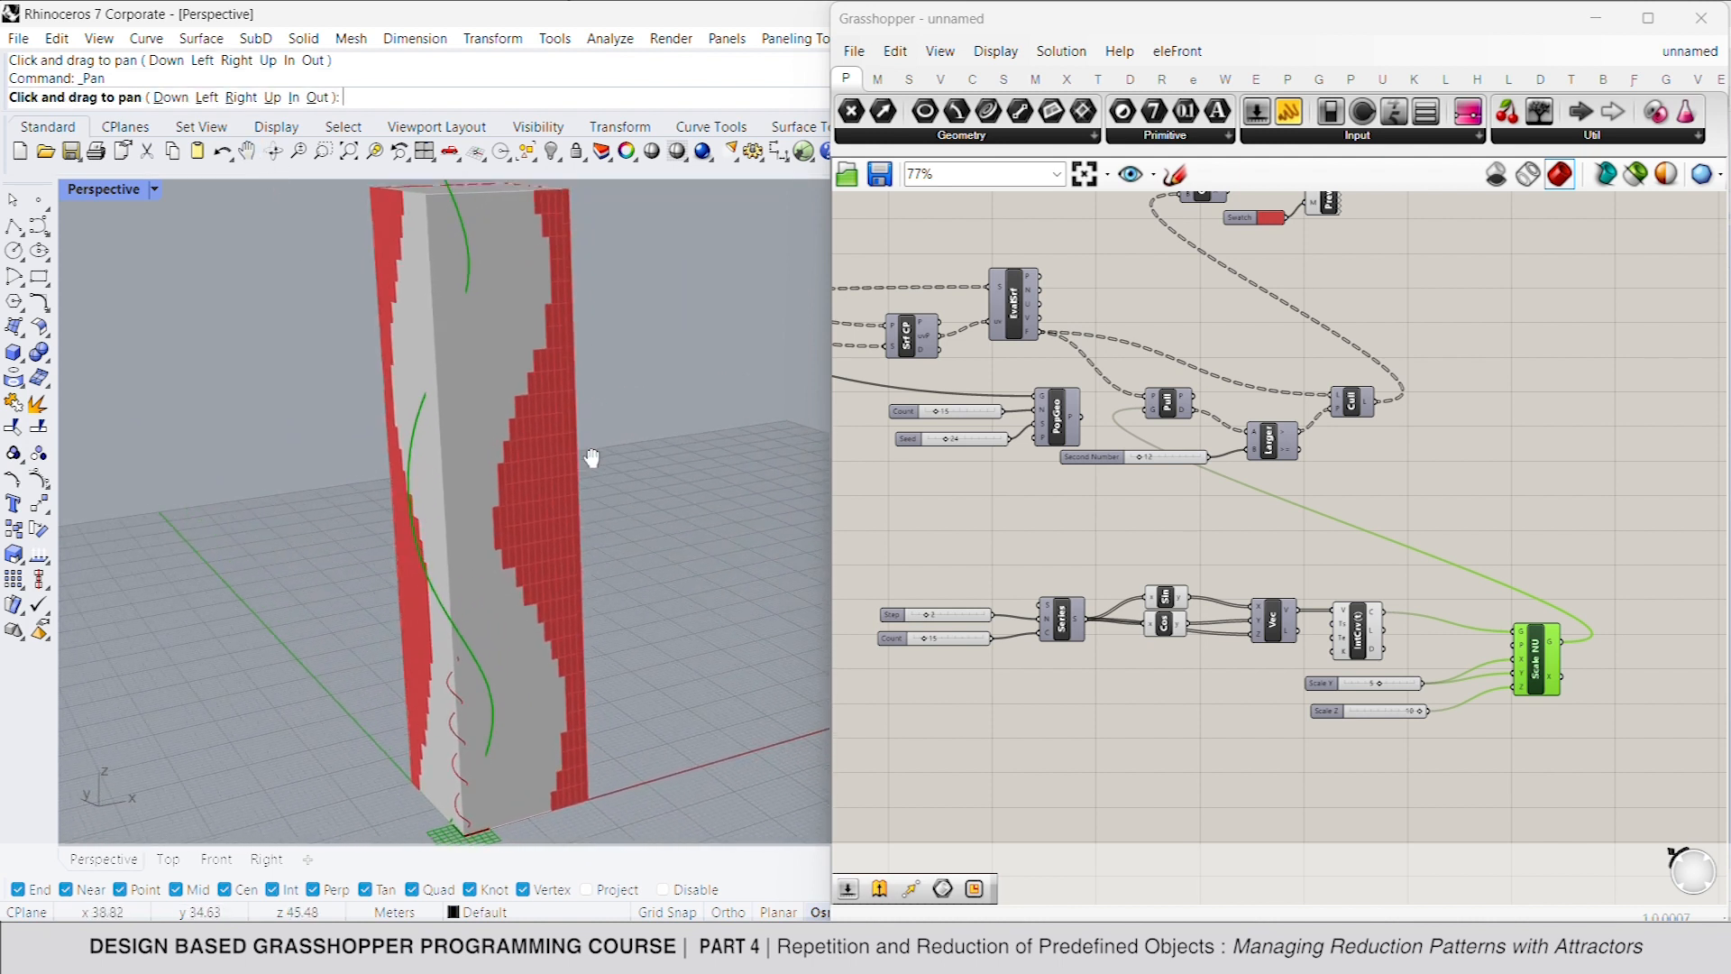
right_click_drag(581, 503, 613, 503)
Step: Turn off the preview of the Sine, Cosine, Vector XYZ and Interpolate (t) components
left_click_drag(1437, 794, 1117, 577)
right_click(1119, 552)
left_click(1181, 585)
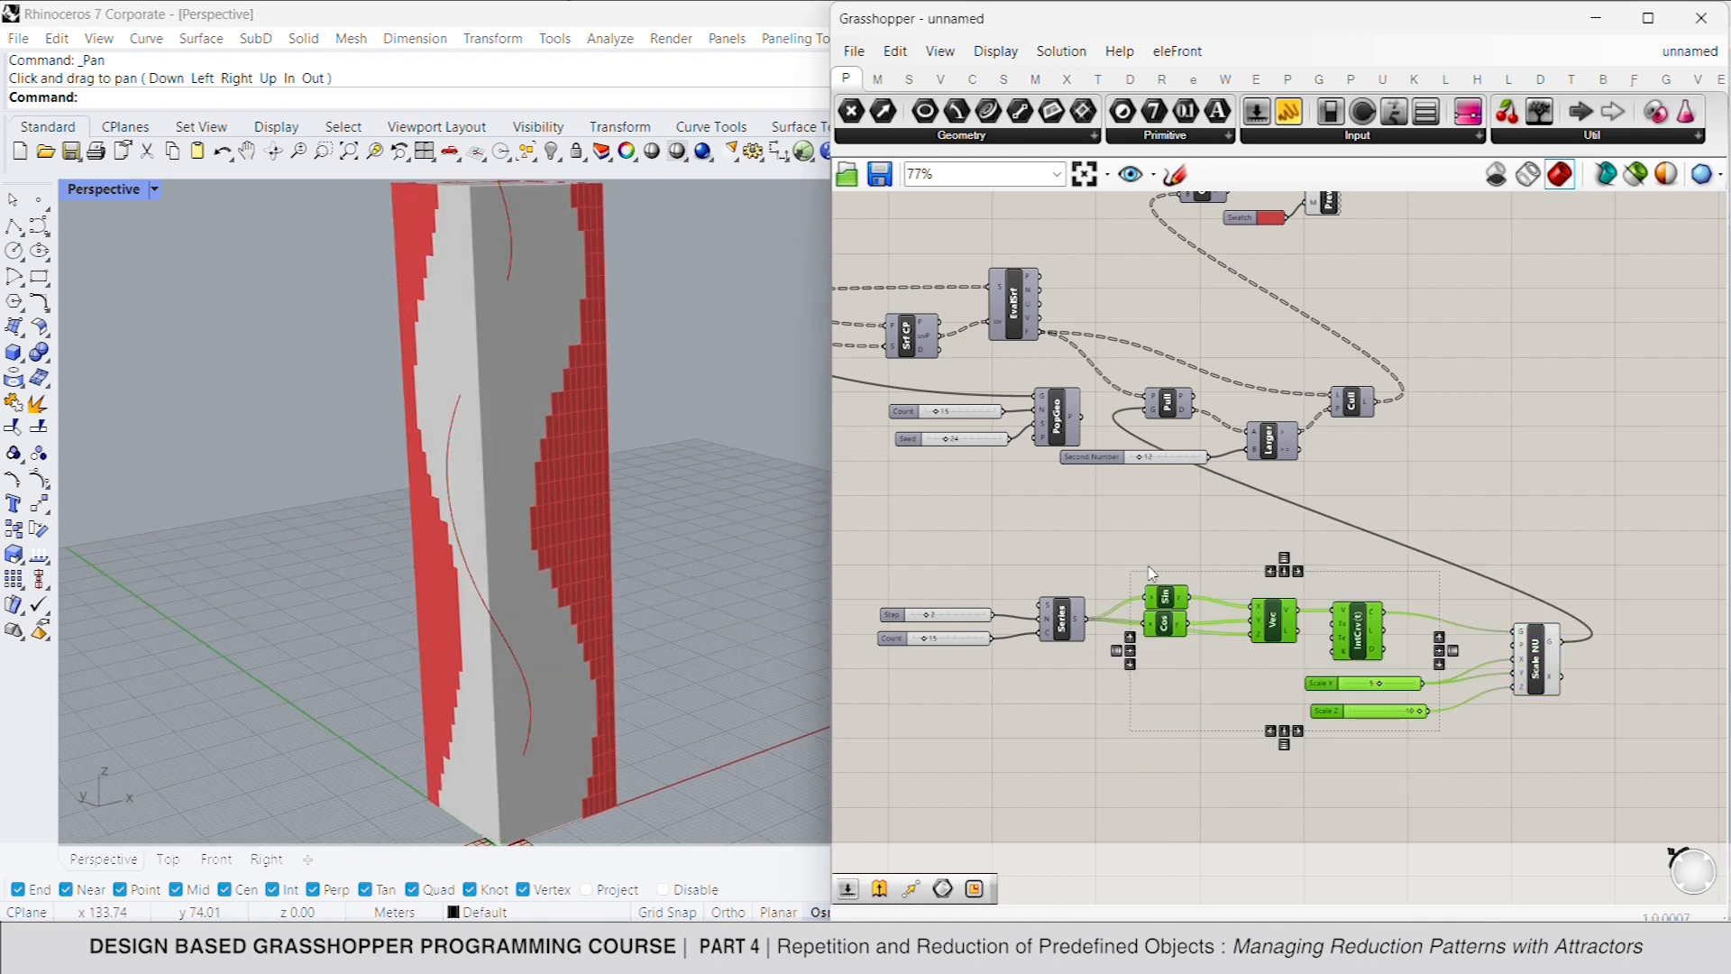
left_click(1200, 555)
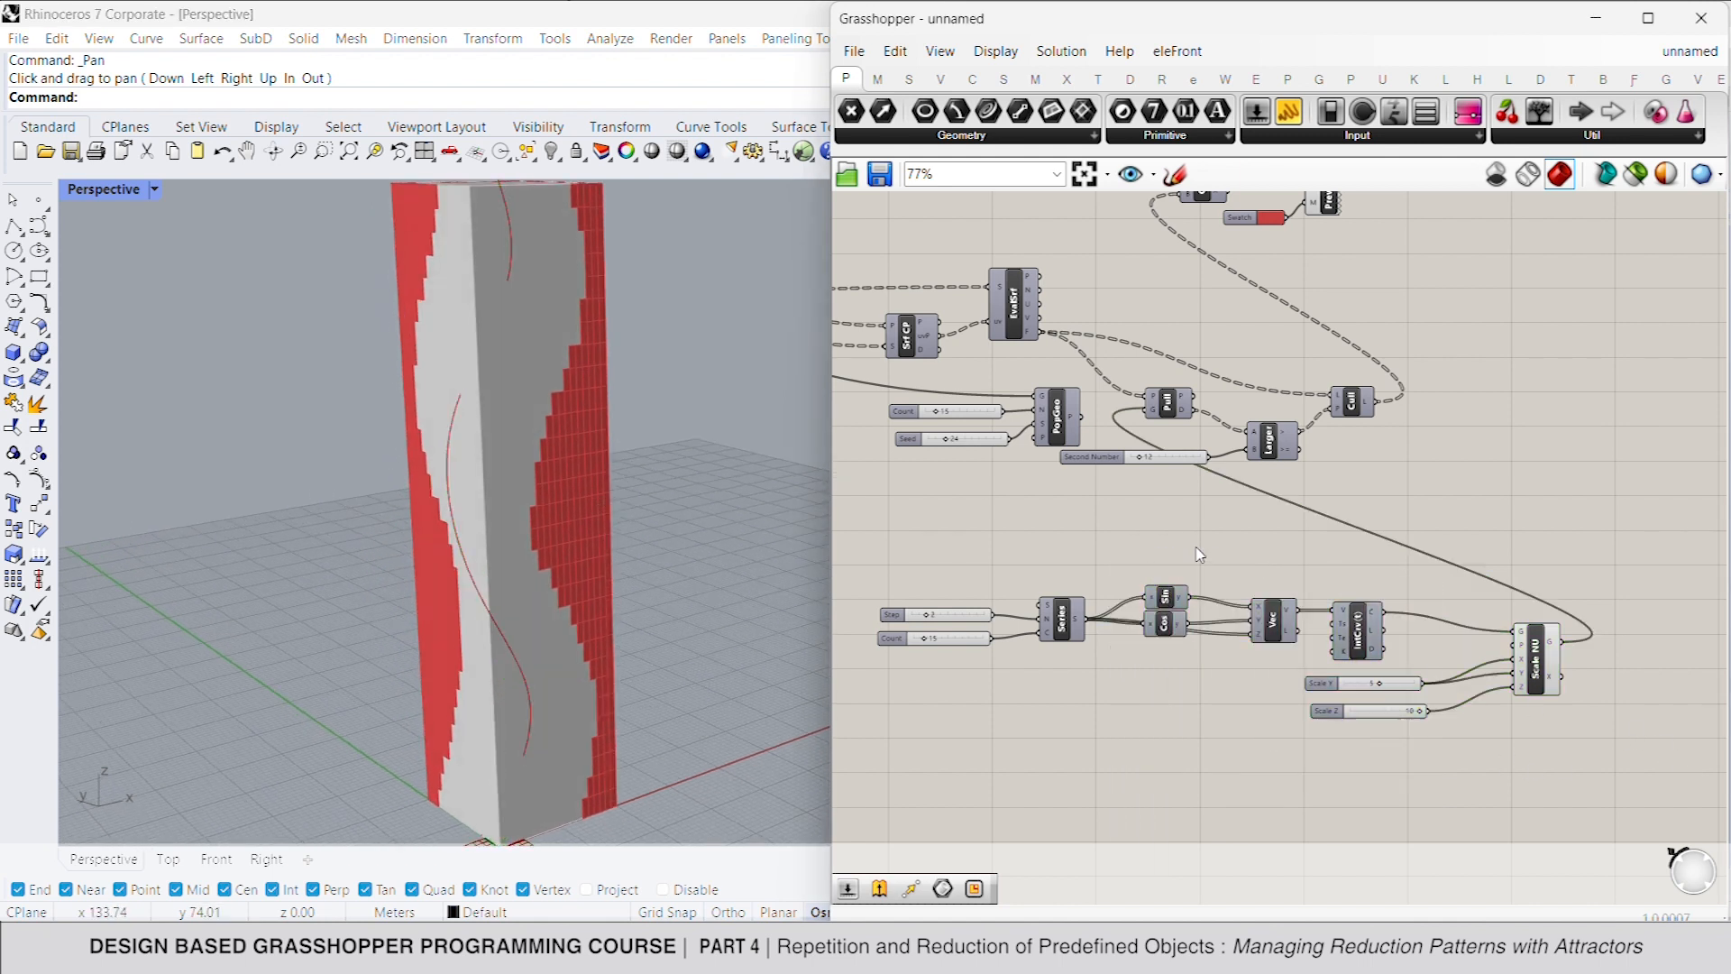
Step: Reshape the attractor spiral by trying 2 on the Scale X/Y slider, settling on 7, and setting the Scale Z slider to 7
left_click(1391, 691)
double_click(1395, 691)
left_click_drag(1393, 847, 1306, 846)
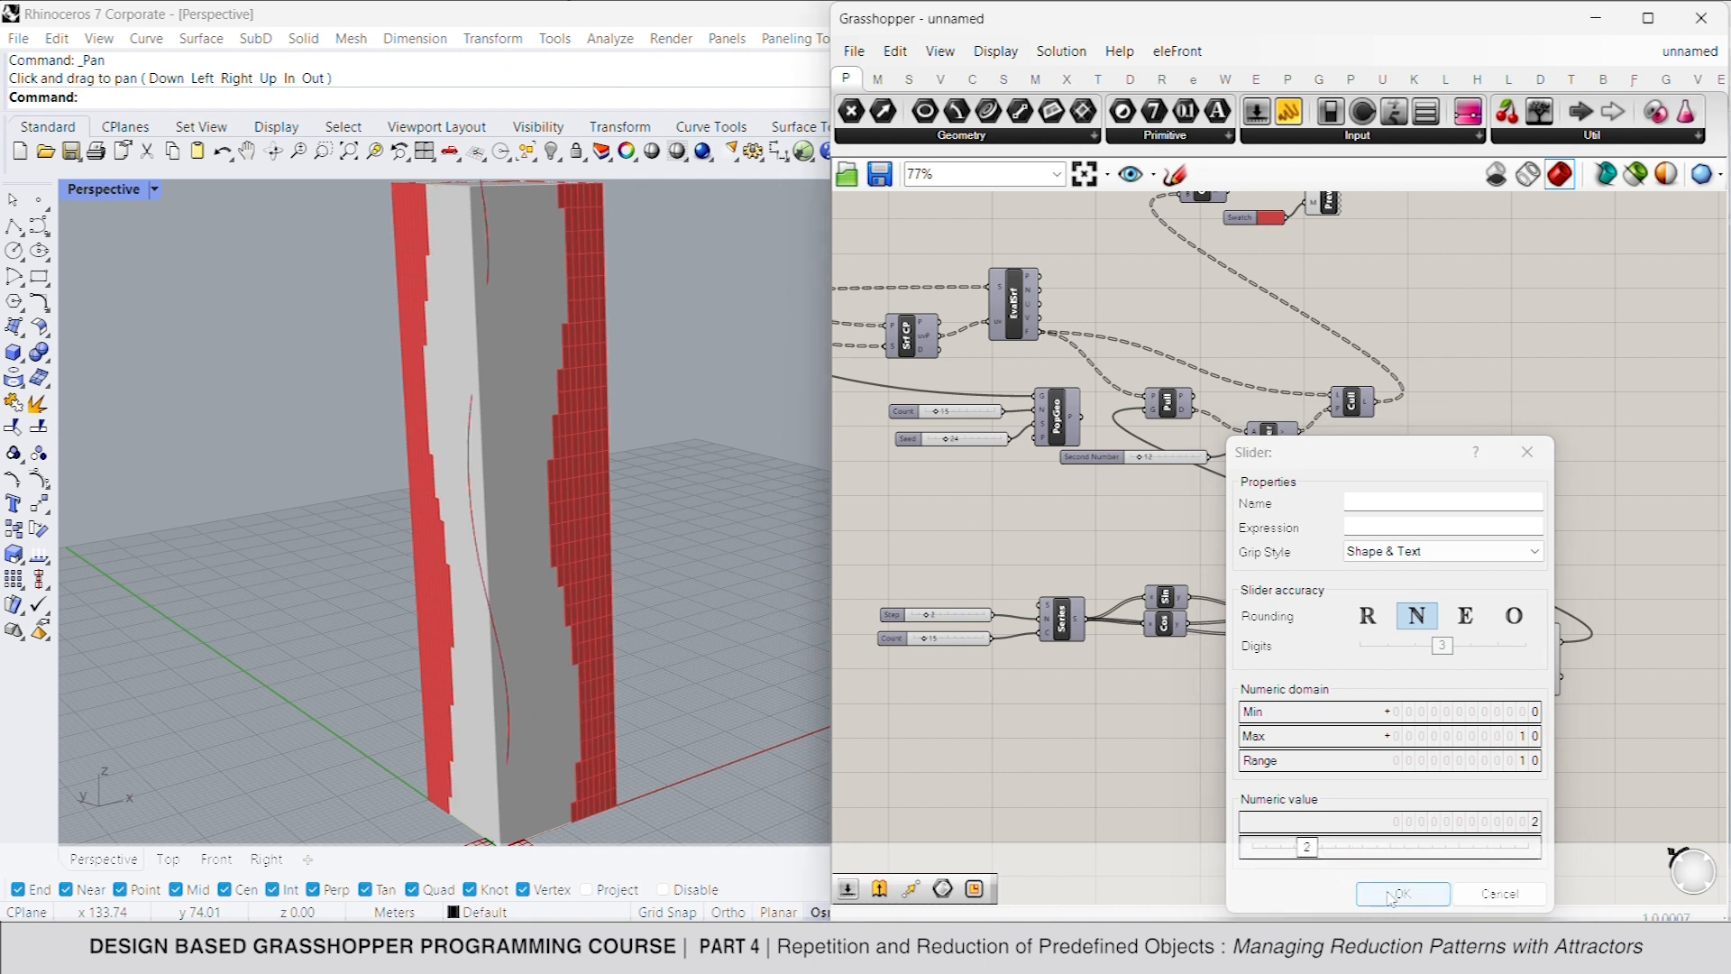
left_click(1394, 896)
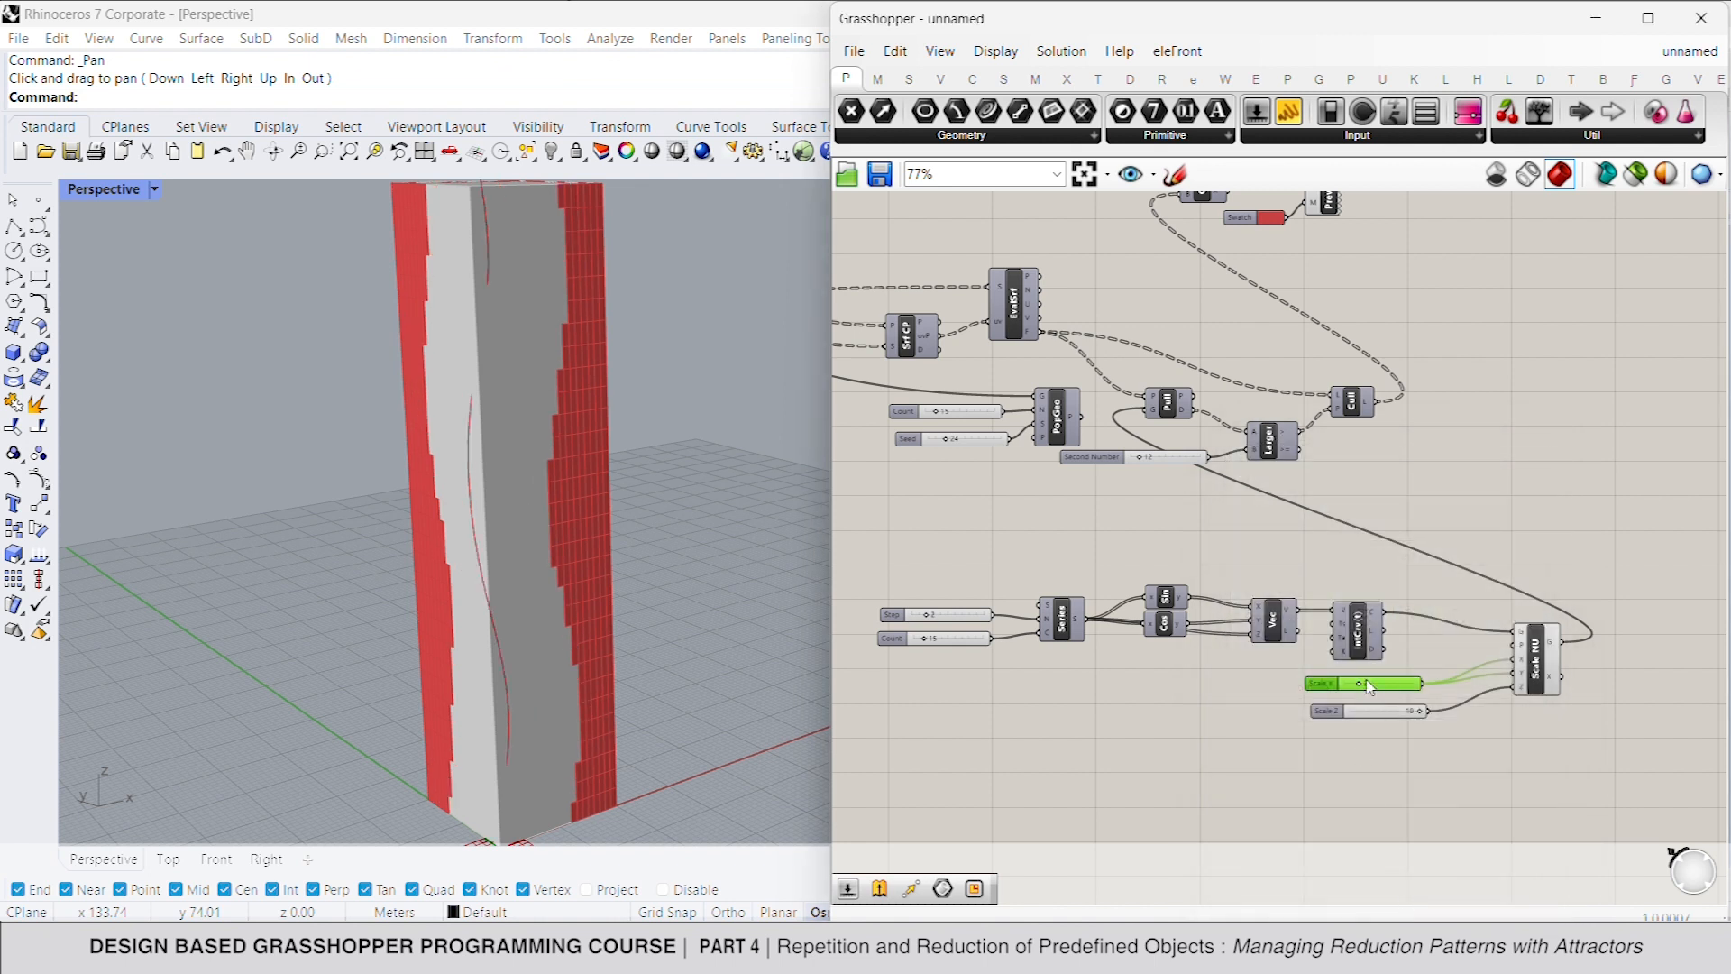
left_click_drag(1360, 689, 1400, 717)
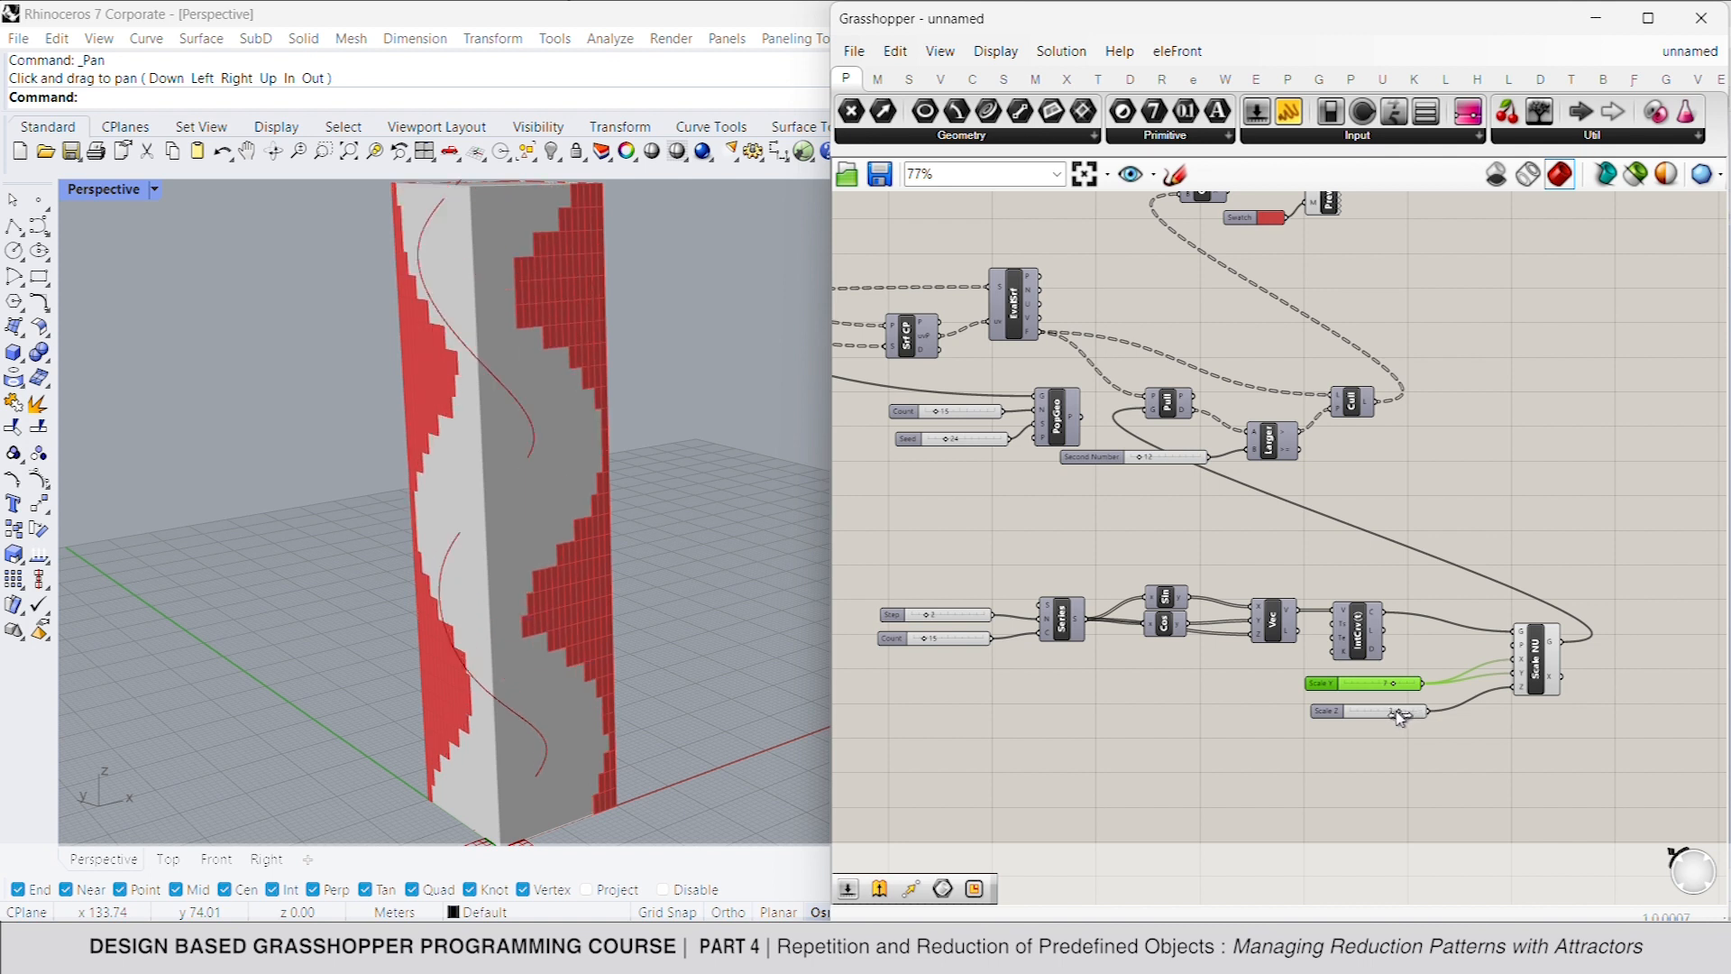
left_click(1366, 830)
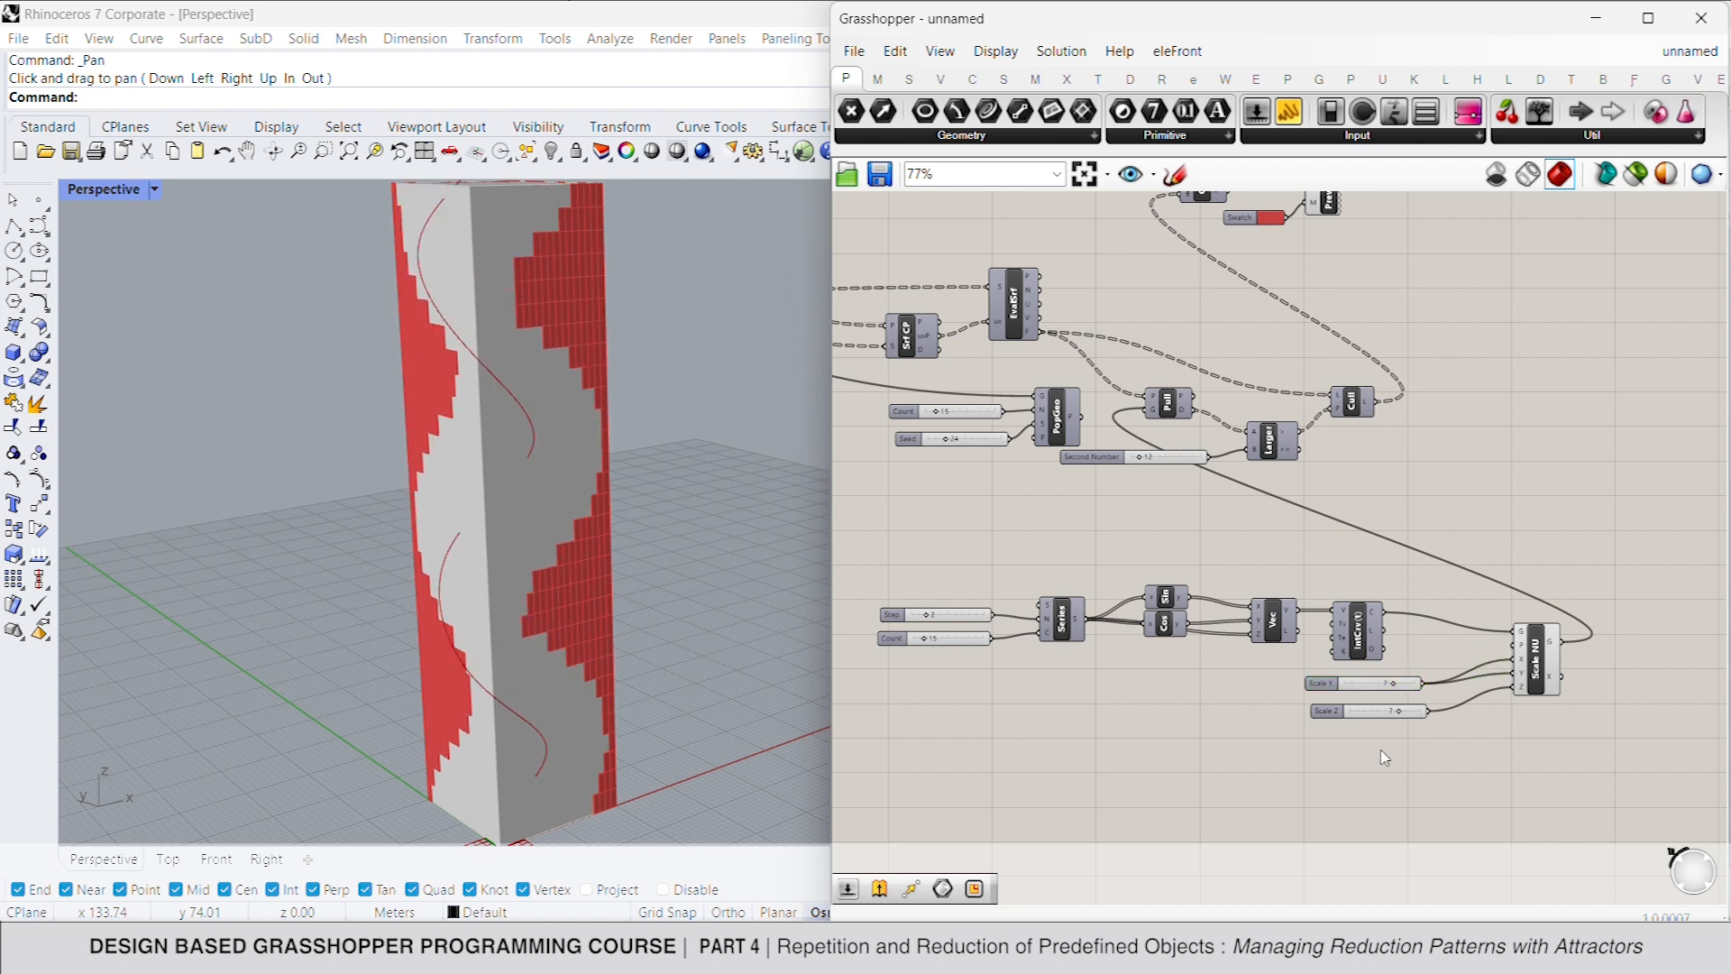